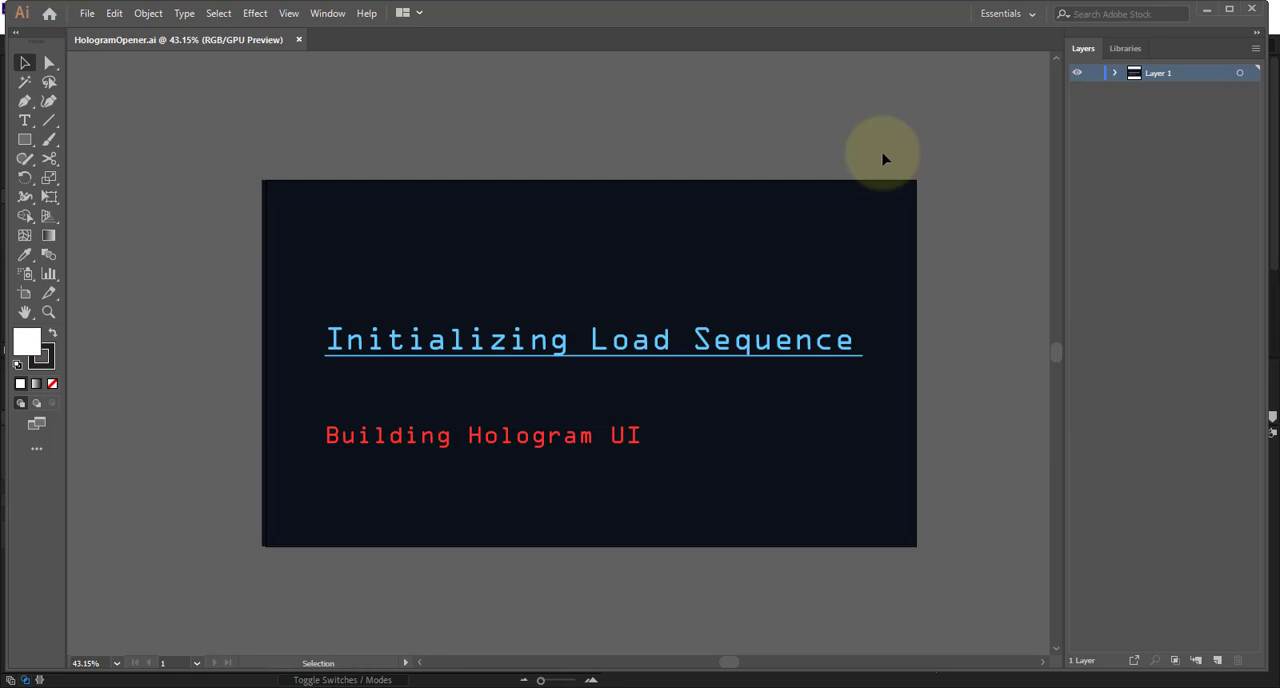
{"action": "left_click", "coordinate": [423, 191]}
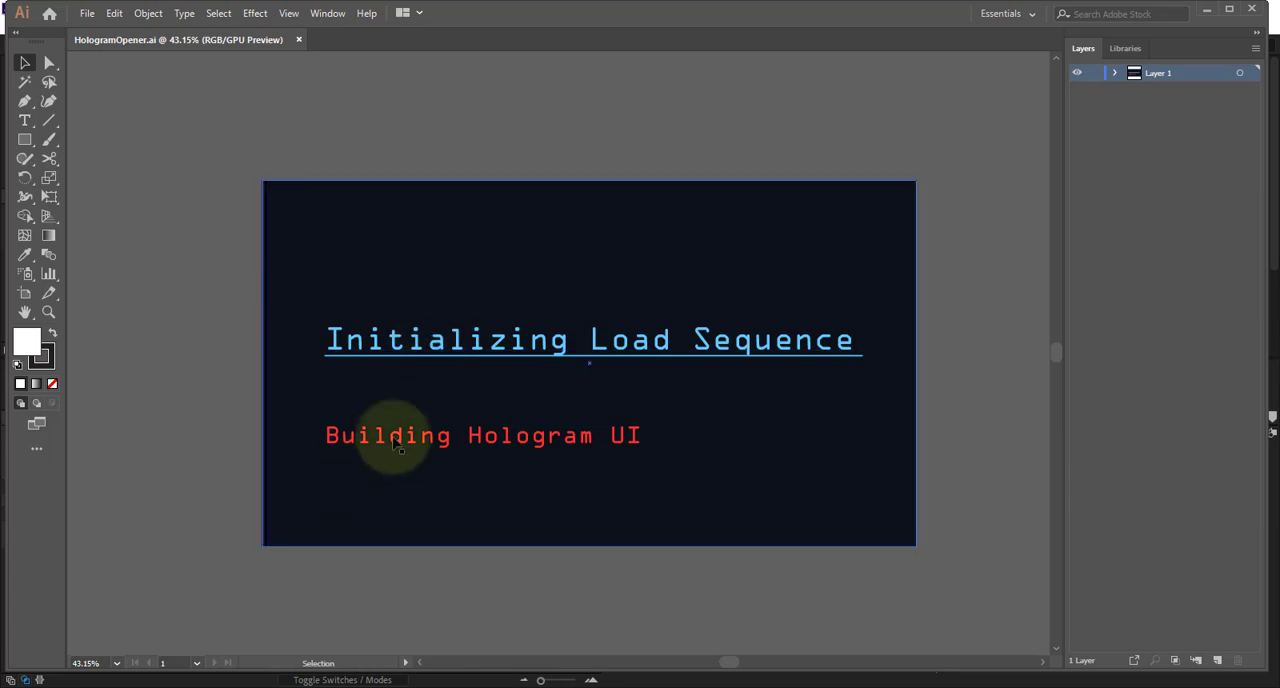
{"action": "left_click_drag", "start_coordinate": [471, 386], "coordinate": [430, 372]}
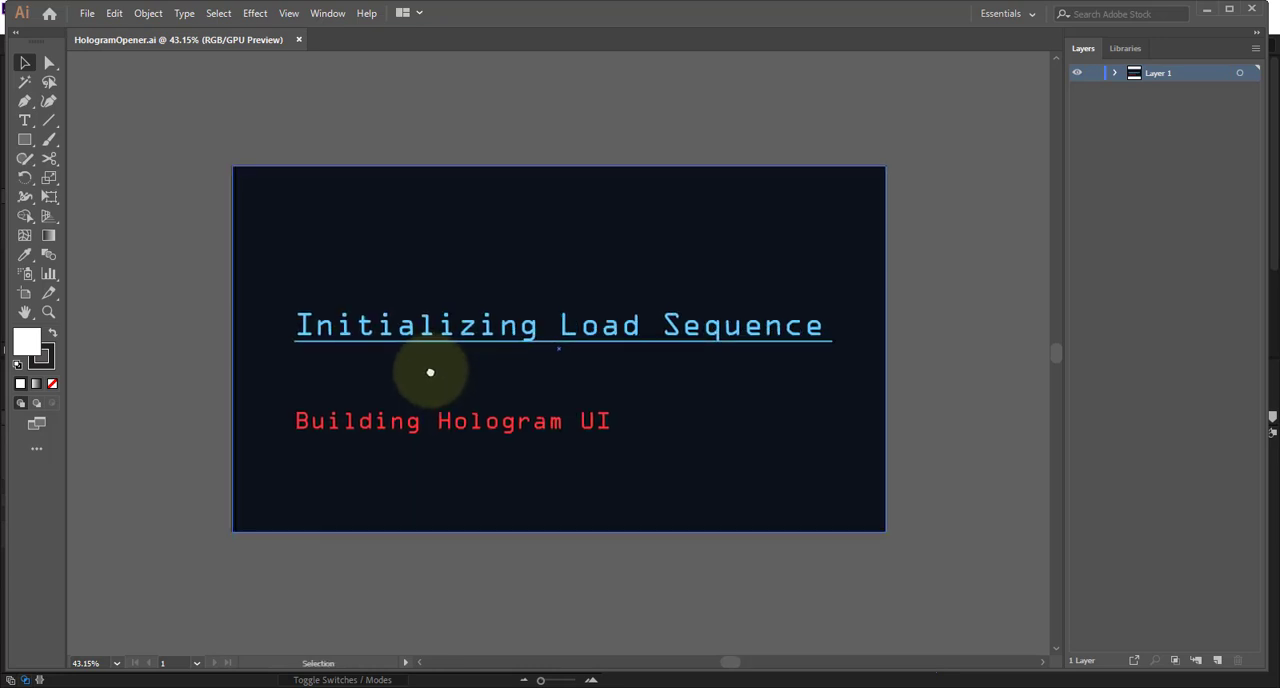
{"action": "left_click", "coordinate": [26, 122]}
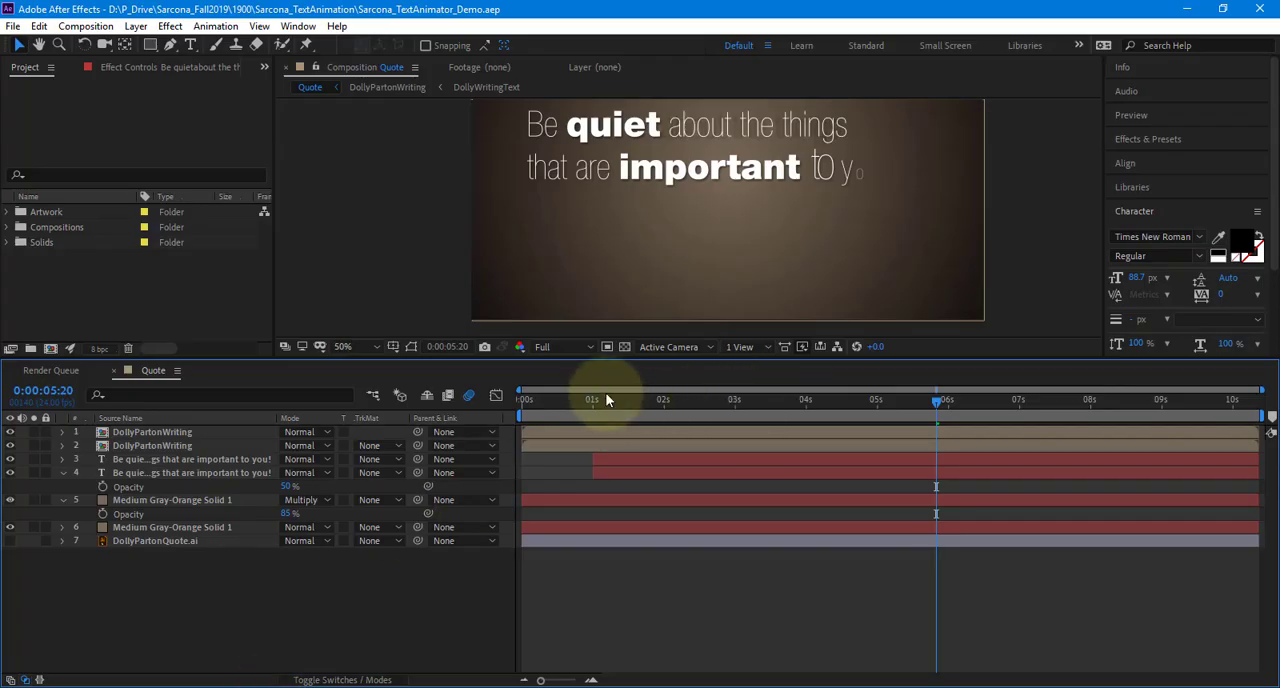
{"action": "mouse_move", "coordinate": [605, 399]}
{"action": "left_mouse_down"}
{"action": "mouse_move", "coordinate": [571, 400]}
{"action": "mouse_move", "coordinate": [1117, 426]}
{"action": "left_mouse_up"}
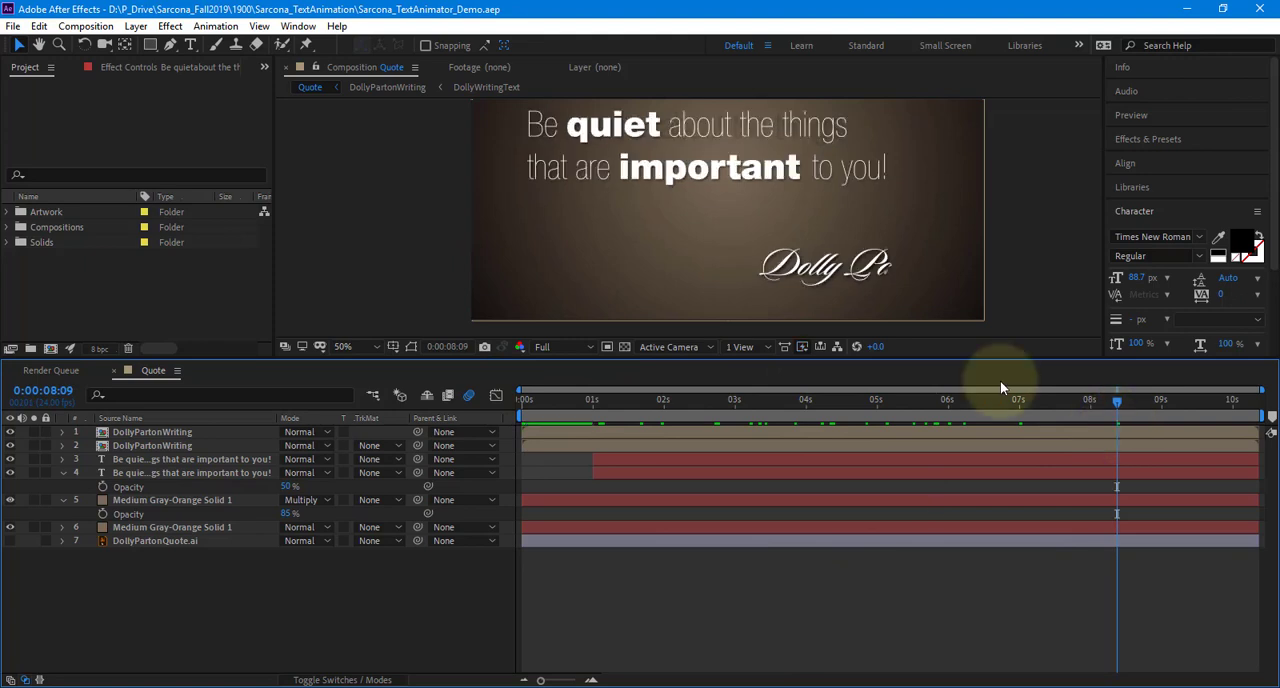
{"action": "left_click", "coordinate": [13, 26]}
{"action": "mouse_move", "coordinate": [45, 48]}
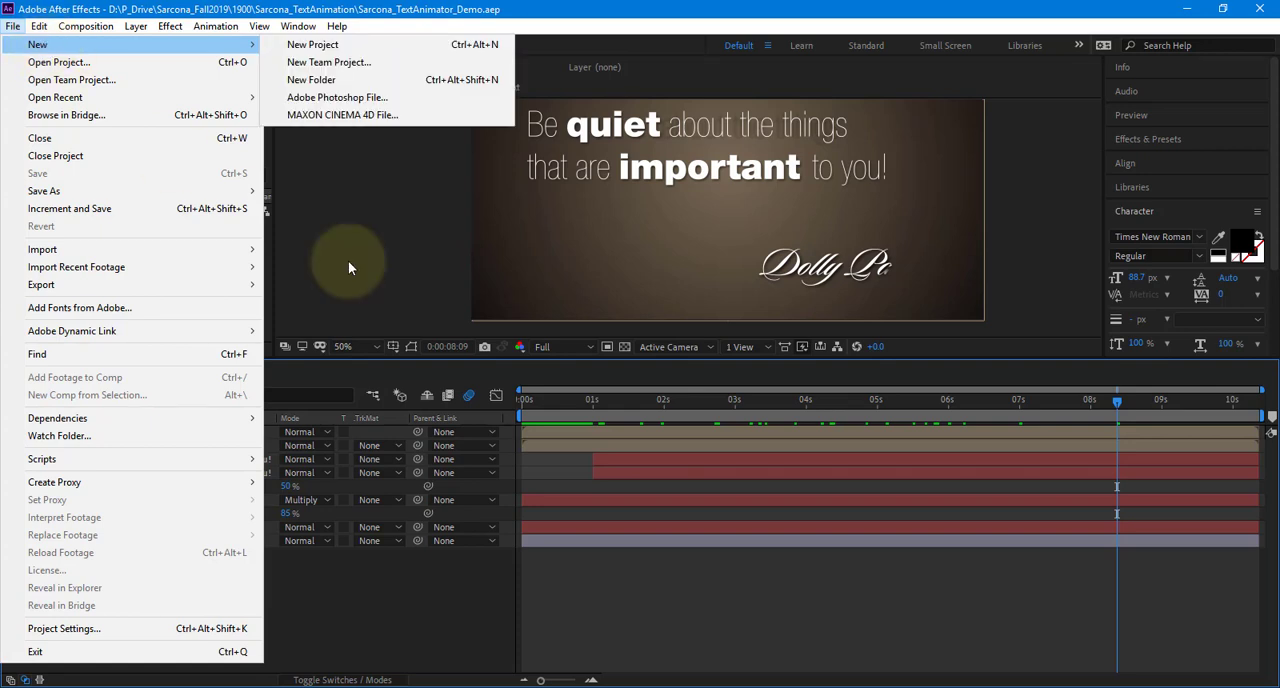
{"action": "left_click", "coordinate": [423, 309]}
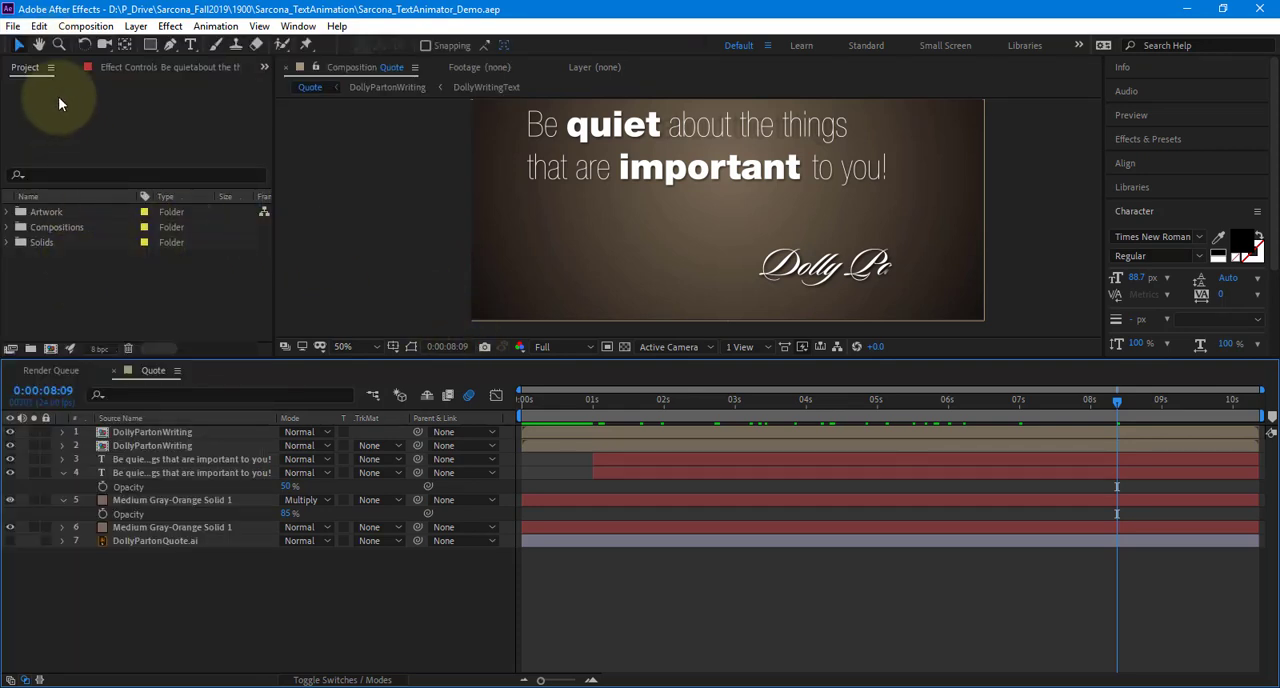
Import HologramOpener.ai from the Artwork folder as footage
{"action": "left_click", "coordinate": [22, 27]}
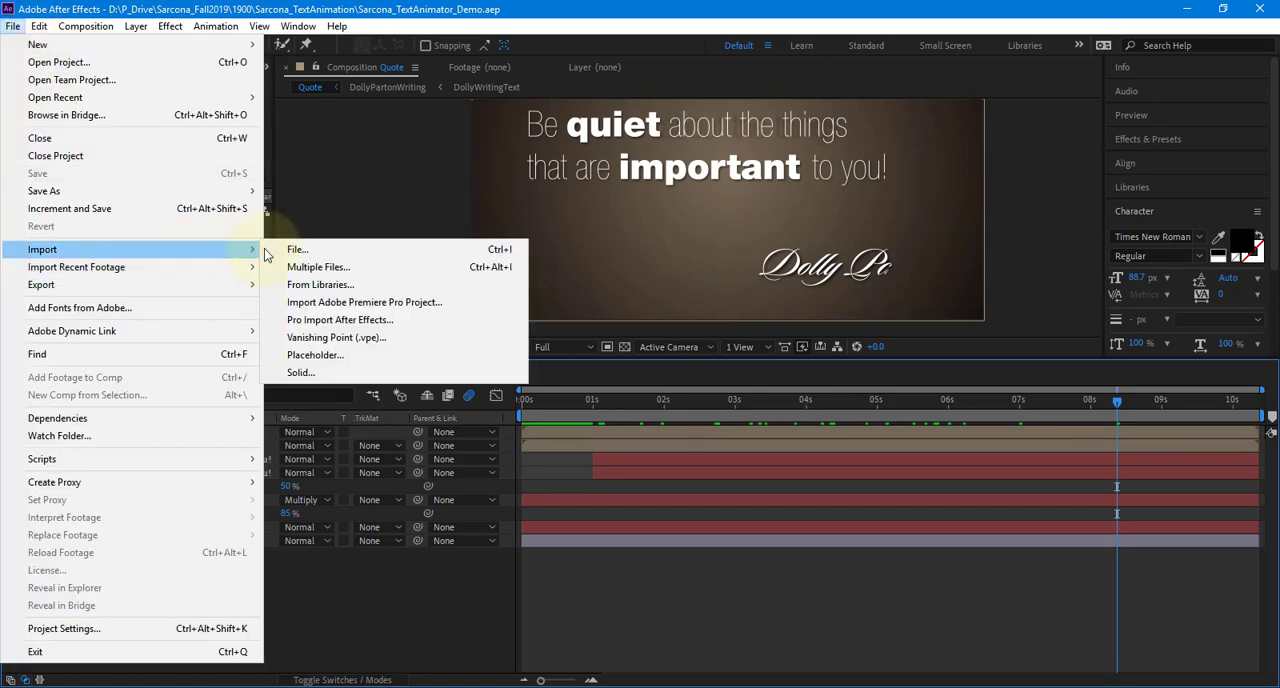
{"action": "left_click", "coordinate": [298, 249]}
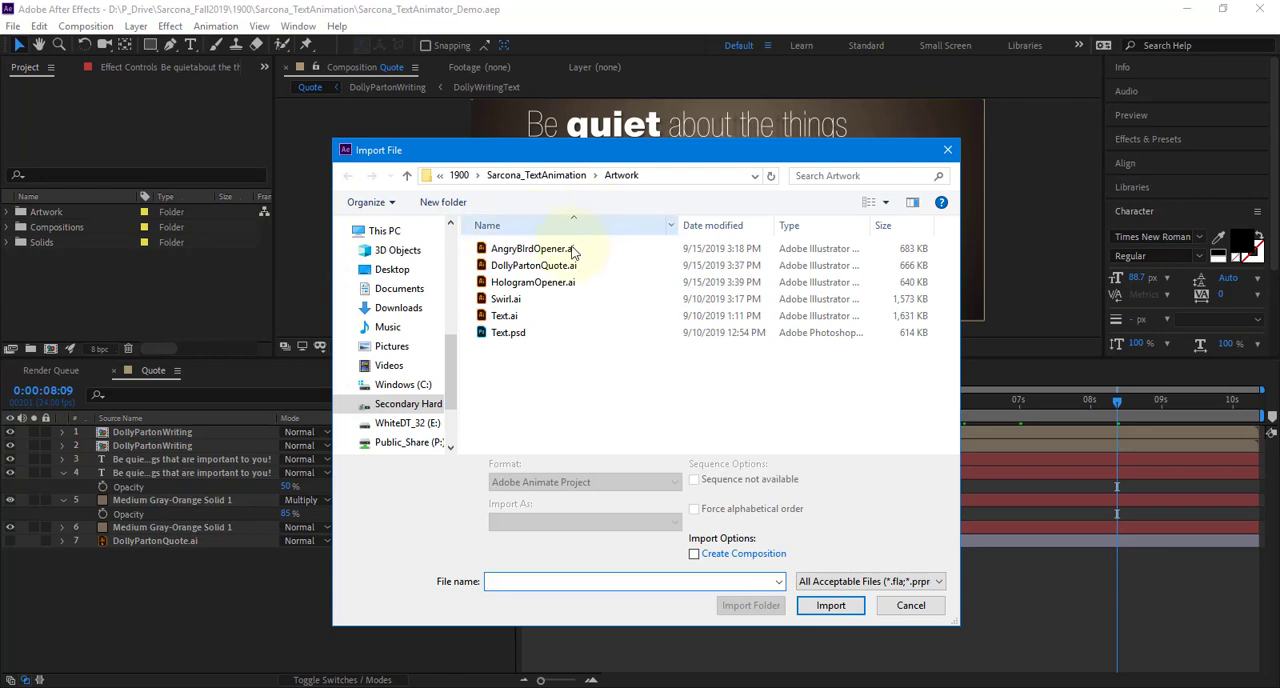
{"action": "left_click", "coordinate": [555, 282]}
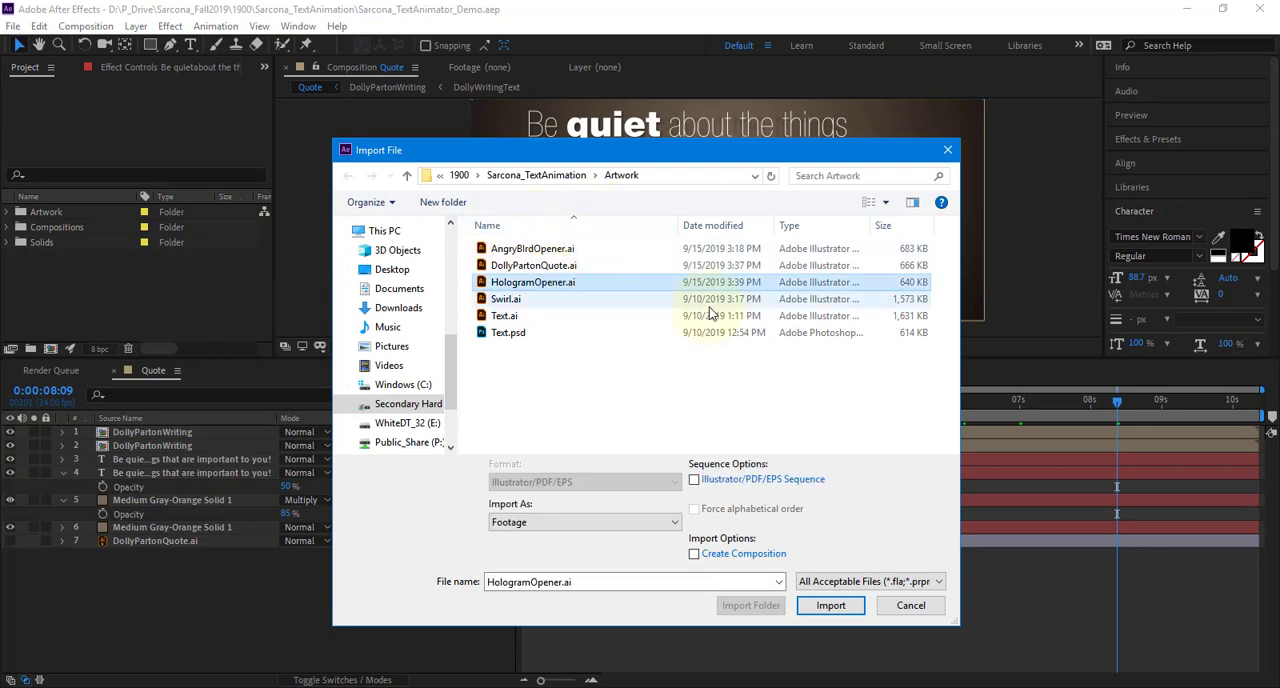
{"action": "left_click", "coordinate": [574, 521]}
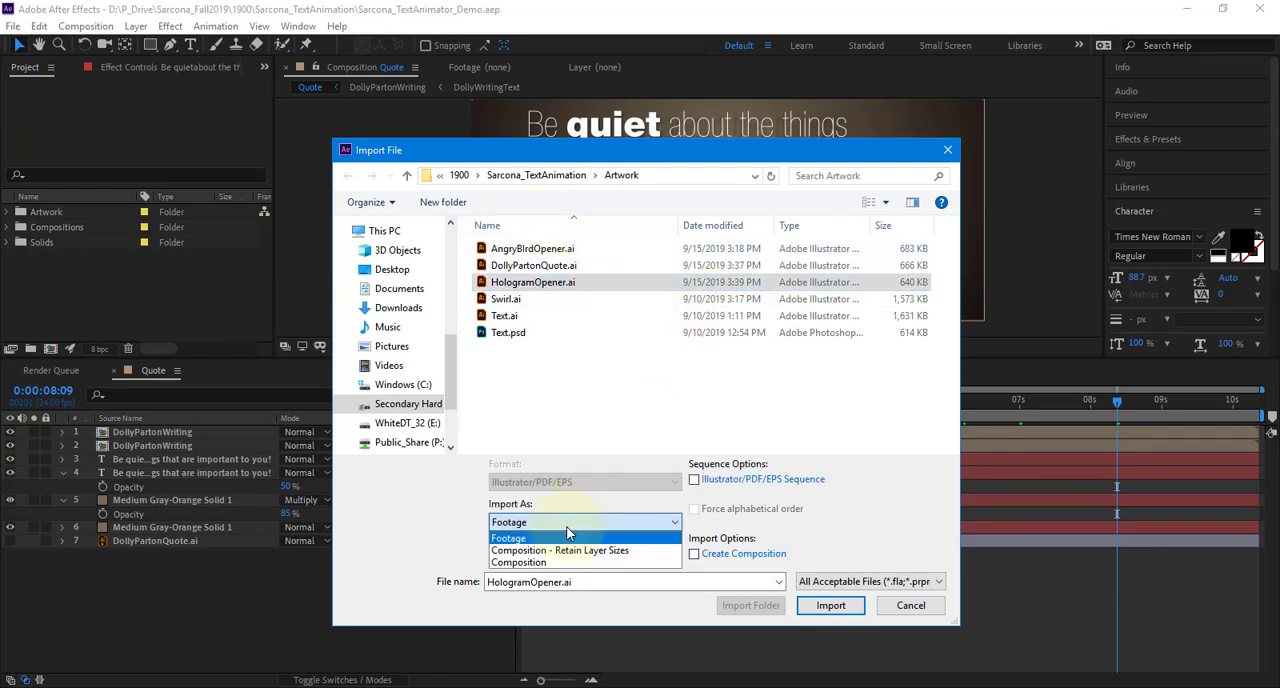
{"action": "left_click", "coordinate": [736, 577]}
{"action": "left_click", "coordinate": [831, 605]}
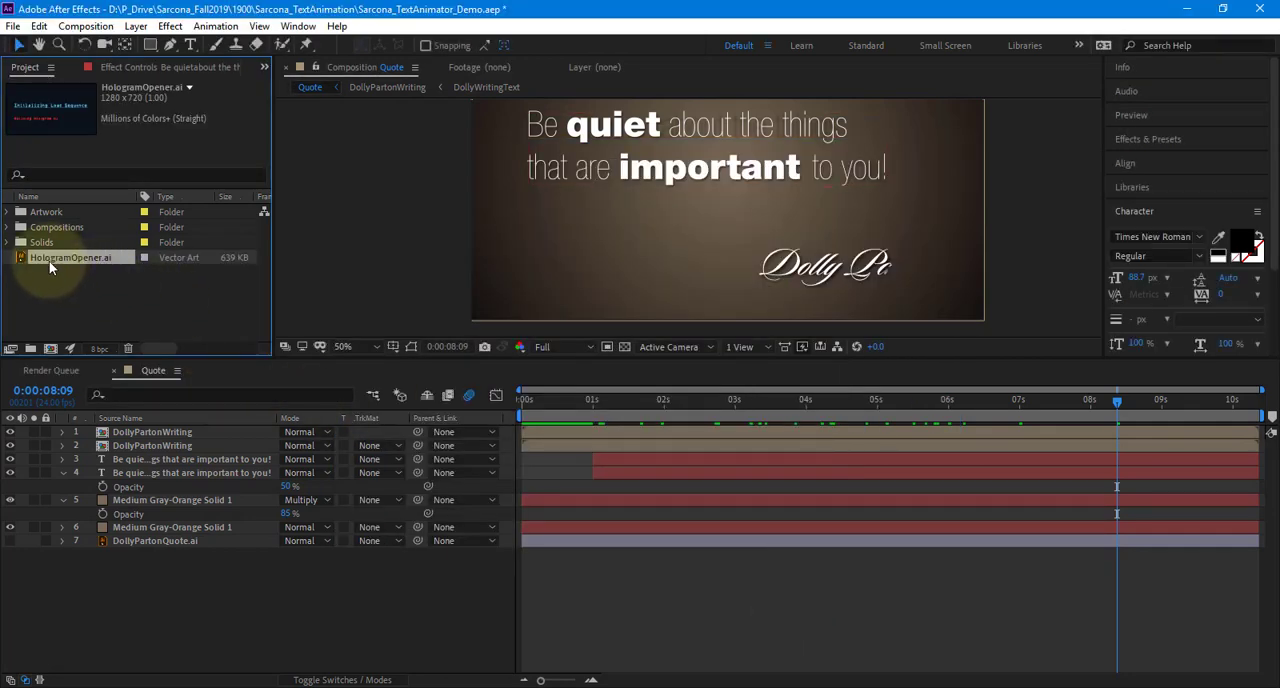
Create a new composition named HologramOpener with a duration of 0:00:30:00
{"action": "left_click", "coordinate": [50, 348]}
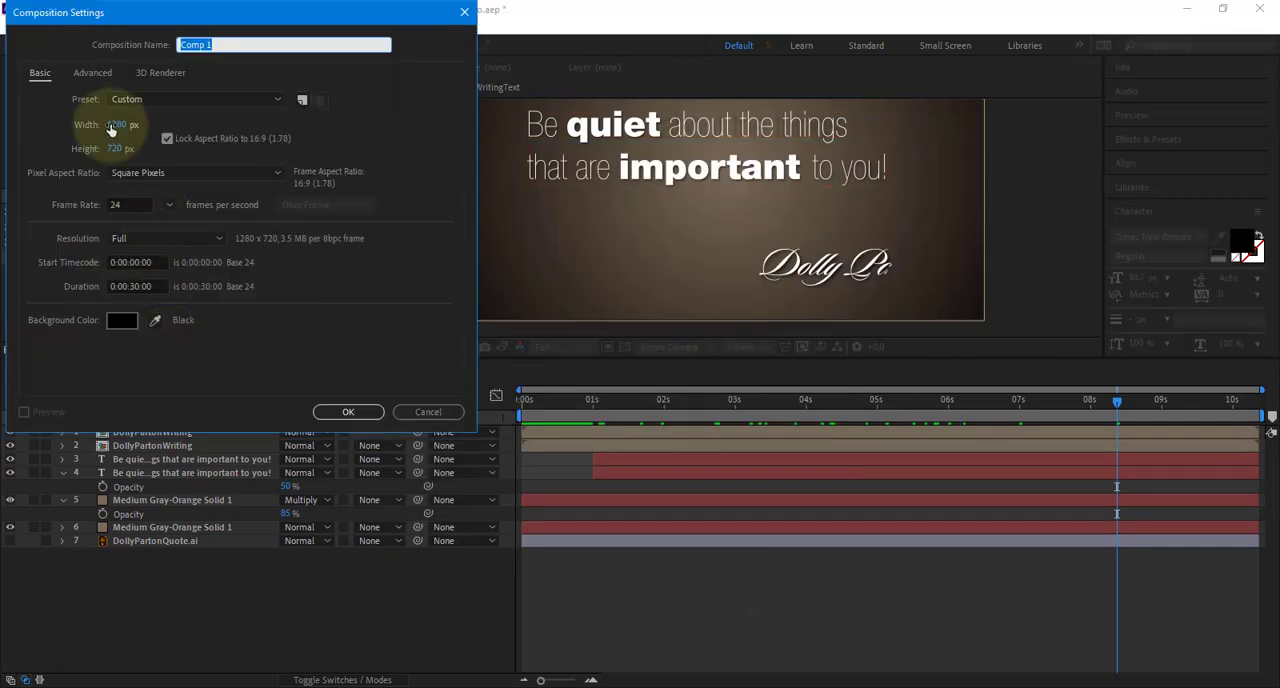
{"action": "left_click", "coordinate": [135, 287]}
{"action": "left_click", "coordinate": [255, 44]}
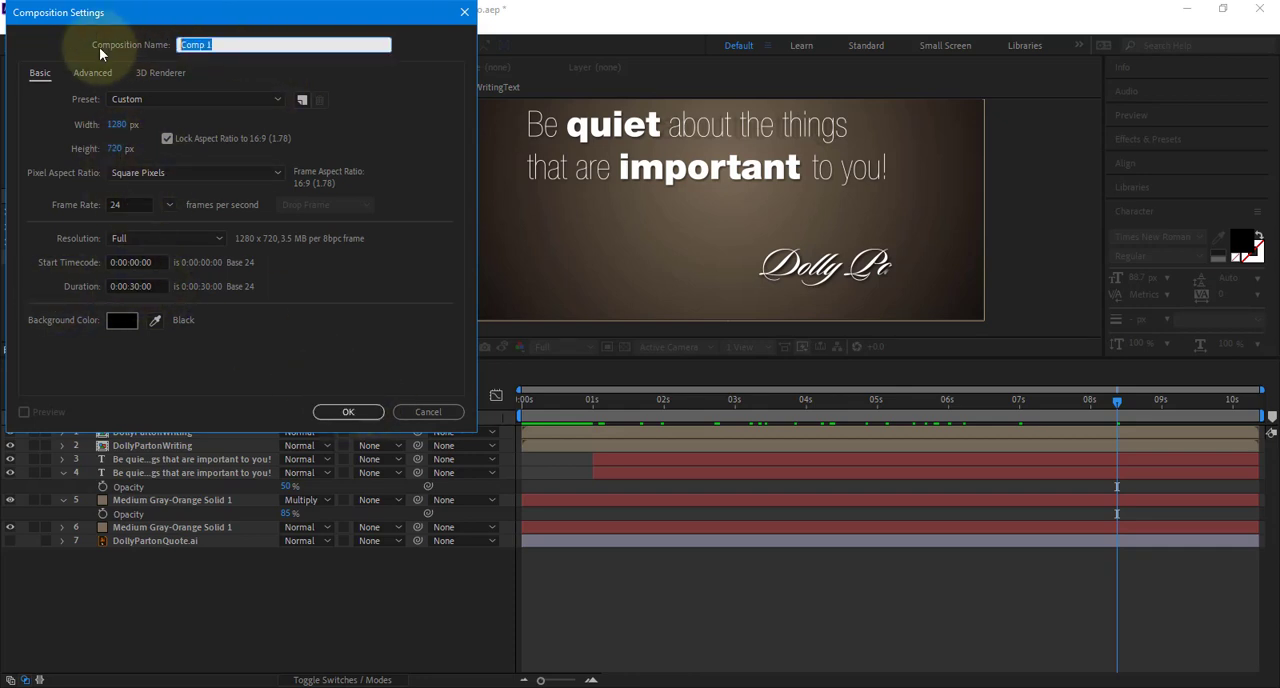
{"action": "type", "text": "HologramOpener"}
{"action": "key", "text": "Return"}
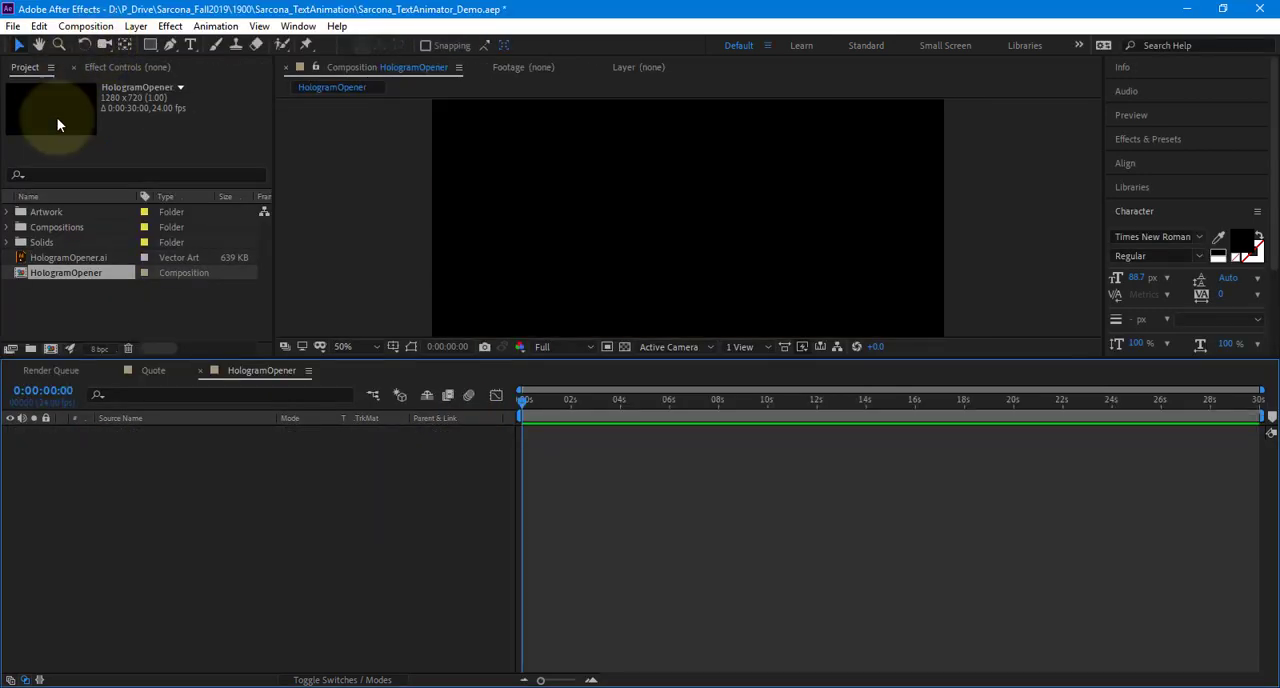
Place the HologramOpener.ai artwork in the composition and file the new project items in the Compositions and Artwork folders
{"action": "left_click_drag", "start_coordinate": [67, 272], "coordinate": [150, 540]}
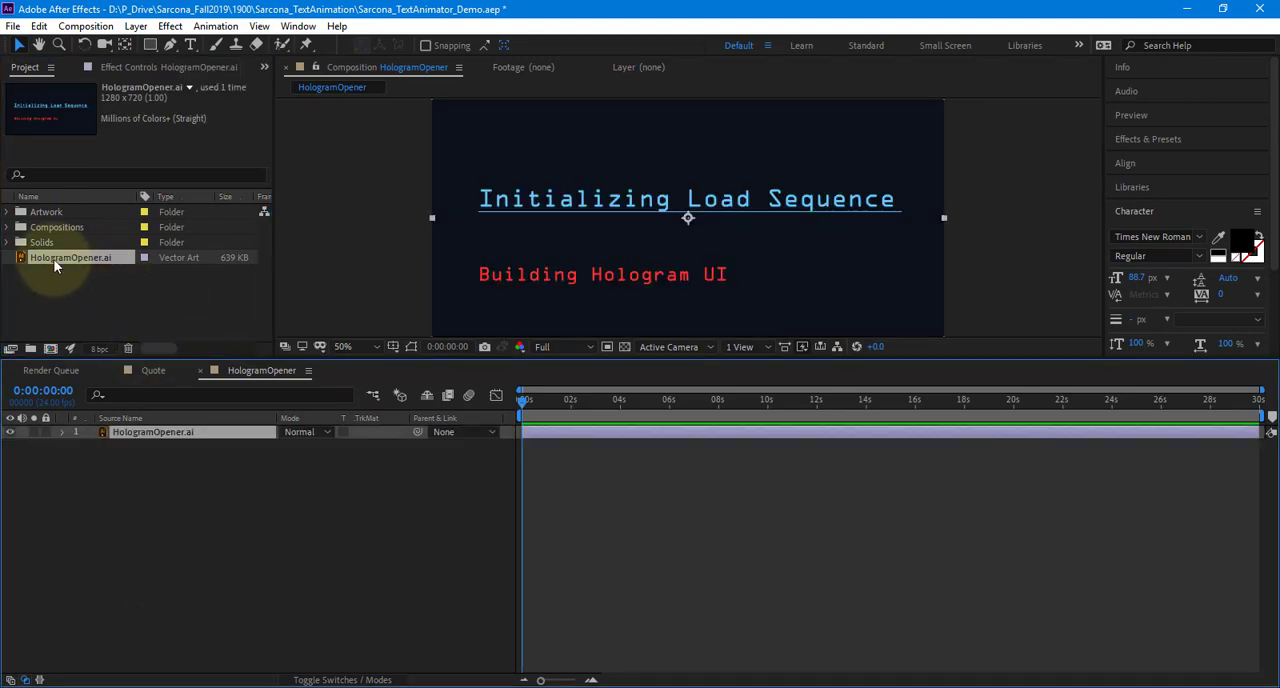
{"action": "left_click_drag", "start_coordinate": [55, 264], "coordinate": [45, 213]}
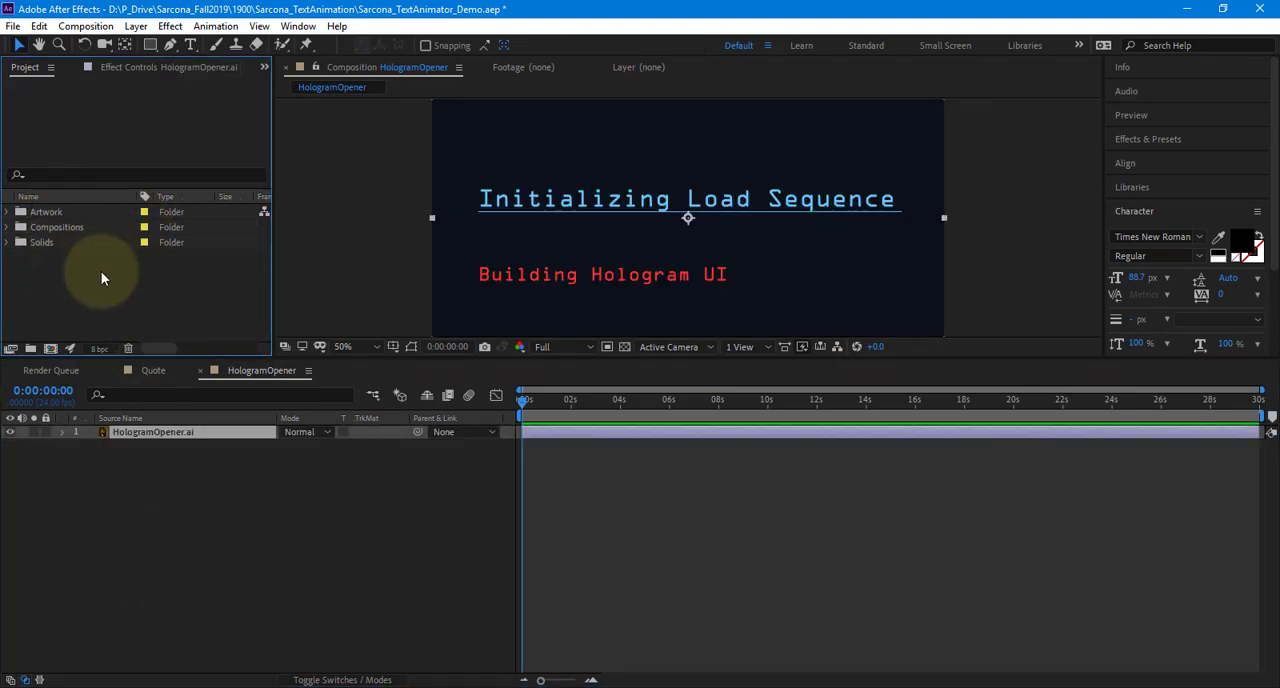
{"action": "left_click_drag", "start_coordinate": [633, 355], "coordinate": [654, 450]}
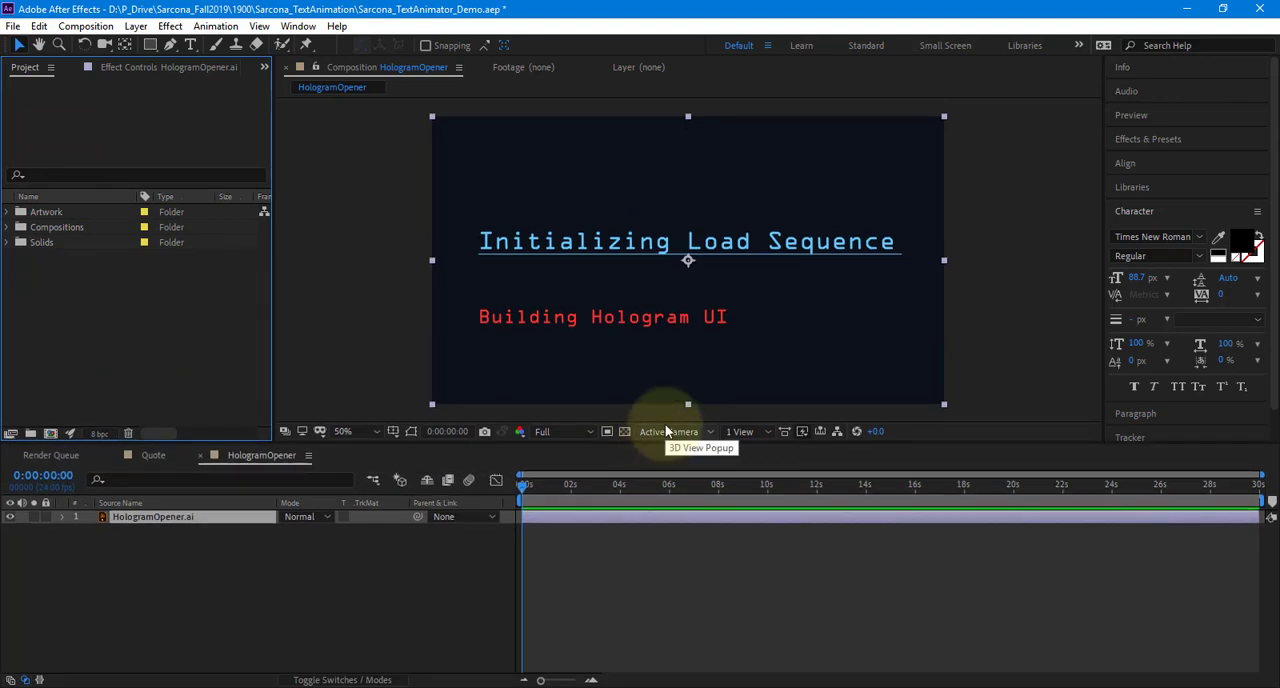
Copy the blue heading "Initializing Load Sequence" from the Illustrator file and paste it into the After Effects composition as a new text layer
{"action": "key", "text": "alt+Tab"}
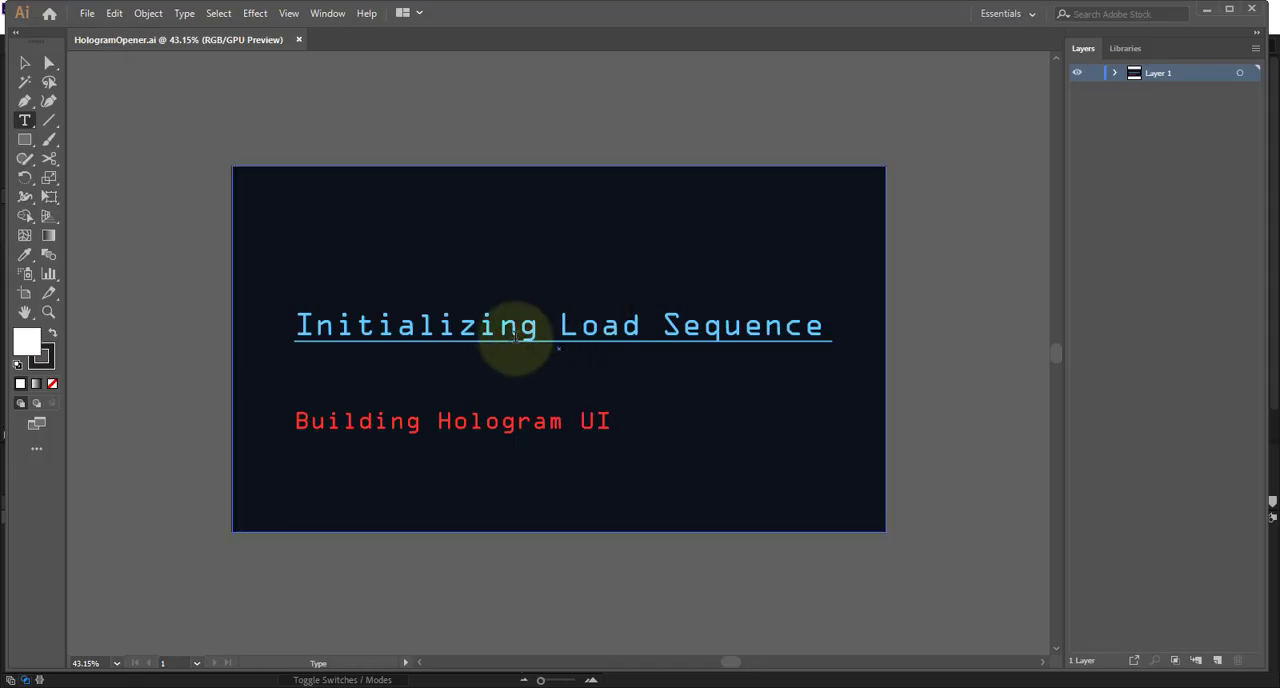
{"action": "left_click", "coordinate": [513, 335]}
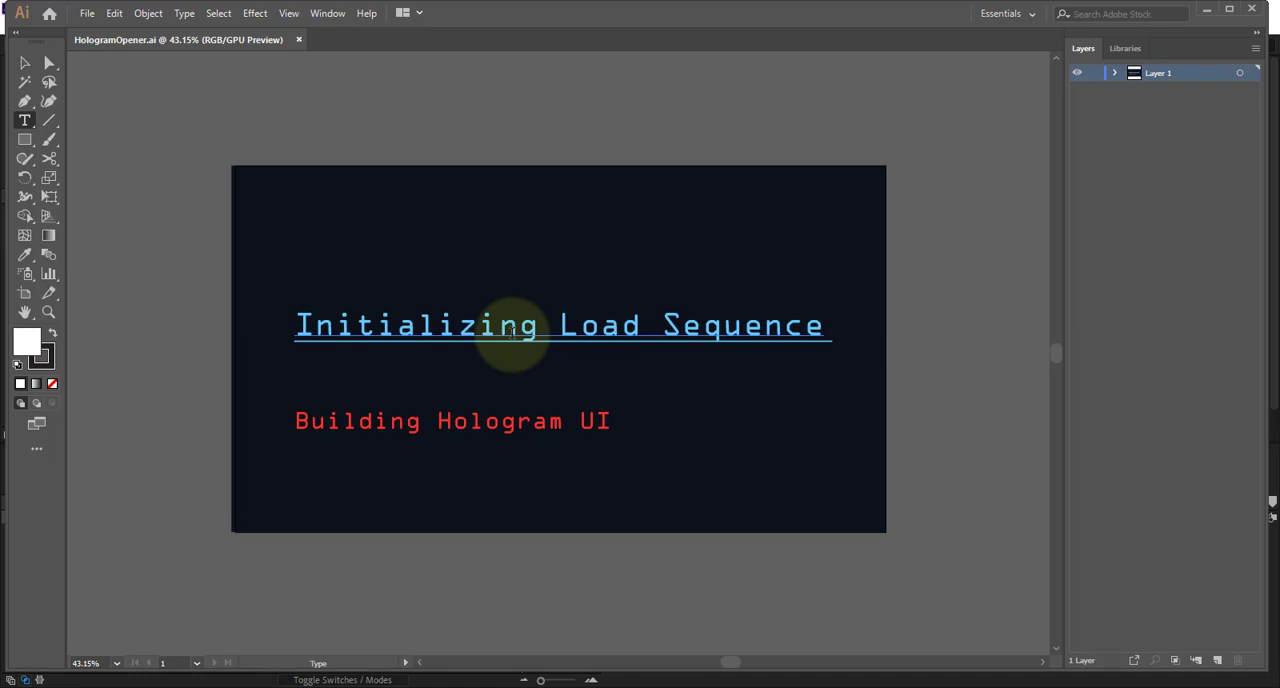
{"action": "key", "text": "ctrl+a"}
{"action": "key", "text": "ctrl+c"}
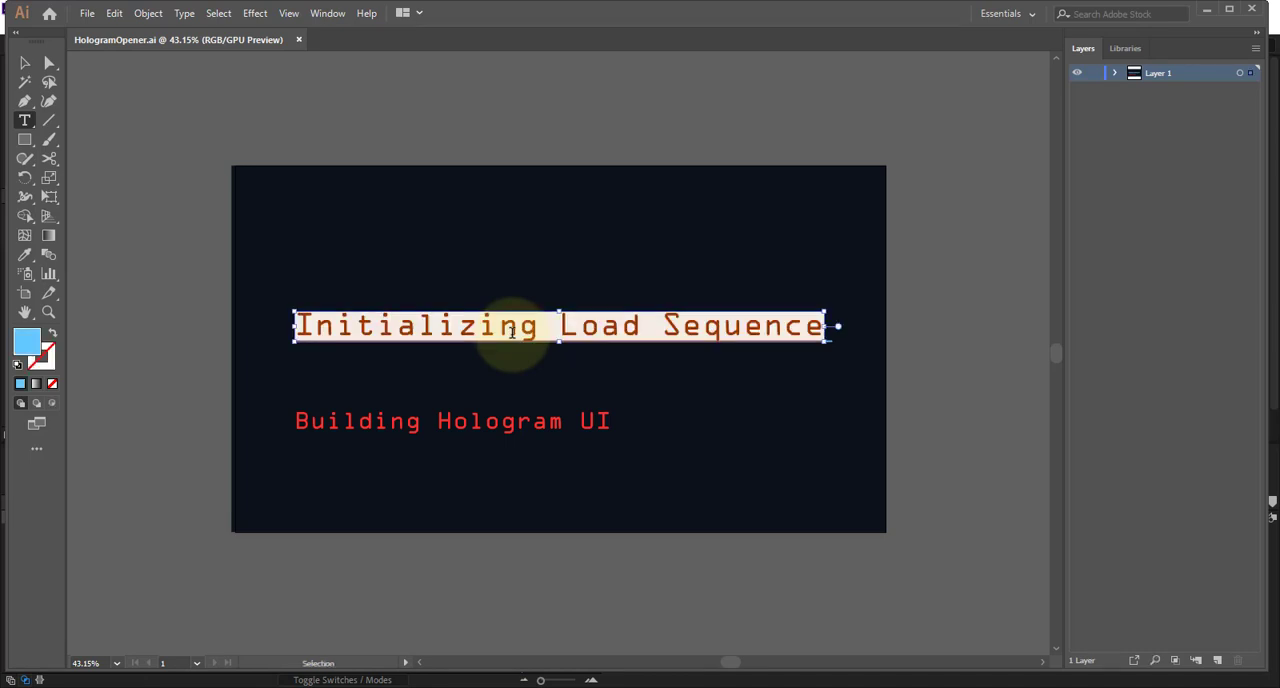
{"action": "key", "text": "alt+Tab"}
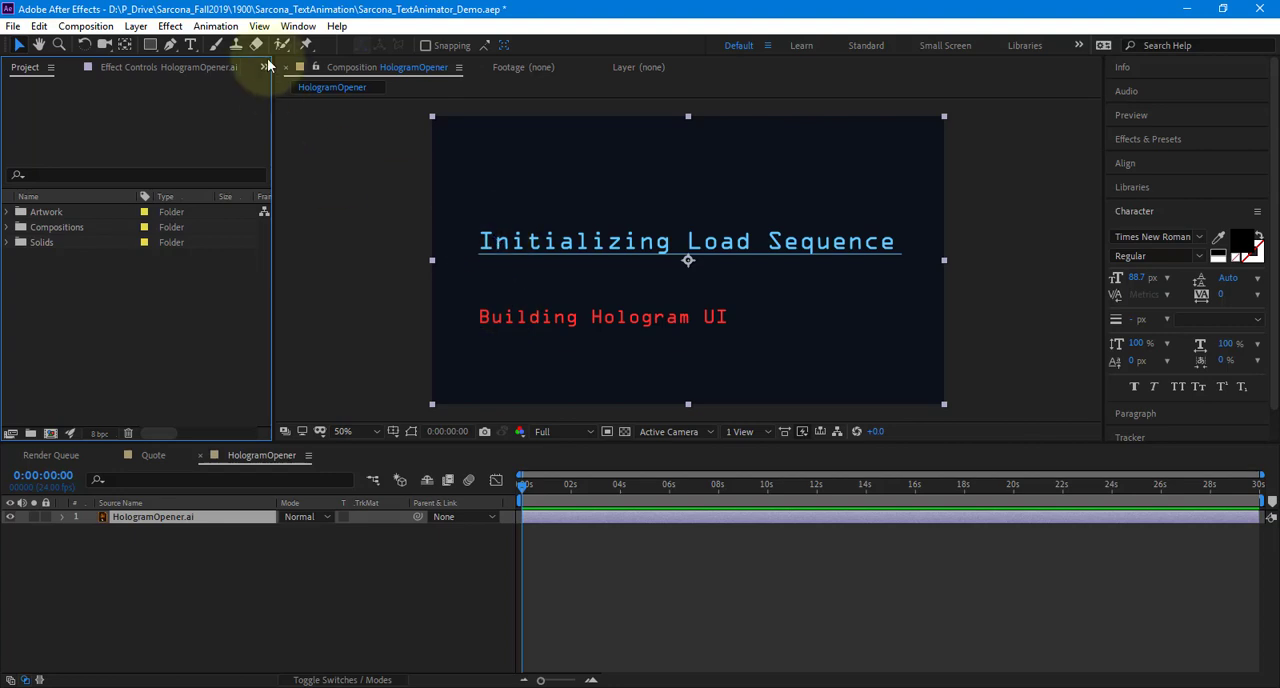
{"action": "left_click", "coordinate": [190, 44]}
{"action": "left_click", "coordinate": [484, 248]}
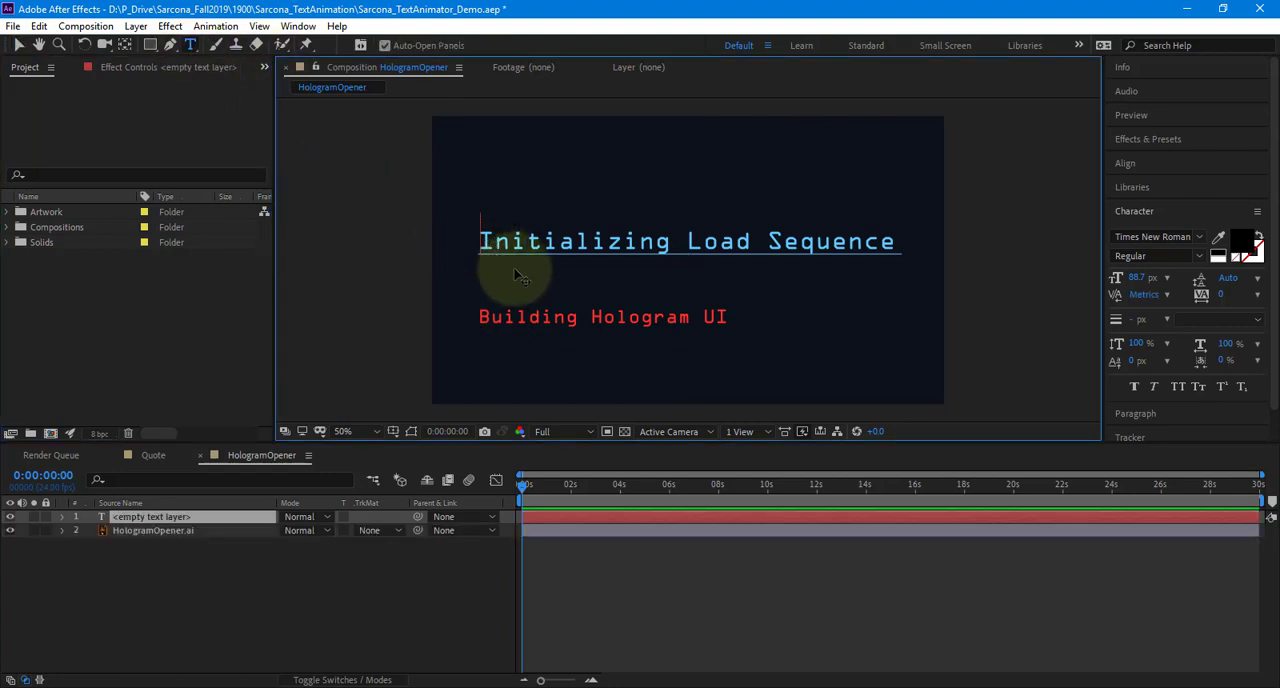
{"action": "key", "text": "ctrl+v"}
{"action": "left_click", "coordinate": [18, 44]}
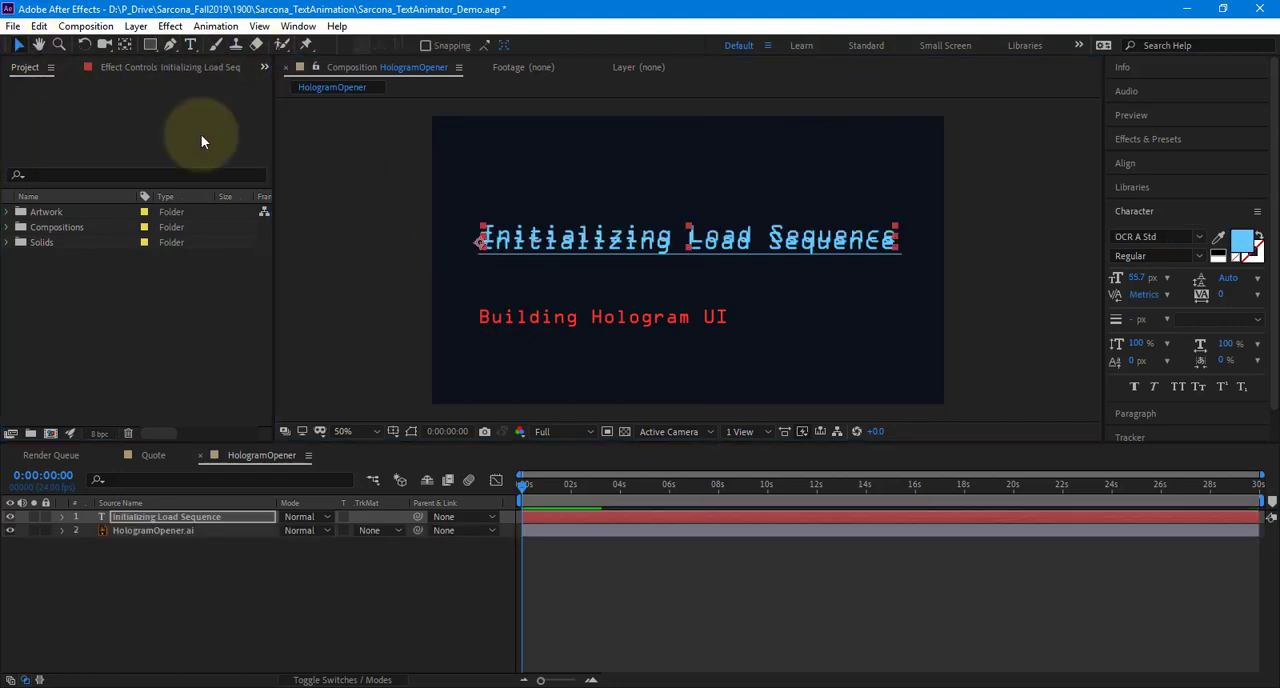
Nudge the "Initializing Load Sequence" text layer down and slightly left so it lines up with the artwork's heading
{"action": "left_click", "coordinate": [435, 228]}
{"action": "key", "text": "Down"}
{"action": "key", "text": "Down"}
{"action": "key", "text": "Down"}
{"action": "key", "text": "Down"}
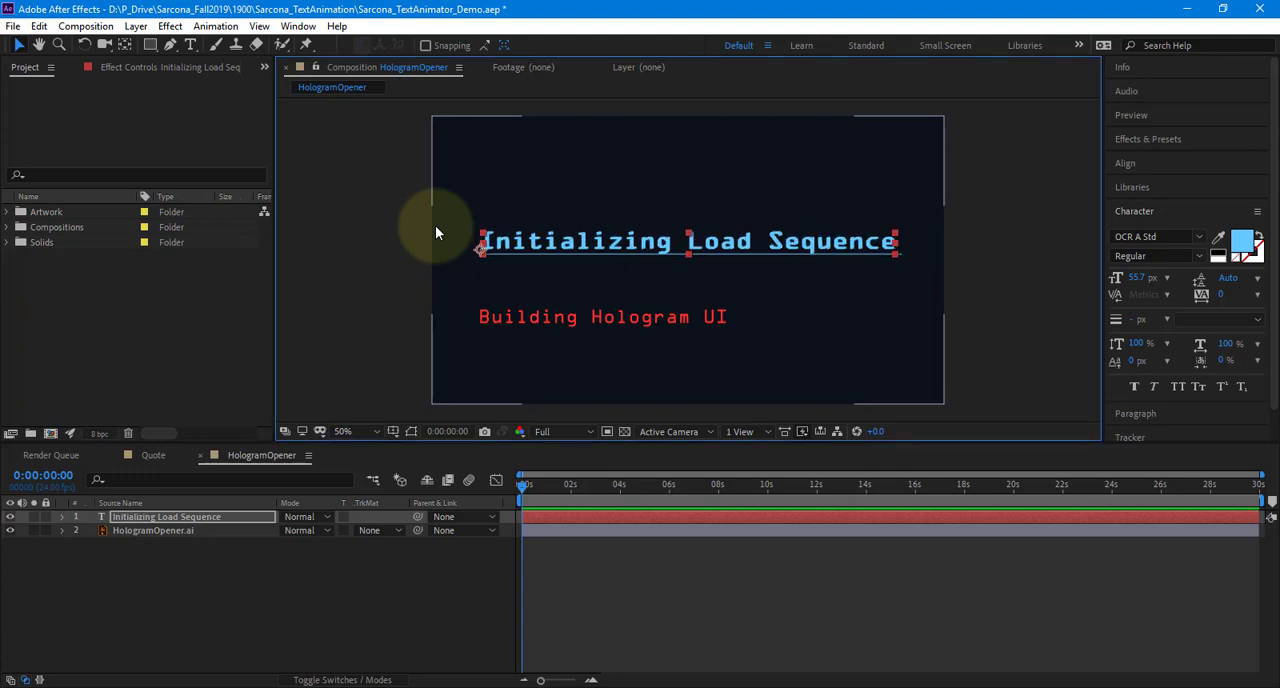
{"action": "key", "text": "Left"}
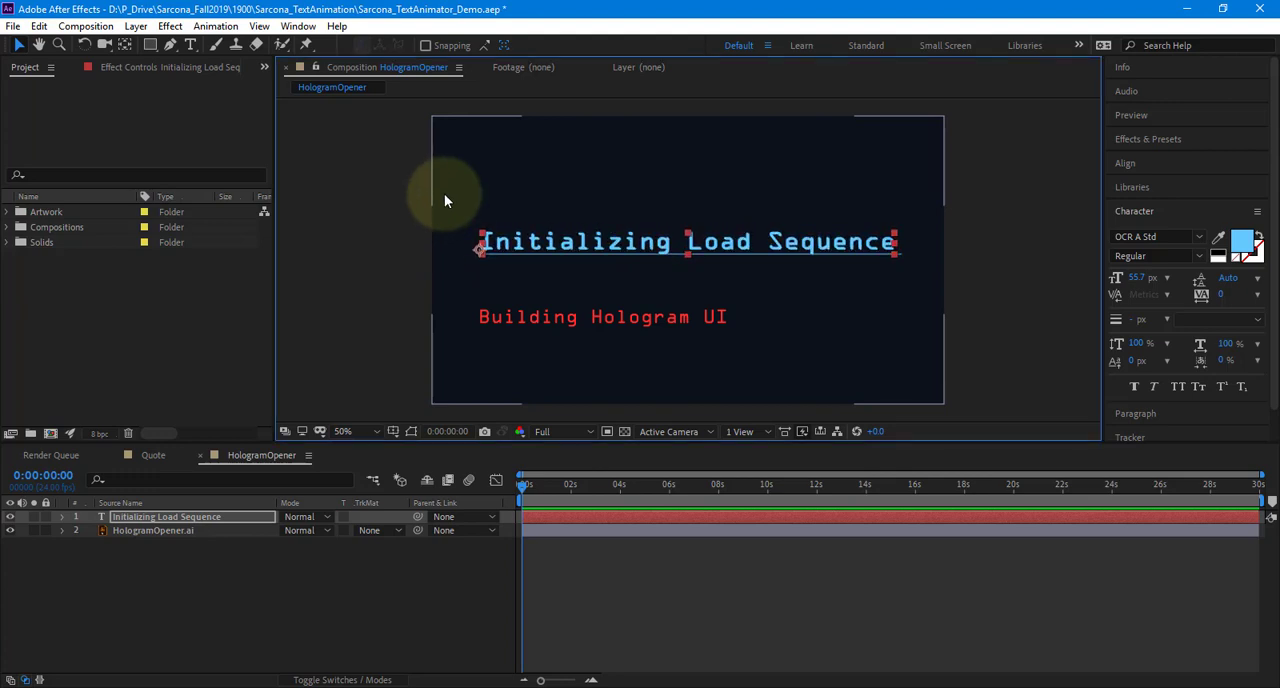
Copy the red line "Building Hologram UI" from Illustrator and paste it into the After Effects composition as another text layer
{"action": "key", "text": "alt+Tab"}
{"action": "triple_click", "coordinate": [420, 417]}
{"action": "key", "text": "ctrl+c"}
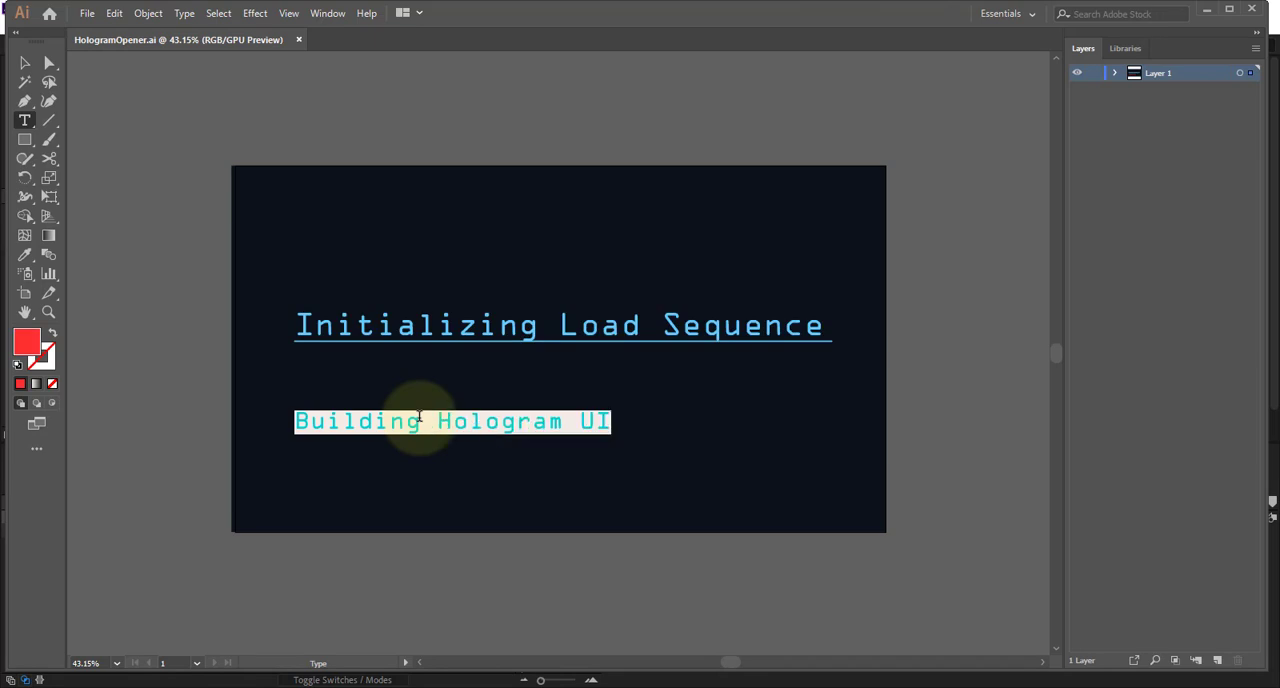
{"action": "key", "text": "alt+Tab"}
{"action": "left_click", "coordinate": [316, 636]}
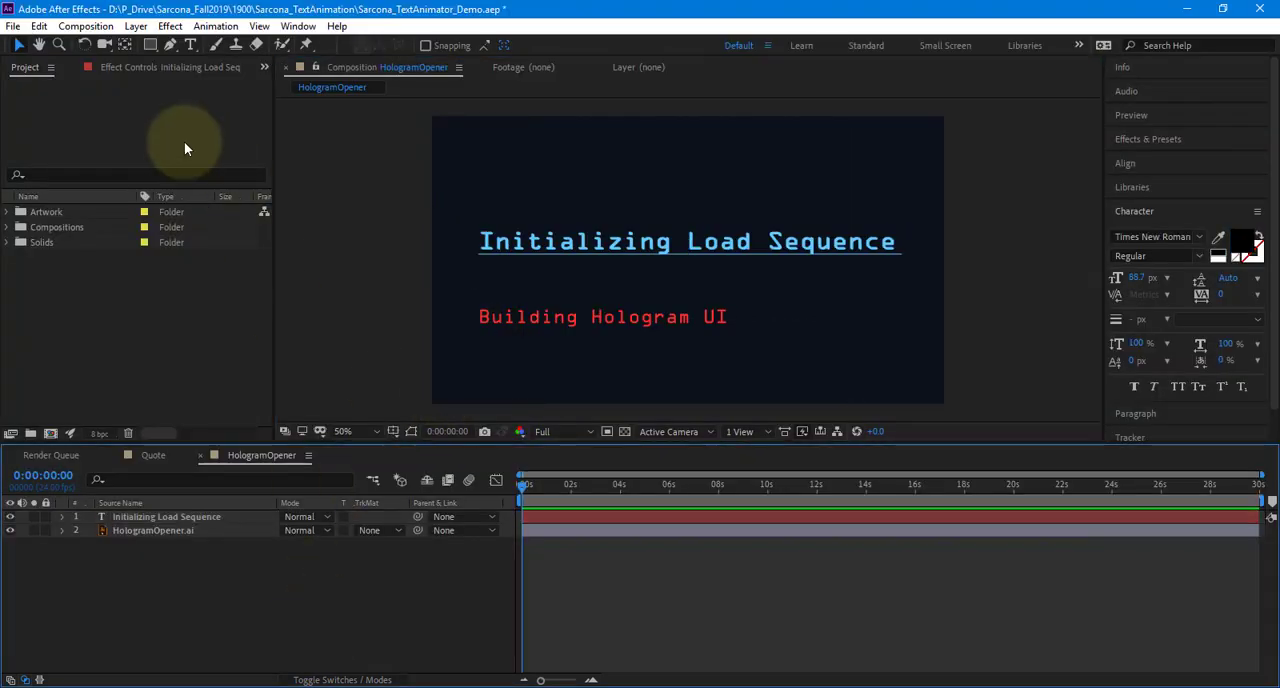
{"action": "left_click", "coordinate": [190, 45]}
{"action": "left_click", "coordinate": [506, 322]}
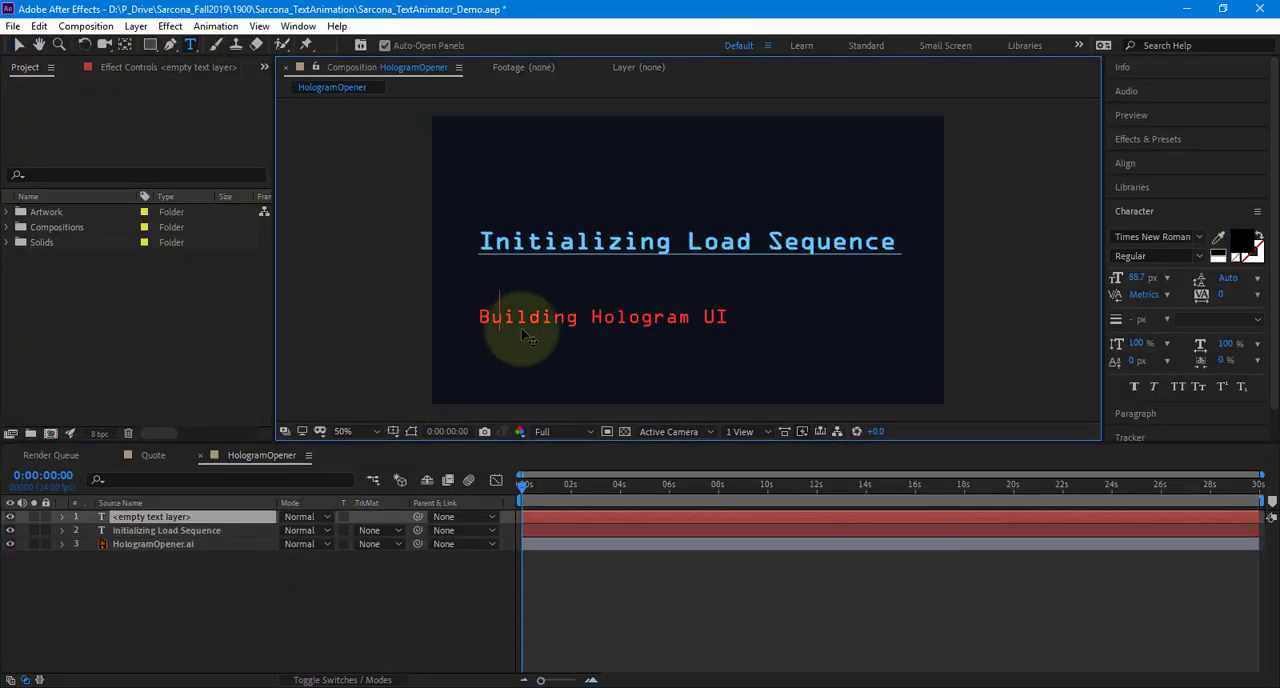
{"action": "key", "text": "ctrl+v"}
{"action": "left_click", "coordinate": [18, 45]}
Move the "Building Hologram UI" text layer exactly over the matching red line in the artwork
{"action": "scroll", "coordinate": [504, 350], "scroll_direction": "up", "scroll_amount": 1}
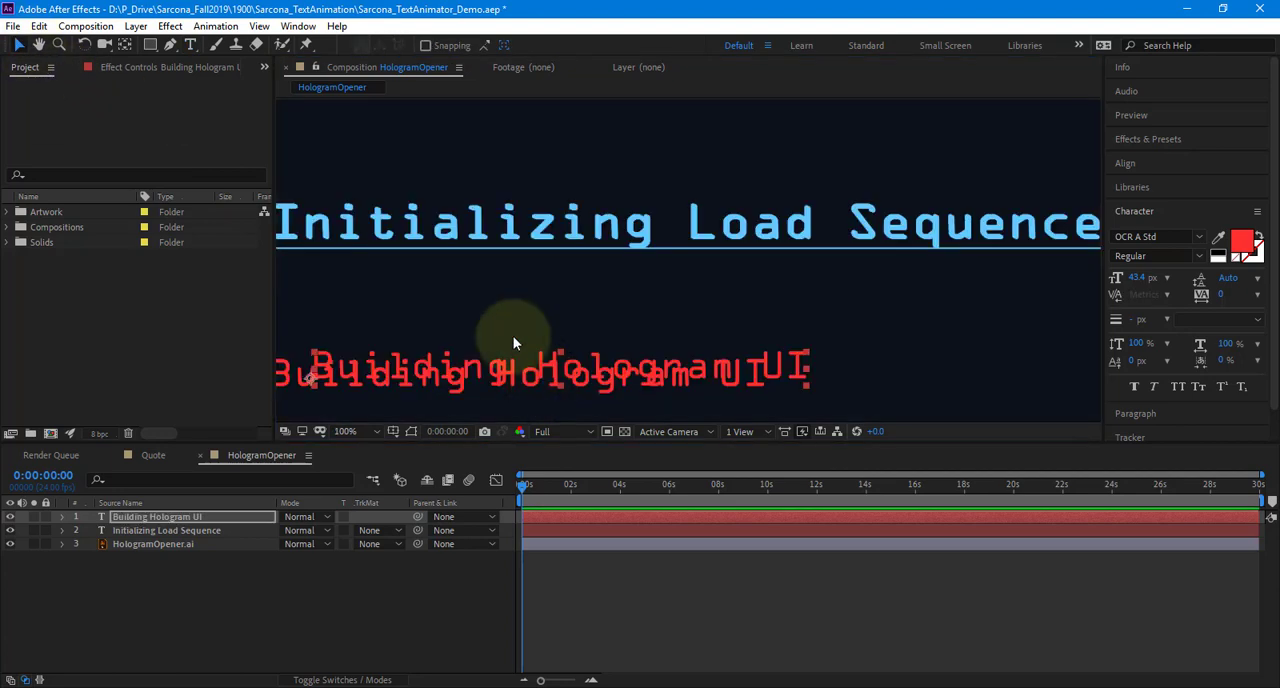
{"action": "left_click_drag", "start_coordinate": [513, 340], "coordinate": [564, 302]}
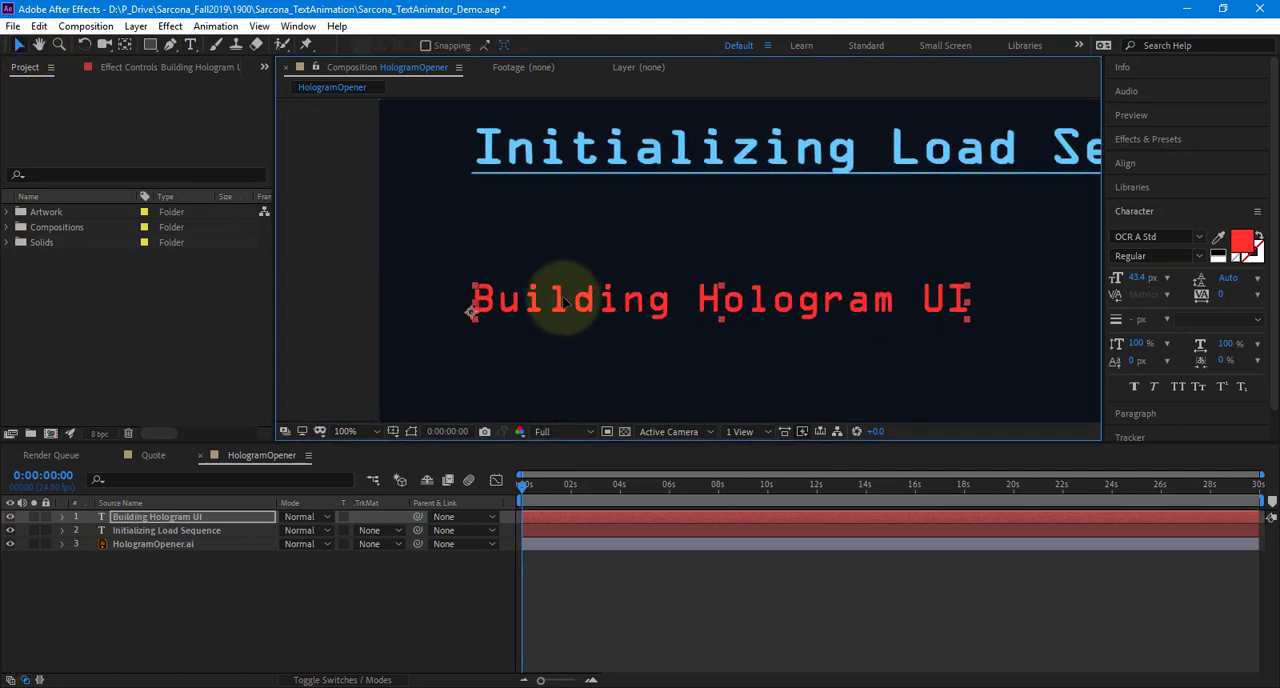
{"action": "scroll", "coordinate": [562, 303], "scroll_direction": "up", "scroll_amount": 3}
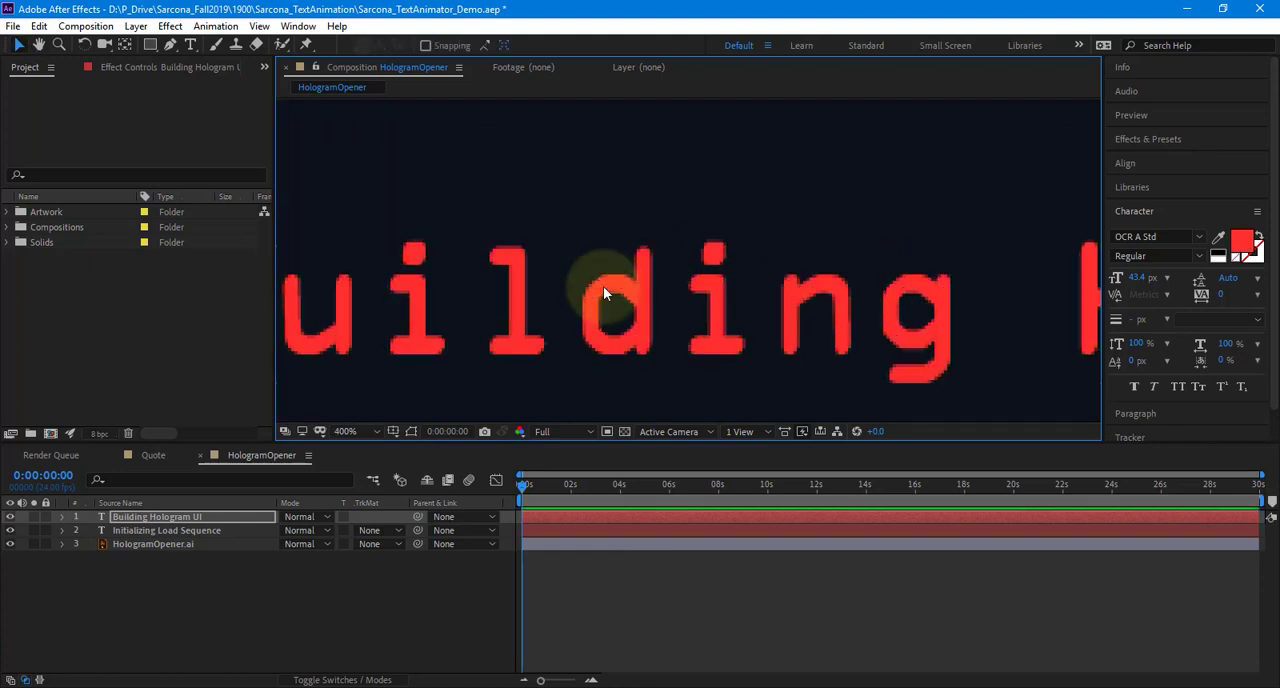
{"action": "scroll", "coordinate": [797, 217], "scroll_direction": "down", "scroll_amount": 2}
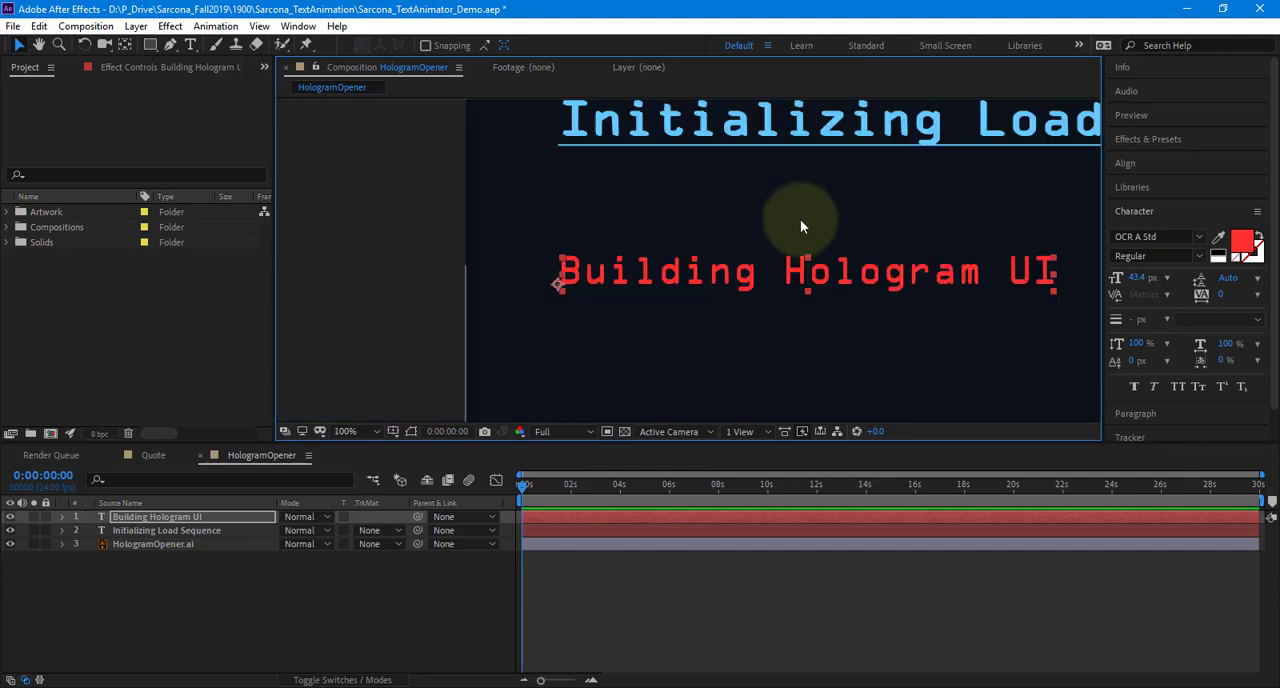
{"action": "scroll", "coordinate": [827, 233], "scroll_direction": "down", "scroll_amount": 1}
{"action": "left_click_drag", "start_coordinate": [819, 238], "coordinate": [631, 319]}
{"action": "left_click_drag", "start_coordinate": [494, 344], "coordinate": [489, 317]}
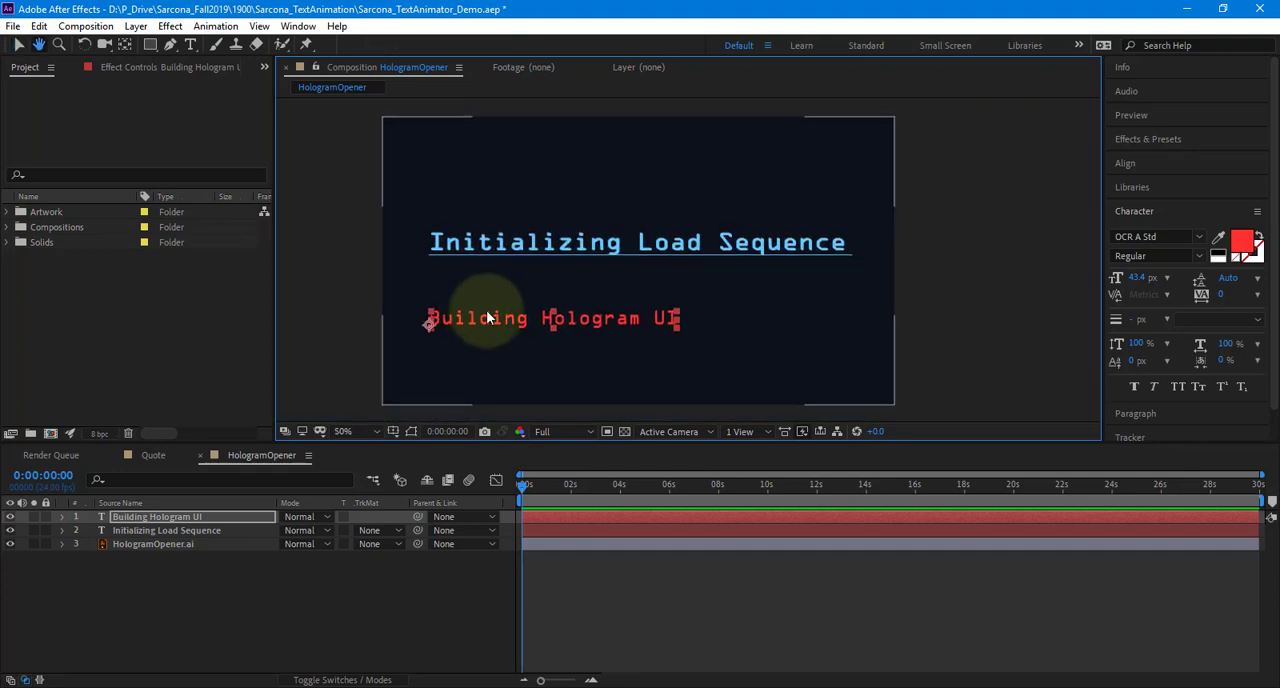
Draw a straight underline with the Pen tool over the artwork's rule beneath the "Initializing Load Sequence" heading, on a new shape layer
{"action": "left_click", "coordinate": [128, 598]}
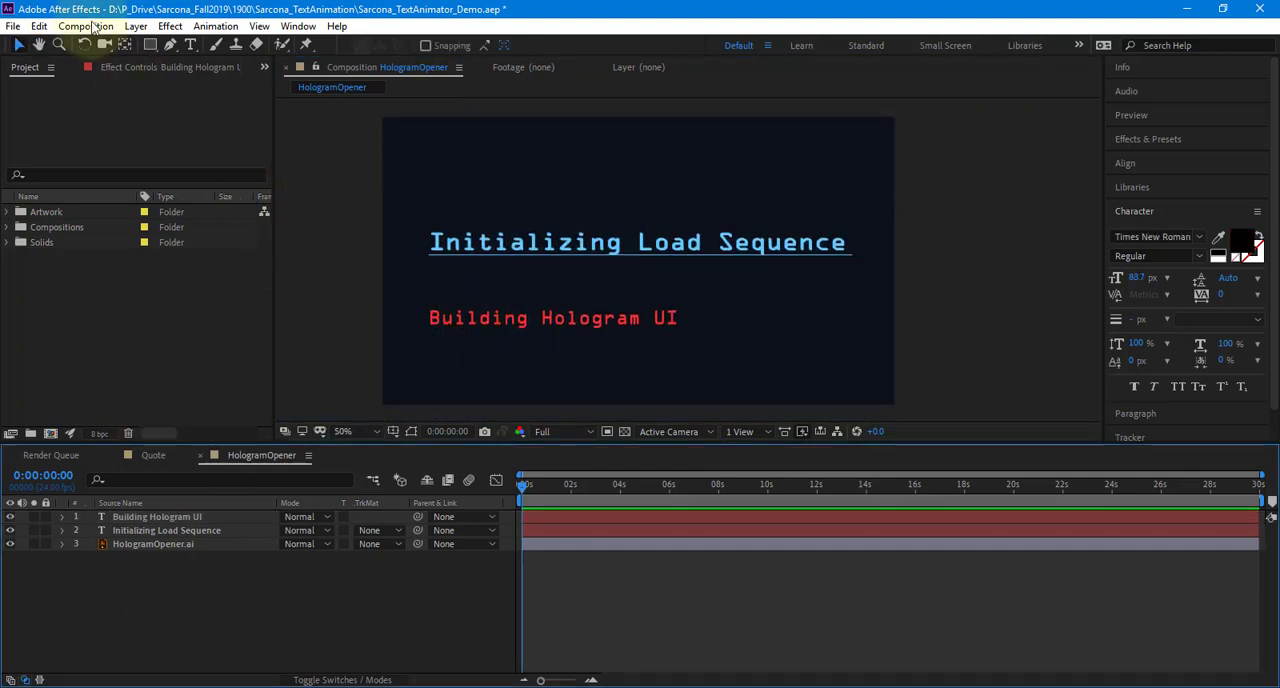
{"action": "left_click", "coordinate": [170, 45]}
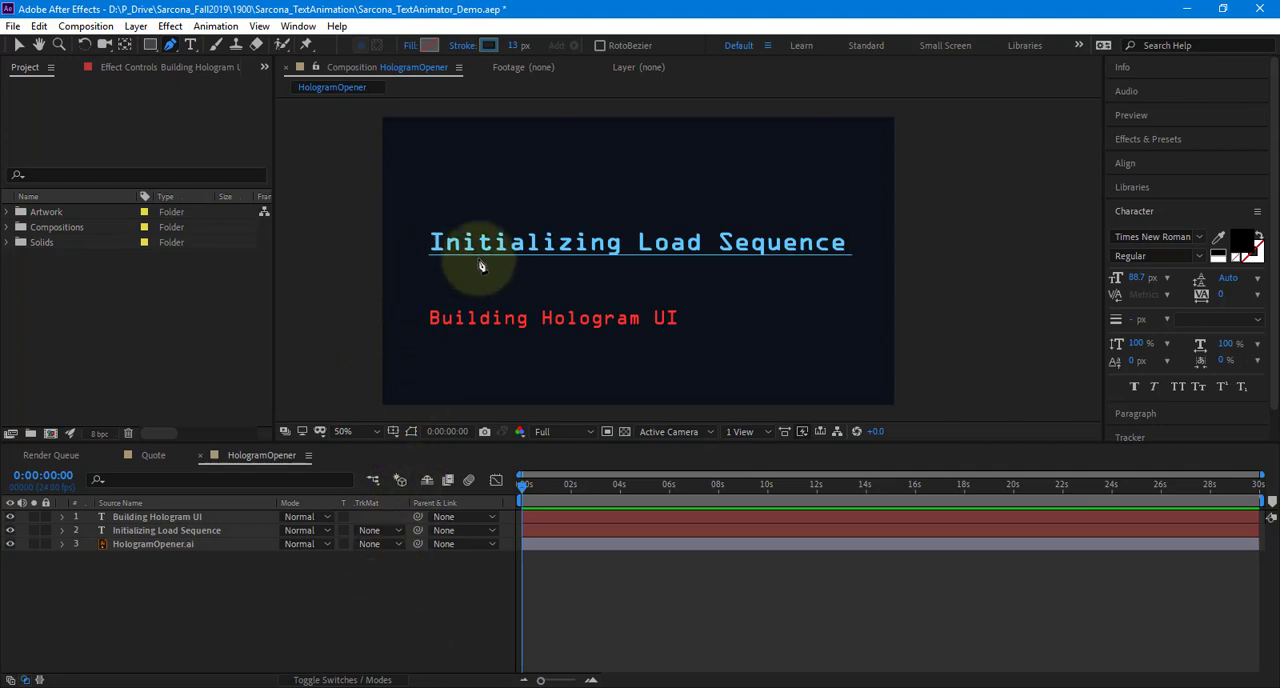
{"action": "left_click", "coordinate": [432, 252]}
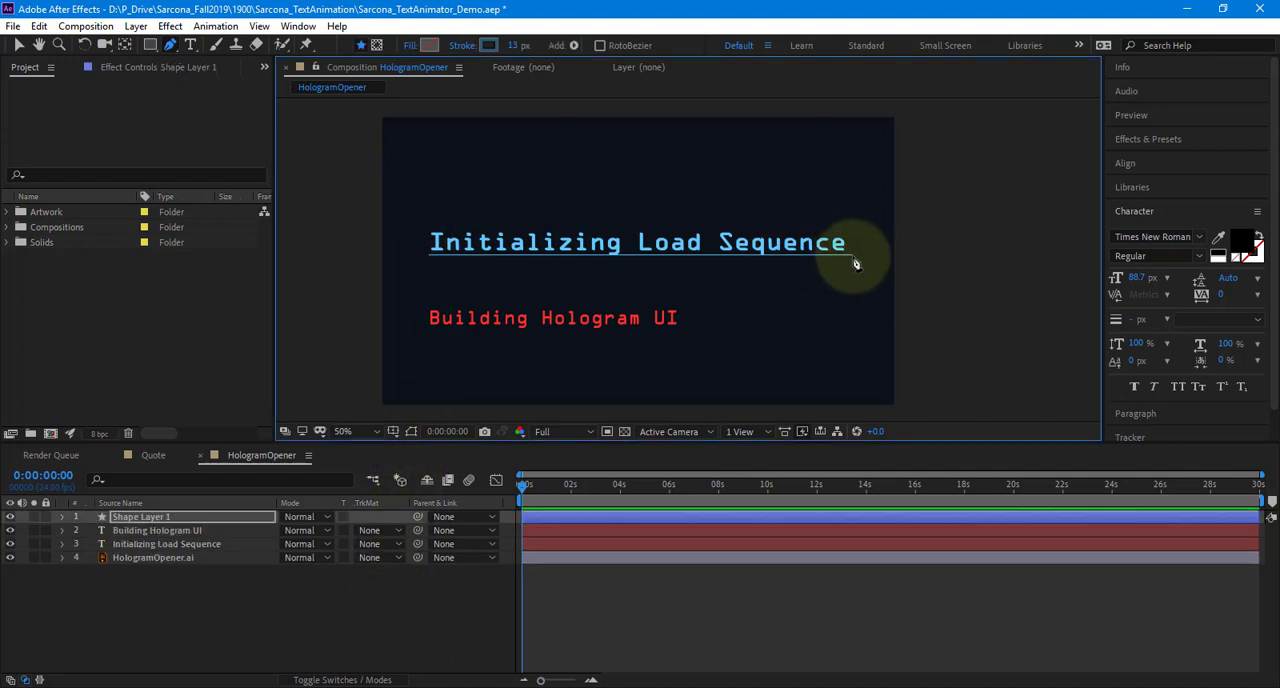
{"action": "left_click", "coordinate": [852, 257]}
{"action": "key", "text": "v"}
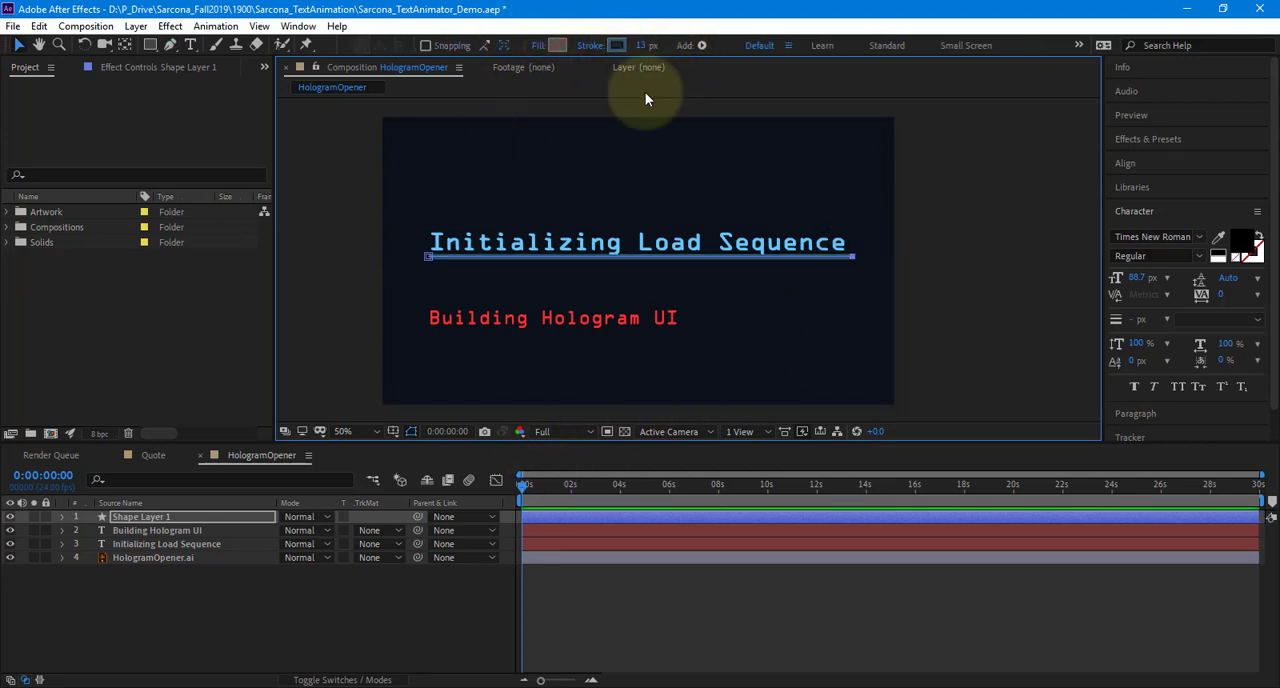
{"action": "left_click", "coordinate": [429, 655]}
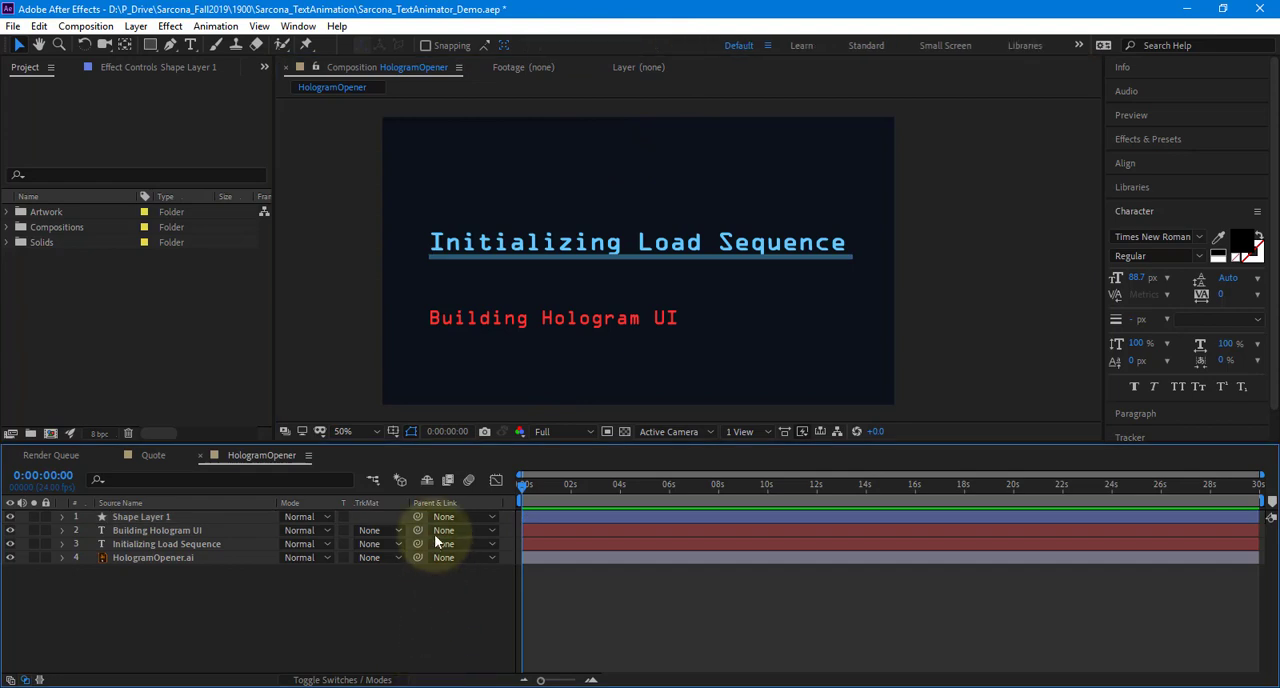
Hide the HologramOpener.ai layer and set the stroke width of the drawn underline to 4 px
{"action": "left_click", "coordinate": [10, 558]}
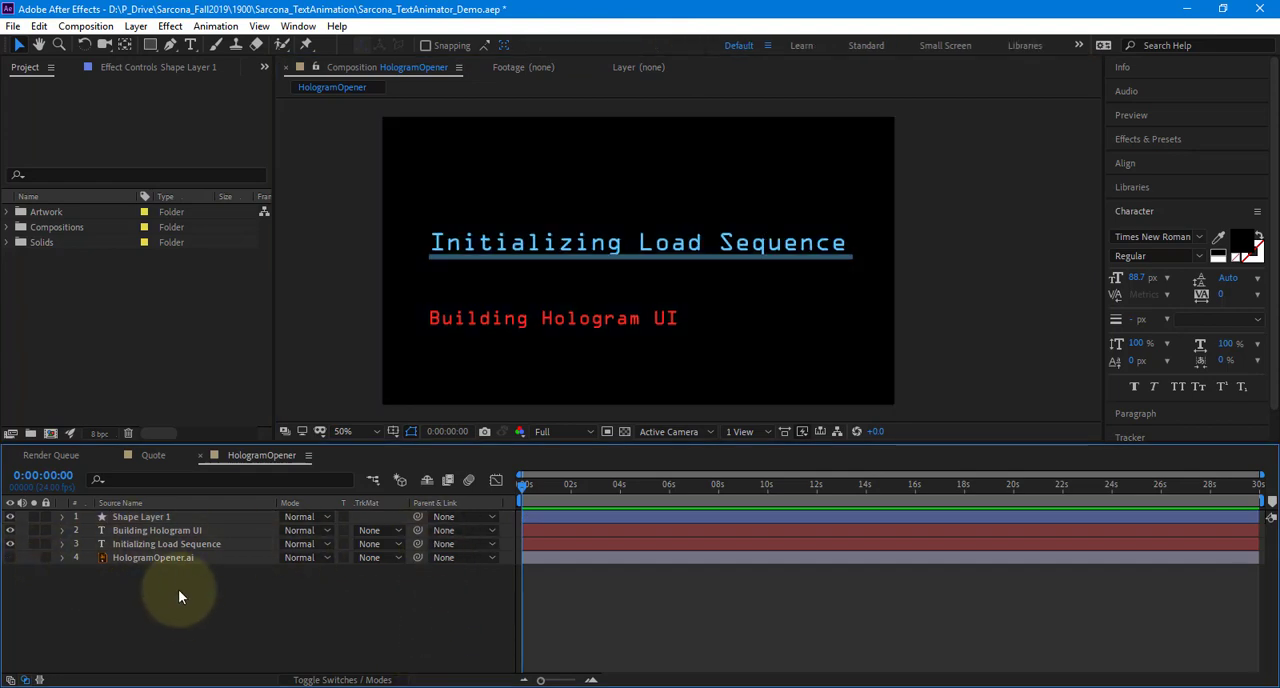
{"action": "left_click", "coordinate": [177, 558]}
{"action": "left_click", "coordinate": [160, 517]}
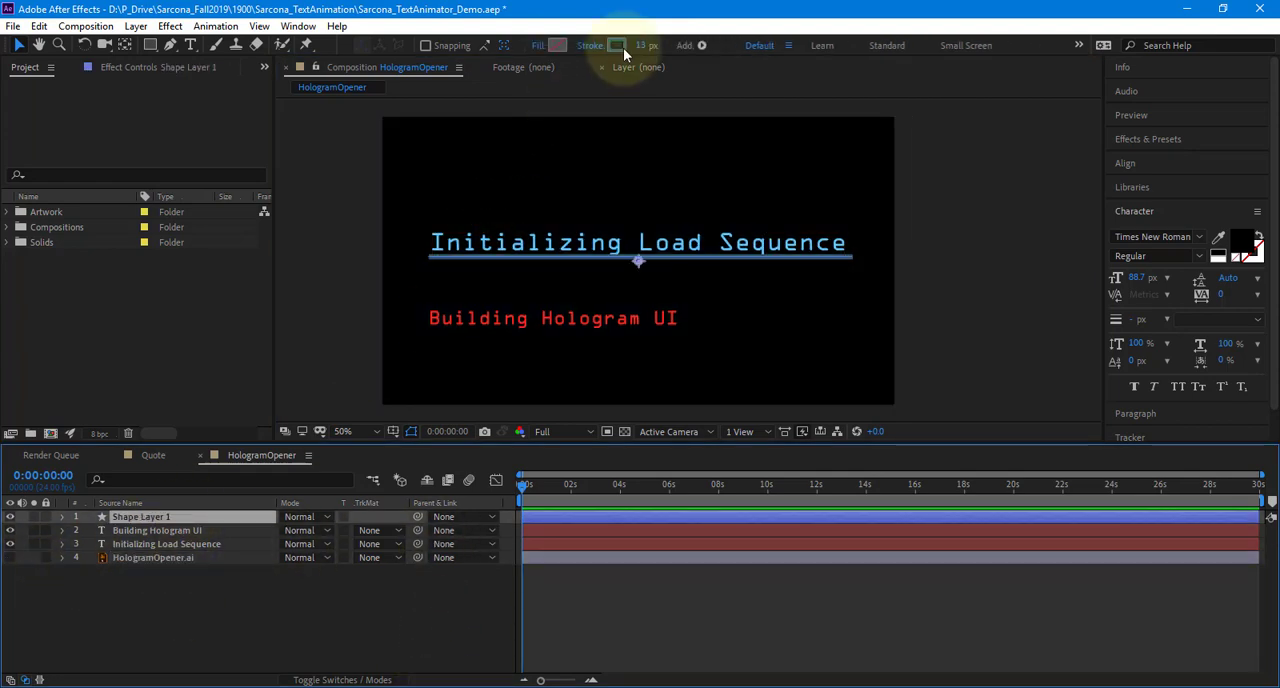
{"action": "type", "text": "8"}
{"action": "key", "text": "Return"}
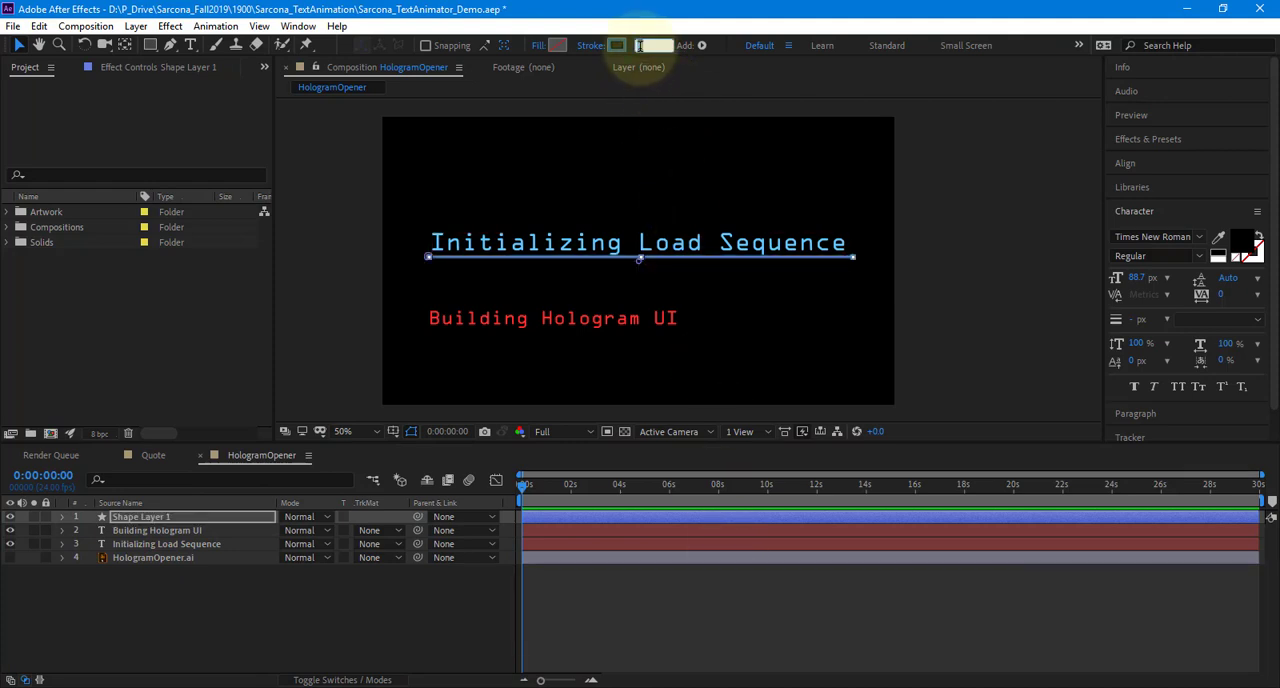
{"action": "left_click", "coordinate": [938, 592]}
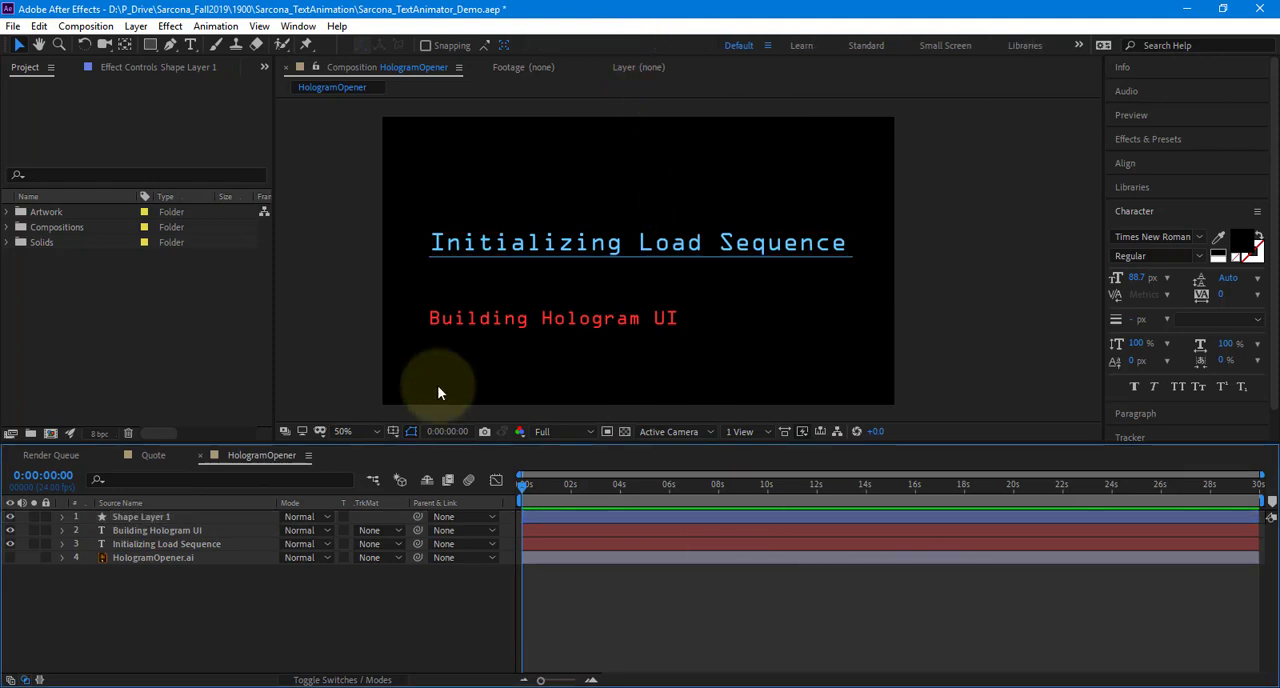
Examine the underline's stroke color, opacity and blending mode options
{"action": "left_click", "coordinate": [205, 518]}
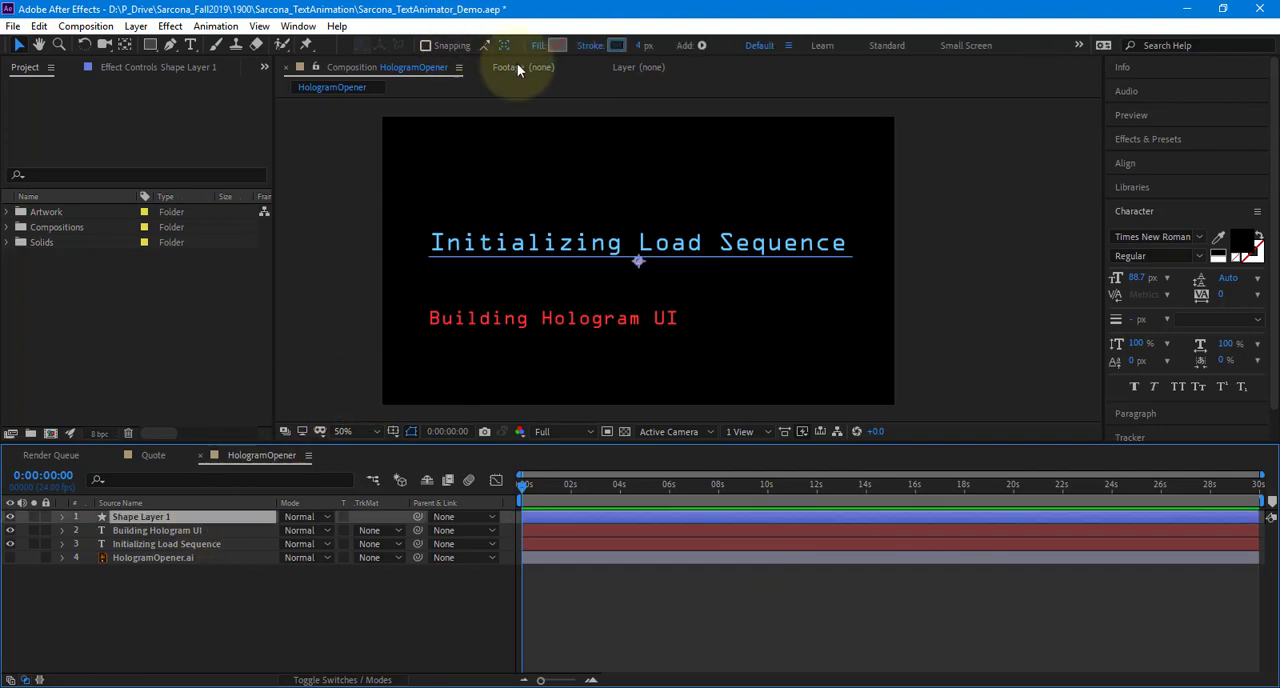
{"action": "left_click", "coordinate": [612, 44]}
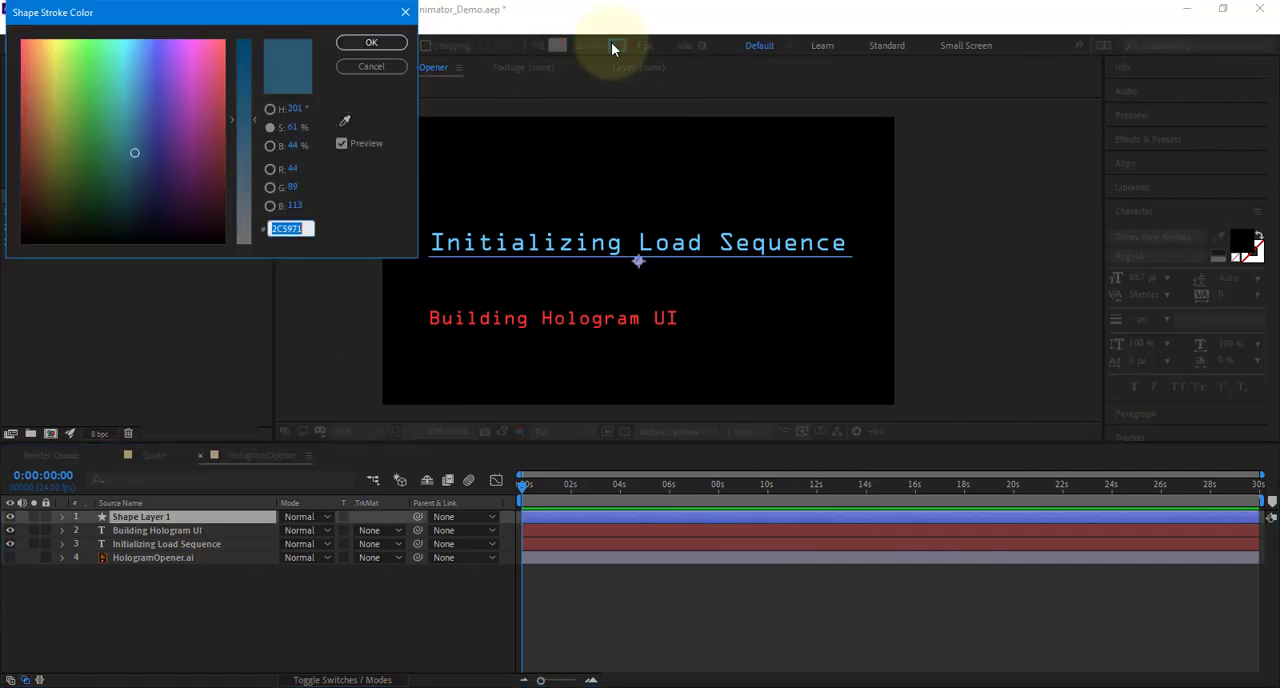
{"action": "key", "text": "Return"}
{"action": "left_click", "coordinate": [598, 49]}
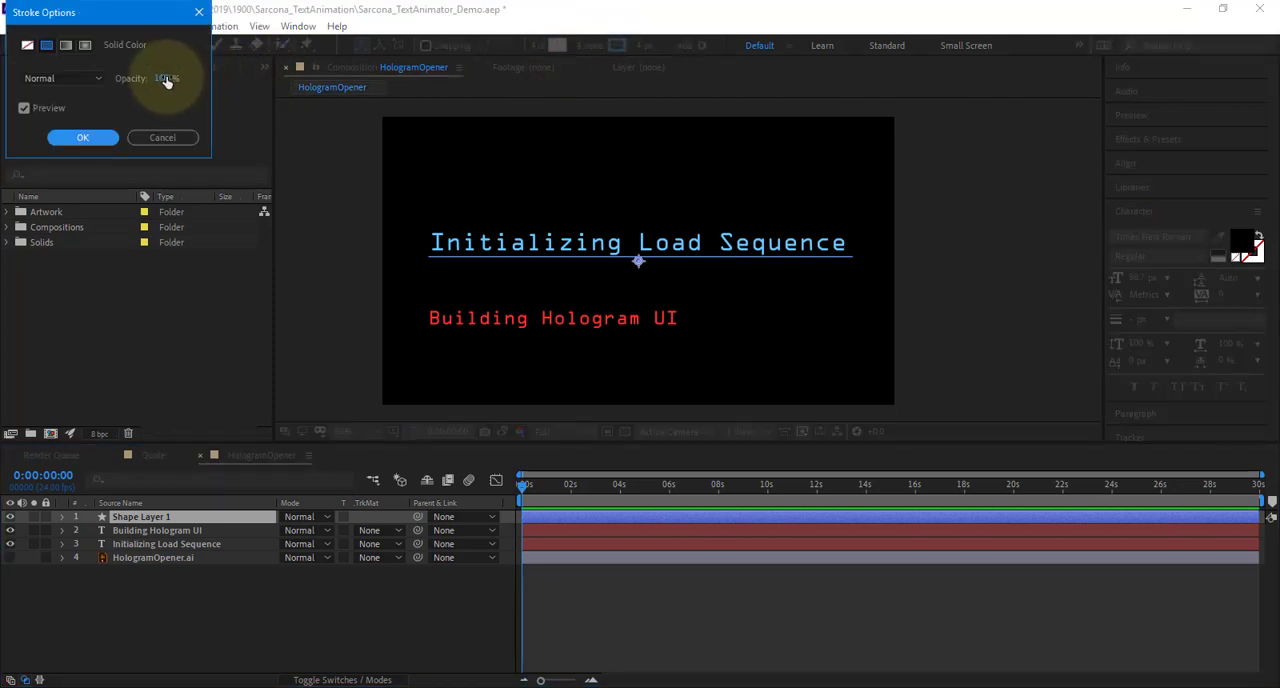
{"action": "mouse_move", "coordinate": [165, 79]}
{"action": "left_mouse_down"}
{"action": "mouse_move", "coordinate": [72, 86]}
{"action": "mouse_move", "coordinate": [326, 91]}
{"action": "mouse_move", "coordinate": [111, 78]}
{"action": "mouse_move", "coordinate": [214, 63]}
{"action": "left_mouse_up"}
{"action": "left_click", "coordinate": [78, 78]}
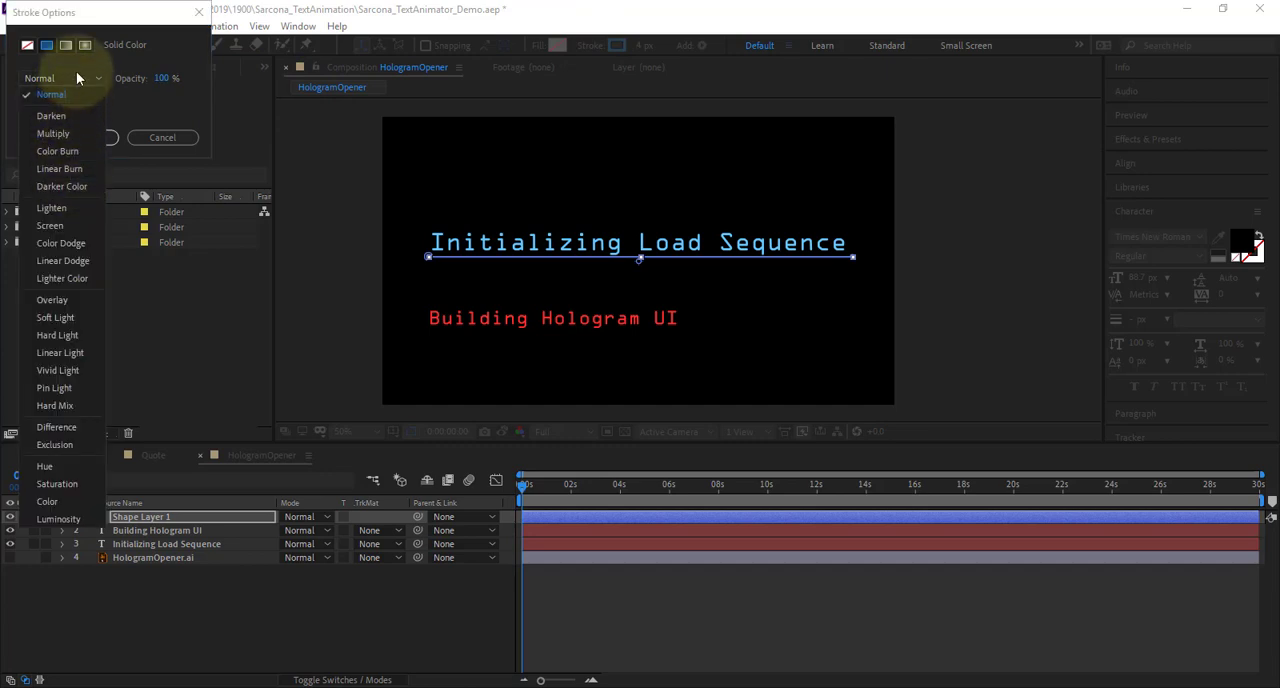
{"action": "left_click", "coordinate": [194, 48]}
{"action": "left_click", "coordinate": [106, 140]}
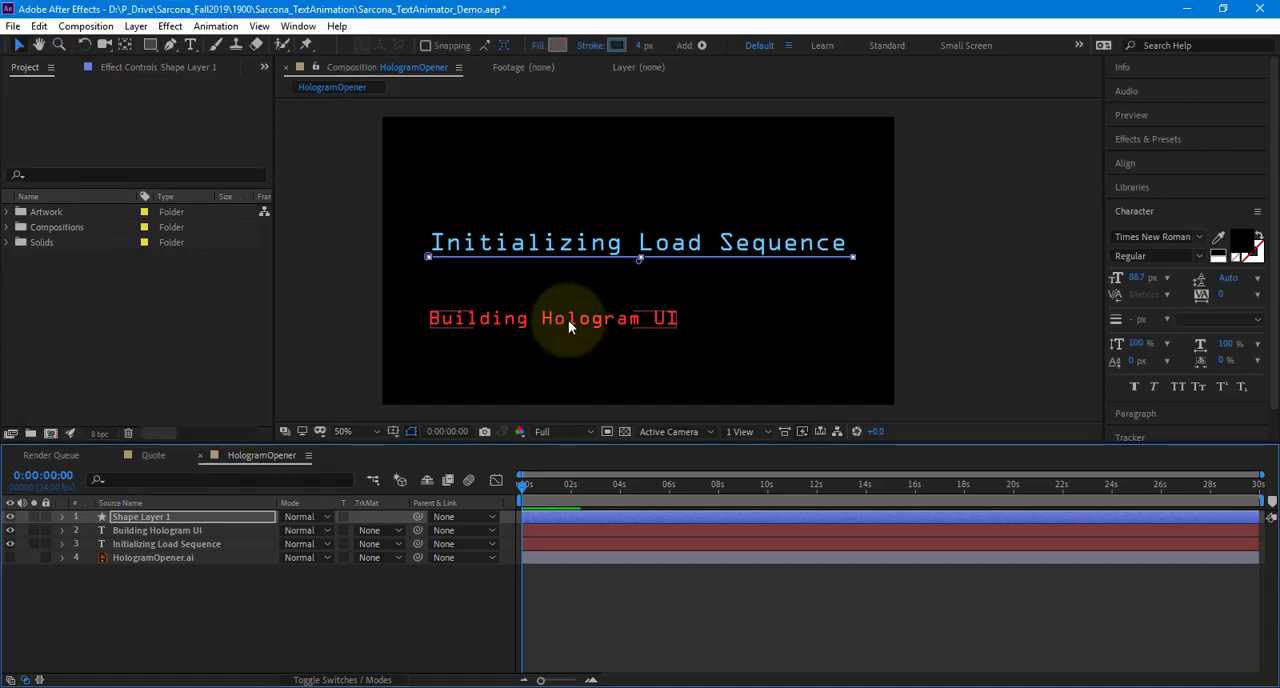
{"action": "left_click", "coordinate": [304, 595]}
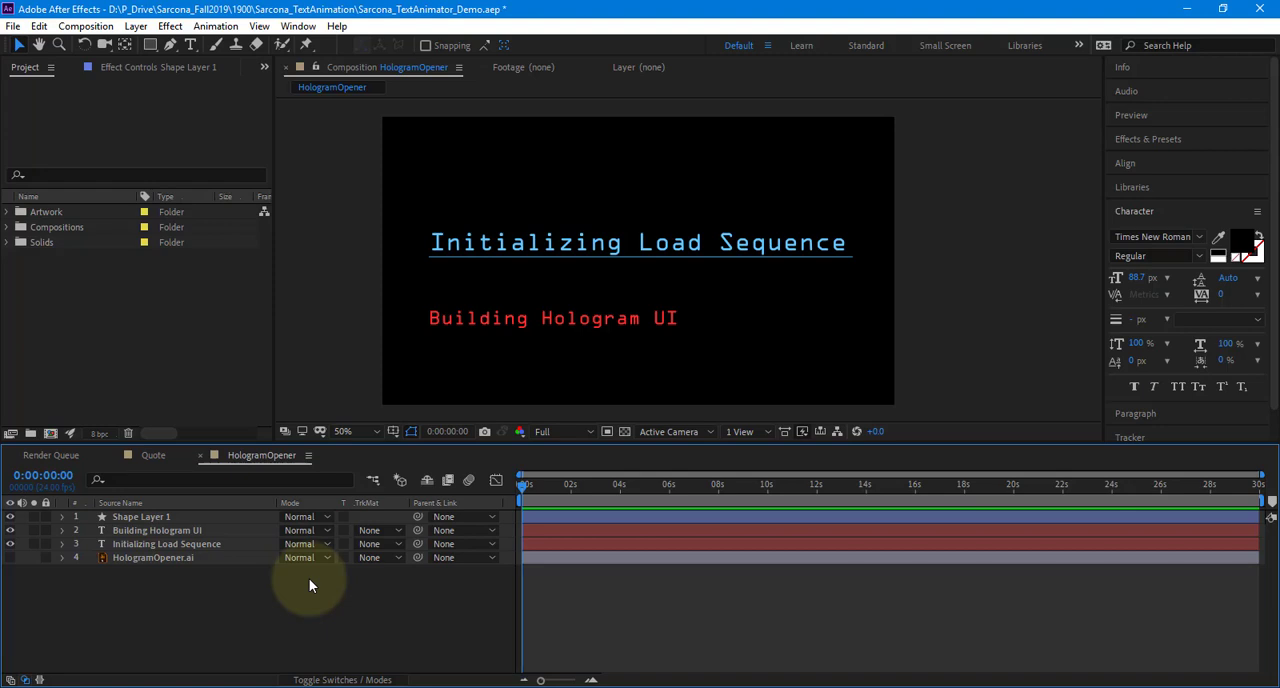
Add an Opacity text animator at 0% to the "Building Hologram UI" layer and set its range selector's End to 0%
{"action": "left_click", "coordinate": [175, 531]}
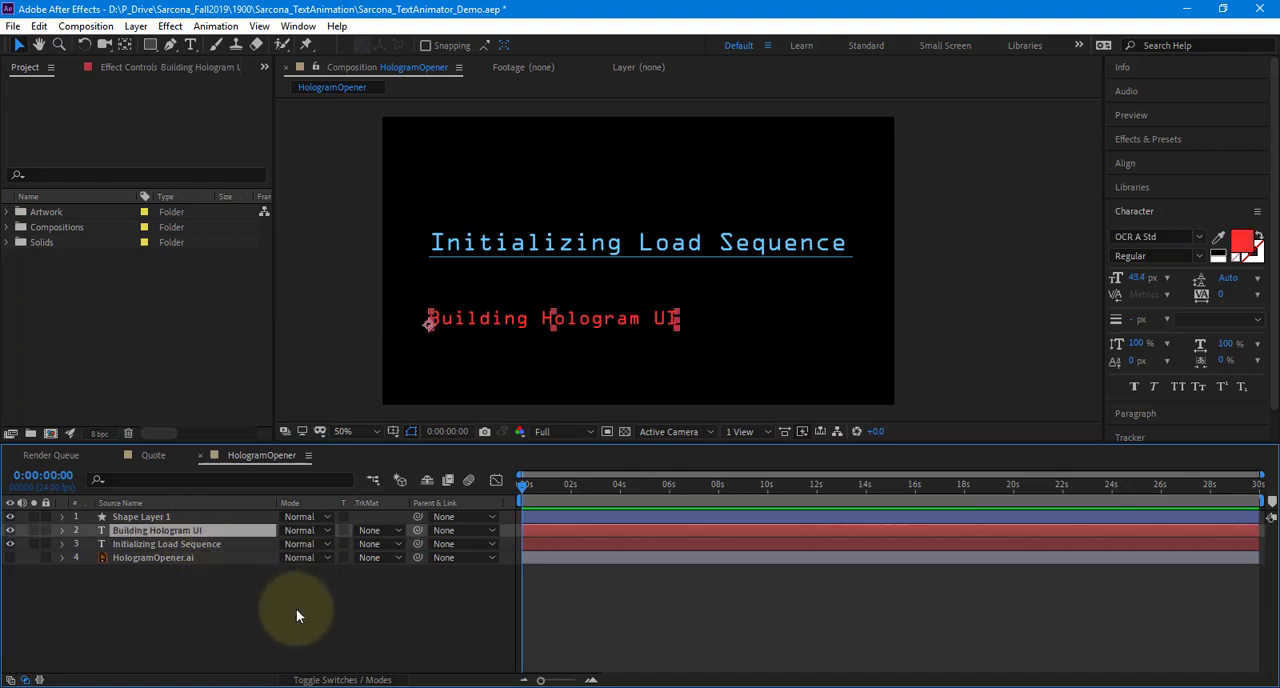
{"action": "left_click", "coordinate": [62, 531]}
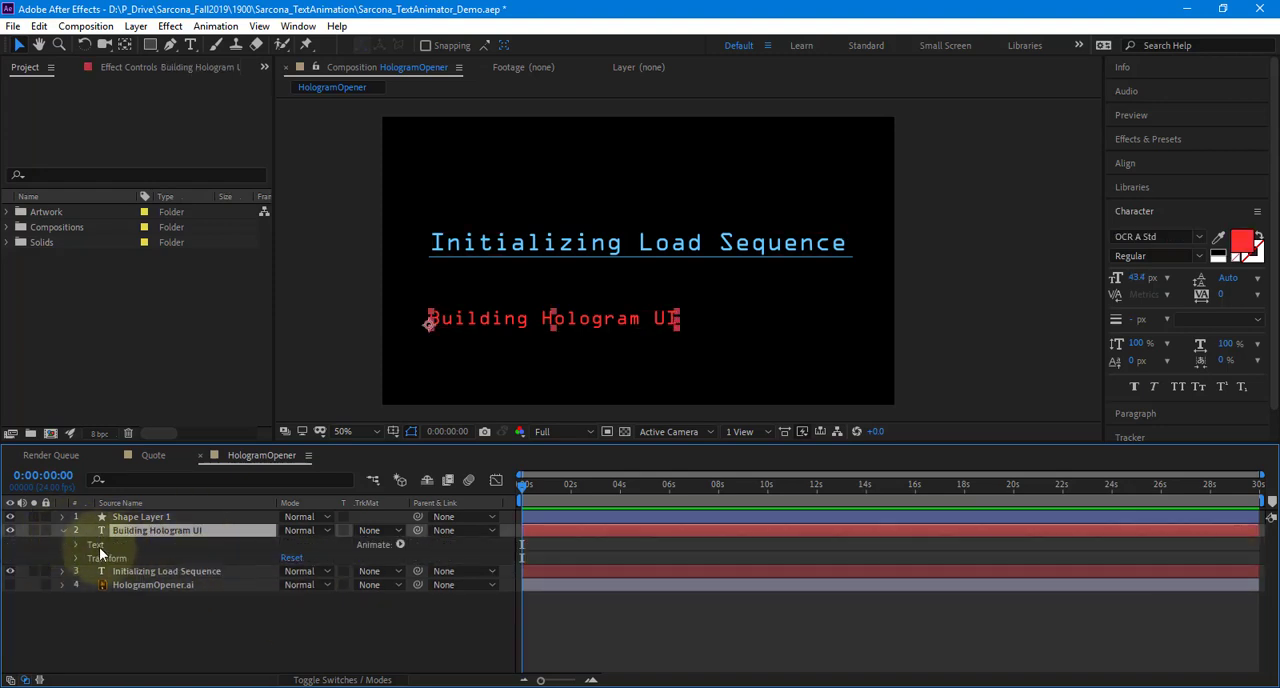
{"action": "left_click", "coordinate": [400, 543]}
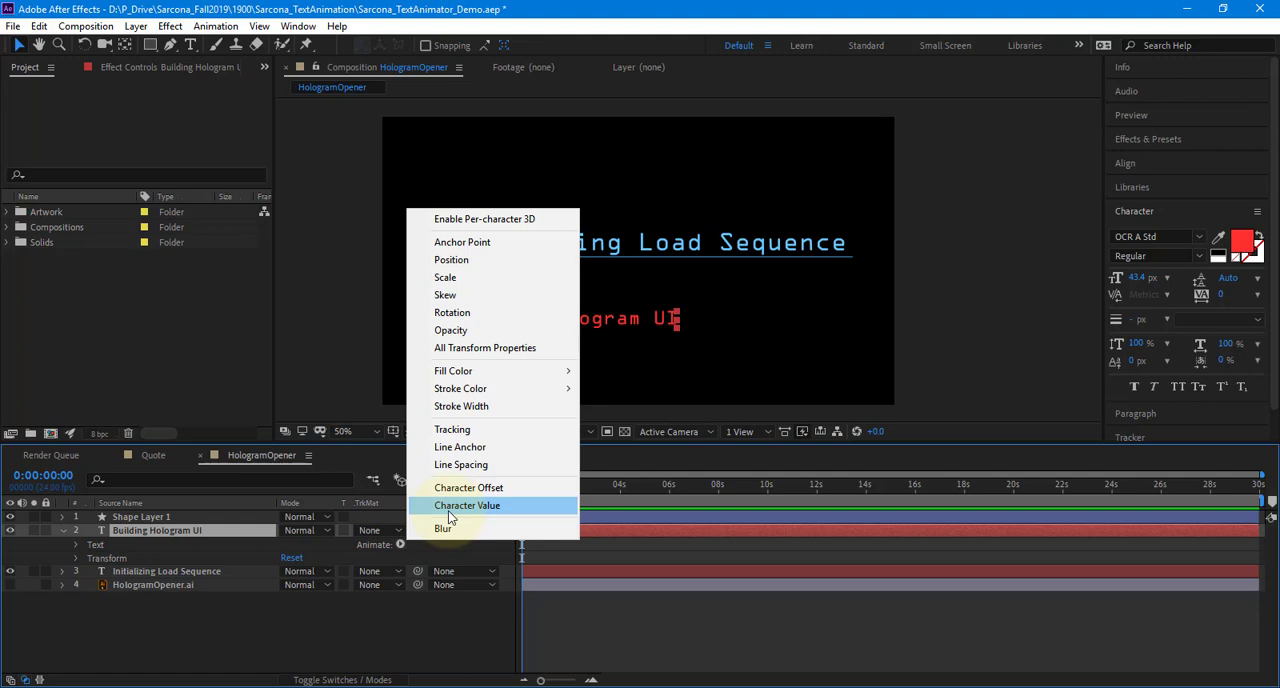
{"action": "left_click", "coordinate": [489, 333]}
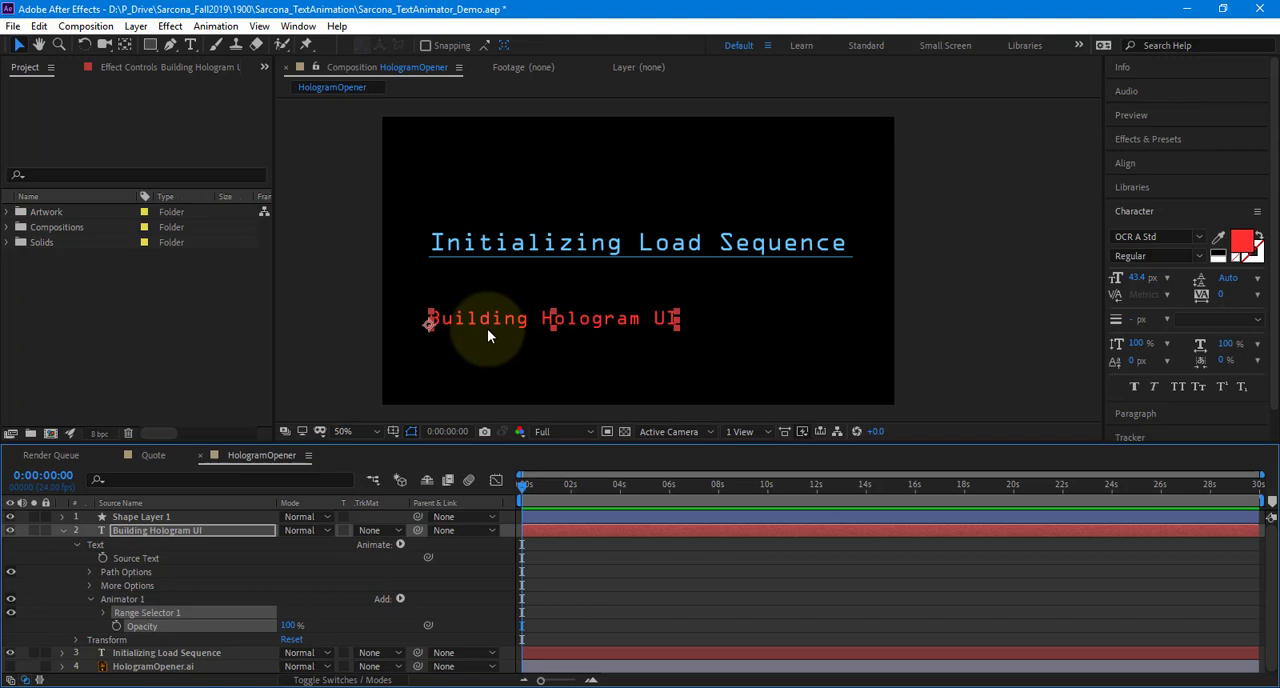
{"action": "left_click", "coordinate": [288, 625]}
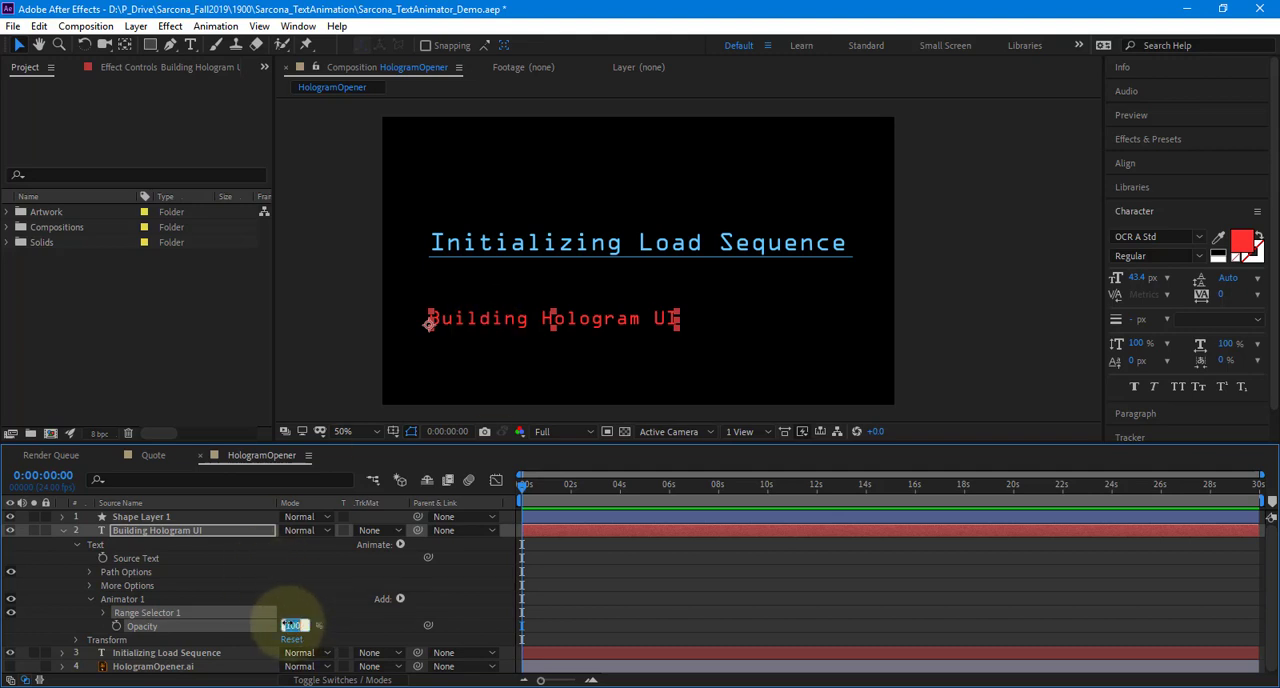
{"action": "type", "text": "0"}
{"action": "key", "text": "Return"}
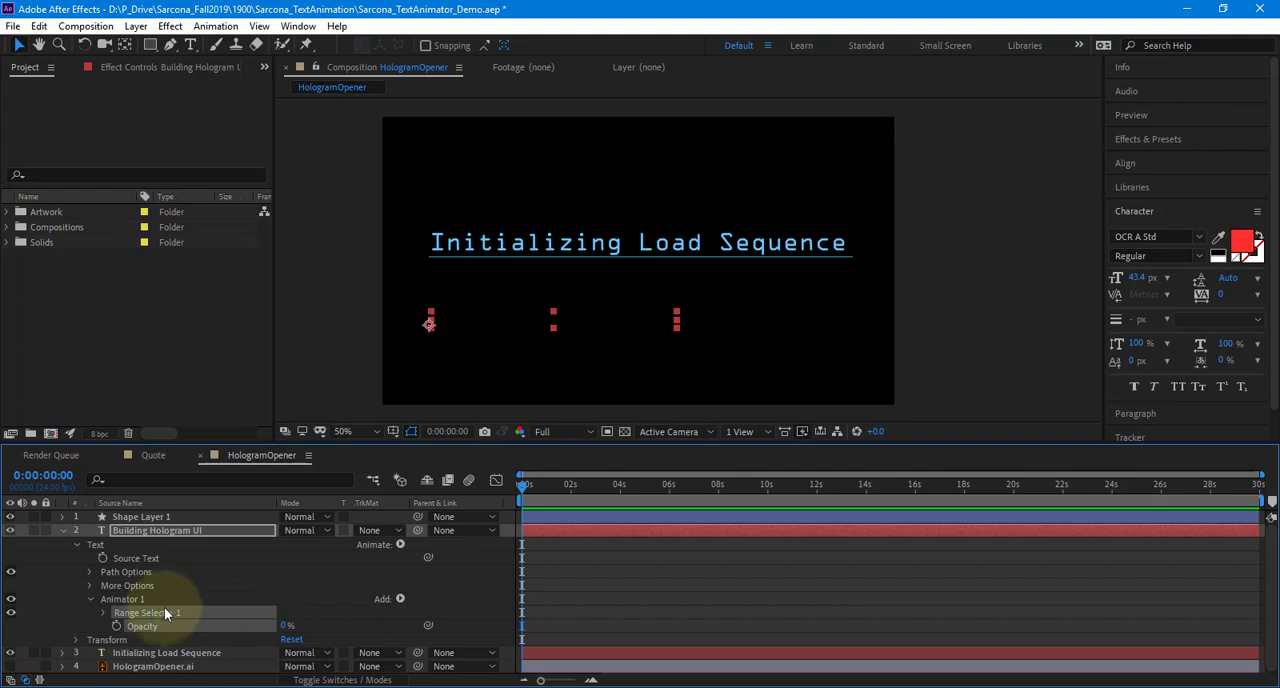
{"action": "left_click", "coordinate": [103, 612]}
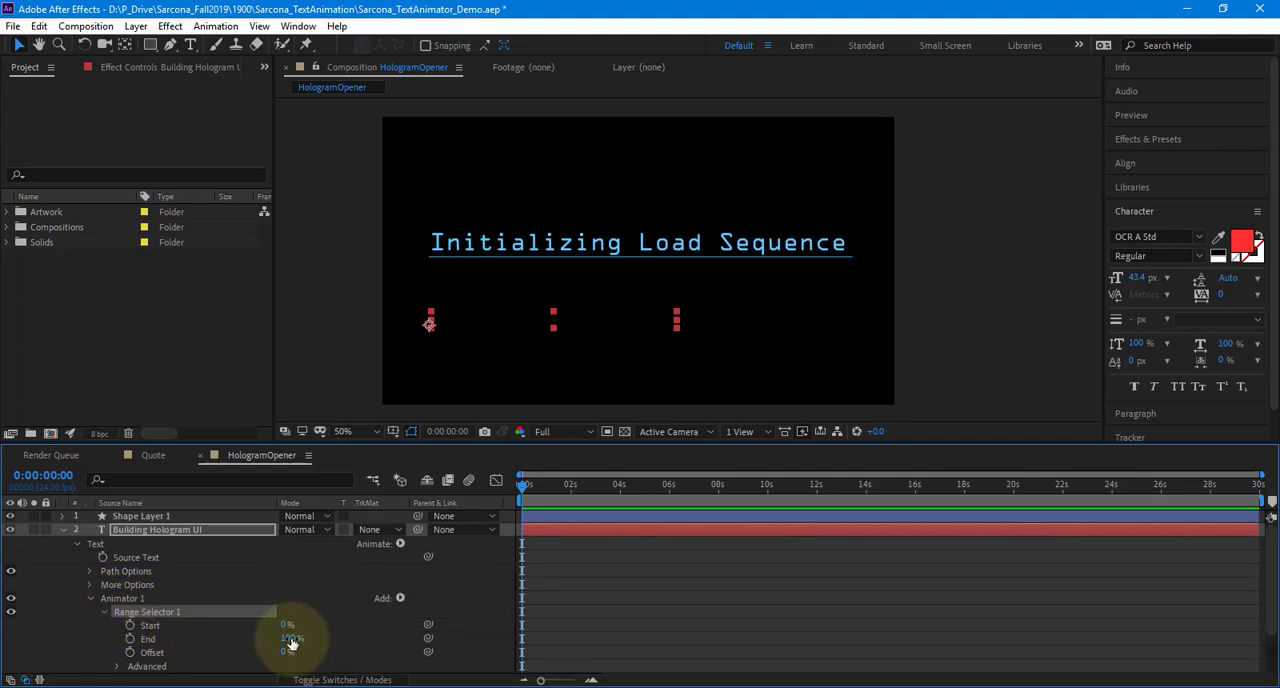
{"action": "left_click_drag", "start_coordinate": [288, 638], "coordinate": [138, 638]}
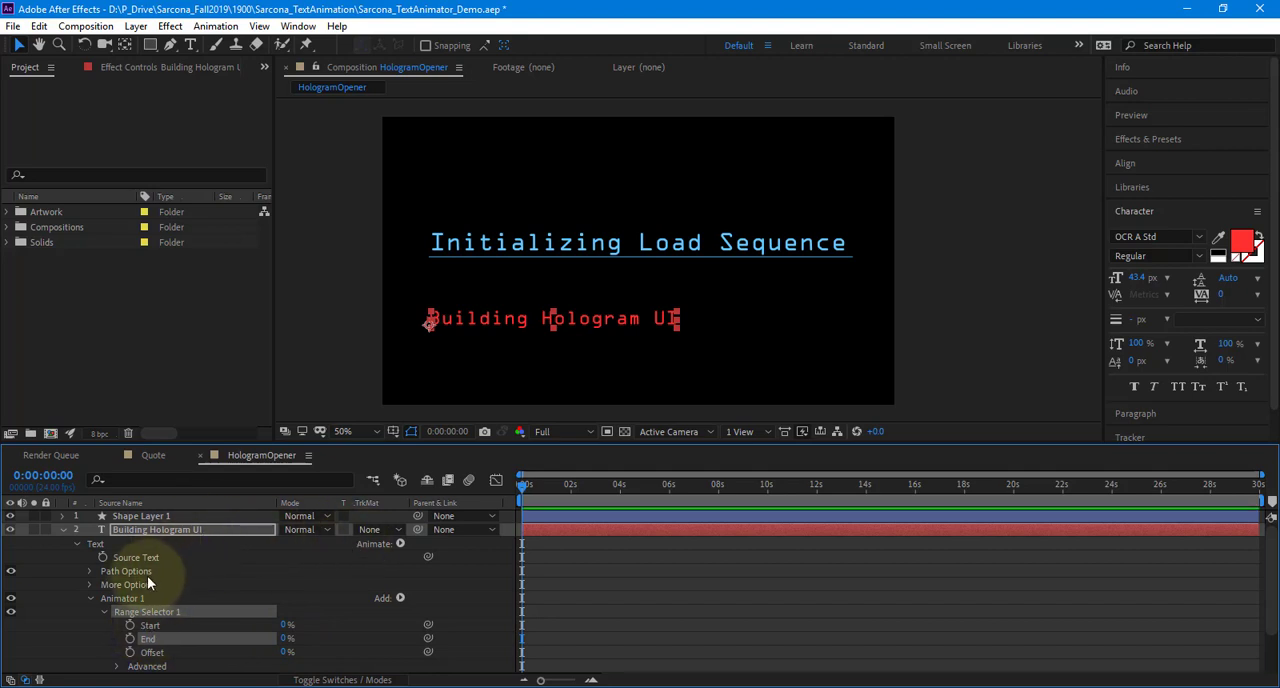
Delete Animator 1 from the "Building Hologram UI" layer and collapse the layer's properties
{"action": "left_click", "coordinate": [122, 598]}
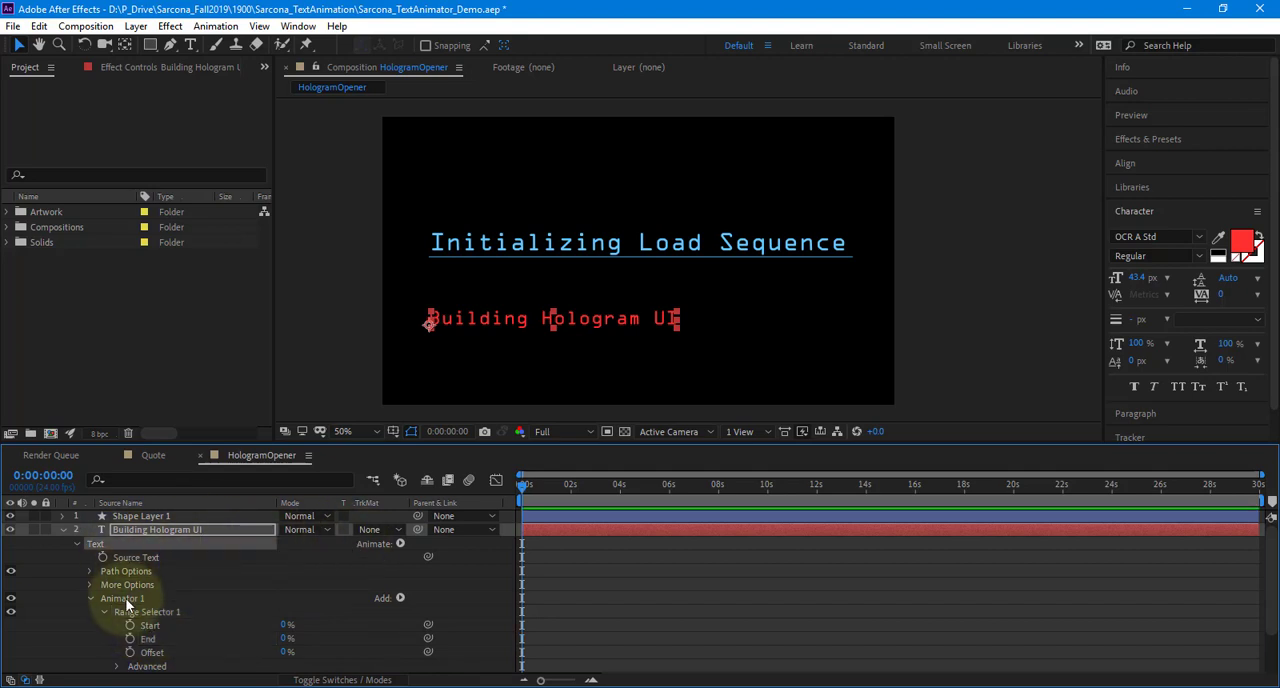
{"action": "key", "text": "Delete"}
{"action": "left_click", "coordinate": [61, 530]}
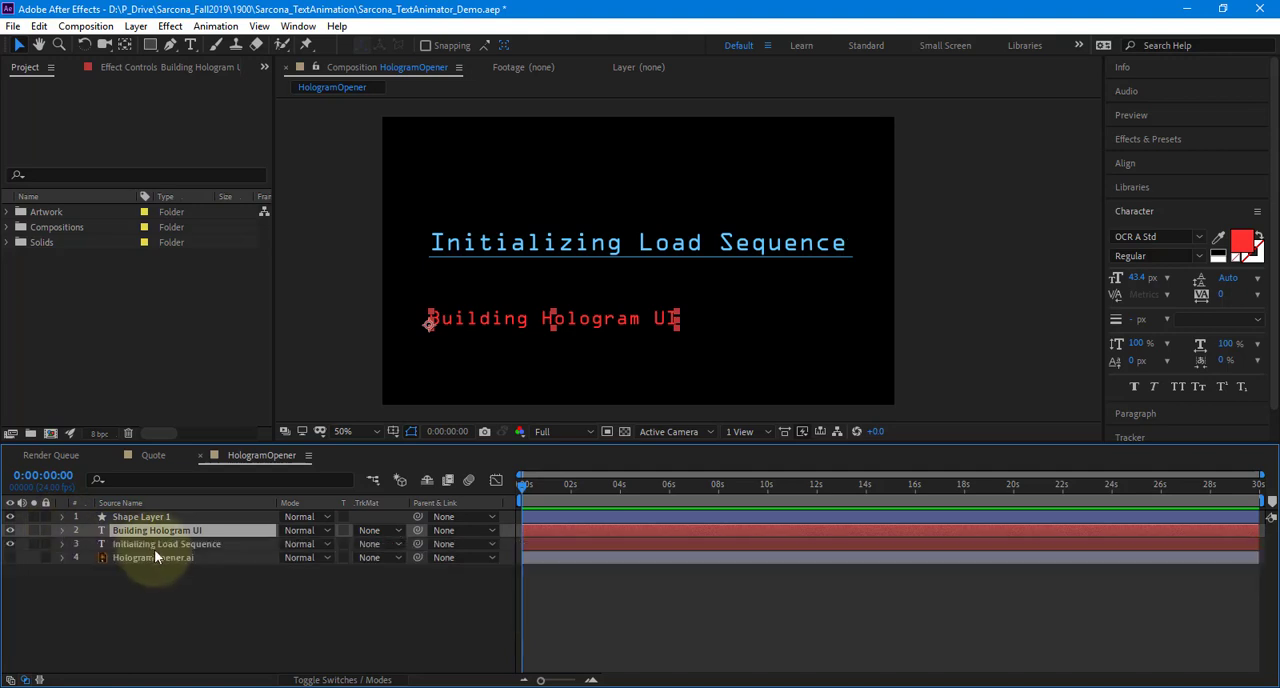
Move the "Initializing Load Sequence" layer above "Building Hologram UI" and add an Opacity animator at 0% with its range End at 100%
{"action": "left_click_drag", "start_coordinate": [154, 545], "coordinate": [147, 525]}
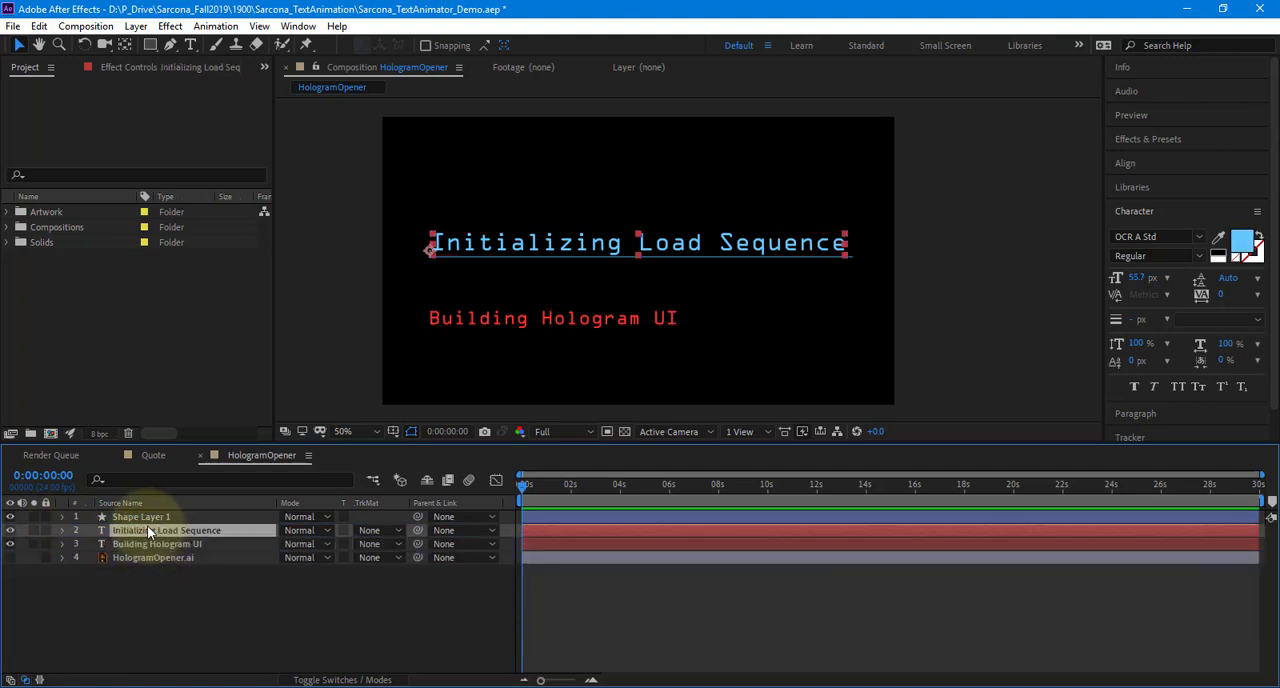
{"action": "left_click", "coordinate": [62, 530]}
{"action": "left_click", "coordinate": [399, 545]}
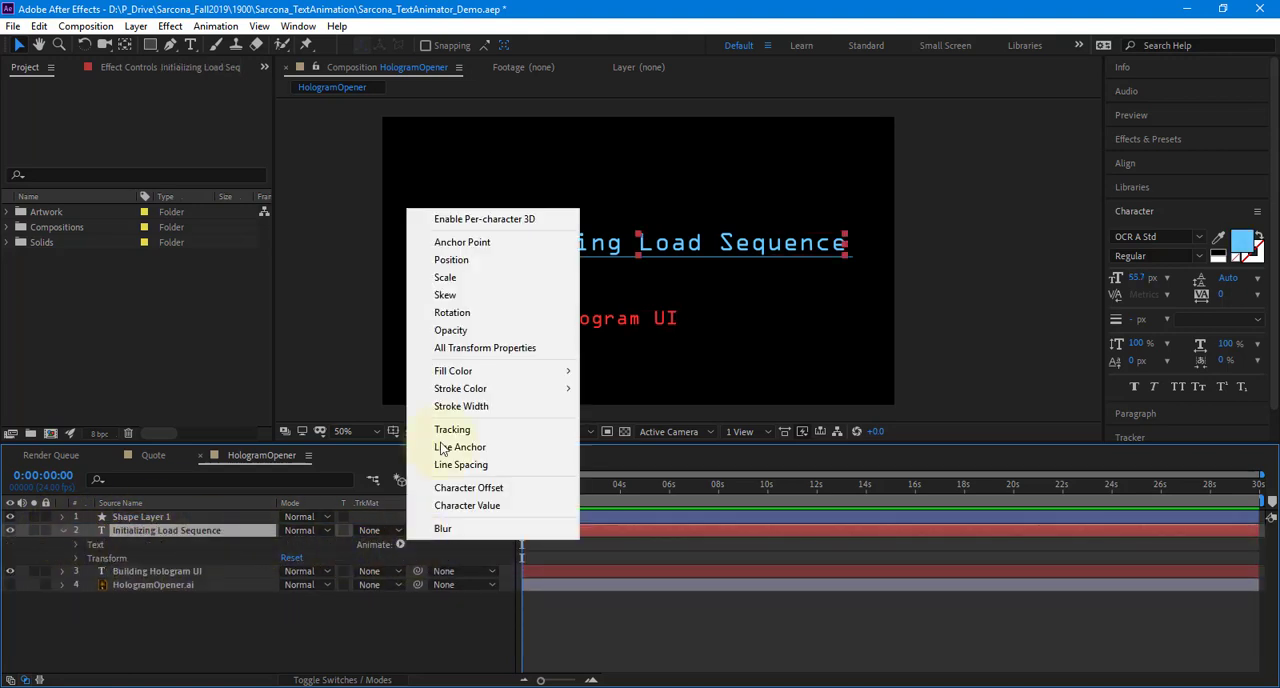
{"action": "left_click", "coordinate": [483, 331]}
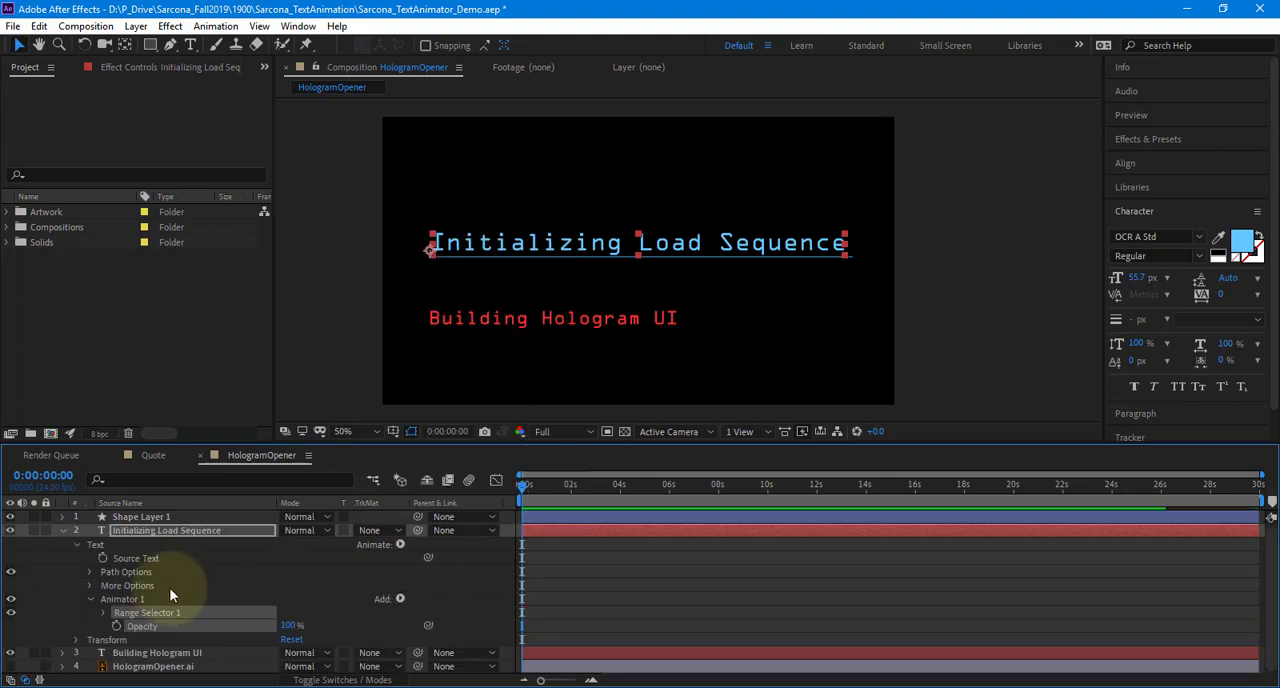
{"action": "left_click", "coordinate": [103, 612]}
{"action": "left_click_drag", "start_coordinate": [288, 640], "coordinate": [239, 615]}
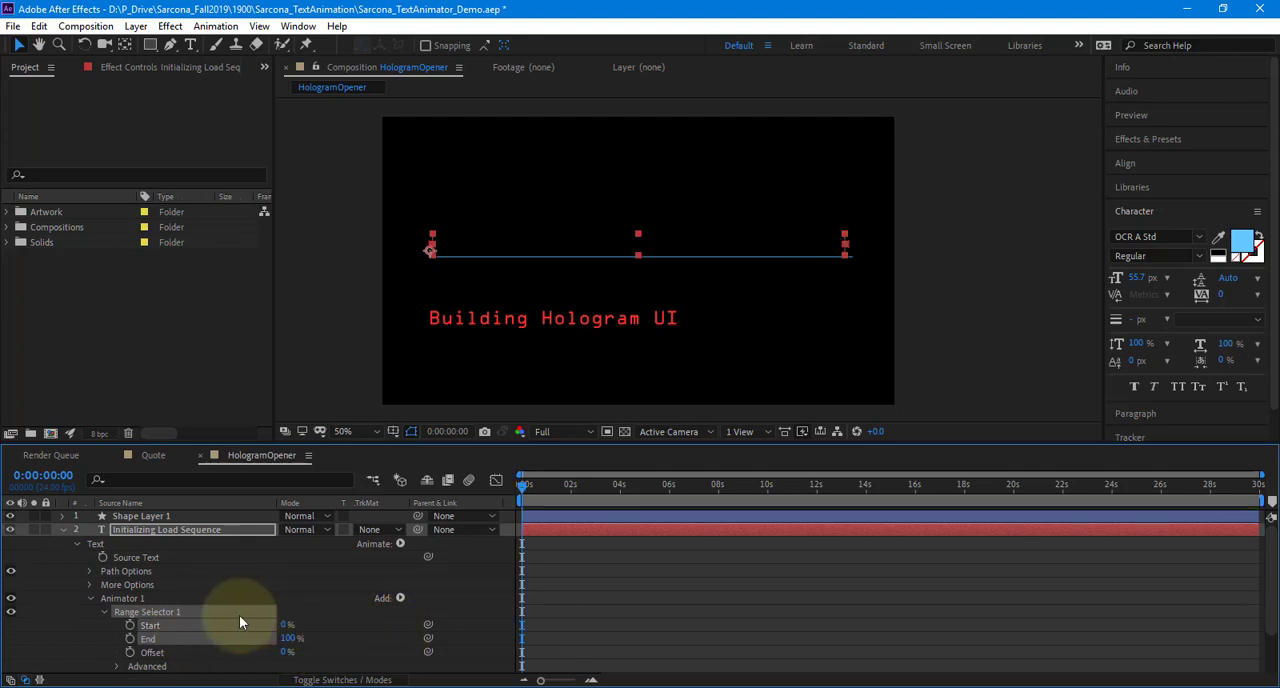
Keyframe the heading's range selector Start from 0% at 0:00:00:00 to 100% at 0:00:02:19, and return to the first frame
{"action": "left_click", "coordinate": [131, 625]}
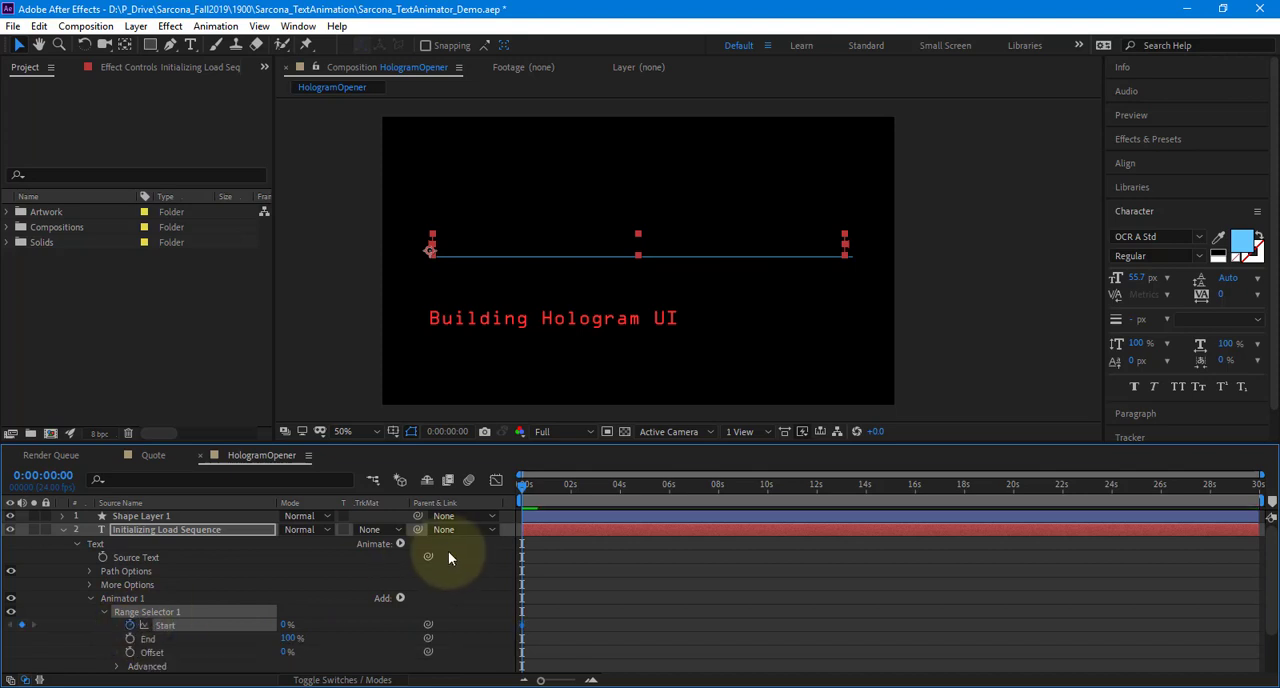
{"action": "mouse_move", "coordinate": [571, 488]}
{"action": "left_mouse_down"}
{"action": "mouse_move", "coordinate": [665, 496]}
{"action": "mouse_move", "coordinate": [590, 487]}
{"action": "left_mouse_up"}
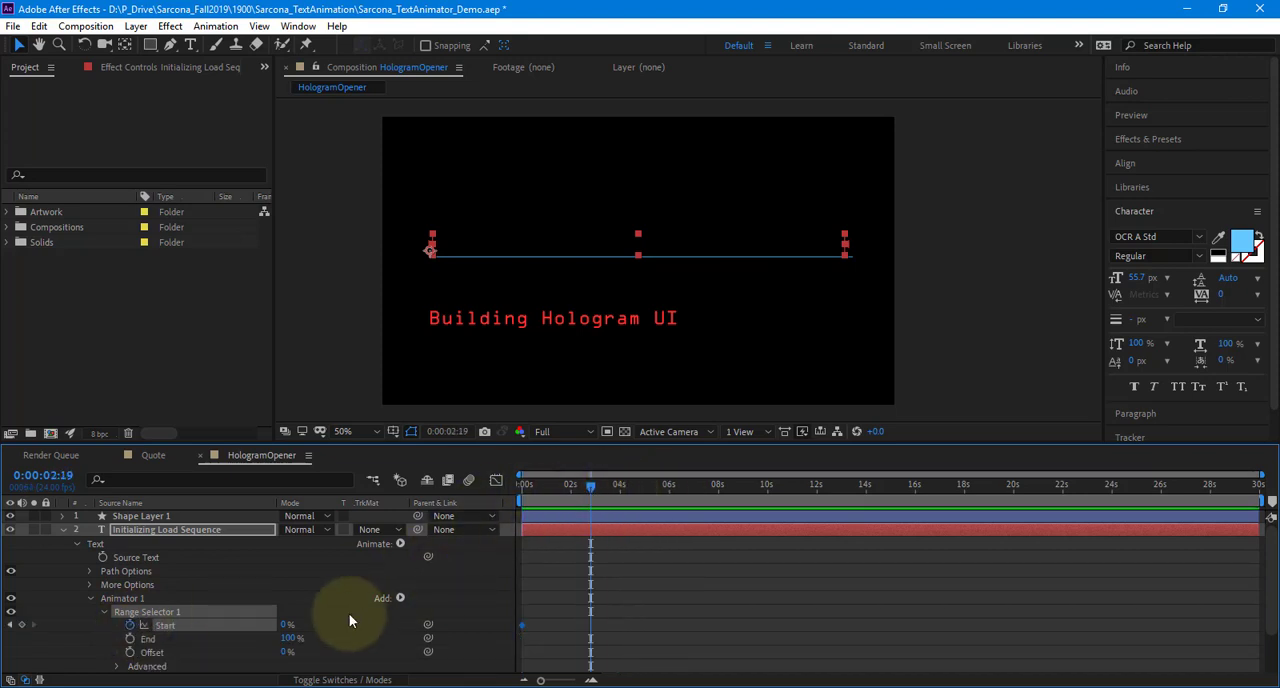
{"action": "left_click_drag", "start_coordinate": [282, 625], "coordinate": [609, 600]}
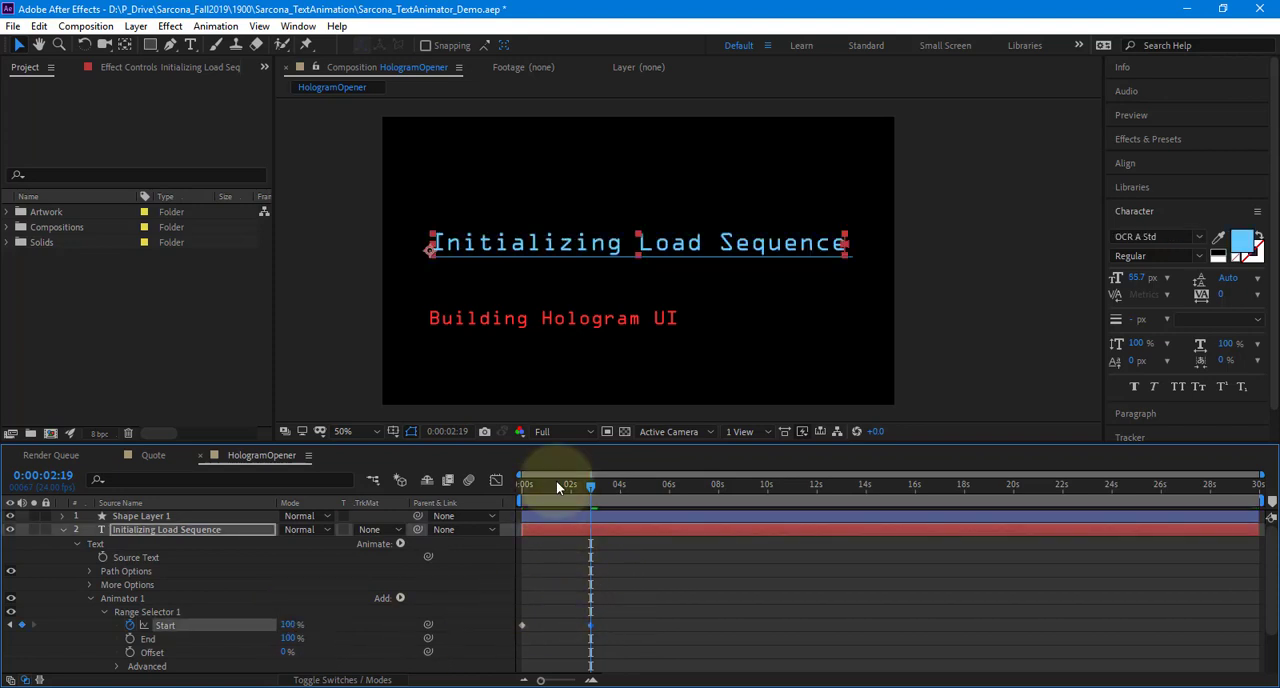
{"action": "left_click_drag", "start_coordinate": [556, 486], "coordinate": [512, 490]}
{"action": "left_click", "coordinate": [450, 598]}
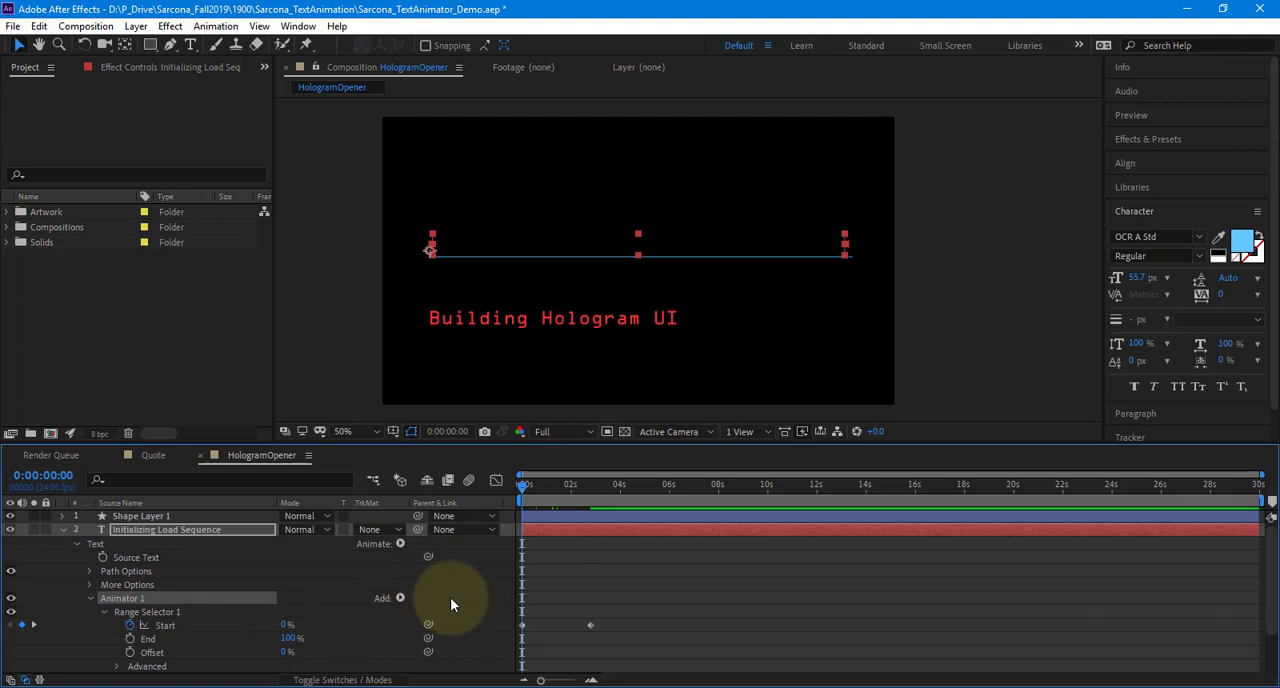
Examine the Based On choices in the heading range selector's Advanced settings and play back the character-by-character reveal
{"action": "scroll", "coordinate": [110, 634], "scroll_direction": "down", "scroll_amount": 1}
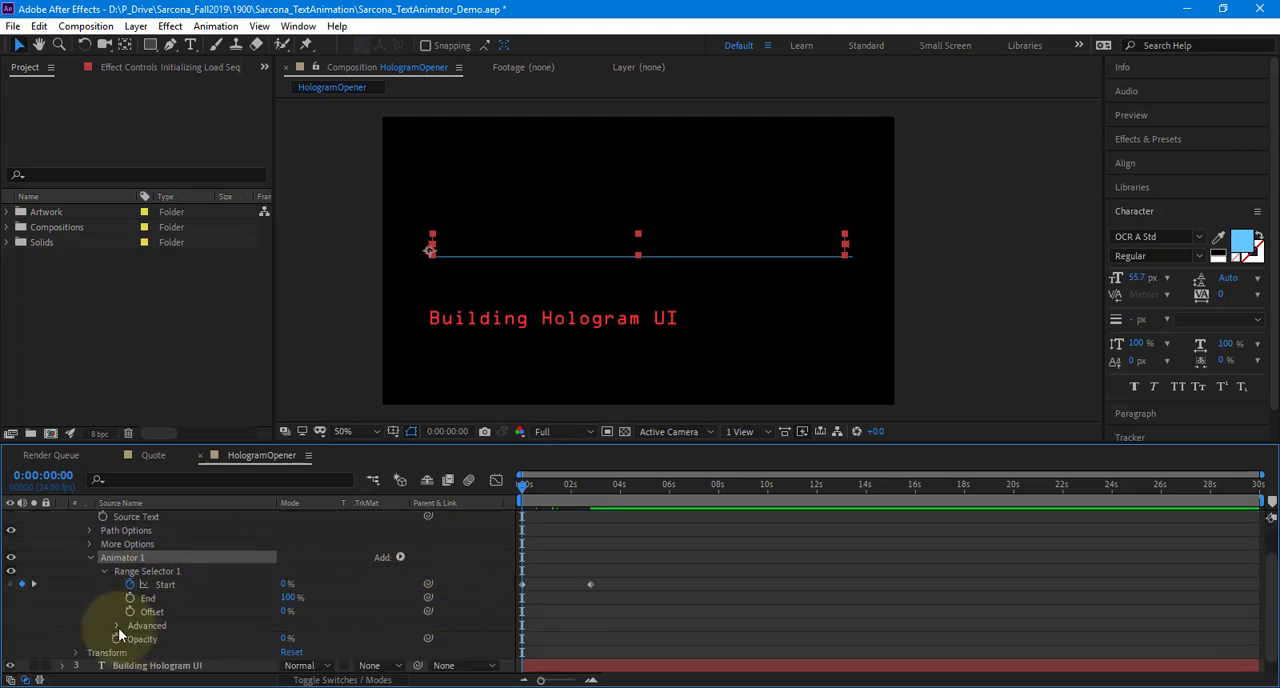
{"action": "left_click", "coordinate": [117, 625]}
{"action": "scroll", "coordinate": [143, 614], "scroll_direction": "down", "scroll_amount": 2}
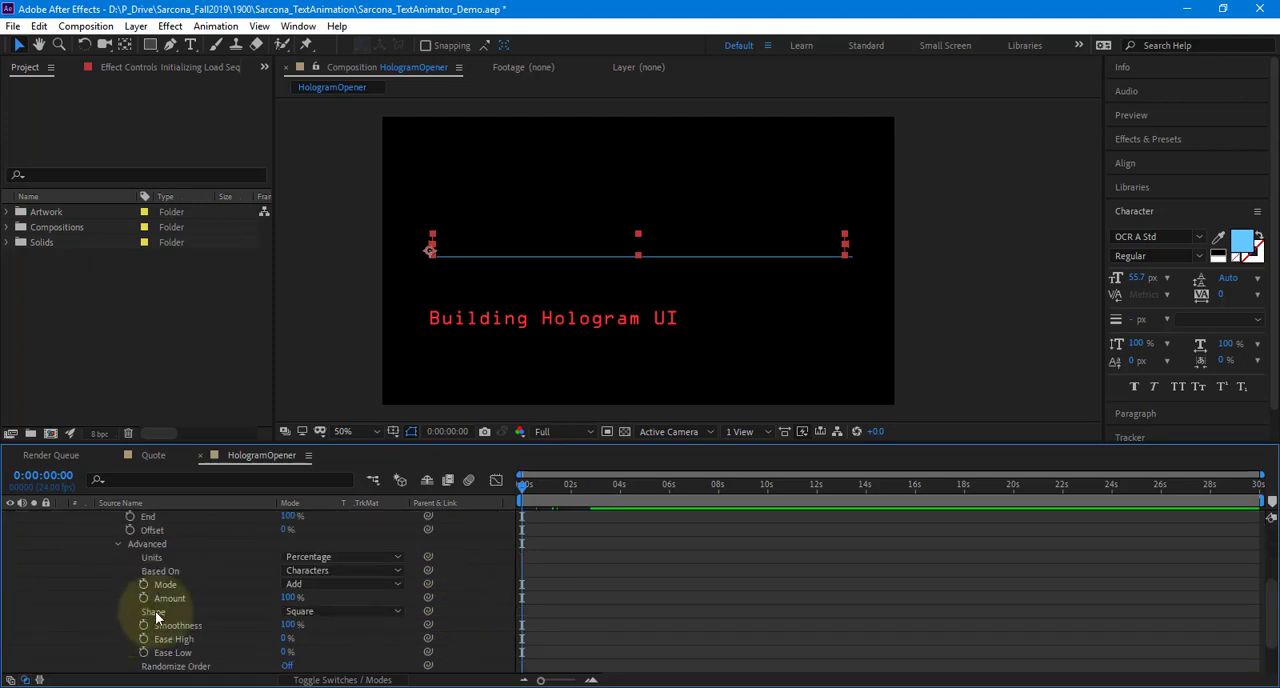
{"action": "left_click", "coordinate": [305, 572]}
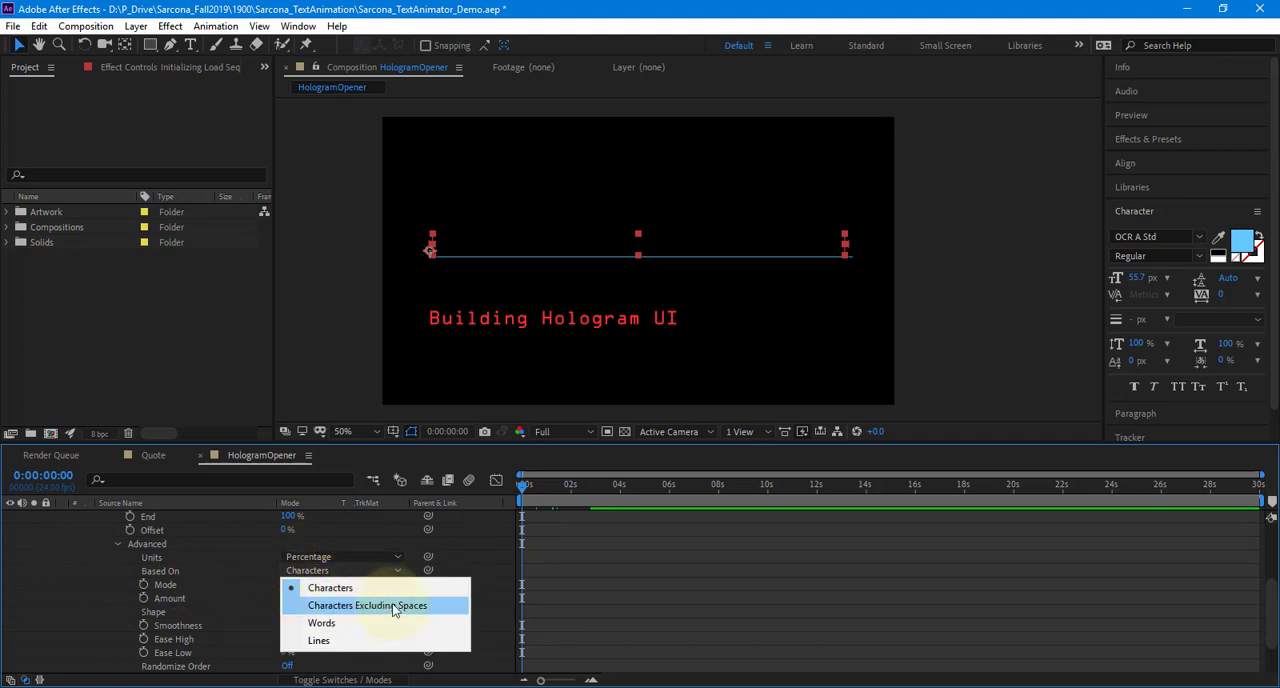
{"action": "left_click", "coordinate": [465, 562]}
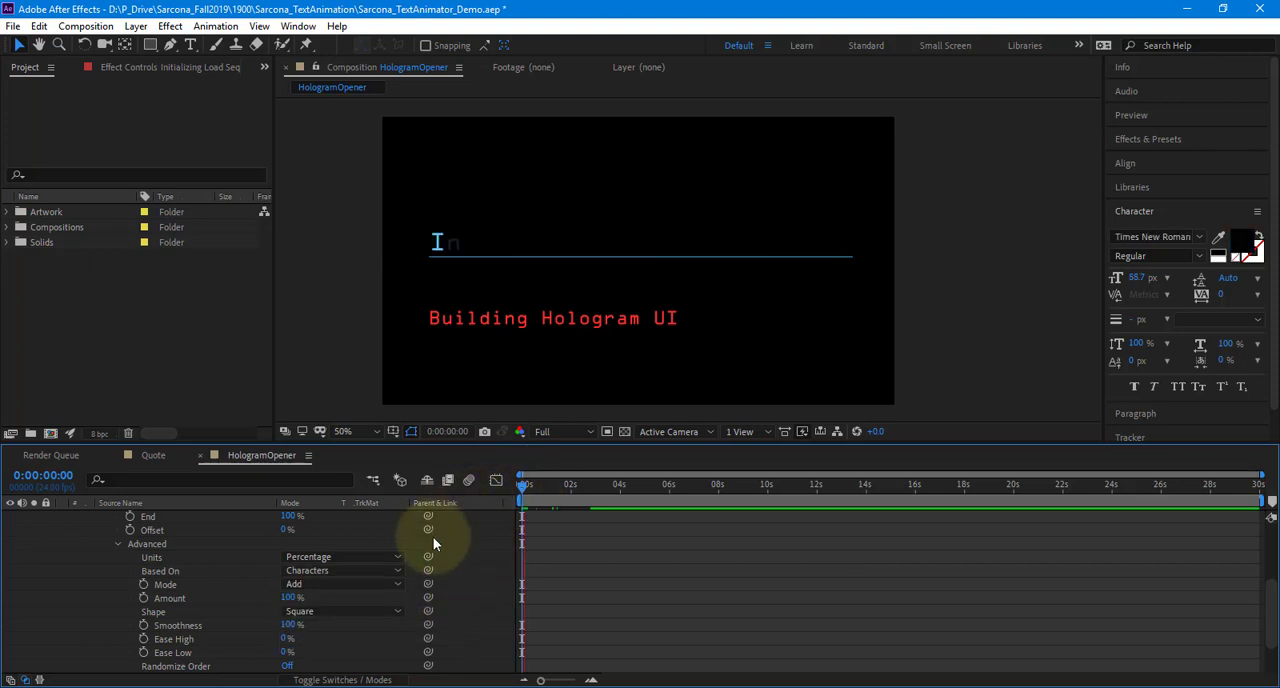
{"action": "key", "text": "space"}
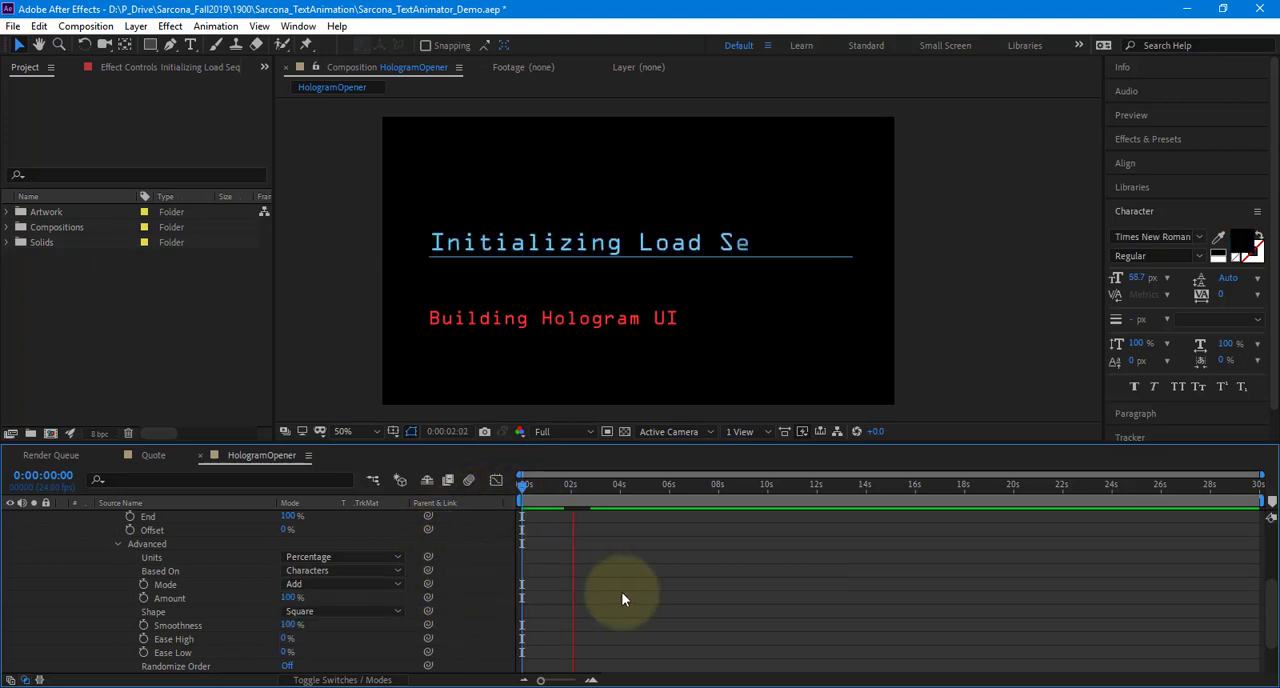
{"action": "key", "text": "space"}
Shorten the heading reveal by moving its ending Start keyframe to just past 1 second, previewing the timing from the first frame
{"action": "scroll", "coordinate": [614, 600], "scroll_direction": "up", "scroll_amount": 3}
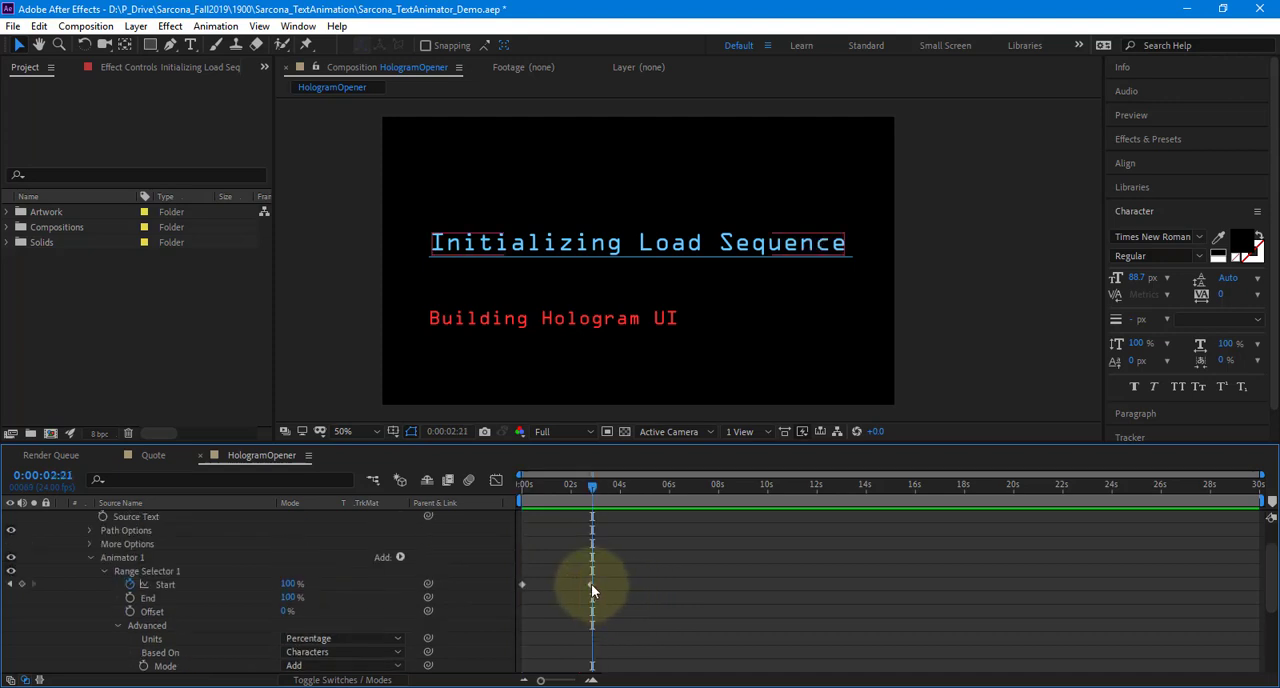
{"action": "left_click_drag", "start_coordinate": [591, 584], "coordinate": [557, 566]}
{"action": "key", "text": "Home"}
{"action": "key", "text": "space"}
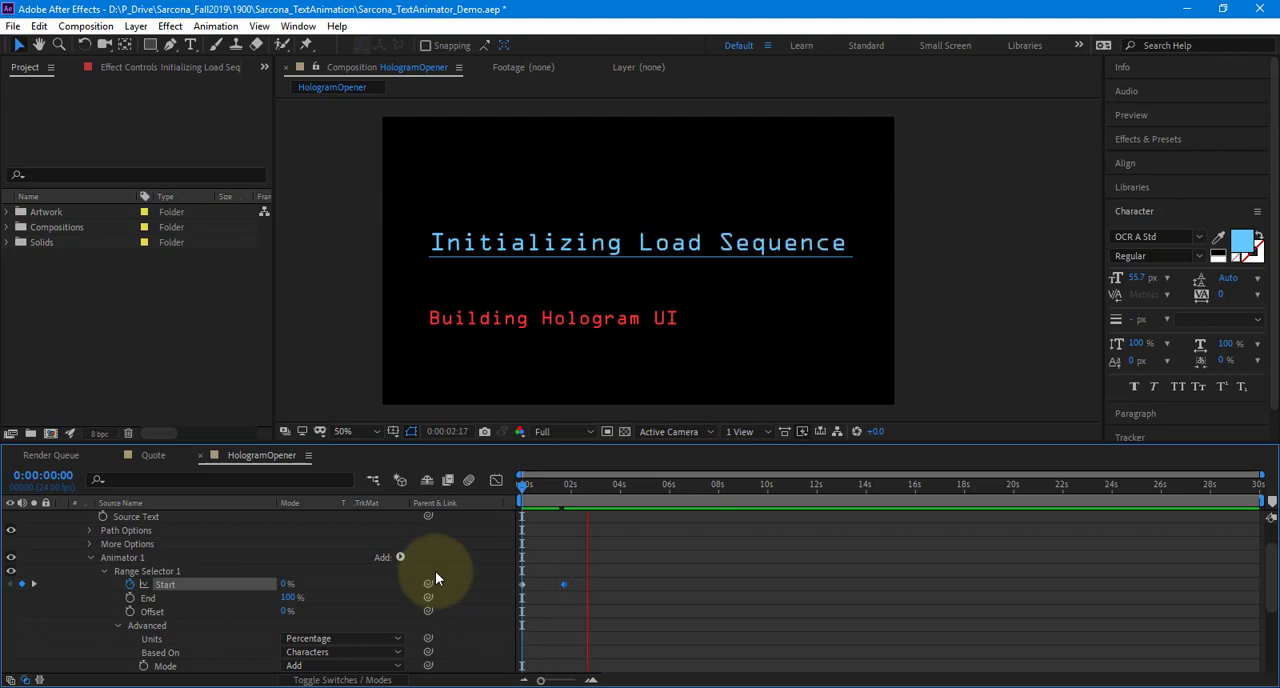
{"action": "key", "text": "space"}
{"action": "left_click_drag", "start_coordinate": [565, 584], "coordinate": [553, 583]}
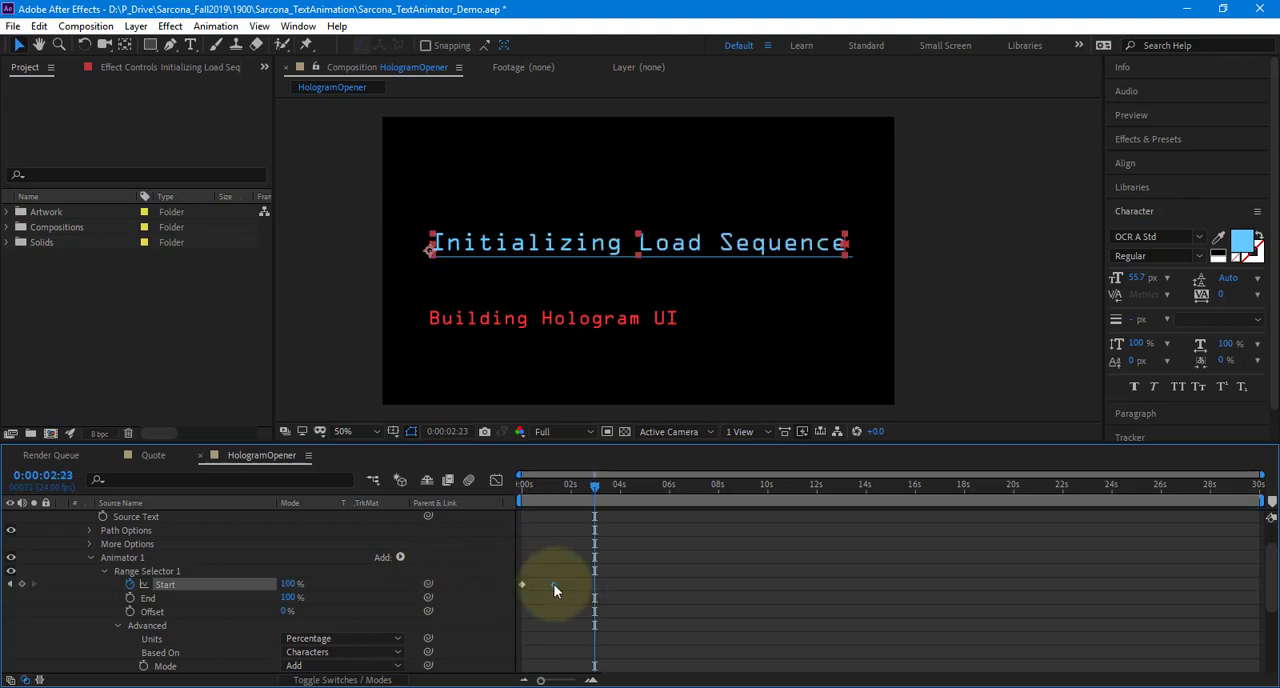
{"action": "key", "text": "Home"}
{"action": "key", "text": "space"}
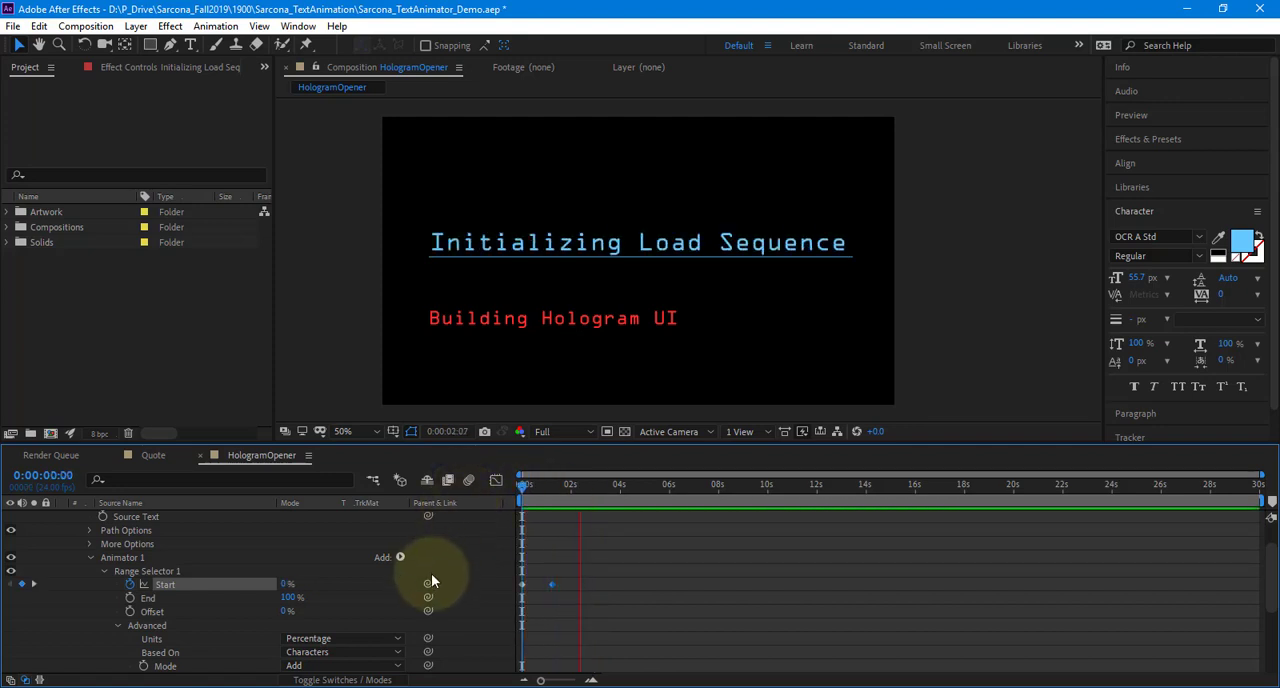
{"action": "key", "text": "space"}
Replay the faster heading reveal from the first frame and review the range selector's Based On choices
{"action": "left_click_drag", "start_coordinate": [550, 491], "coordinate": [430, 498]}
{"action": "key", "text": "Home"}
{"action": "key", "text": "space"}
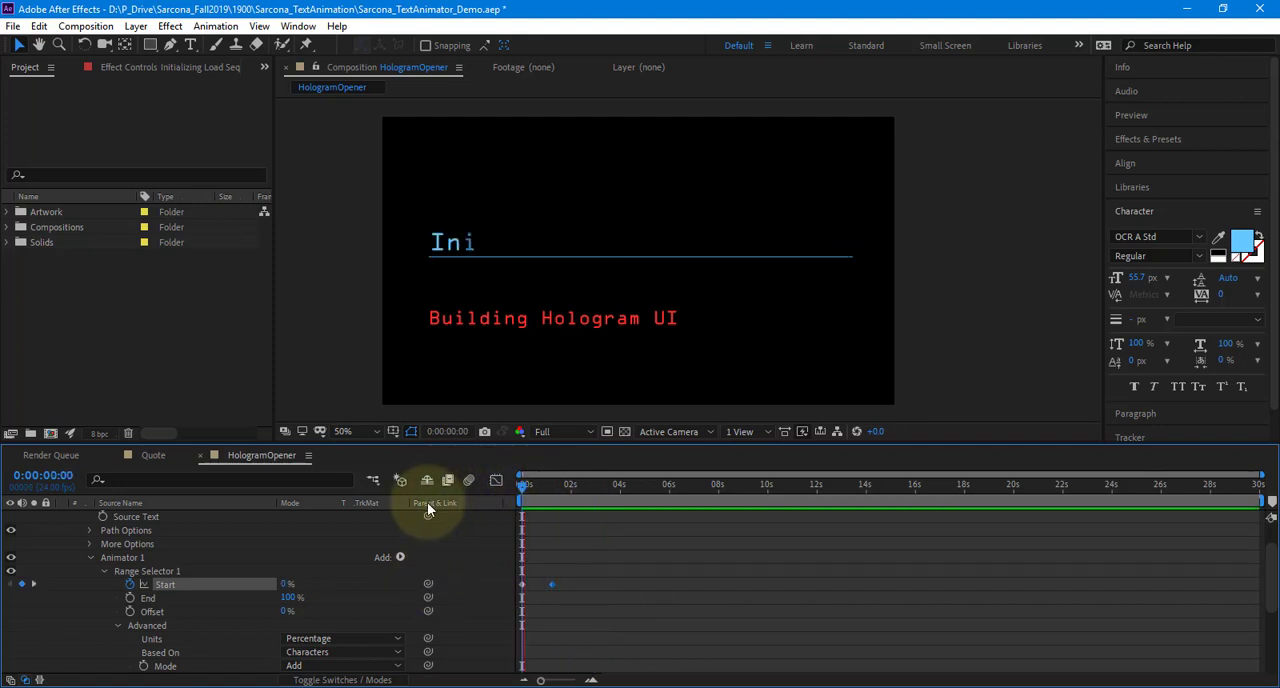
{"action": "scroll", "coordinate": [423, 569], "scroll_direction": "down", "scroll_amount": 2}
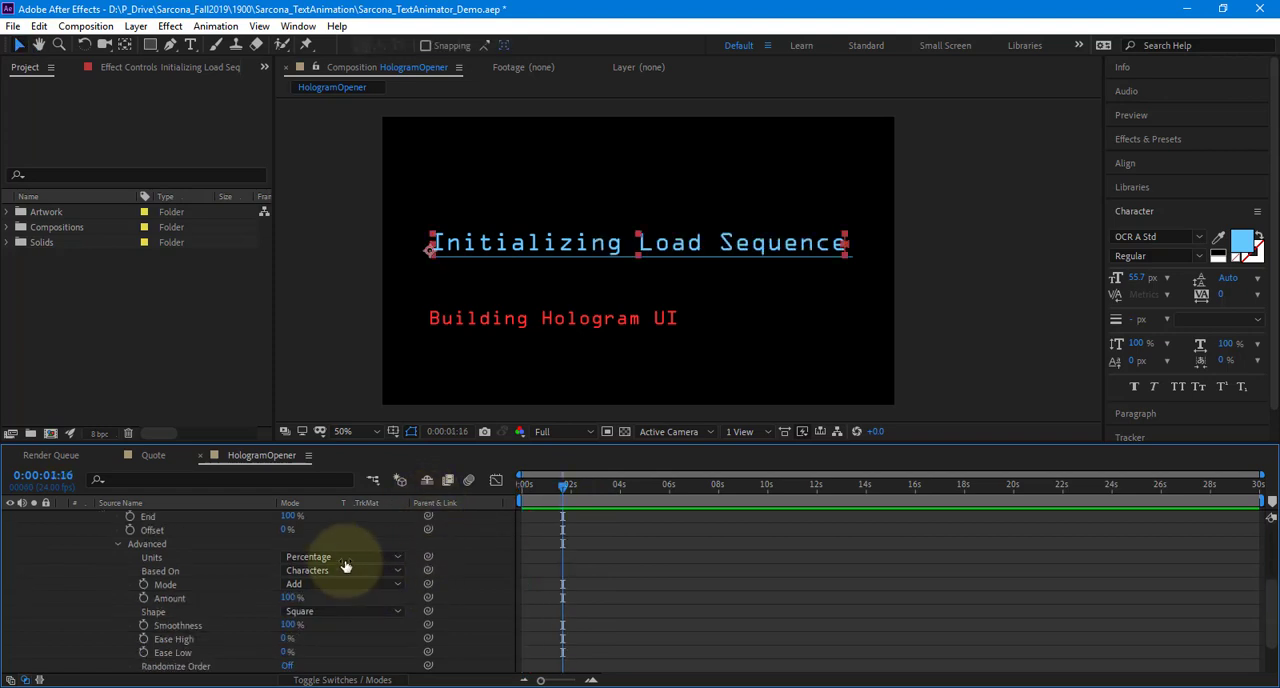
{"action": "left_click", "coordinate": [307, 570]}
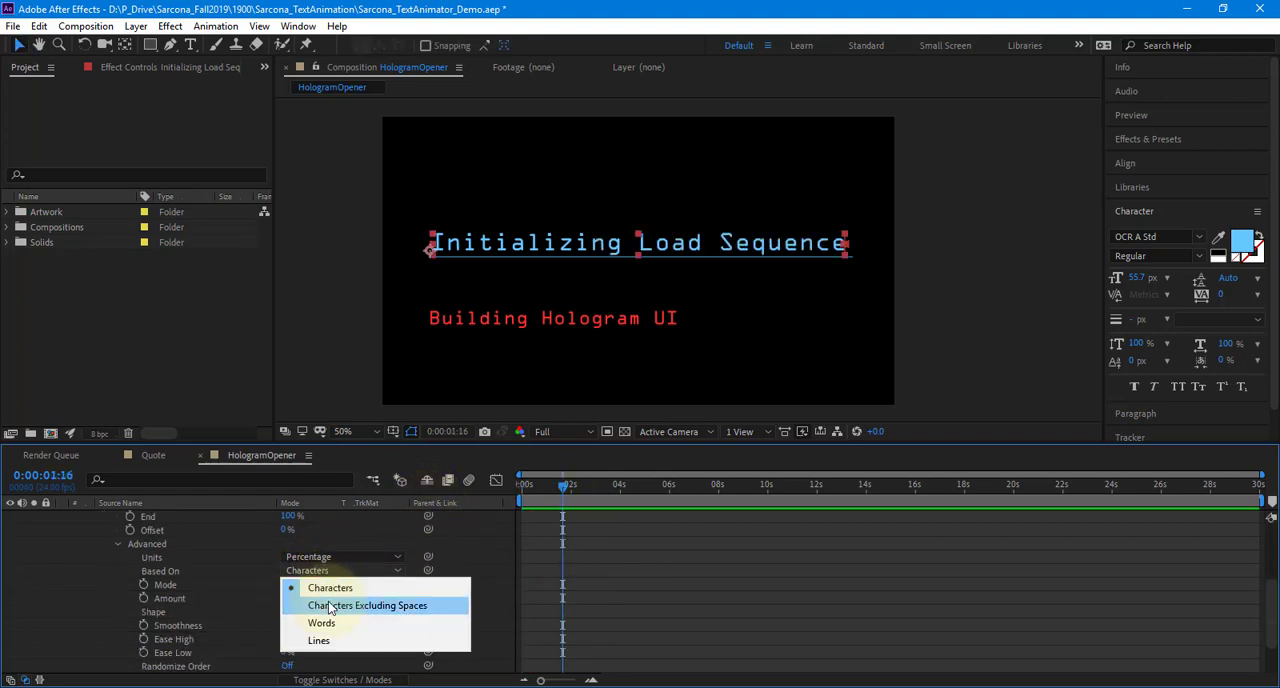
{"action": "left_click", "coordinate": [344, 534]}
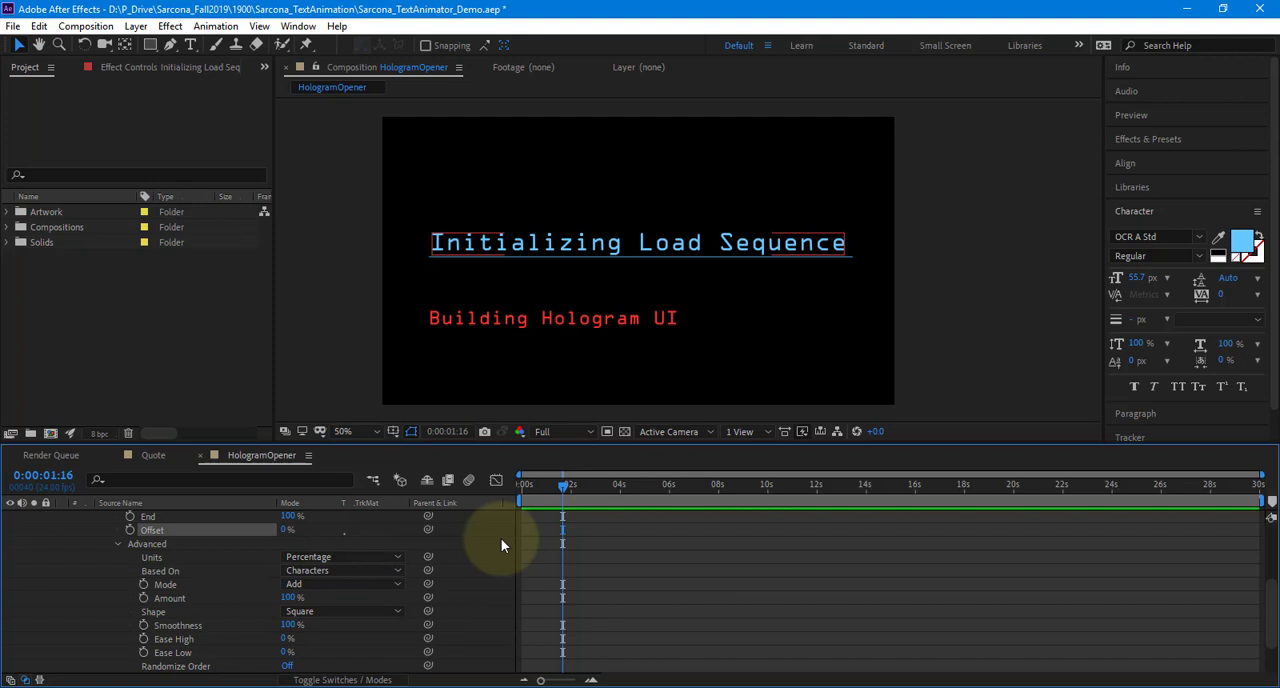
{"action": "left_click", "coordinate": [519, 484]}
{"action": "key", "text": "space"}
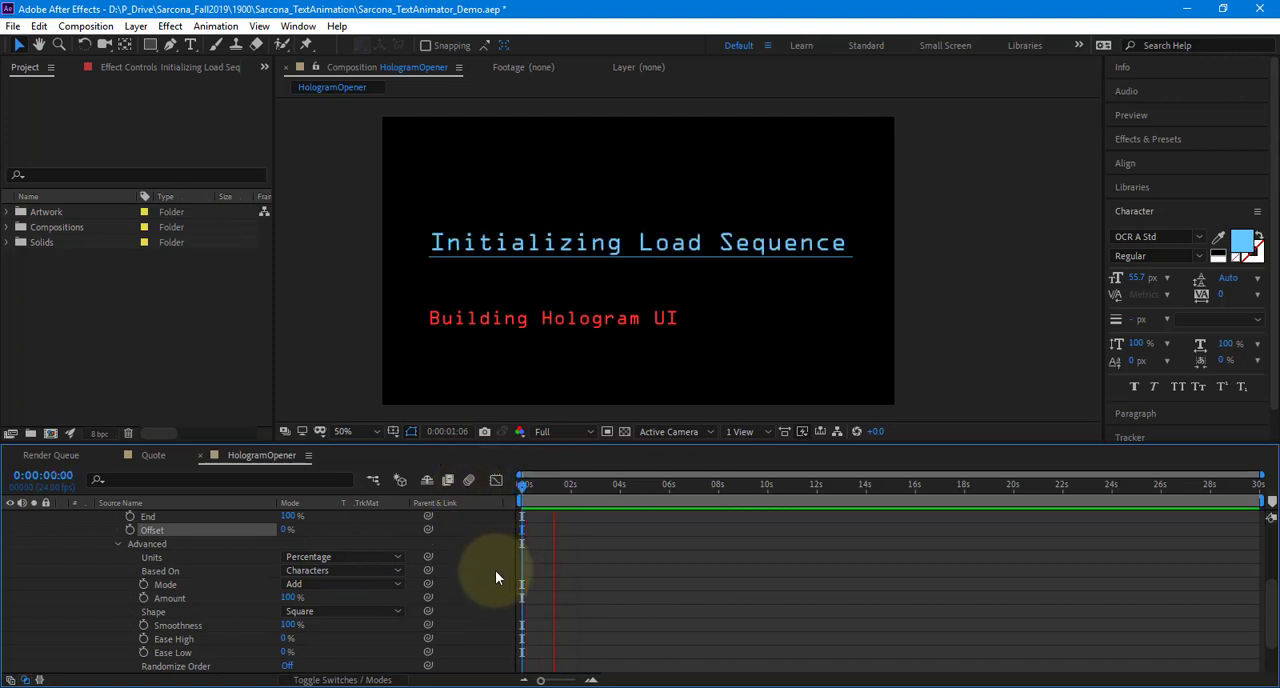
{"action": "key", "text": "space"}
Collapse the properties of Animator 1 on the "Initializing Load Sequence" layer
{"action": "scroll", "coordinate": [495, 570], "scroll_direction": "up", "scroll_amount": 3}
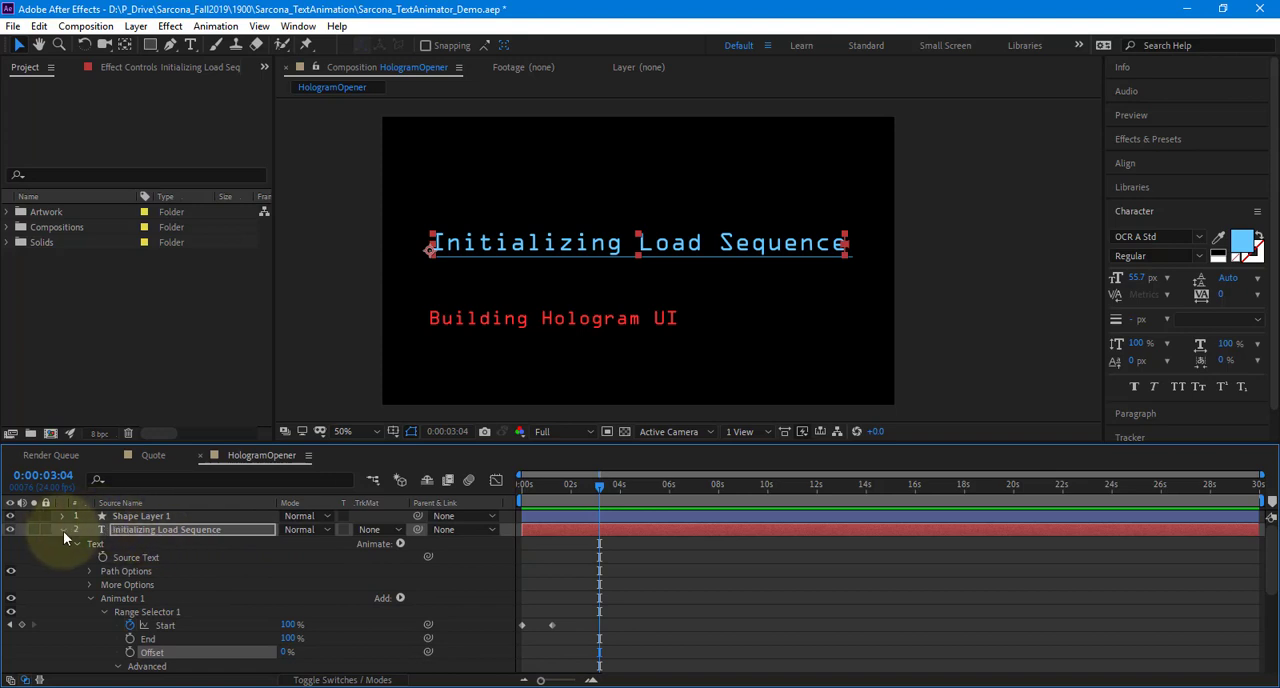
{"action": "left_click", "coordinate": [63, 531]}
{"action": "left_click", "coordinate": [61, 529]}
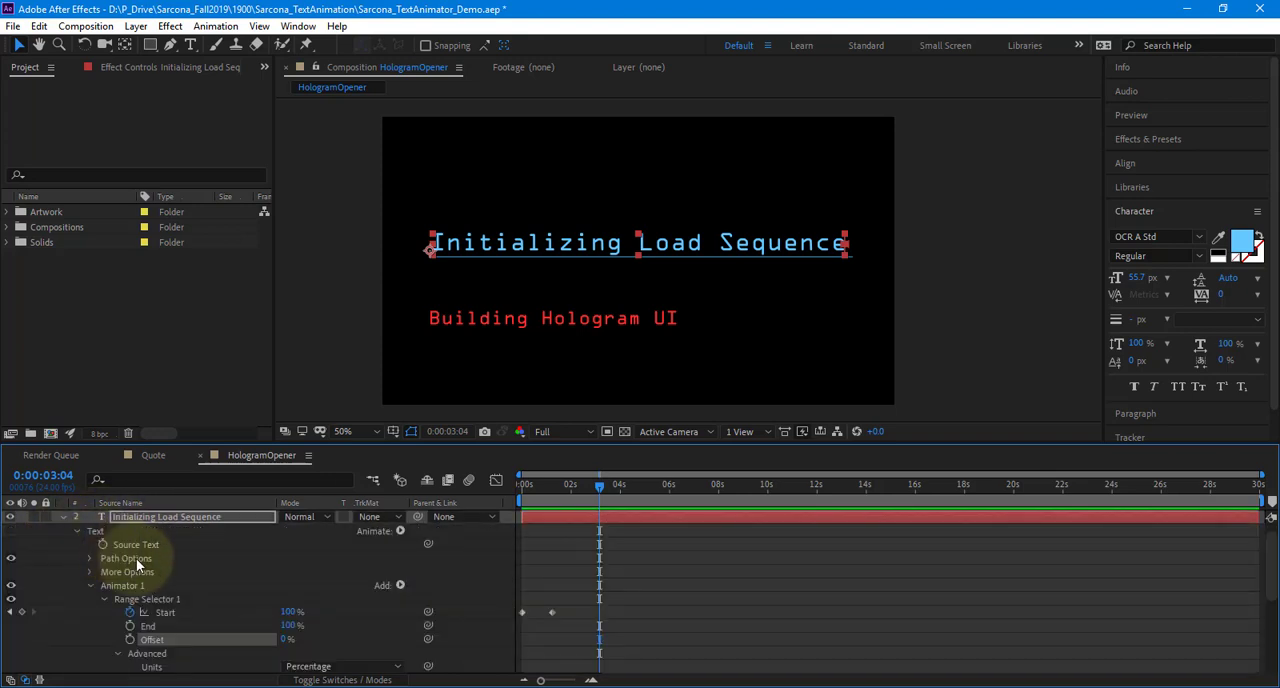
{"action": "left_click", "coordinate": [89, 584]}
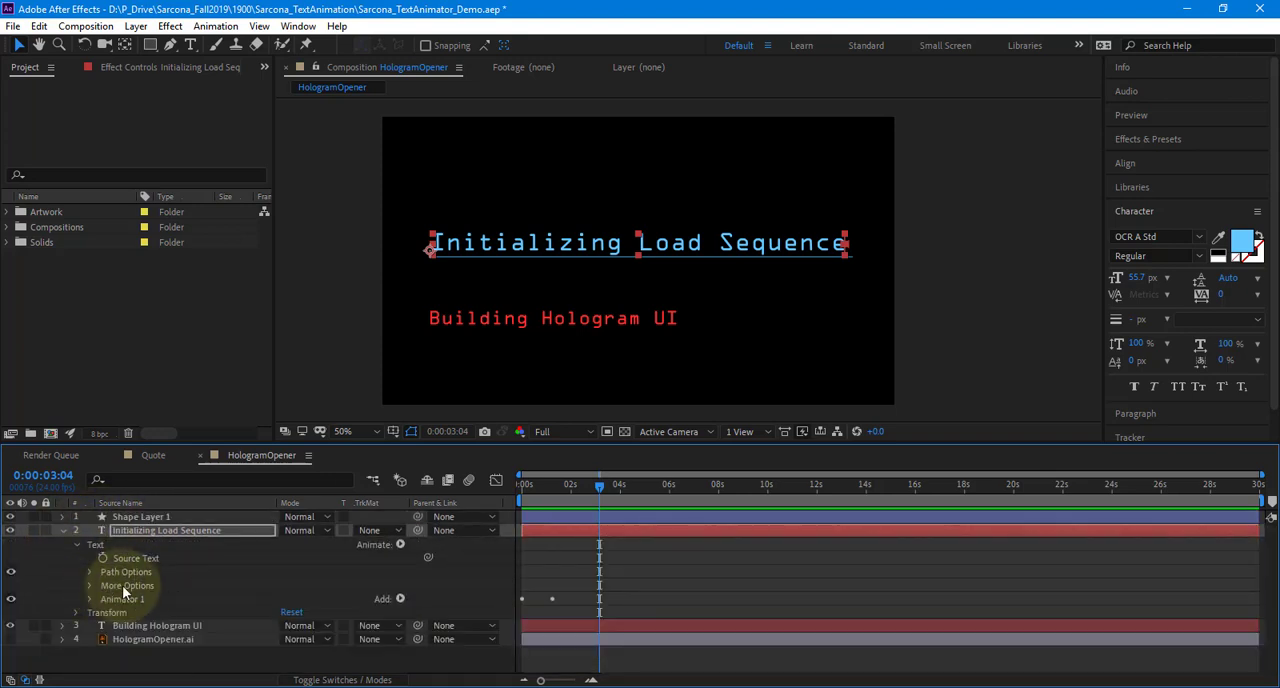
Save the heading's Animator 1 from the first frame as an animation preset named WriteOutText in the User Presets folder
{"action": "left_click", "coordinate": [133, 595]}
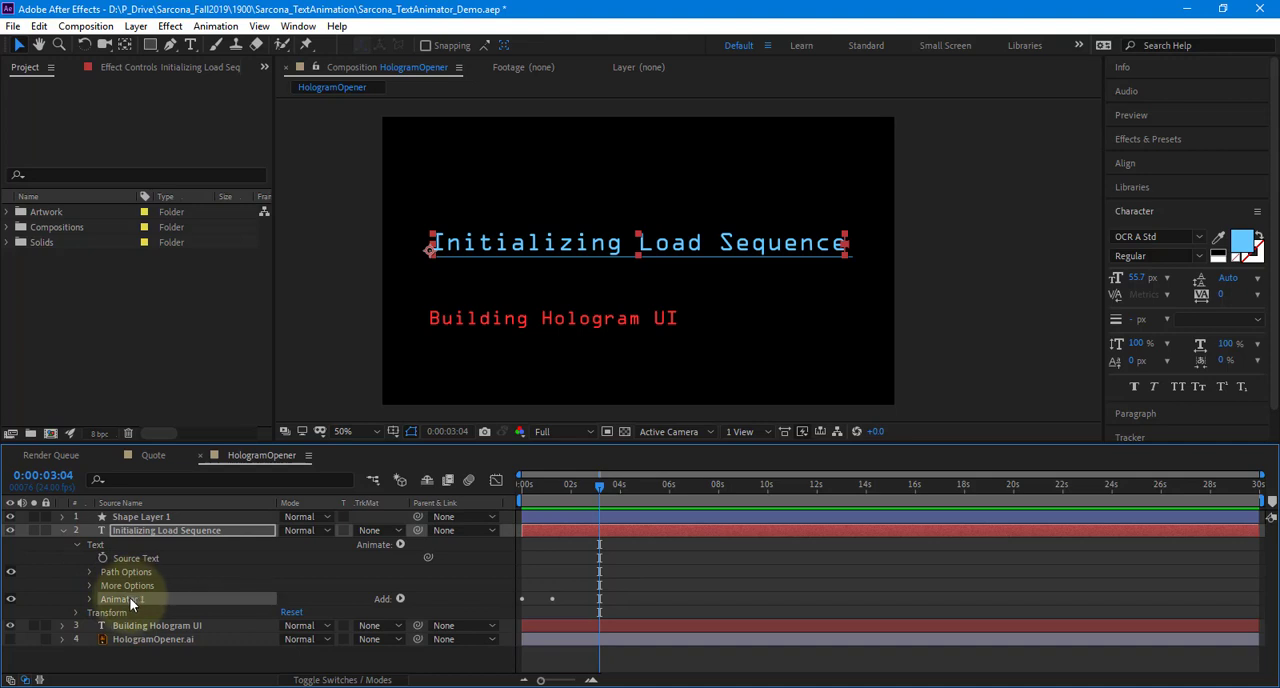
{"action": "left_click_drag", "start_coordinate": [595, 487], "coordinate": [469, 487]}
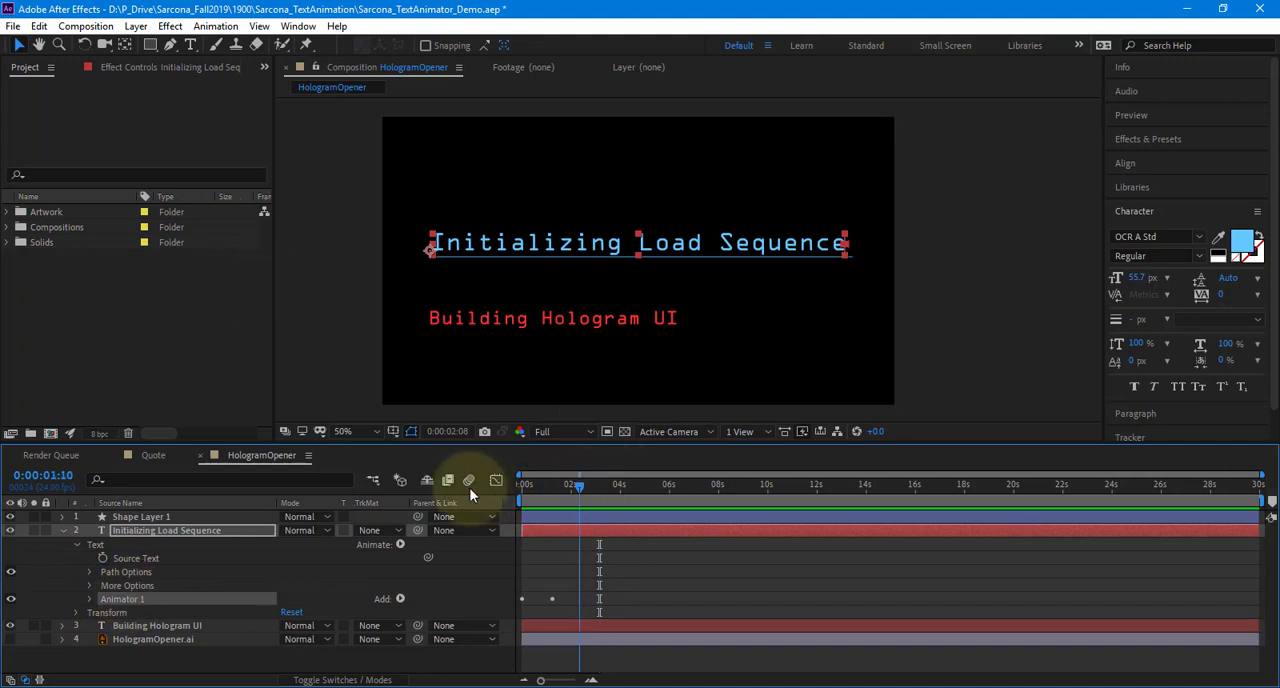
{"action": "left_click", "coordinate": [215, 26]}
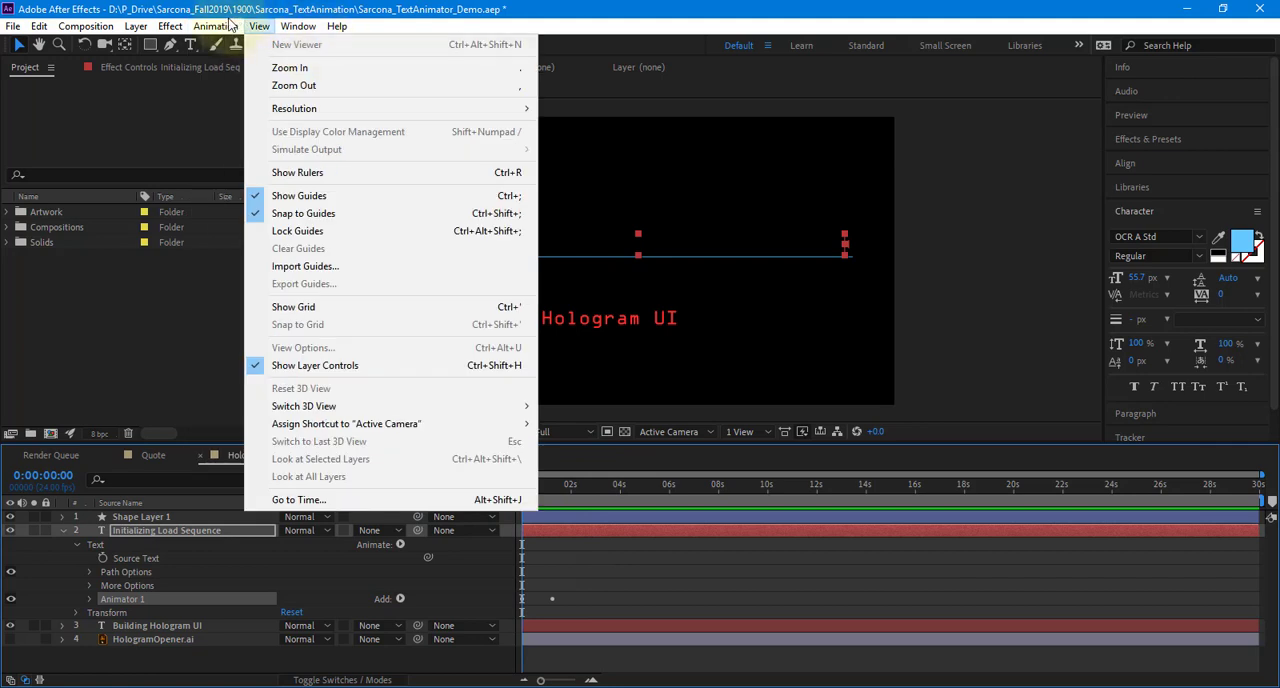
{"action": "left_click", "coordinate": [246, 46]}
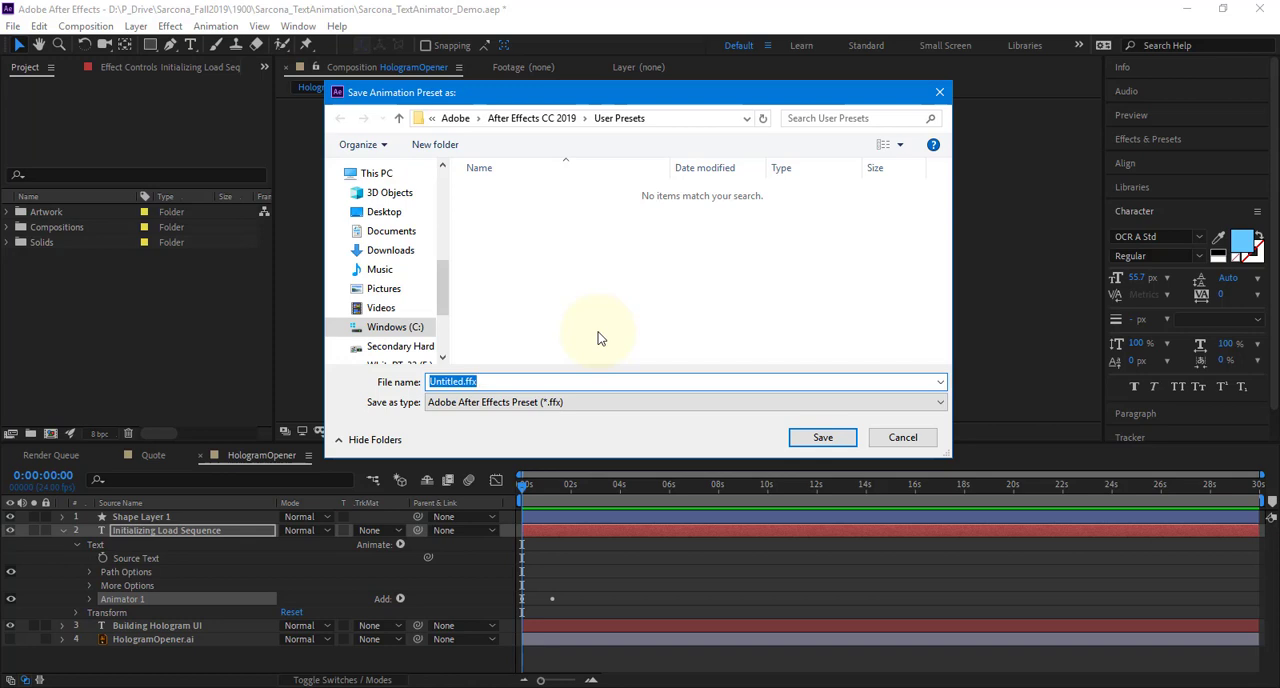
{"action": "type", "text": "WriteOutText"}
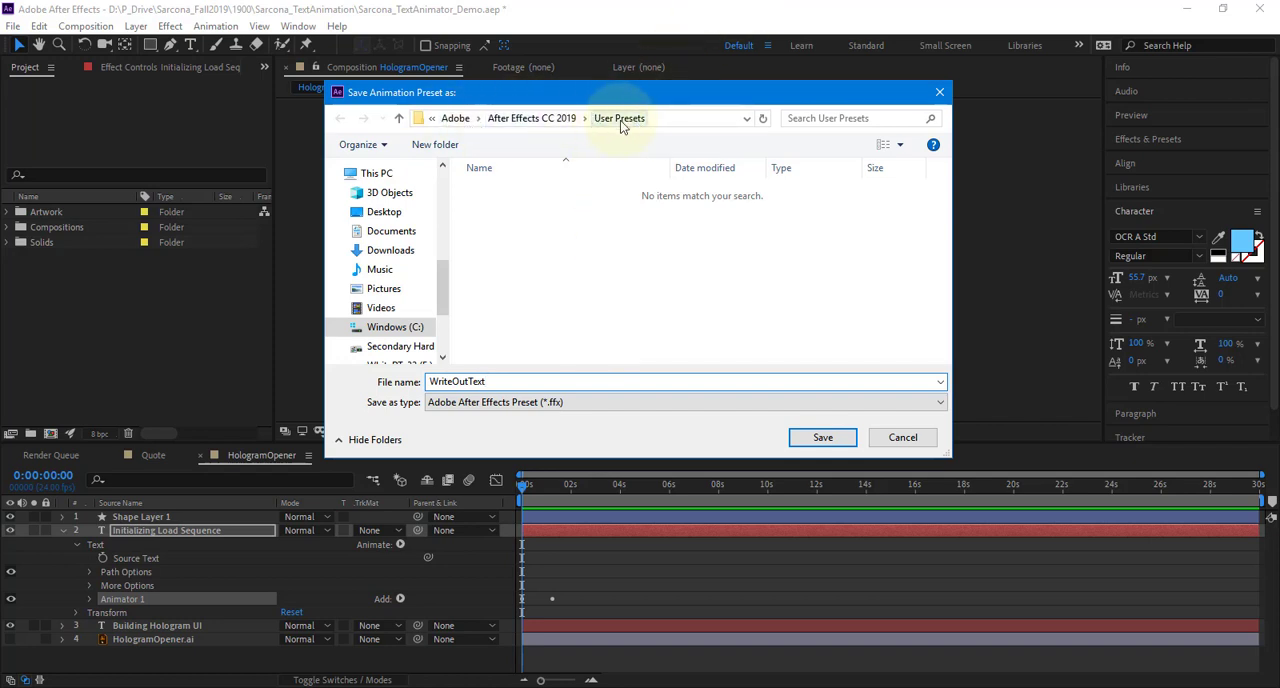
{"action": "left_click", "coordinate": [821, 440]}
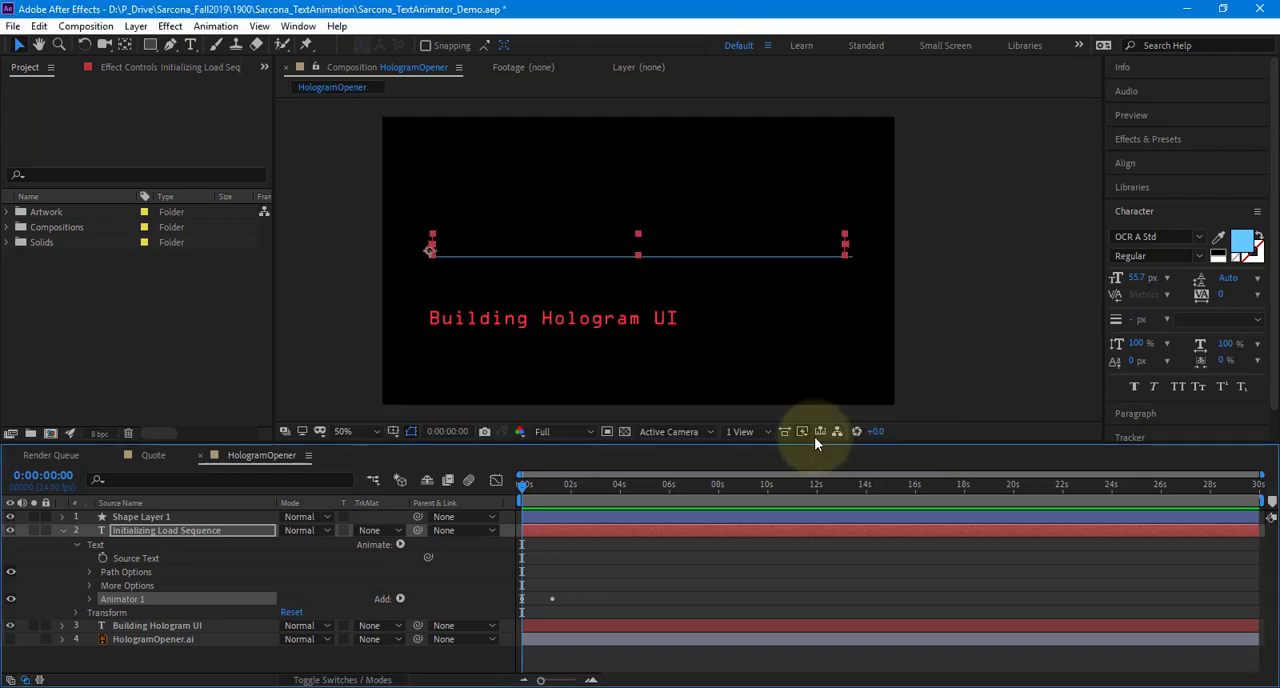
Apply the WriteOutText preset to the "Building Hologram UI" layer at 0:00:03:05 and preview the composition from the first frame
{"action": "left_click", "coordinate": [222, 28]}
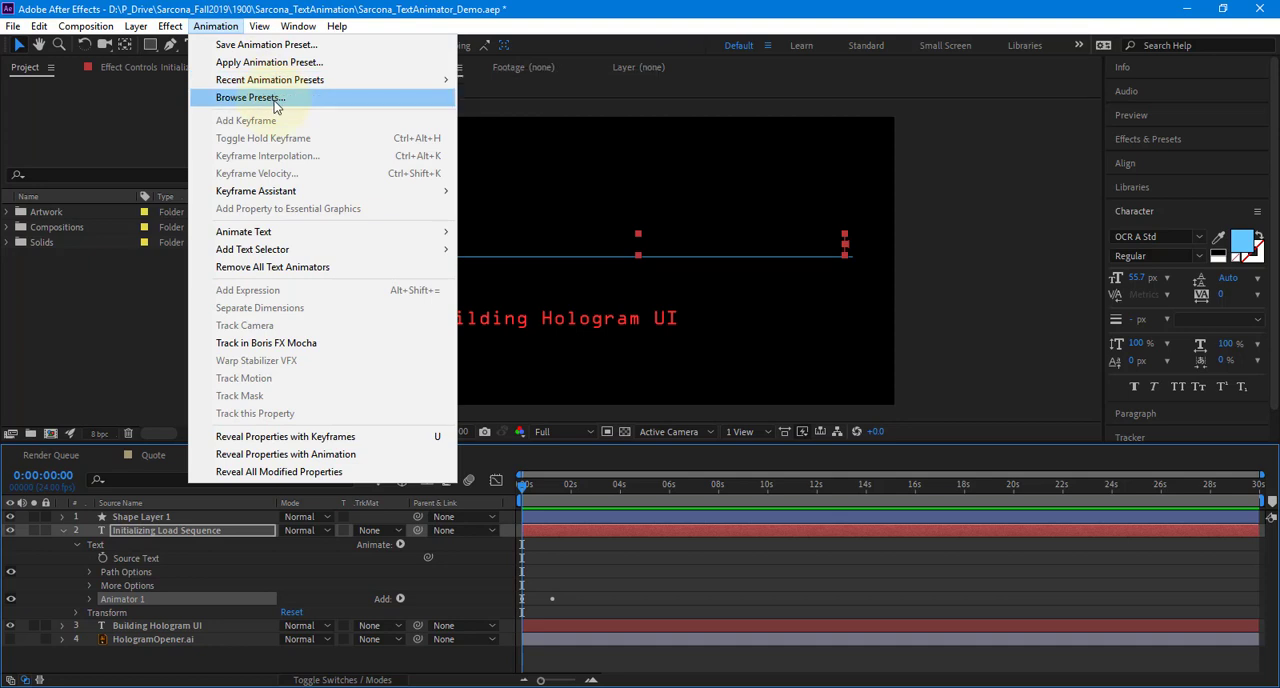
{"action": "left_click", "coordinate": [157, 625]}
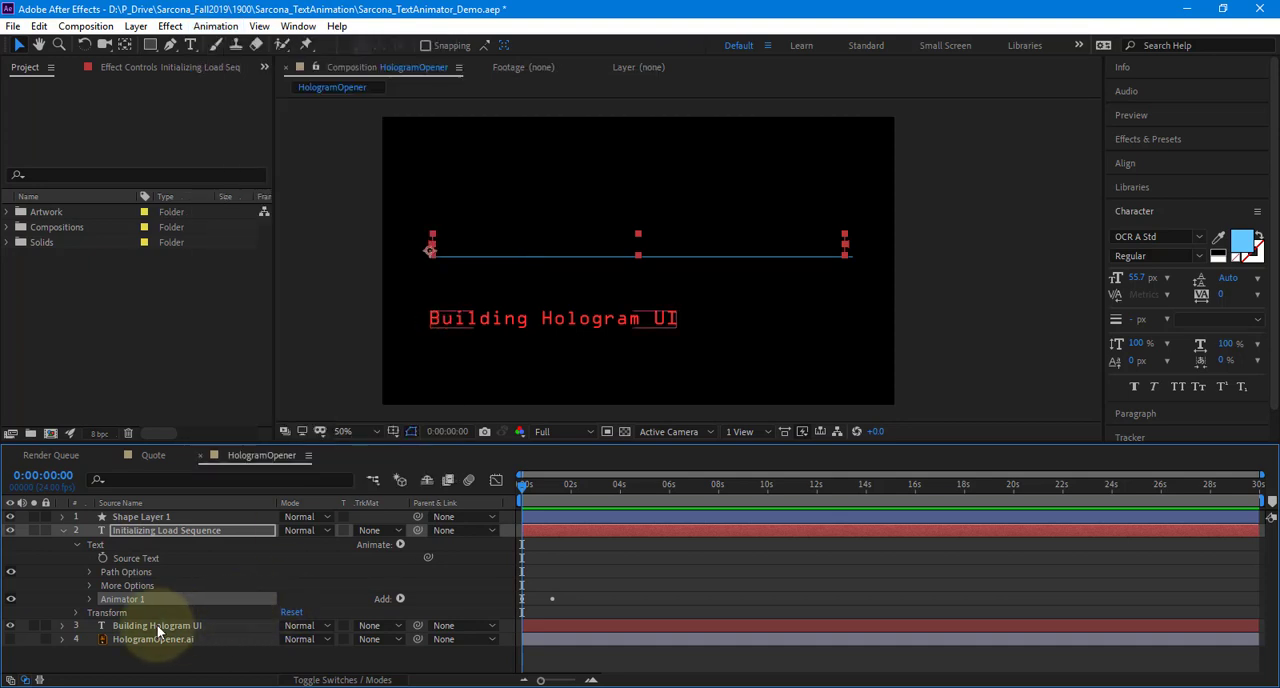
{"action": "left_click", "coordinate": [157, 625]}
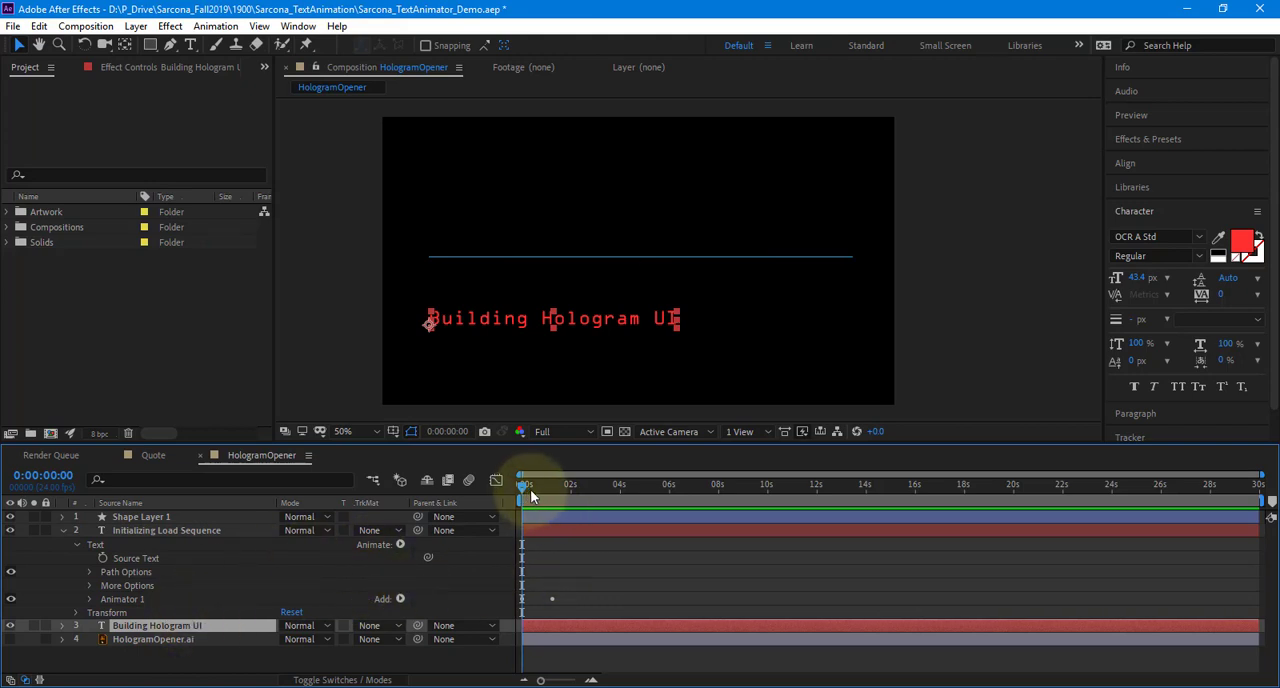
{"action": "left_click_drag", "start_coordinate": [530, 489], "coordinate": [597, 502]}
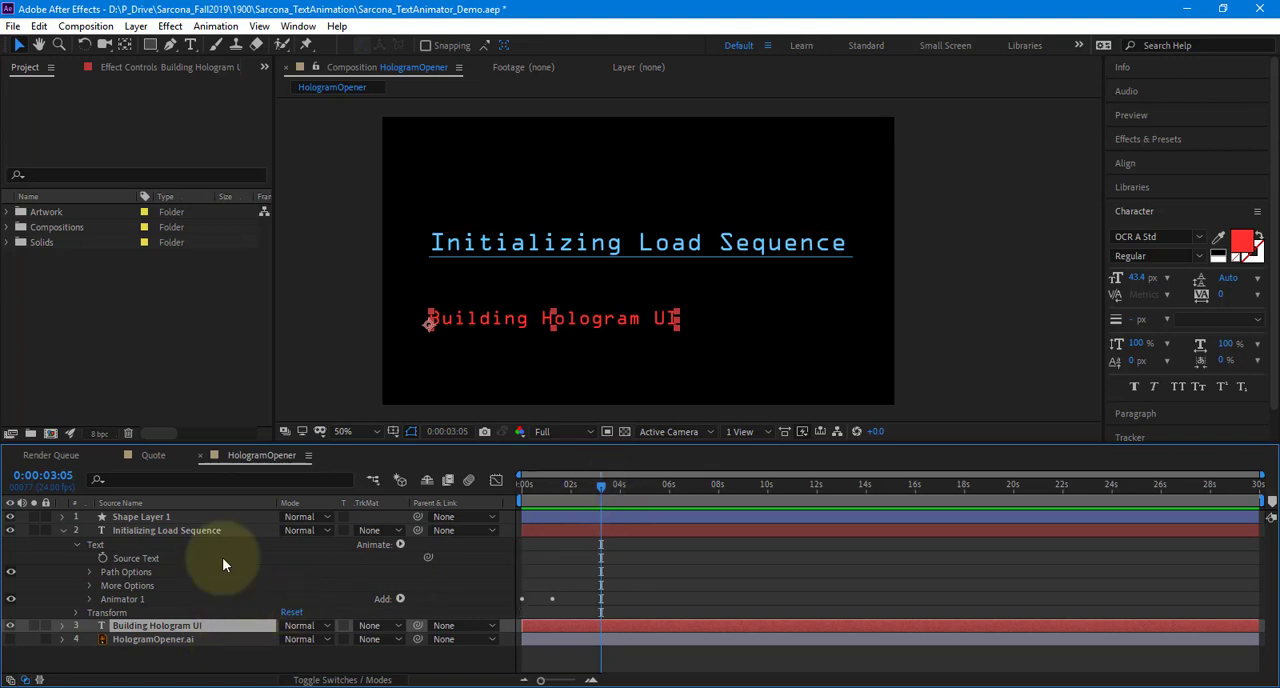
{"action": "left_click", "coordinate": [210, 27]}
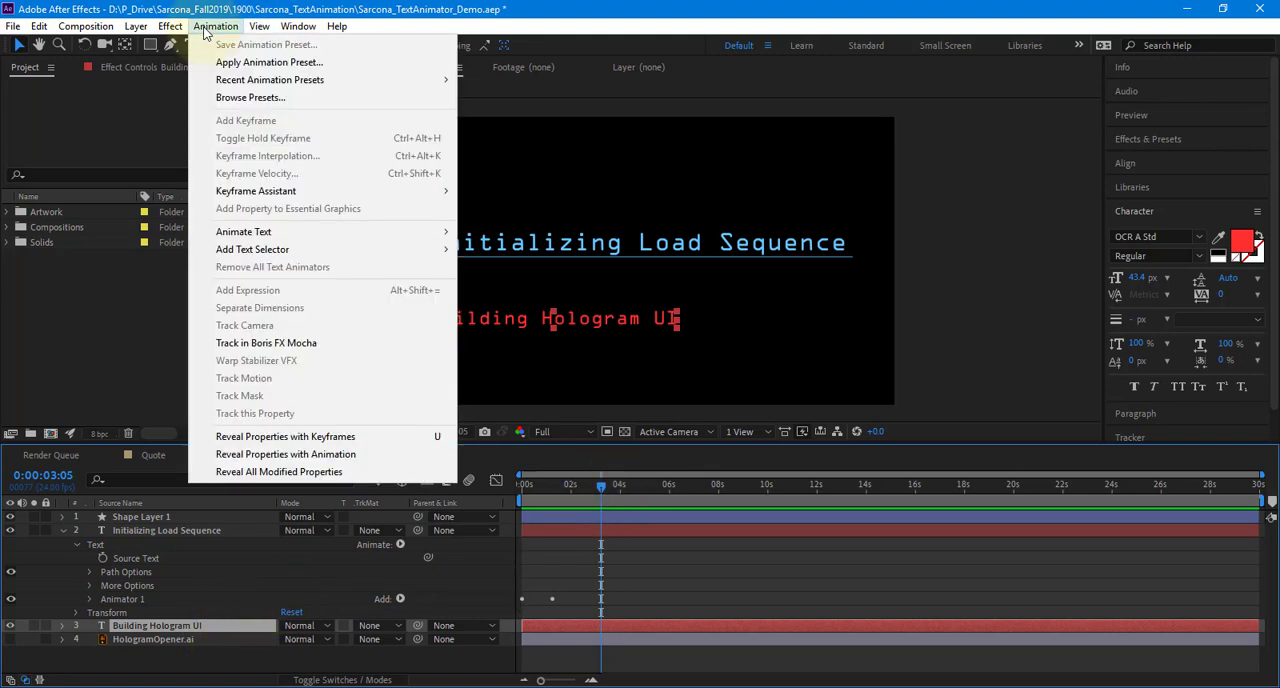
{"action": "mouse_move", "coordinate": [335, 80]}
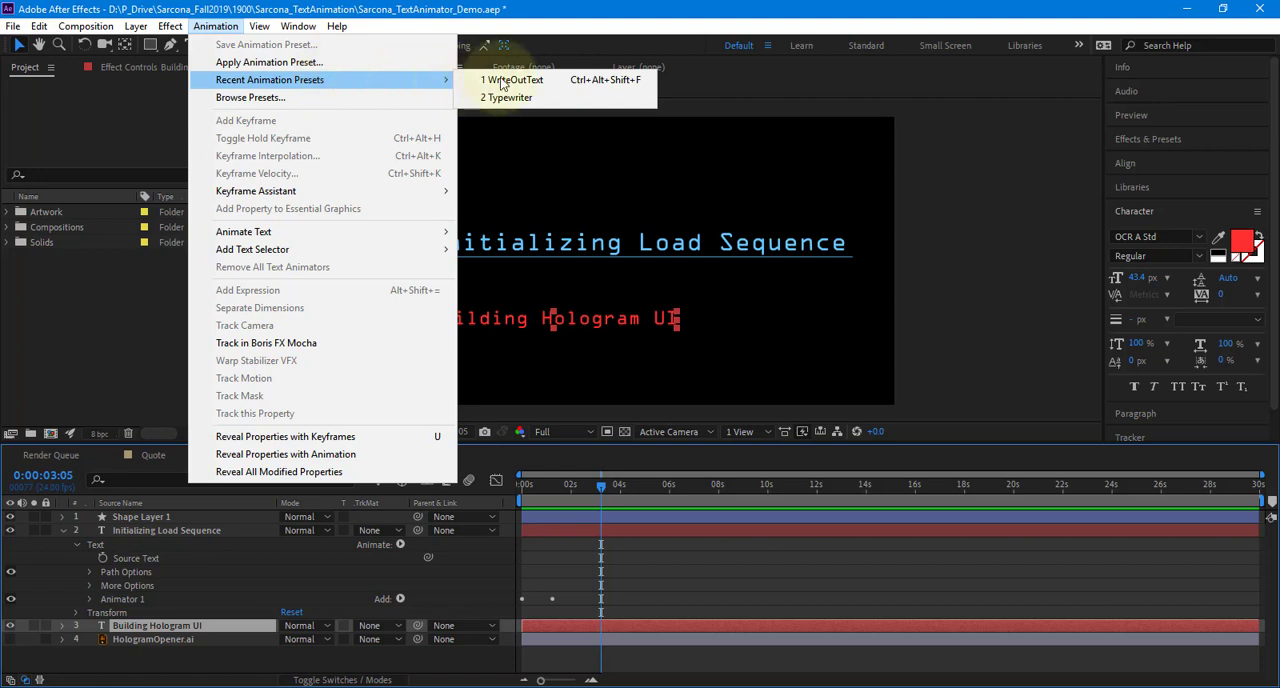
{"action": "left_click", "coordinate": [532, 82]}
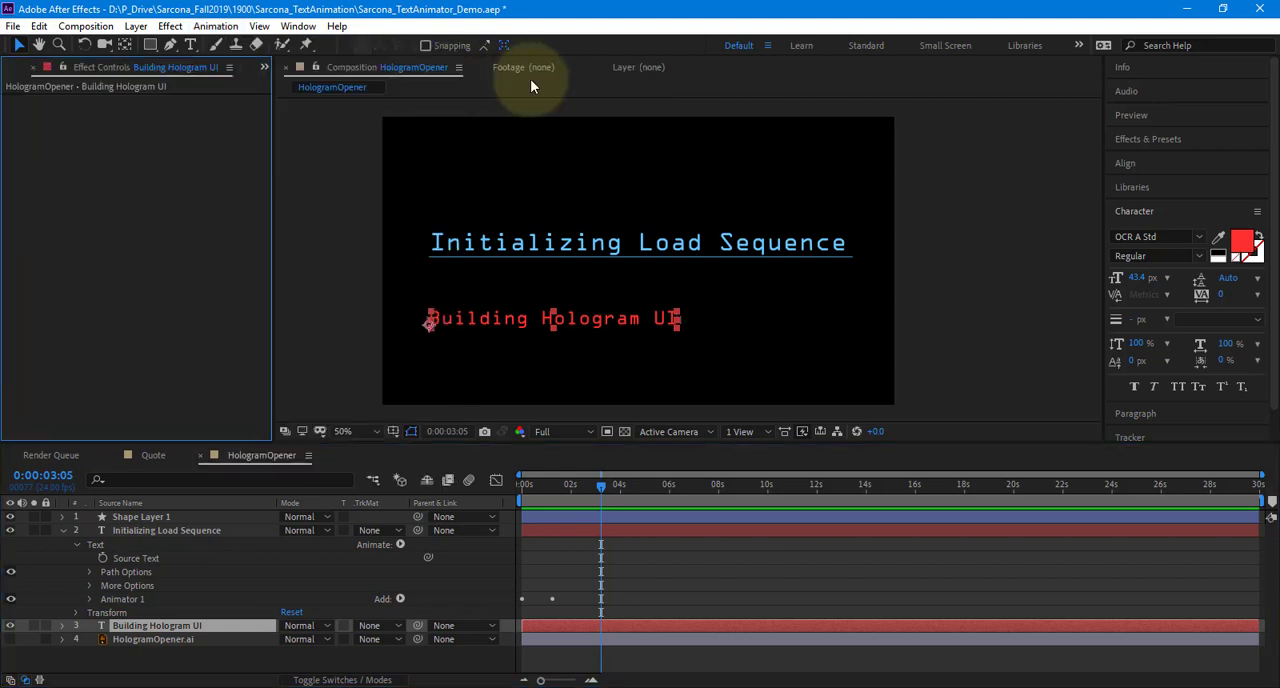
{"action": "left_click", "coordinate": [414, 575]}
{"action": "key", "text": "Home"}
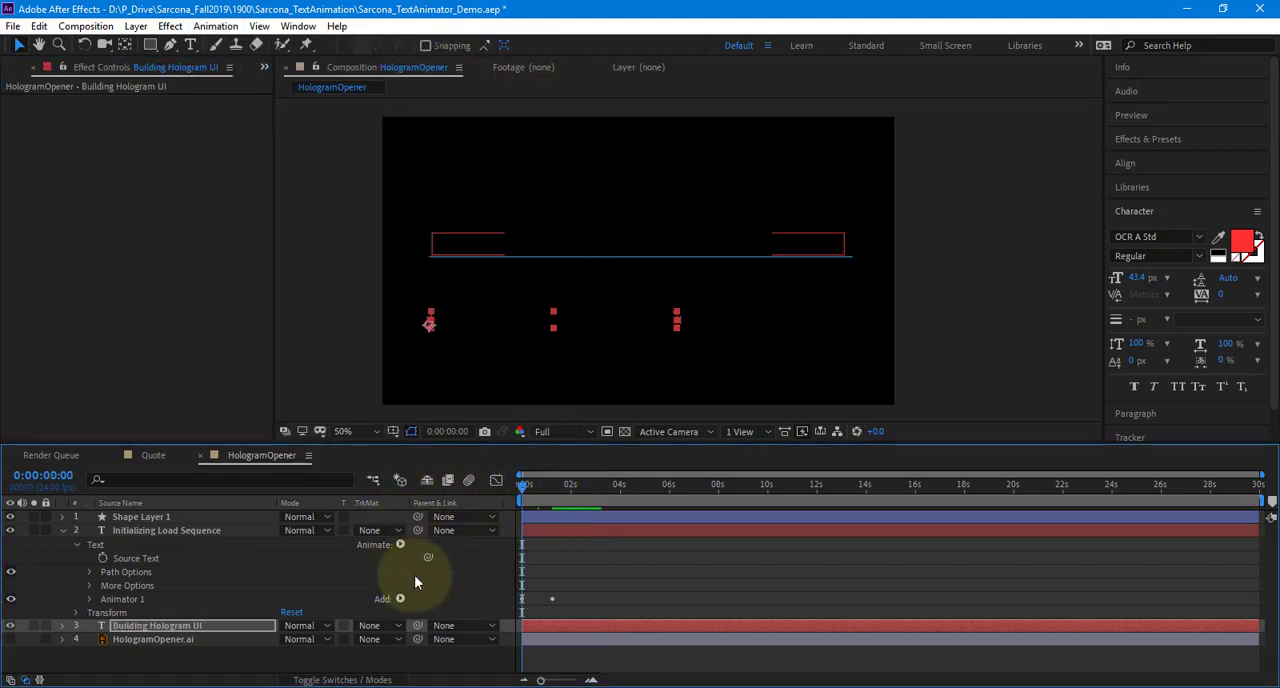
{"action": "key", "text": "space"}
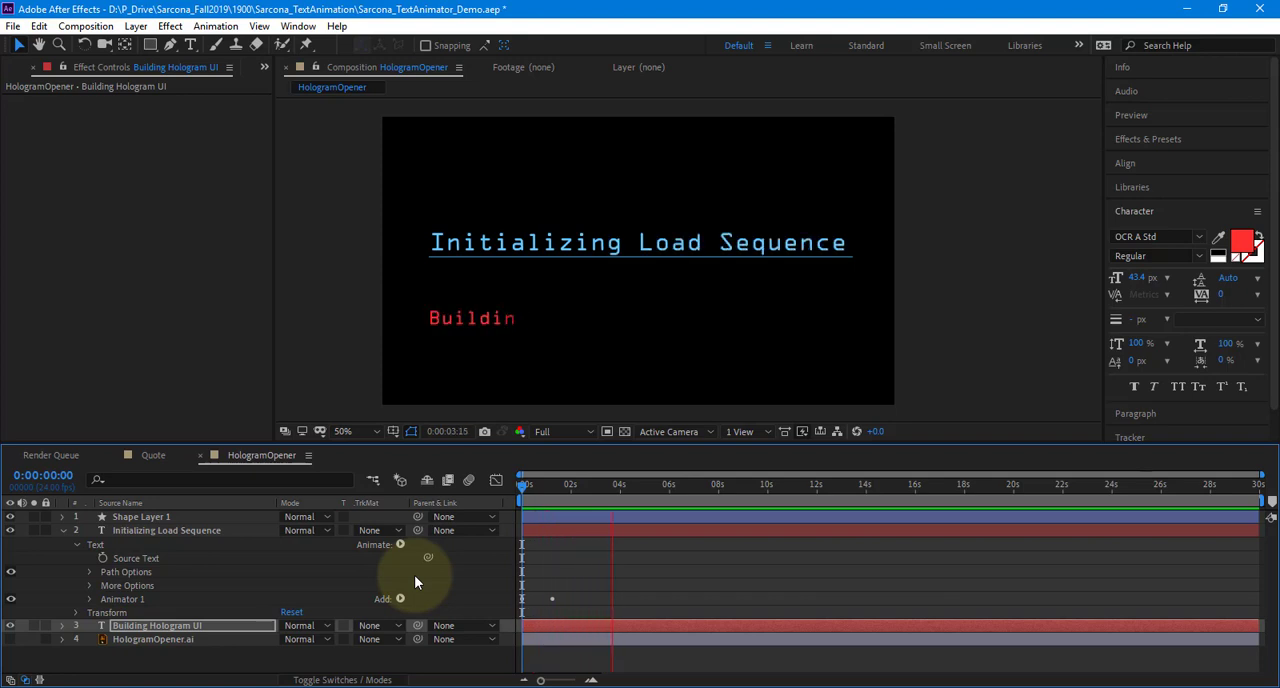
{"action": "key", "text": "space"}
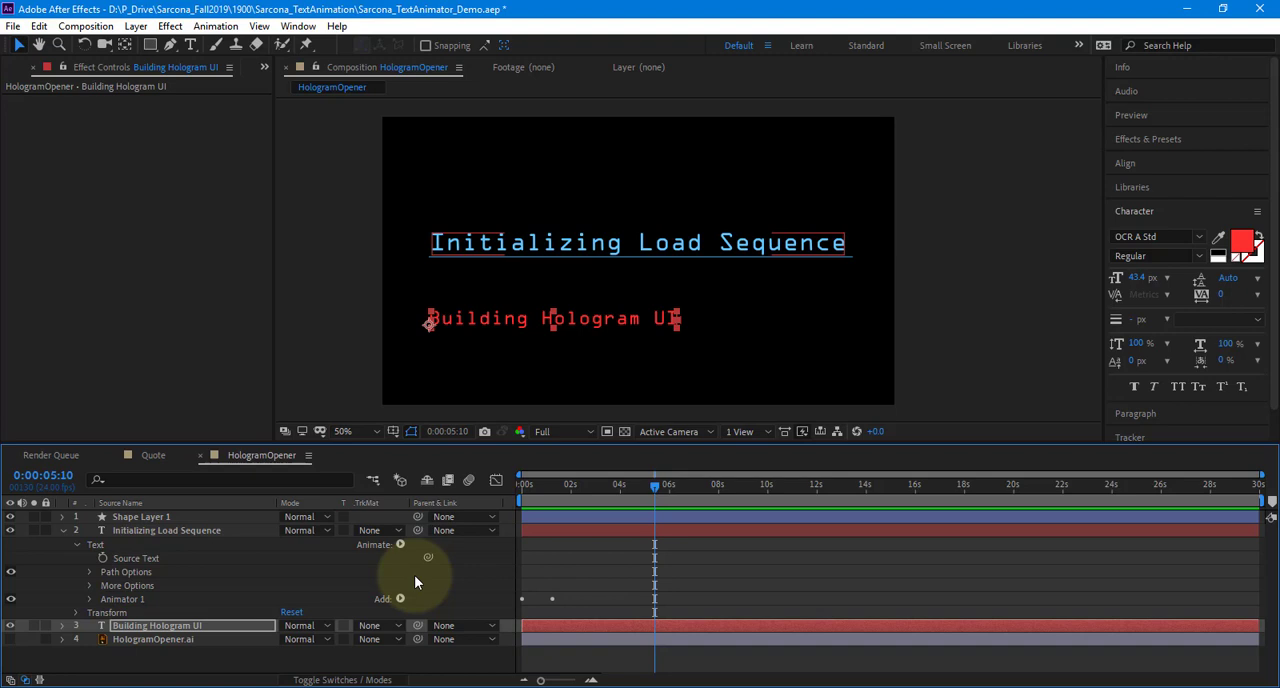
Reveal the keyframes of "Building Hologram UI" and move its ending Start keyframe slightly earlier, to just past 4 seconds
{"action": "key", "text": "u"}
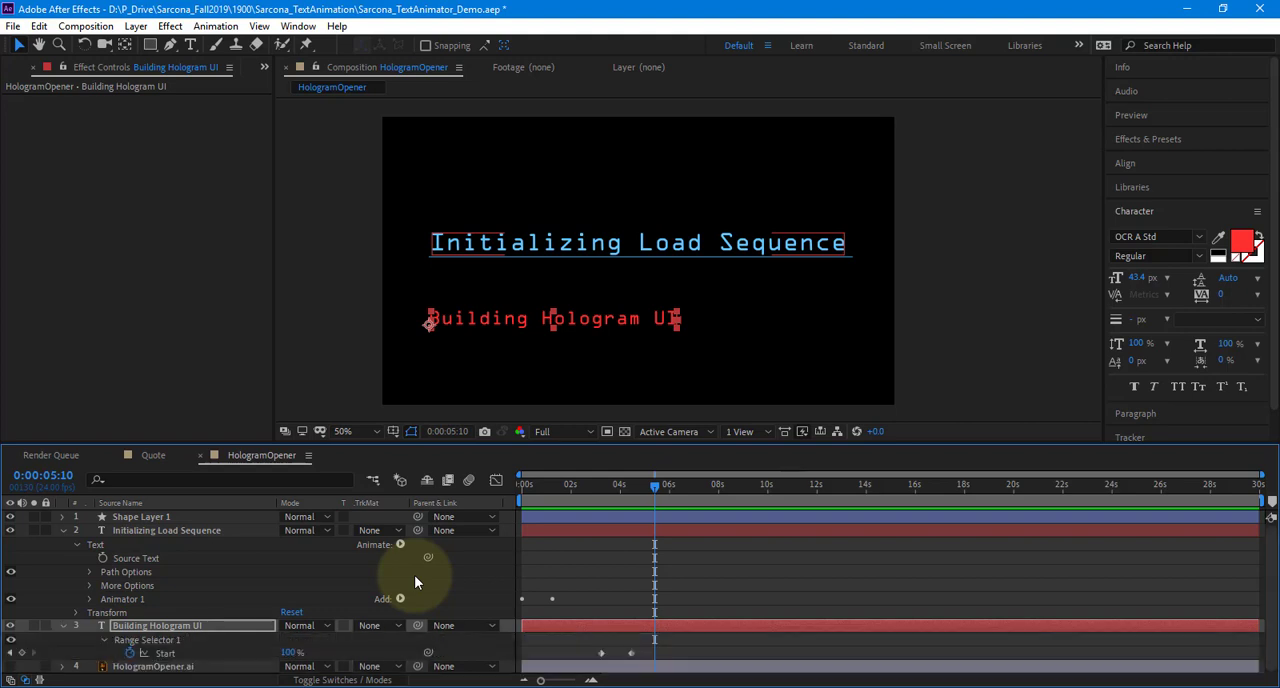
{"action": "left_click", "coordinate": [633, 654]}
{"action": "left_click_drag", "start_coordinate": [633, 657], "coordinate": [627, 657]}
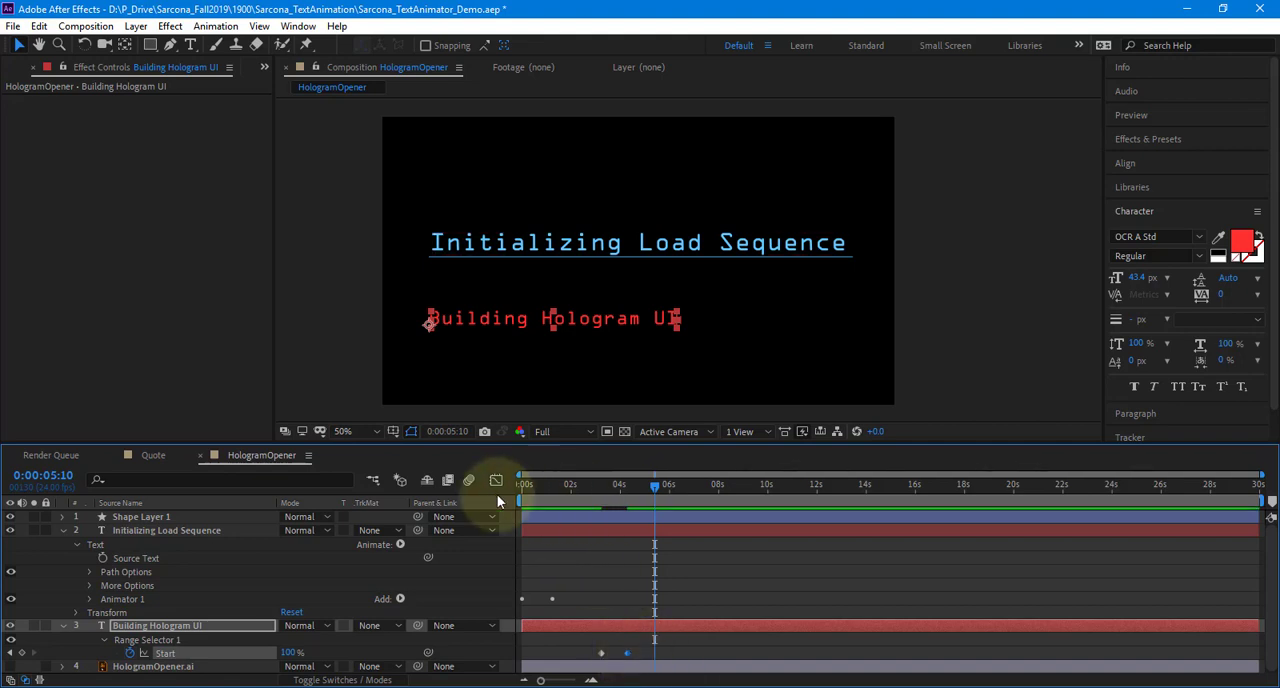
Preview the composition from the first frame to check the timing of the second text line
{"action": "key", "text": "Home"}
{"action": "key", "text": "space"}
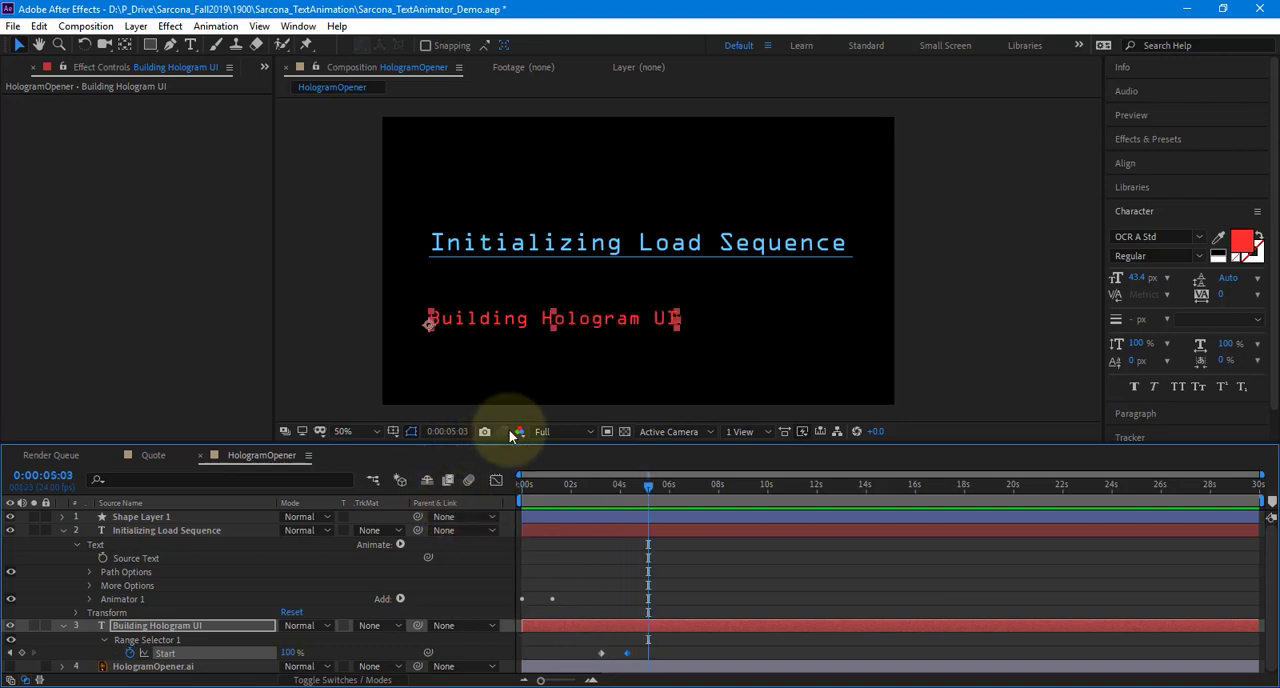
{"action": "key", "text": "space"}
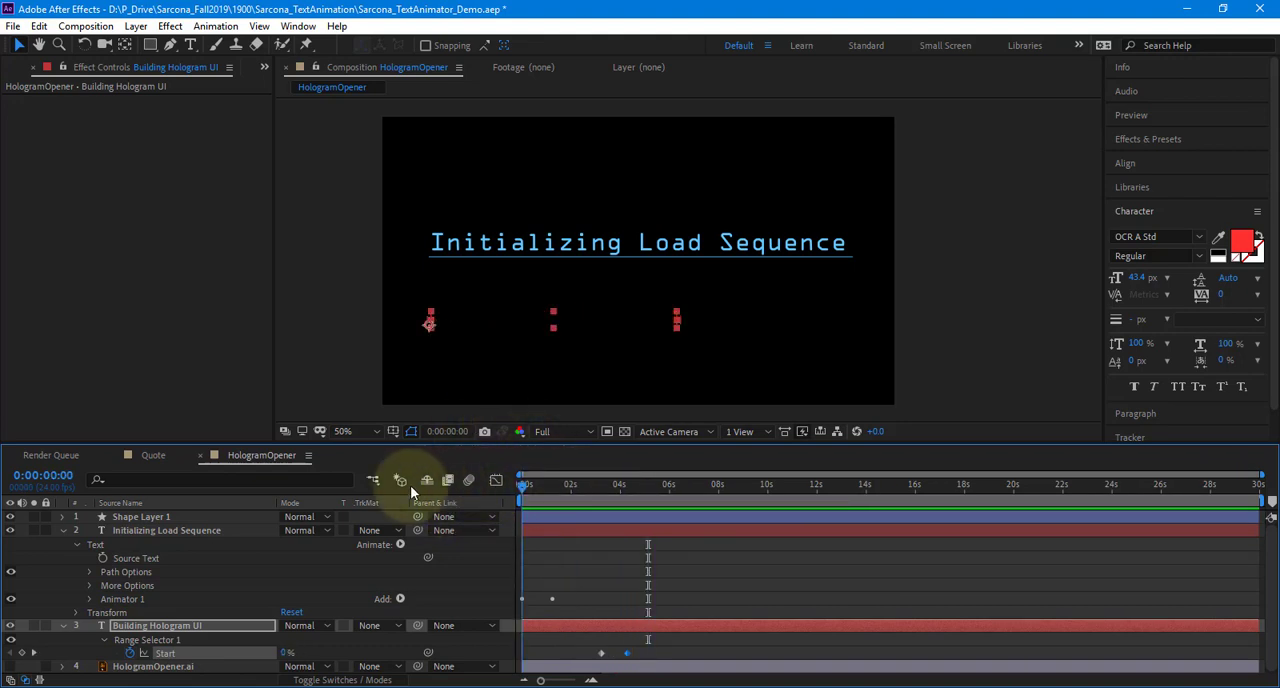
Collapse both text layers and add Trim Paths to Shape Layer 1, the line under the heading
{"action": "left_click", "coordinate": [63, 530]}
{"action": "left_click", "coordinate": [63, 543]}
{"action": "left_click", "coordinate": [141, 519]}
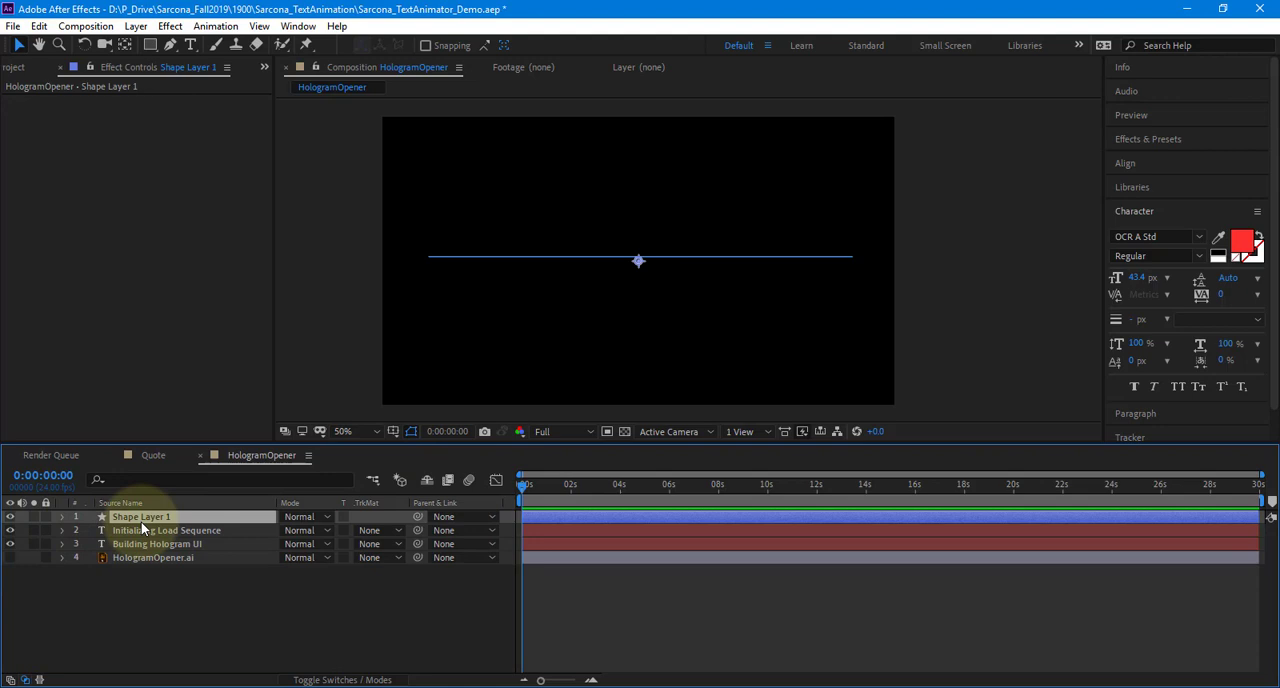
{"action": "left_click", "coordinate": [60, 516]}
{"action": "left_click", "coordinate": [399, 531]}
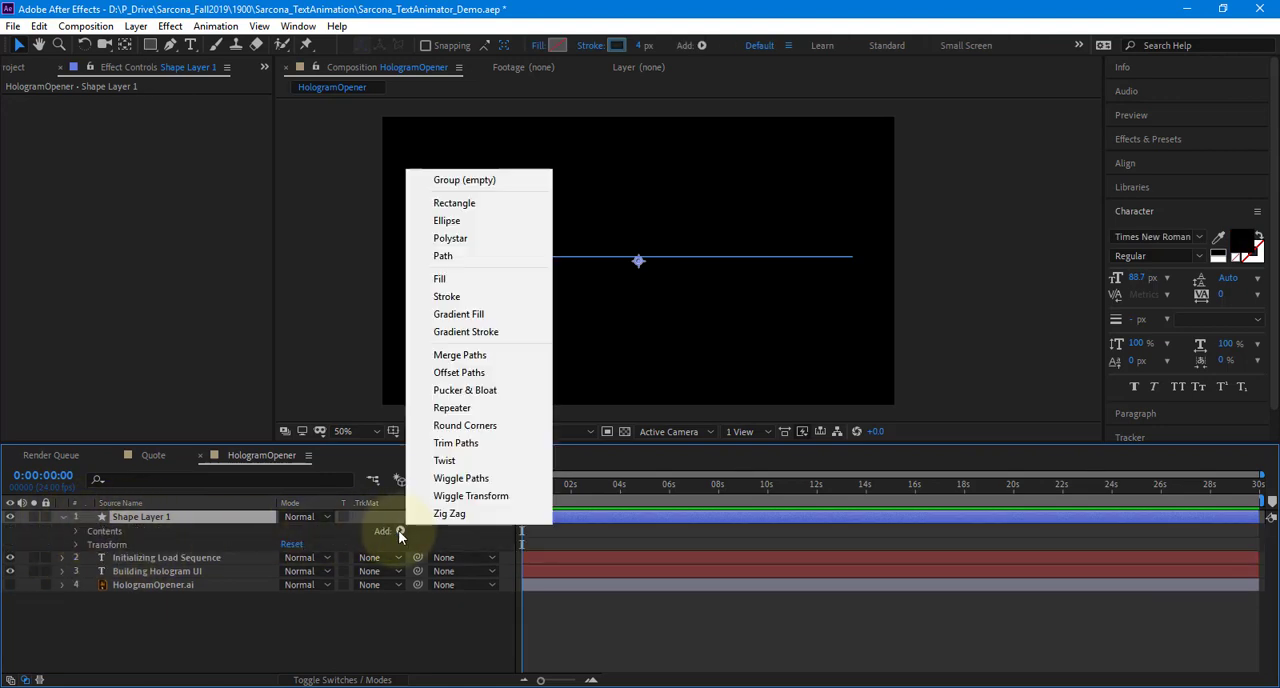
{"action": "left_click", "coordinate": [487, 443]}
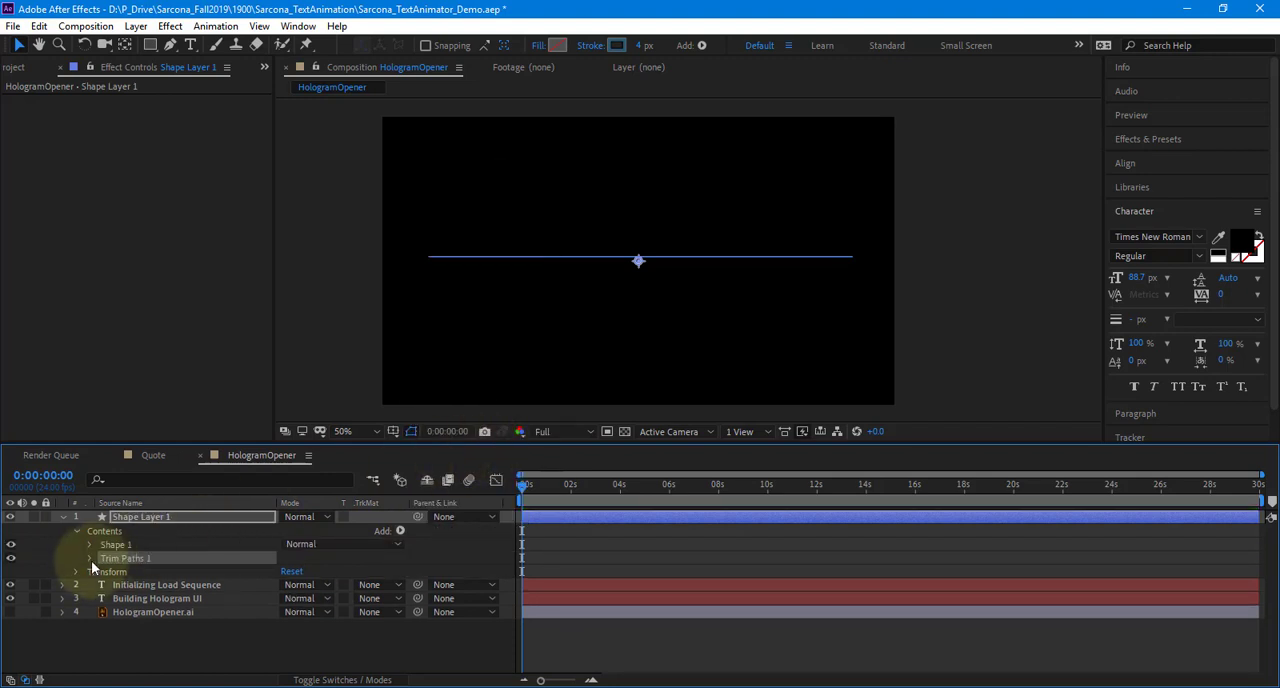
Keyframe the Trim Paths End of Shape Layer 1 from 0% at the first frame to 100% at 0:00:01:07
{"action": "left_click", "coordinate": [90, 558]}
{"action": "left_click_drag", "start_coordinate": [288, 585], "coordinate": [163, 586]}
{"action": "left_click", "coordinate": [116, 585]}
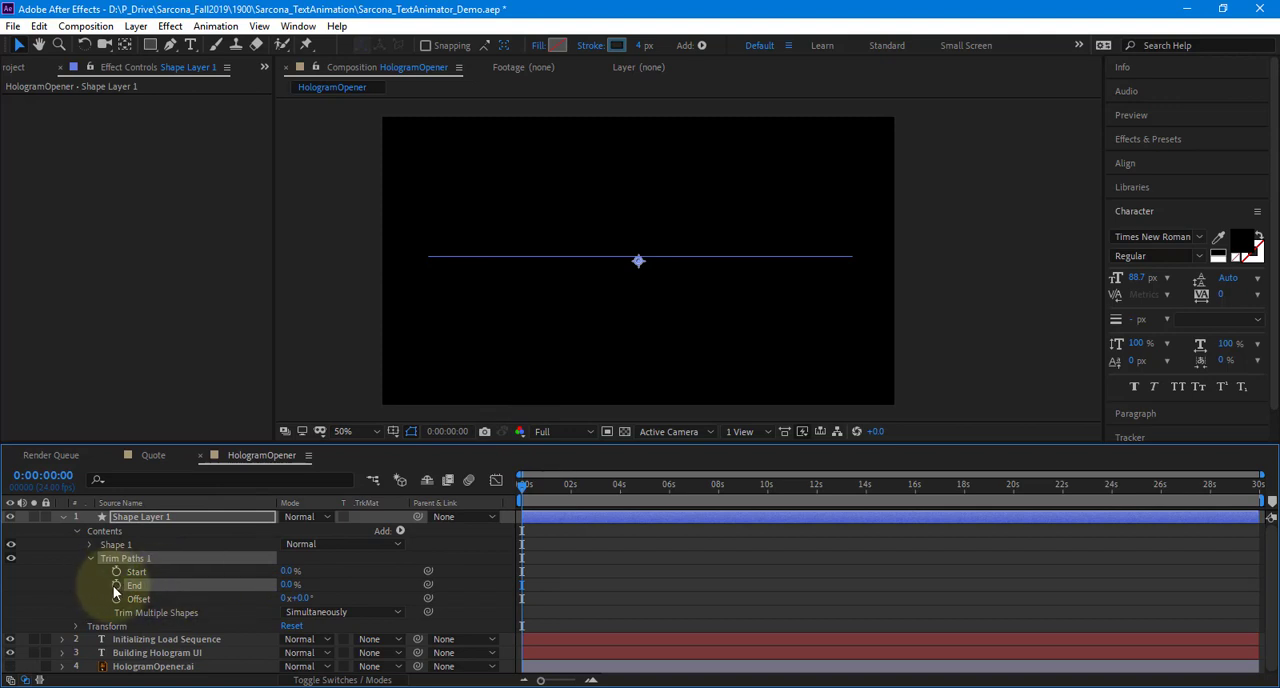
{"action": "left_click_drag", "start_coordinate": [549, 488], "coordinate": [554, 491]}
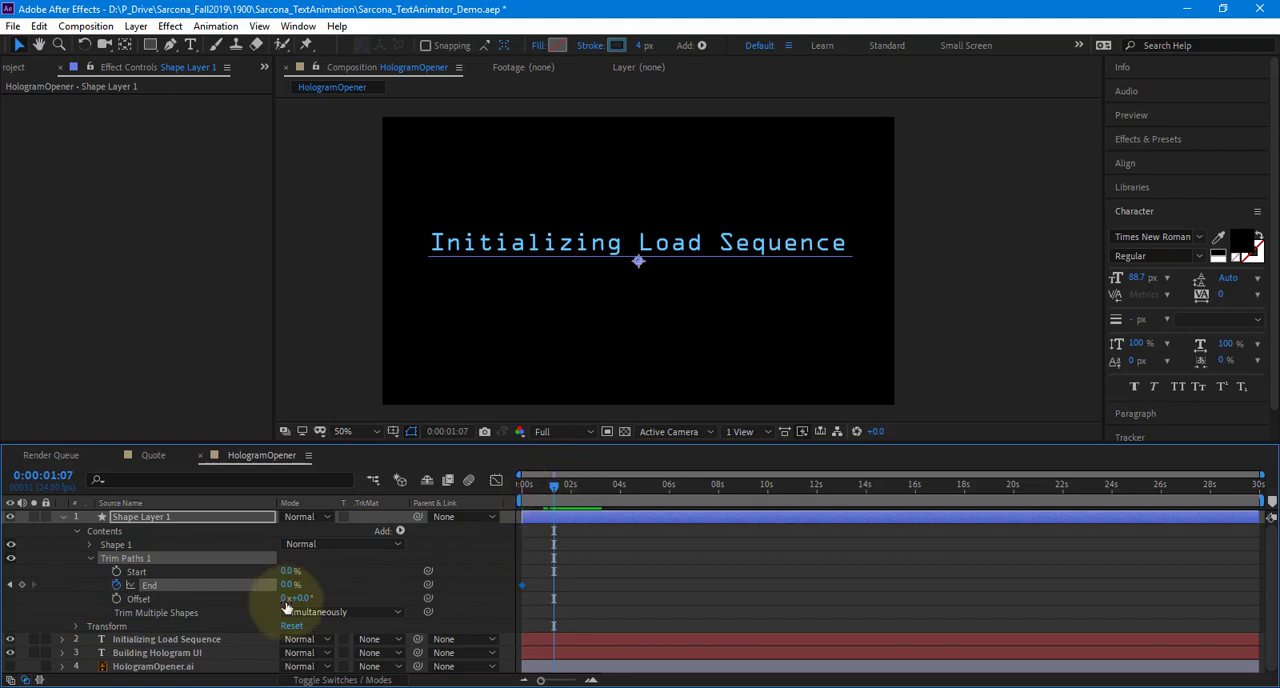
{"action": "left_click_drag", "start_coordinate": [288, 590], "coordinate": [548, 570]}
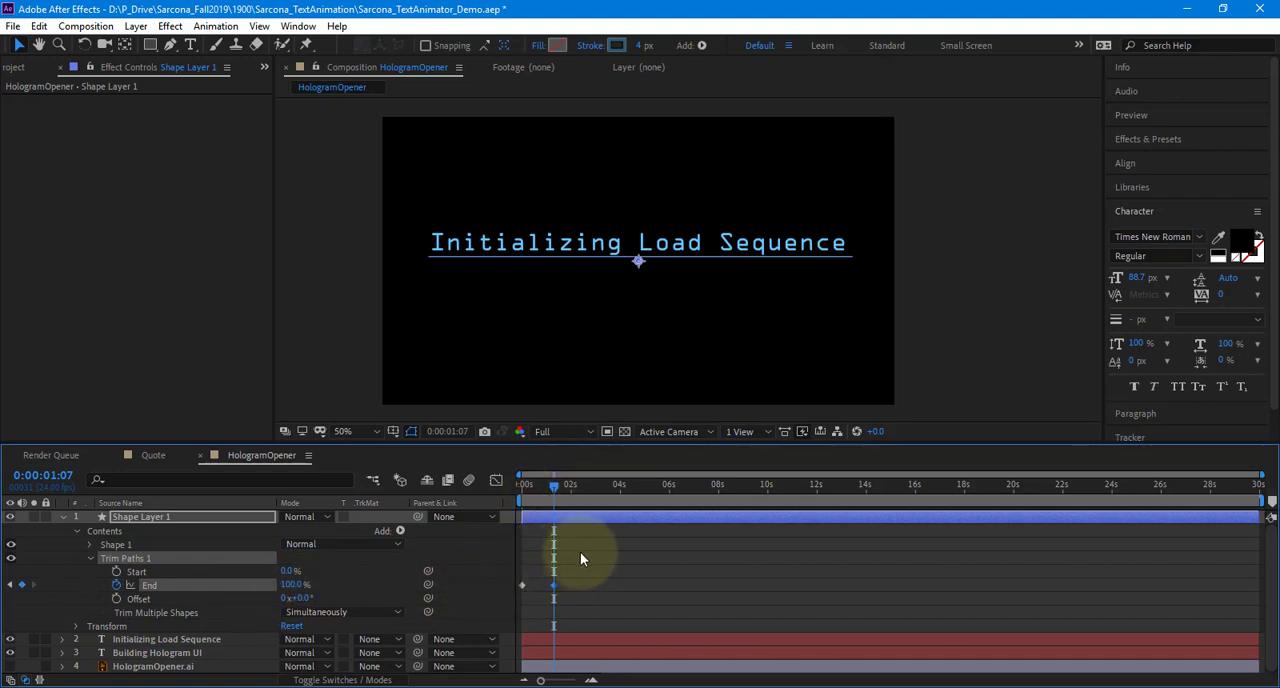
Preview the underline drawing on with the heading, return to the first frame, and collapse Shape Layer 1
{"action": "left_click", "coordinate": [547, 503]}
{"action": "key", "text": "space"}
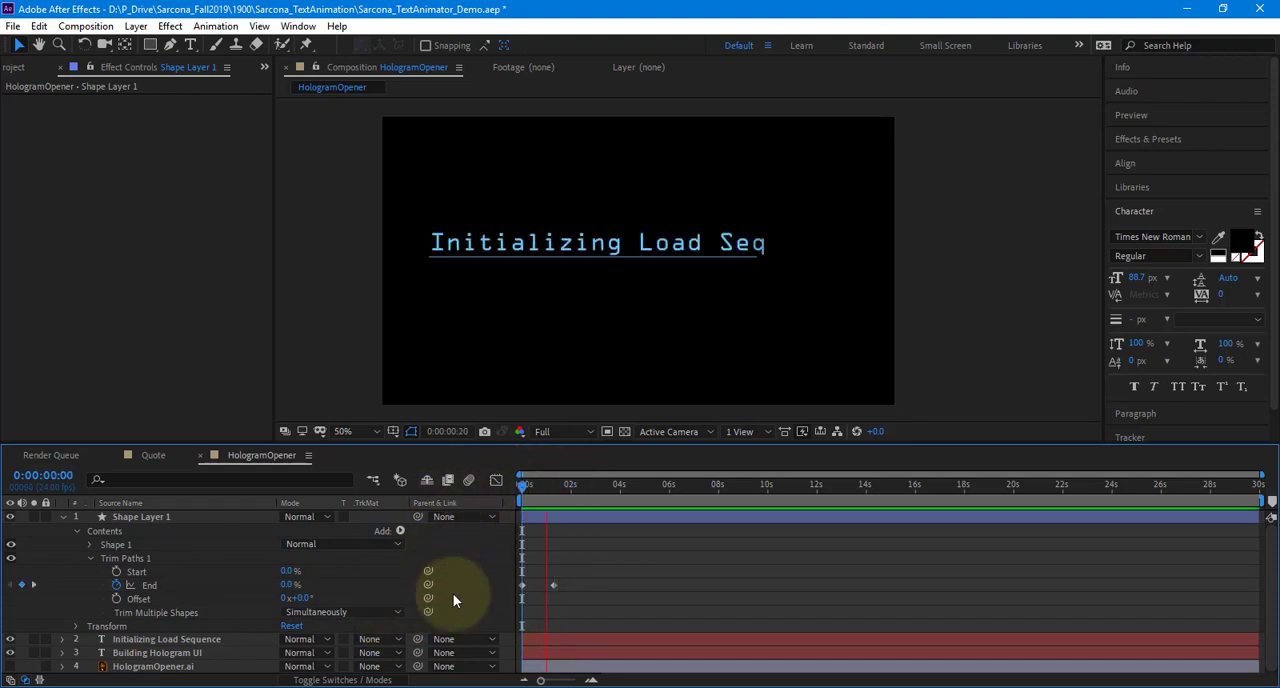
{"action": "key", "text": "space"}
{"action": "key", "text": "Home"}
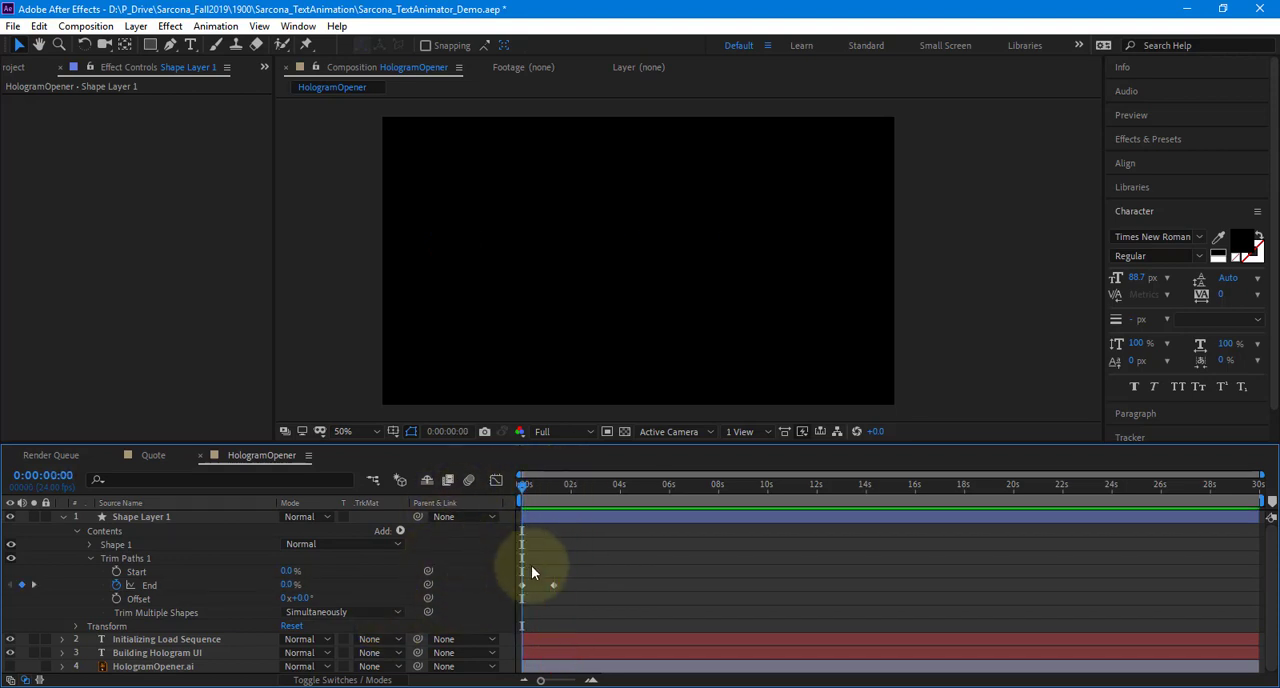
{"action": "left_click", "coordinate": [62, 516]}
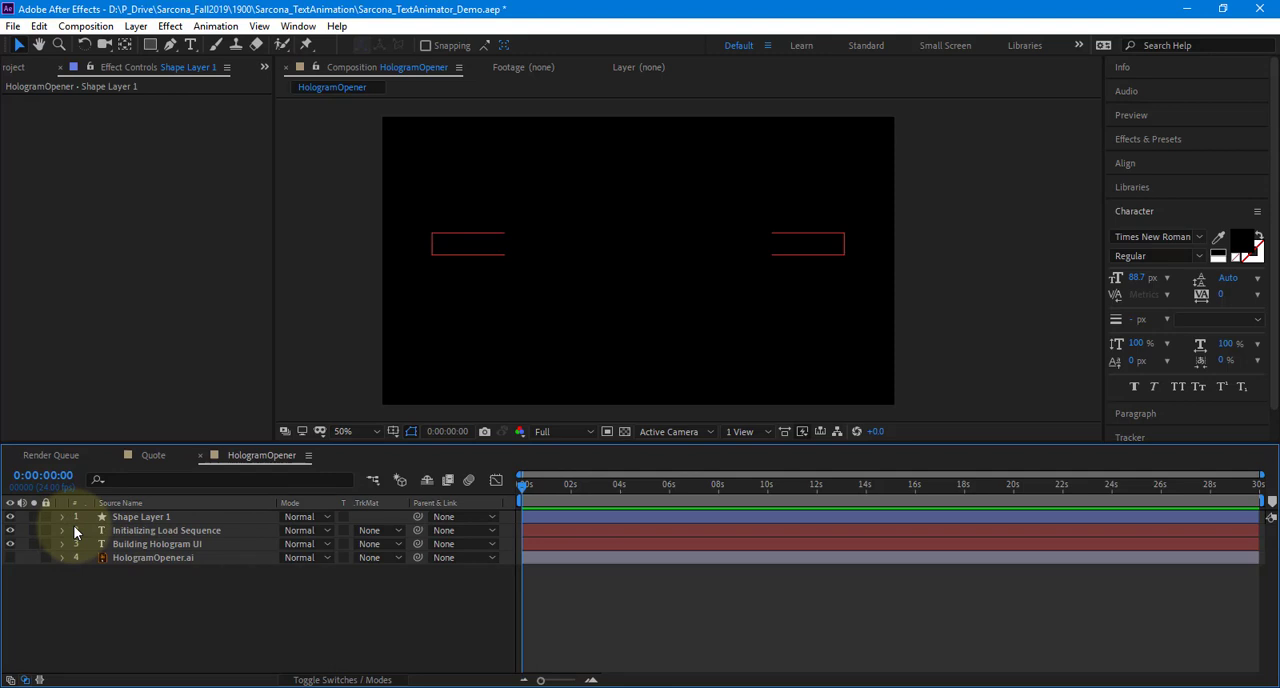
At 0:00:05:12, draw a small upright rectangle just after the last letter of the heading as a new shape layer
{"action": "left_click", "coordinate": [151, 44]}
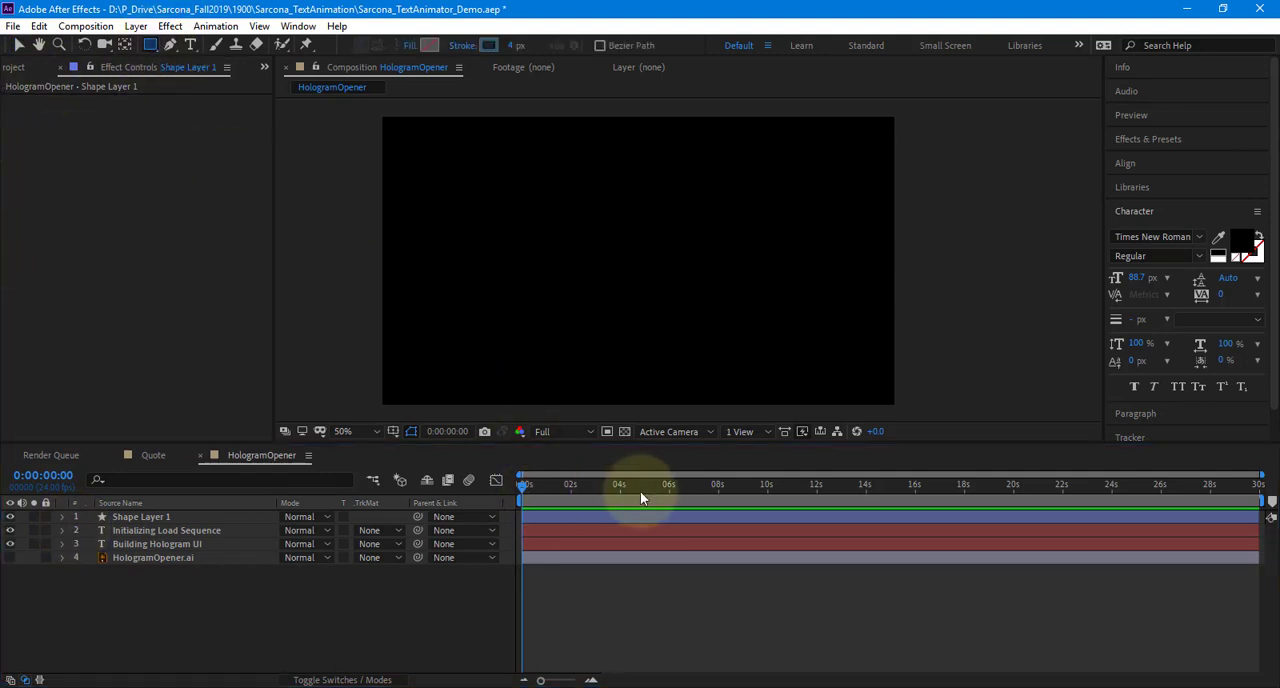
{"action": "mouse_move", "coordinate": [641, 497]}
{"action": "left_mouse_down"}
{"action": "mouse_move", "coordinate": [671, 500]}
{"action": "mouse_move", "coordinate": [657, 497]}
{"action": "left_mouse_up"}
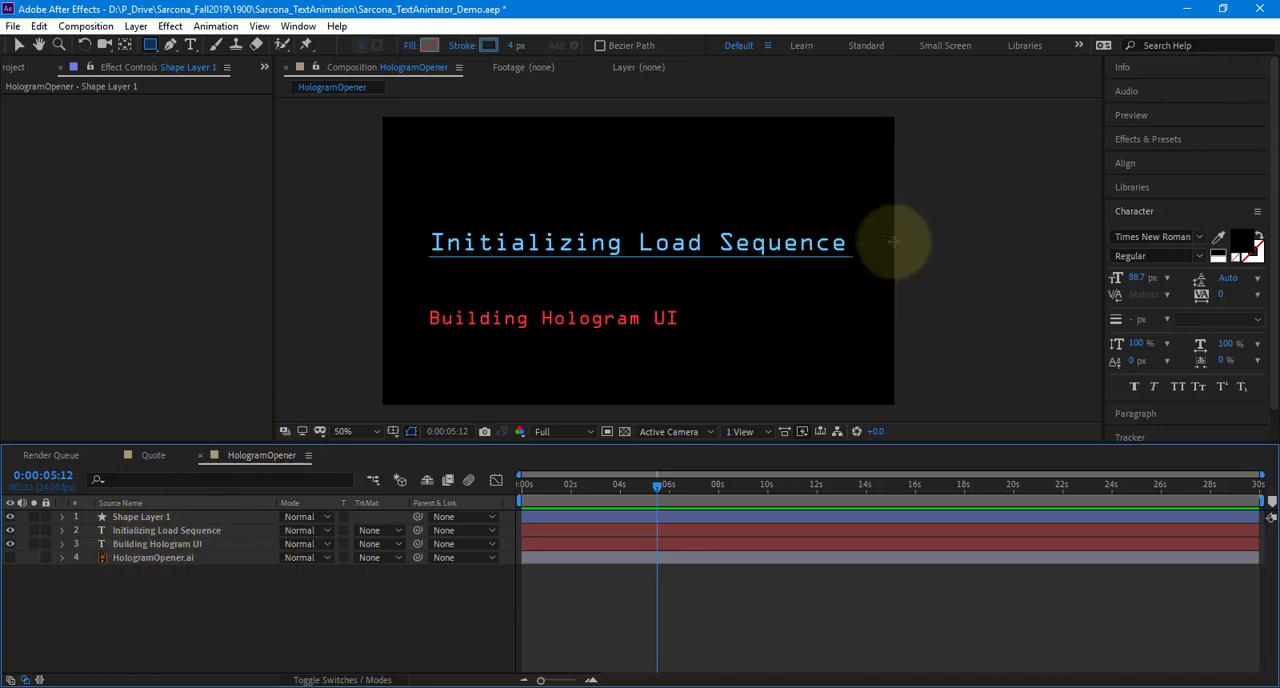
{"action": "scroll", "coordinate": [877, 252], "scroll_direction": "up", "scroll_amount": 2}
{"action": "left_click_drag", "start_coordinate": [815, 252], "coordinate": [387, 303]}
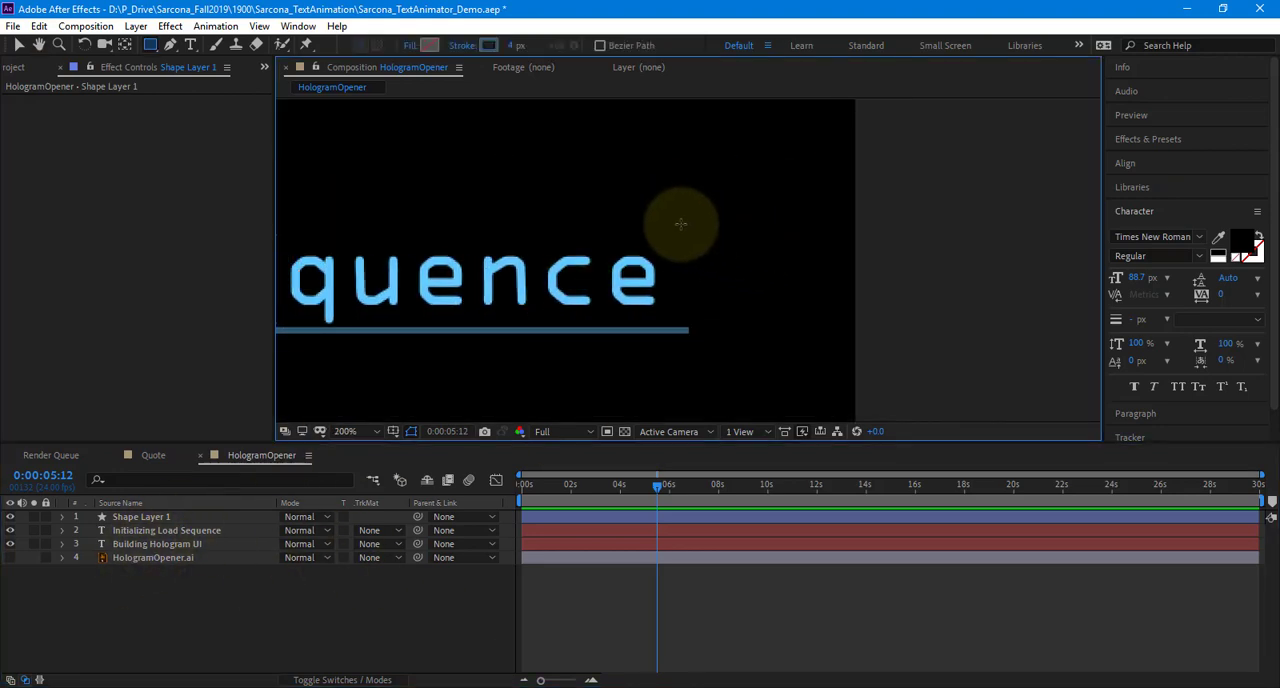
{"action": "left_click_drag", "start_coordinate": [663, 228], "coordinate": [714, 316]}
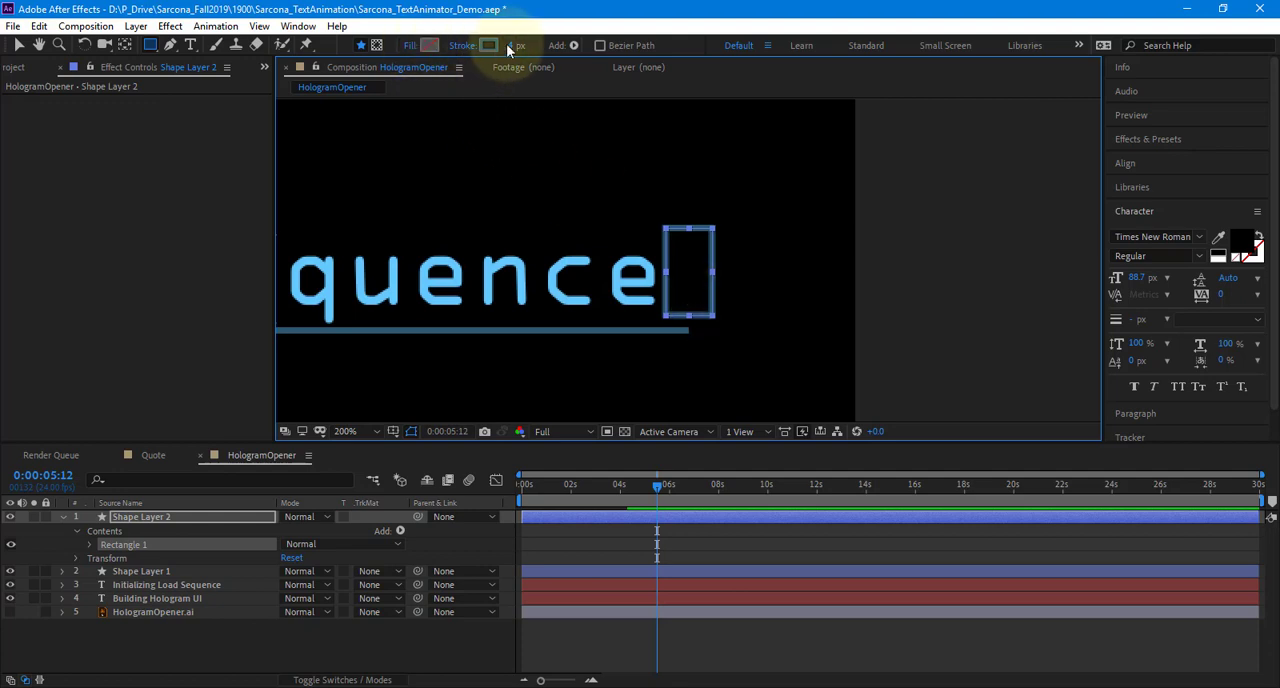
Set the rectangle's stroke width to 0 px and give it a solid color fill at 50% opacity
{"action": "left_click_drag", "start_coordinate": [512, 47], "coordinate": [380, 54]}
{"action": "left_click", "coordinate": [412, 46]}
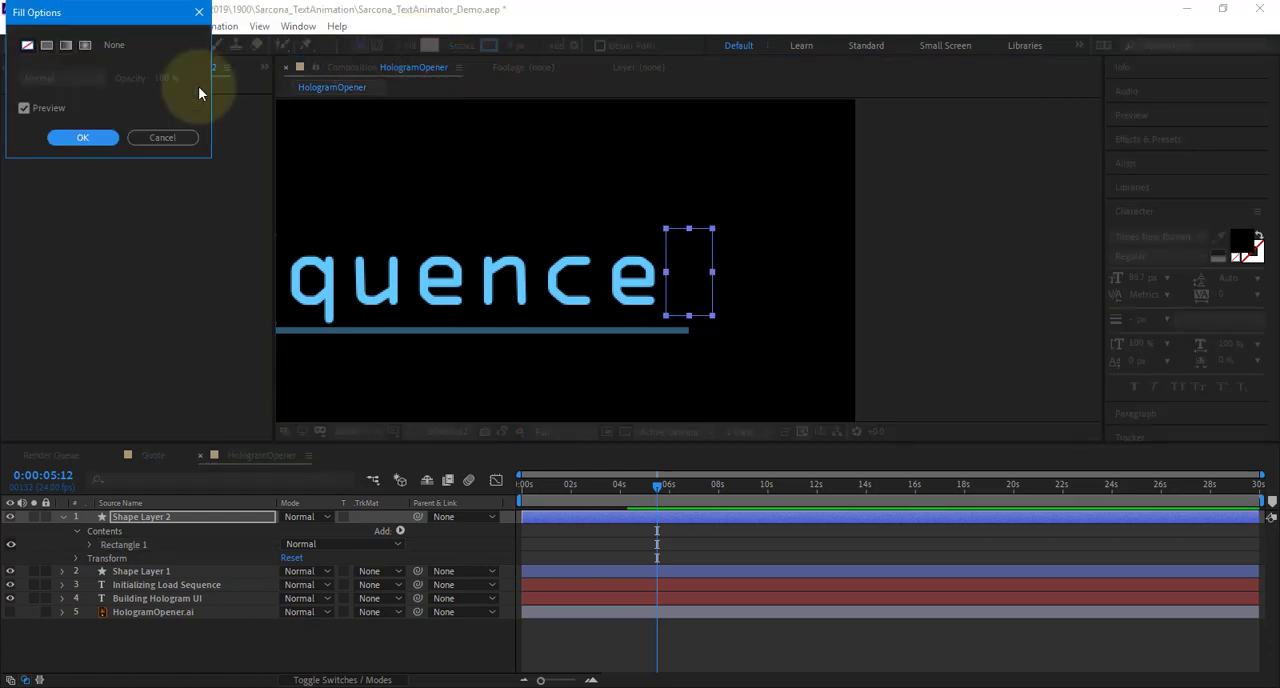
{"action": "left_click", "coordinate": [47, 47]}
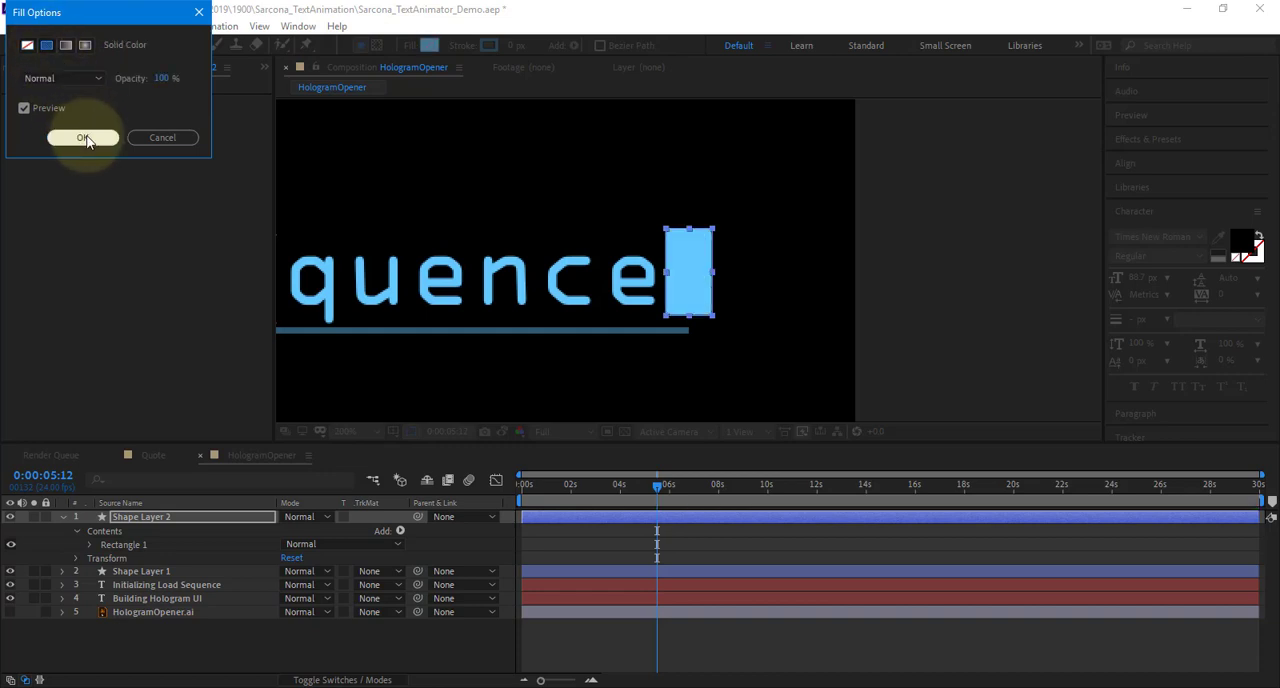
{"action": "left_click", "coordinate": [83, 137]}
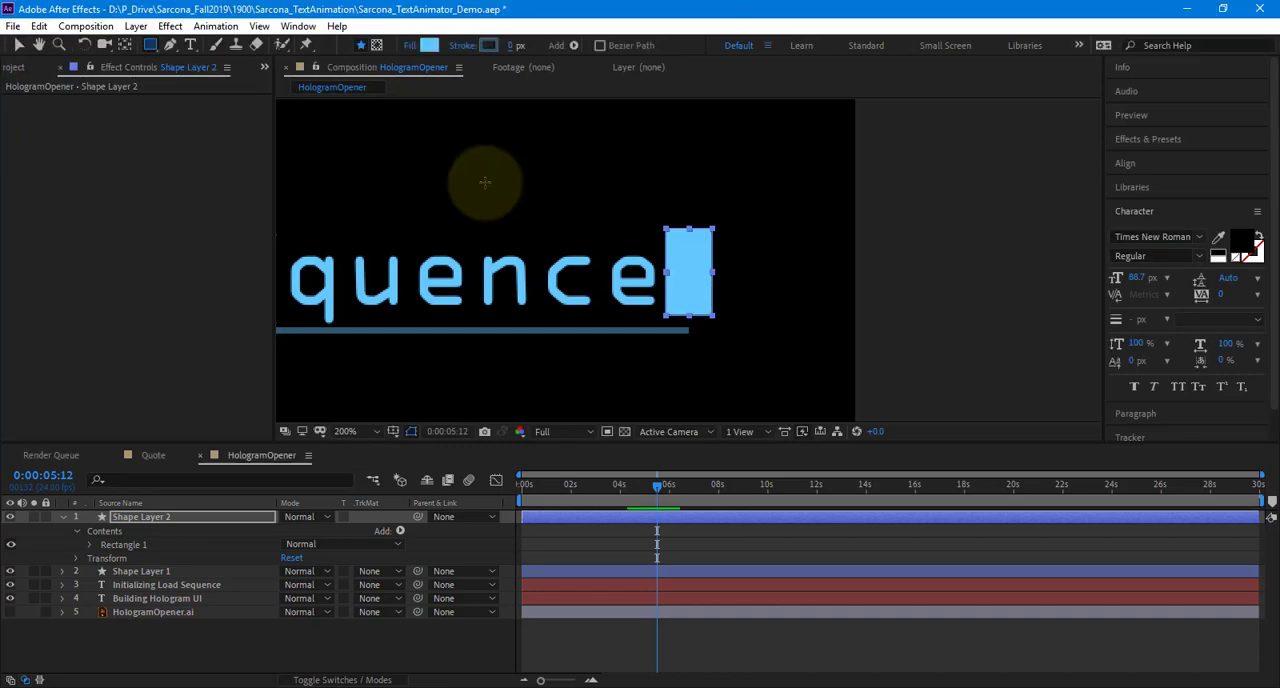
{"action": "left_click", "coordinate": [411, 45]}
{"action": "left_click", "coordinate": [163, 78]}
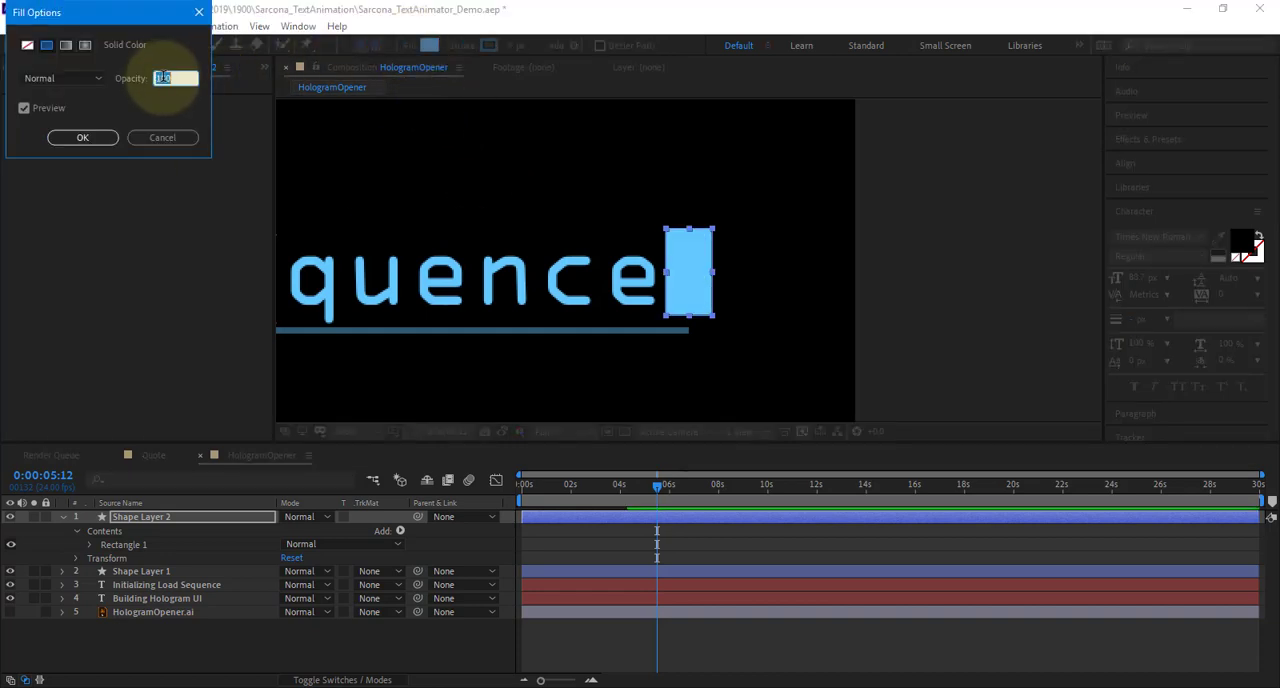
{"action": "type", "text": "50"}
{"action": "key", "text": "Return"}
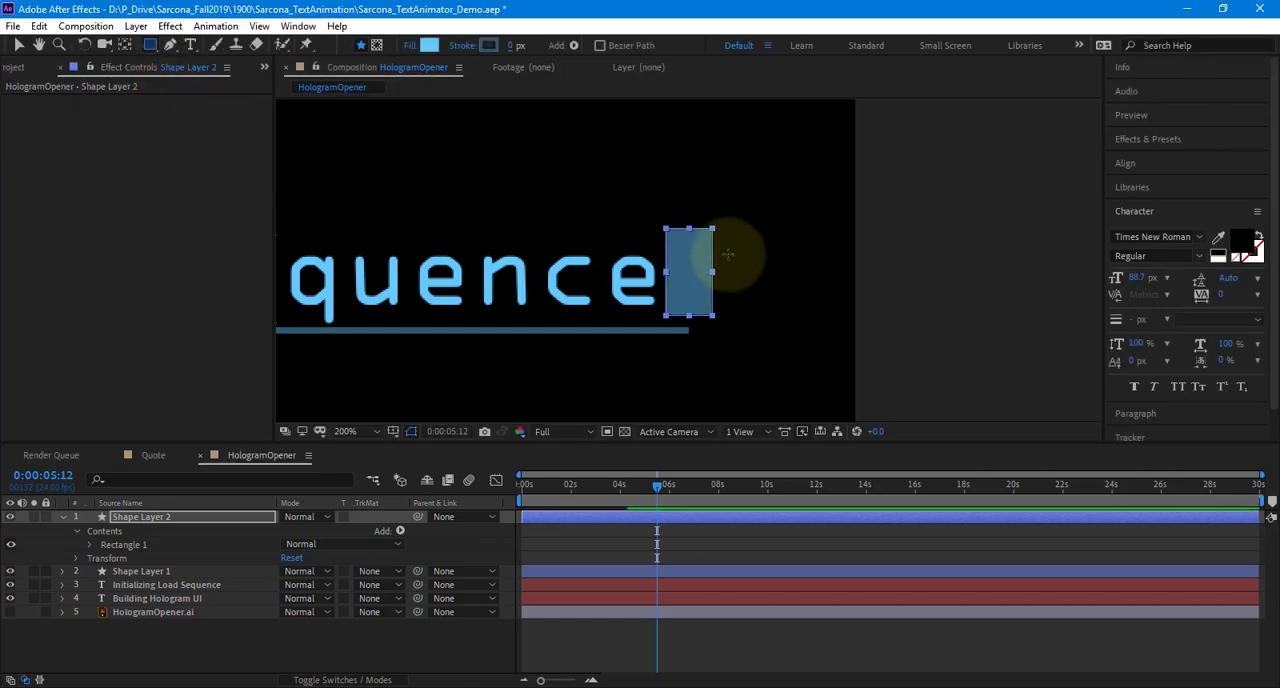
Rename the new rectangle layer, Shape Layer 2, as CursorBlink
{"action": "scroll", "coordinate": [722, 268], "scroll_direction": "down", "scroll_amount": 1}
{"action": "scroll", "coordinate": [722, 268], "scroll_direction": "down", "scroll_amount": 1}
{"action": "left_click", "coordinate": [723, 637]}
{"action": "key", "text": "space"}
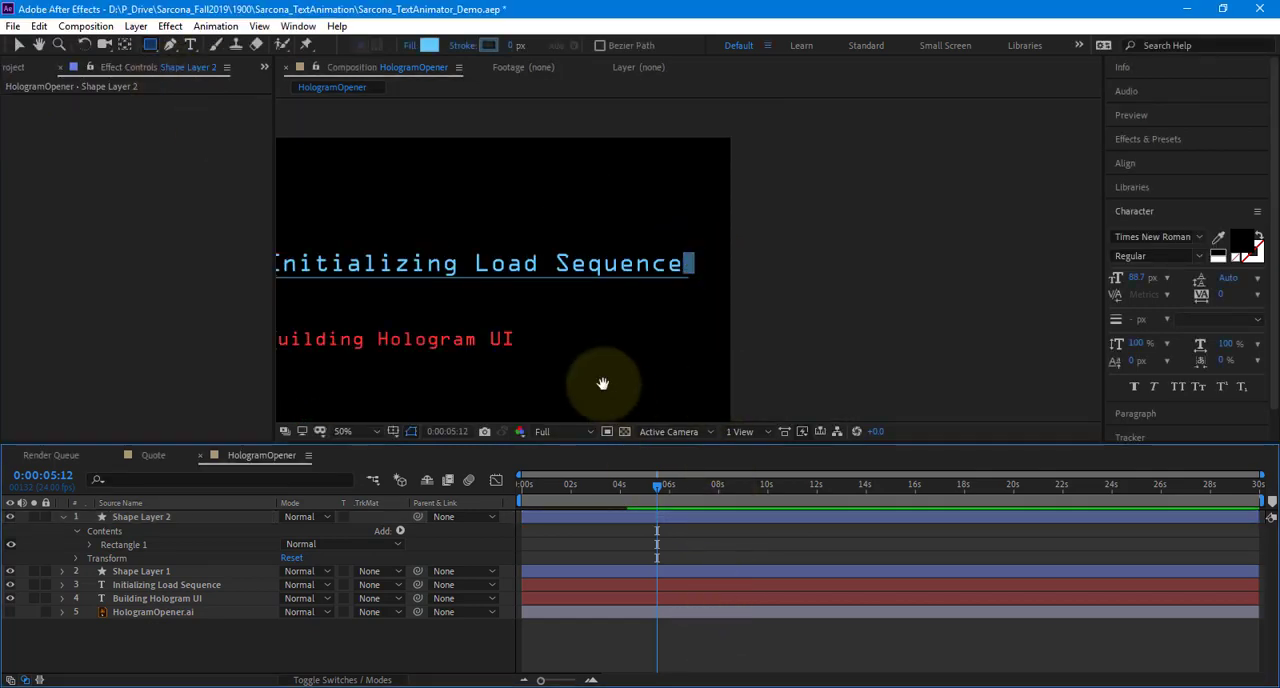
{"action": "mouse_move", "coordinate": [682, 353]}
{"action": "left_mouse_down"}
{"action": "mouse_move", "coordinate": [791, 353]}
{"action": "mouse_move", "coordinate": [775, 323]}
{"action": "left_mouse_up"}
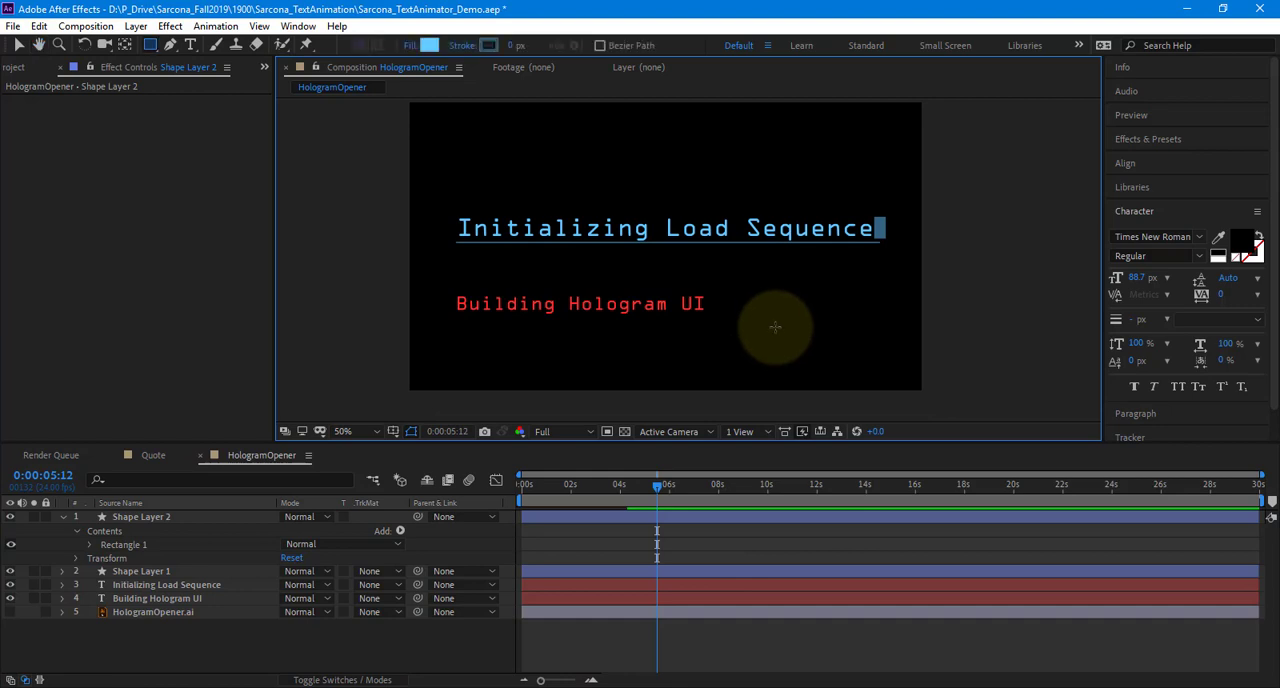
{"action": "left_click", "coordinate": [189, 518]}
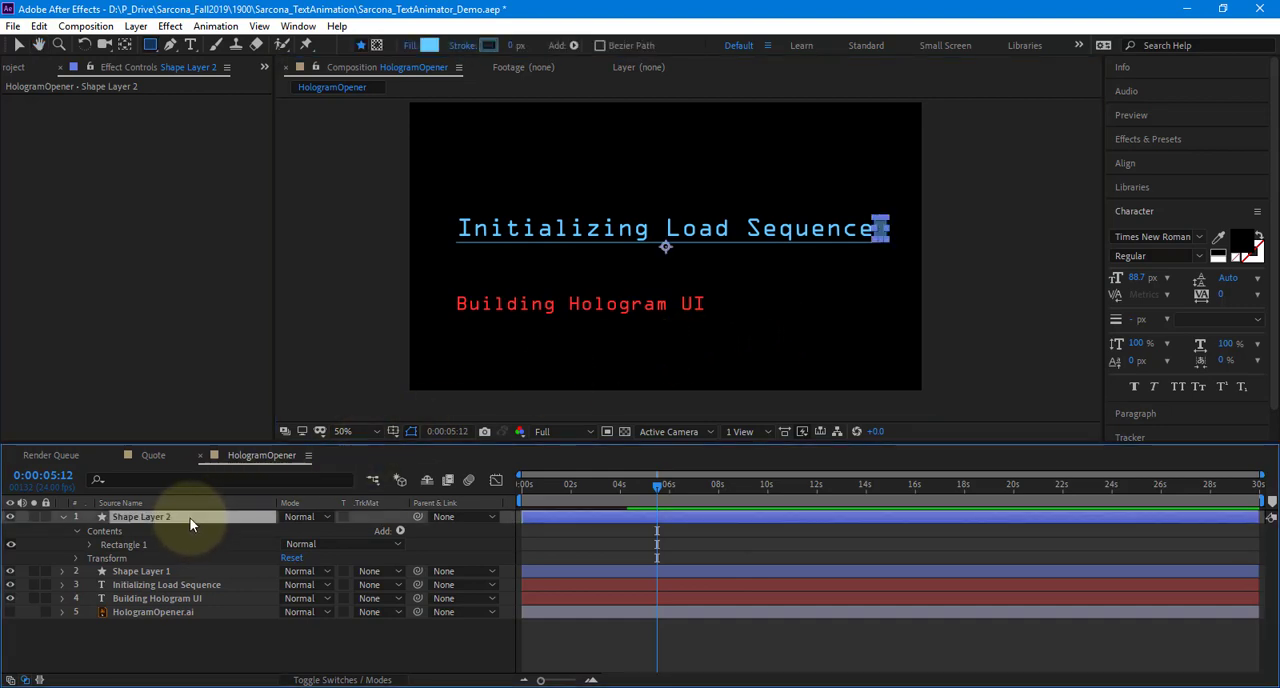
{"action": "key", "text": "Return"}
{"action": "type", "text": "Curso"}
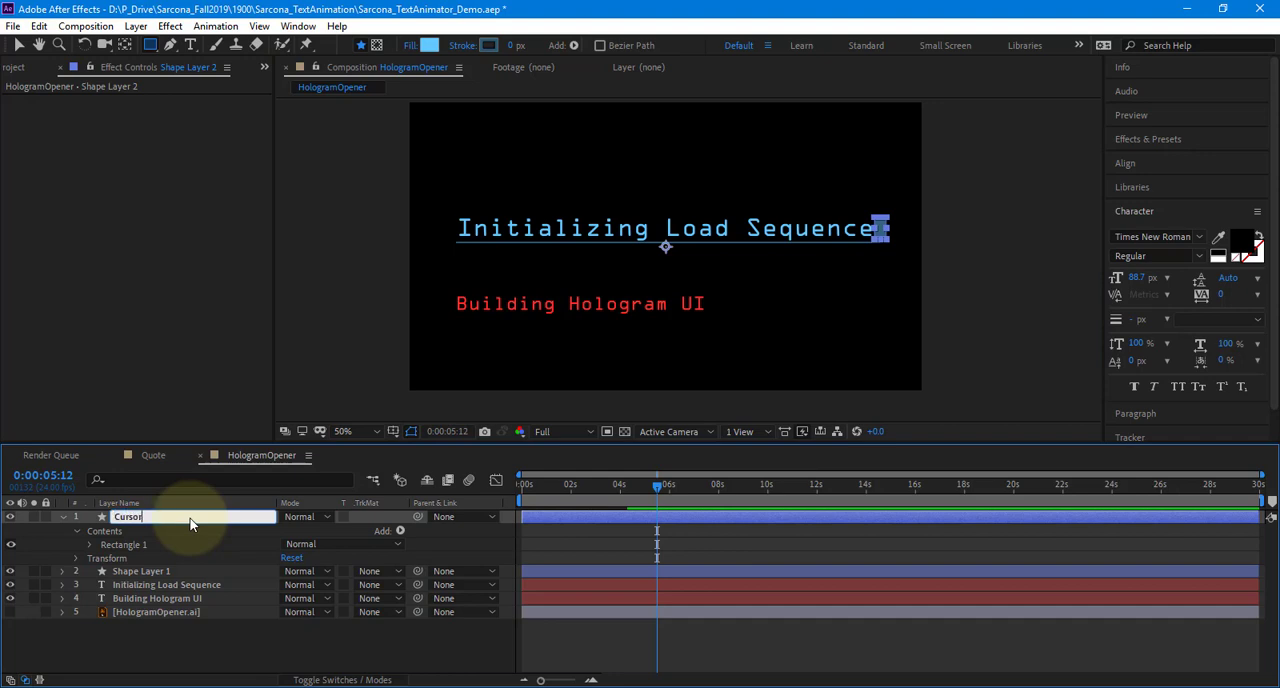
{"action": "type", "text": "r"}
{"action": "key", "text": "Return"}
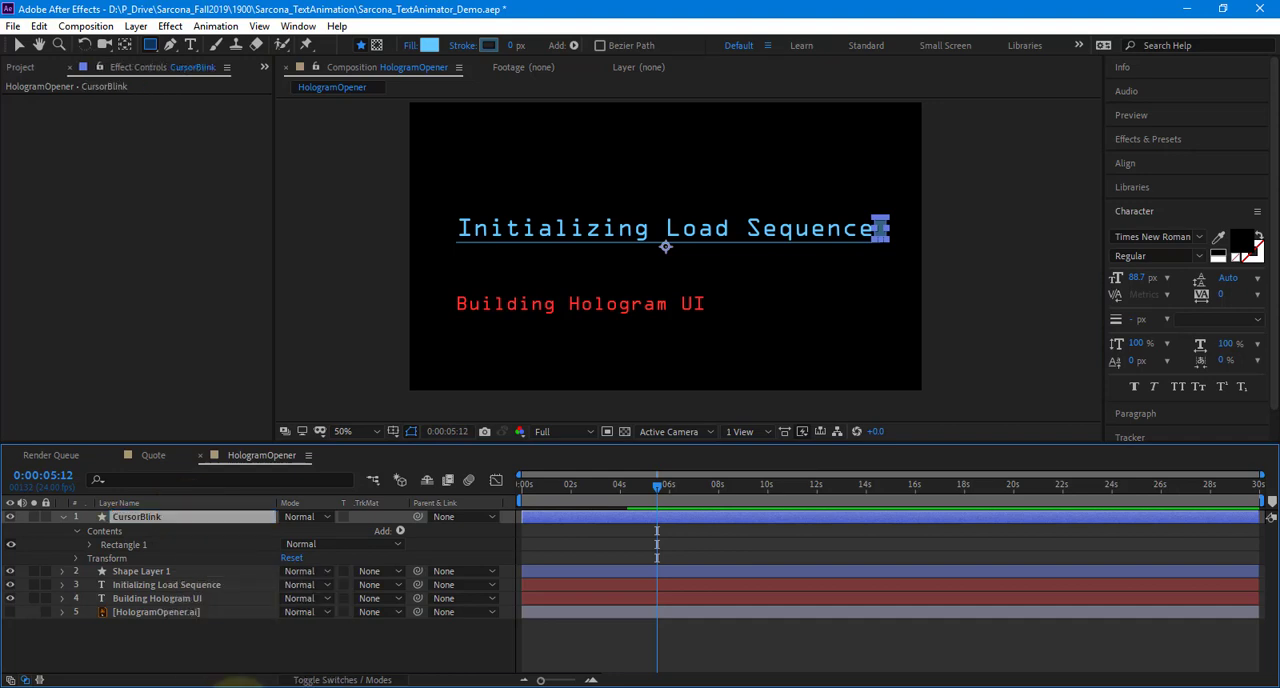
Rename Shape Layer 1 as Underline
{"action": "mouse_move", "coordinate": [205, 624]}
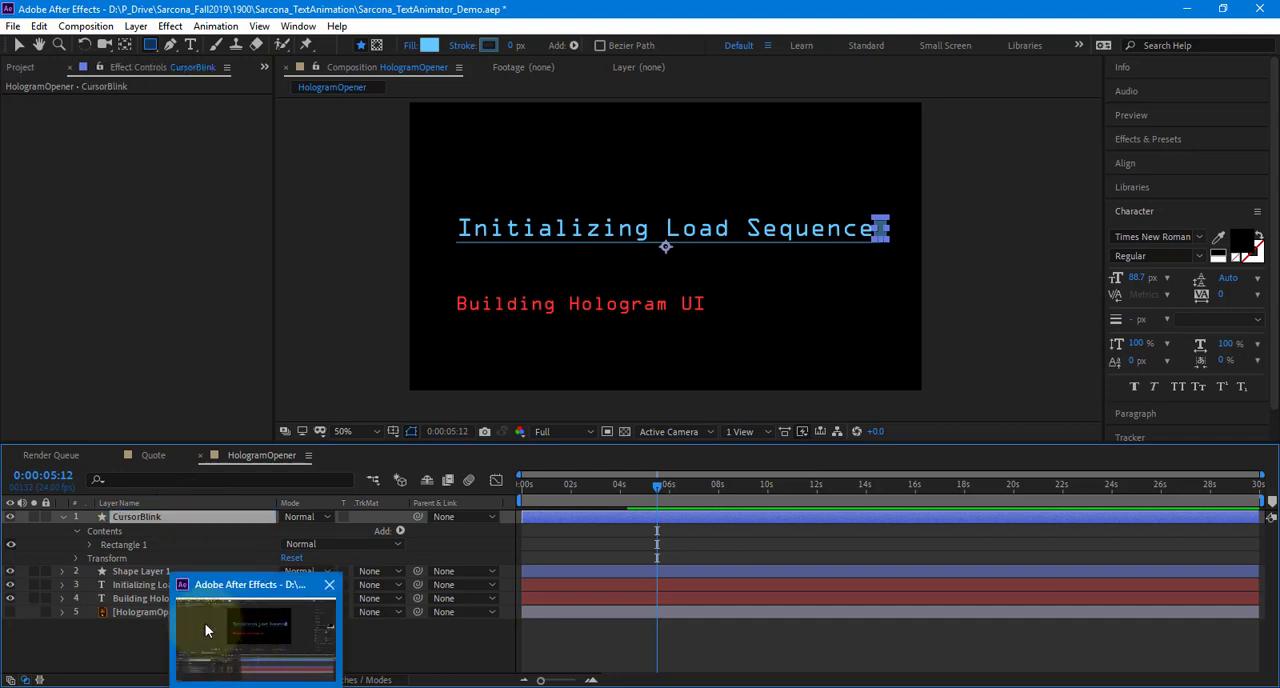
{"action": "left_click", "coordinate": [136, 572]}
{"action": "key", "text": "Return"}
{"action": "type", "text": "Und"}
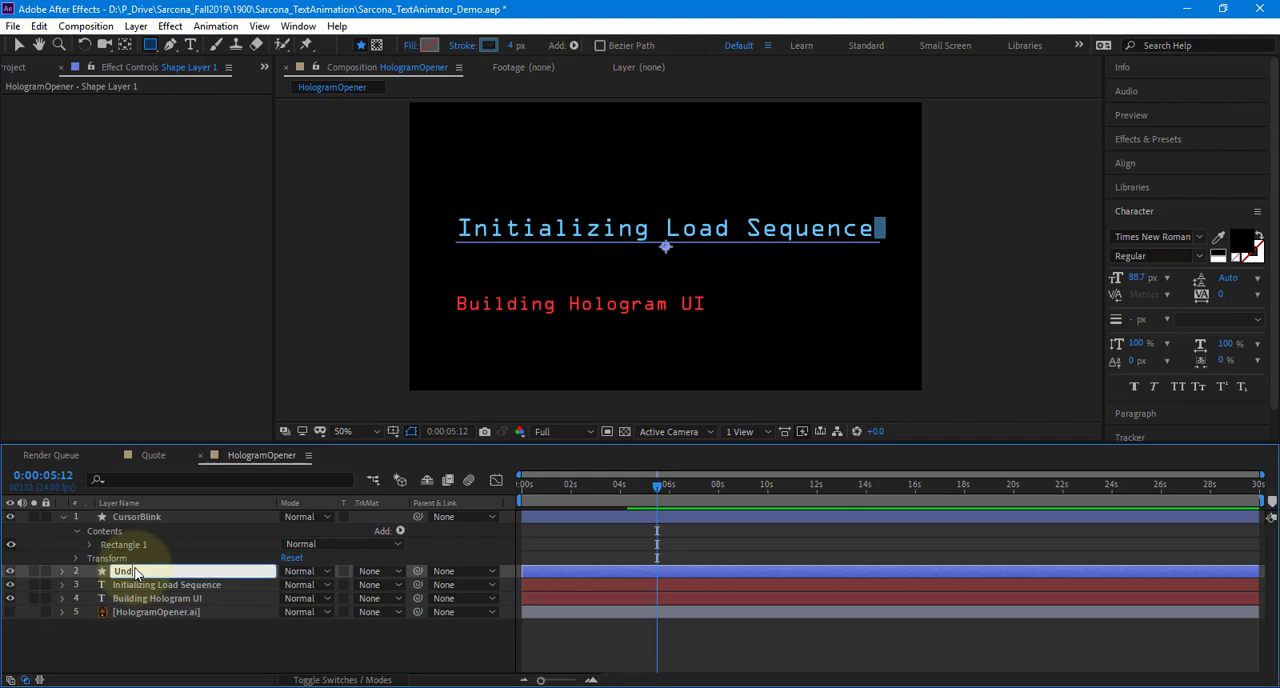
{"action": "type", "text": "erline"}
{"action": "key", "text": "Return"}
Reveal the Position of the CursorBlink layer and set its first keyframe at 0:00:01:10
{"action": "left_click", "coordinate": [157, 518]}
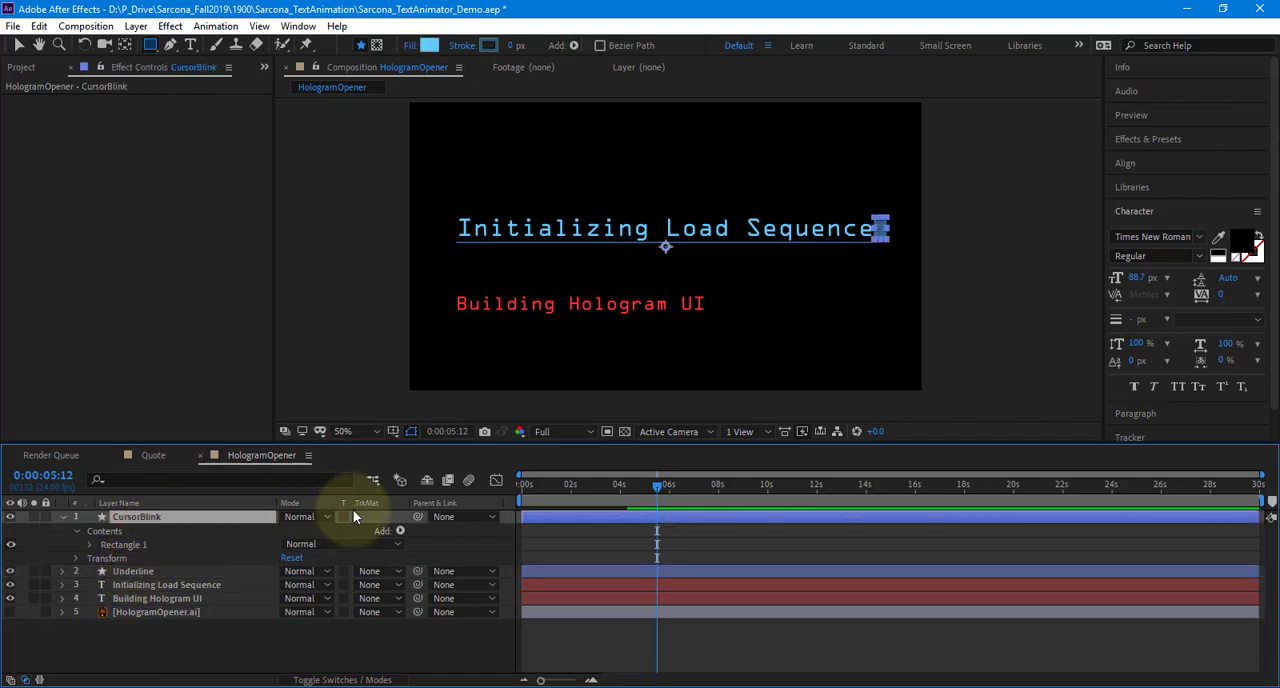
{"action": "left_click", "coordinate": [553, 488]}
{"action": "left_click_drag", "start_coordinate": [520, 498], "coordinate": [578, 502]}
{"action": "key", "text": "p"}
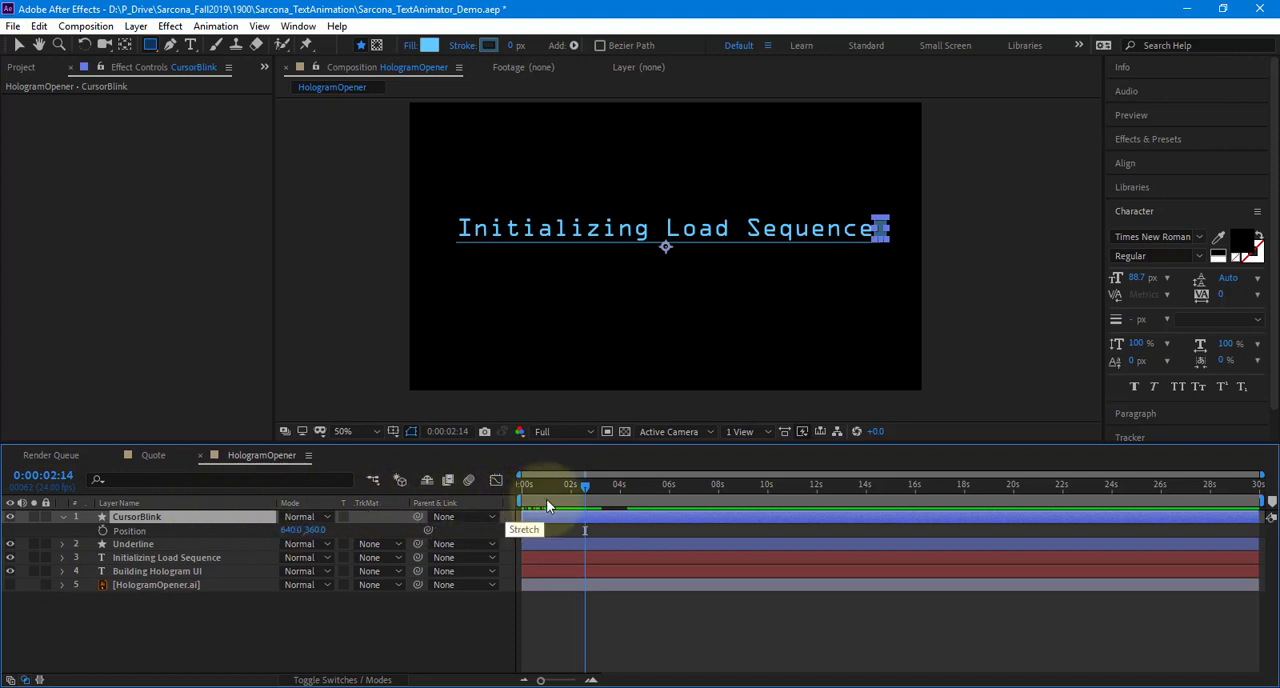
{"action": "left_click_drag", "start_coordinate": [585, 486], "coordinate": [553, 486]}
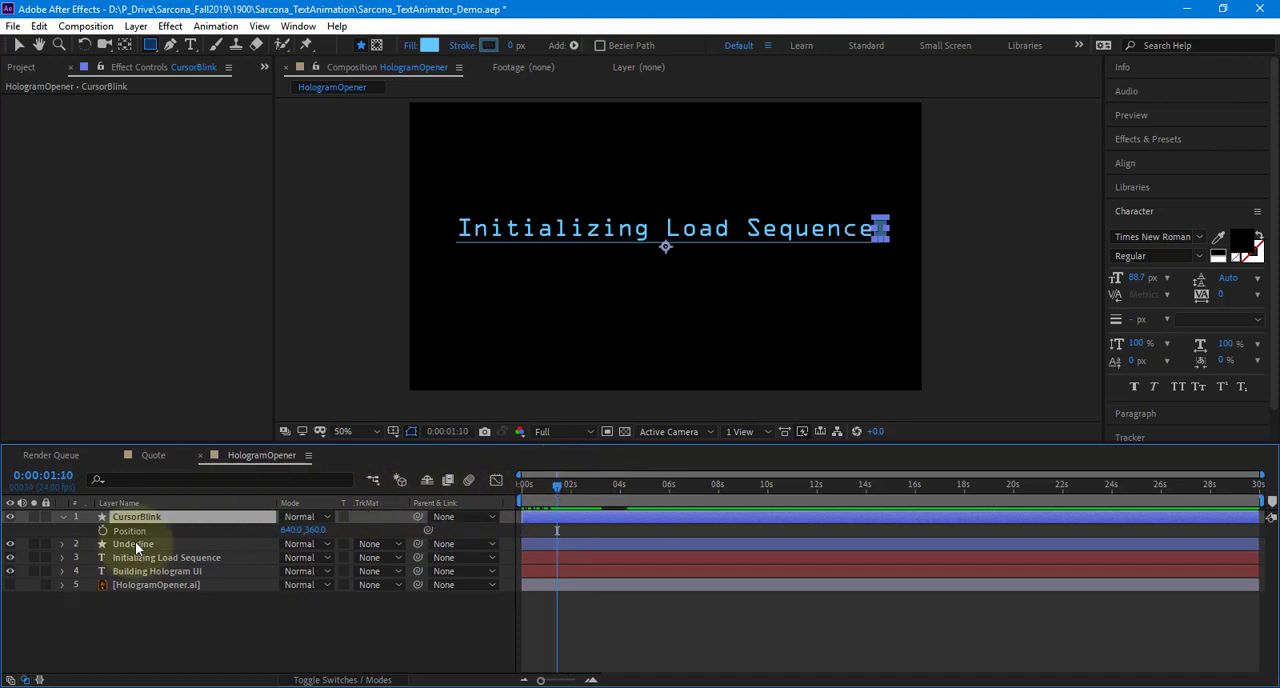
{"action": "left_click", "coordinate": [103, 531]}
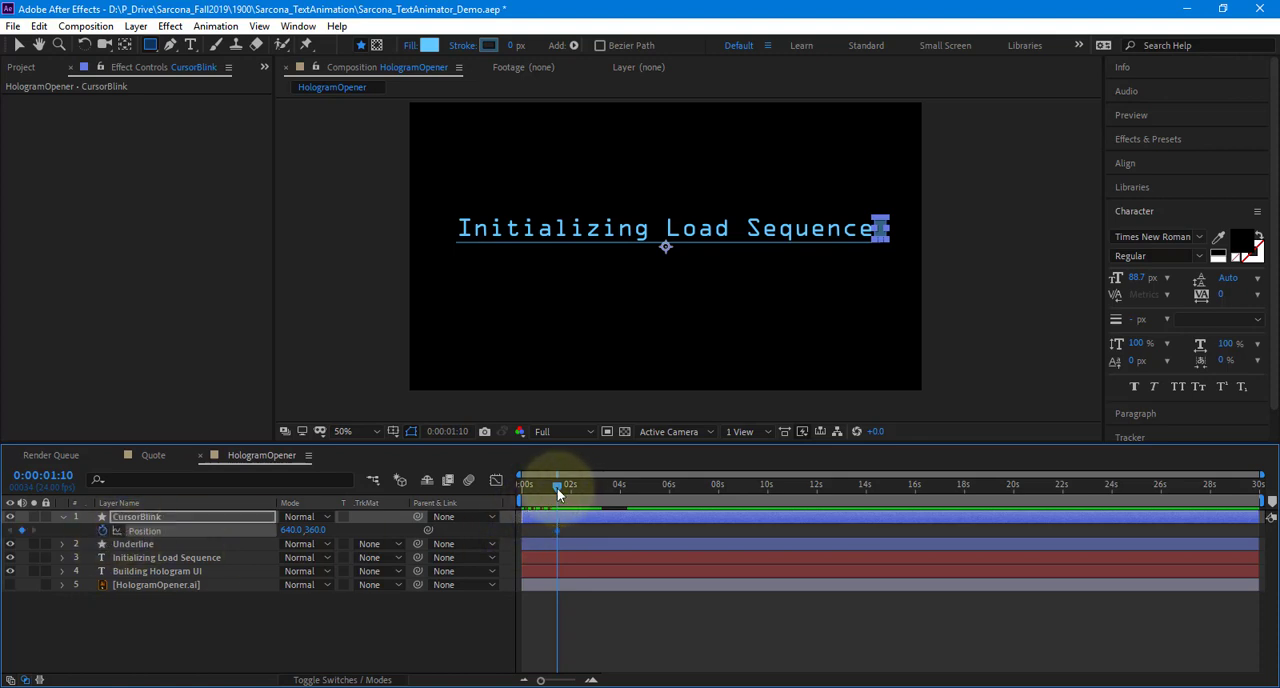
At the first frame, move the cursor rectangle horizontally to the start of the heading, setting its Position to -404, 360
{"action": "left_click_drag", "start_coordinate": [557, 488], "coordinate": [522, 484]}
{"action": "key", "text": "v"}
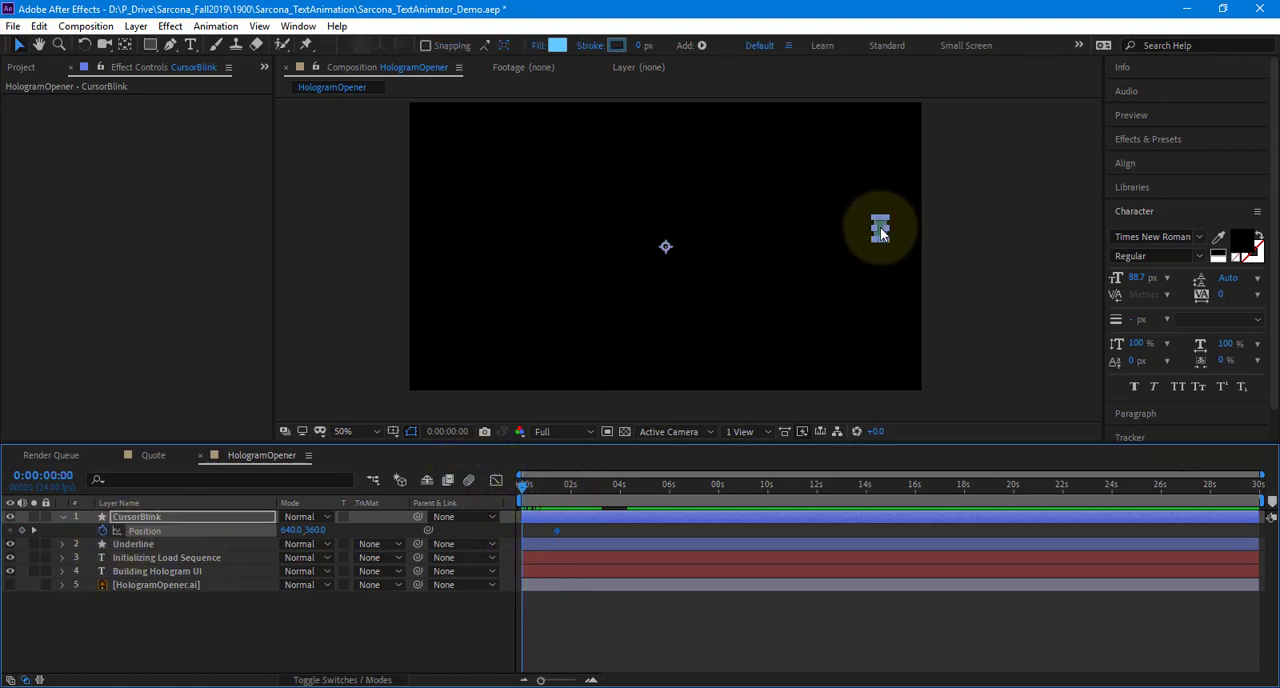
{"action": "left_click_drag", "start_coordinate": [880, 227], "coordinate": [463, 228]}
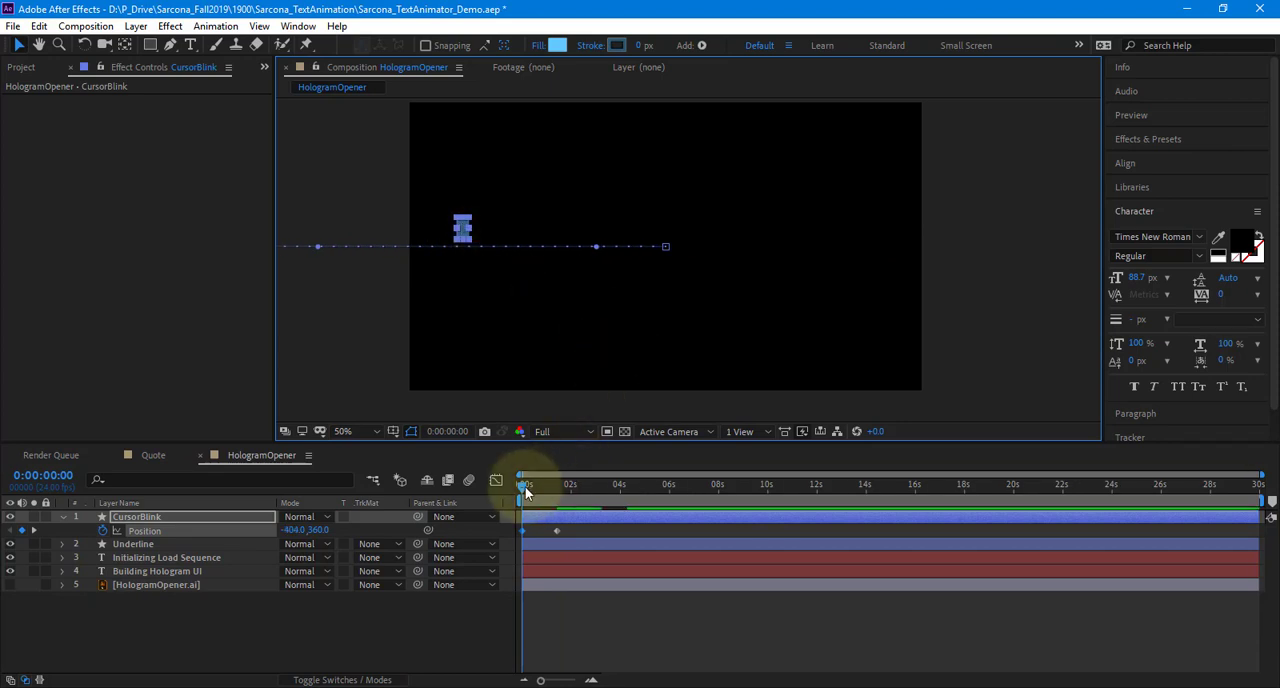
{"action": "mouse_move", "coordinate": [525, 486]}
{"action": "left_mouse_down"}
{"action": "mouse_move", "coordinate": [557, 488]}
{"action": "mouse_move", "coordinate": [505, 482]}
{"action": "mouse_move", "coordinate": [586, 487]}
{"action": "mouse_move", "coordinate": [503, 476]}
{"action": "left_mouse_up"}
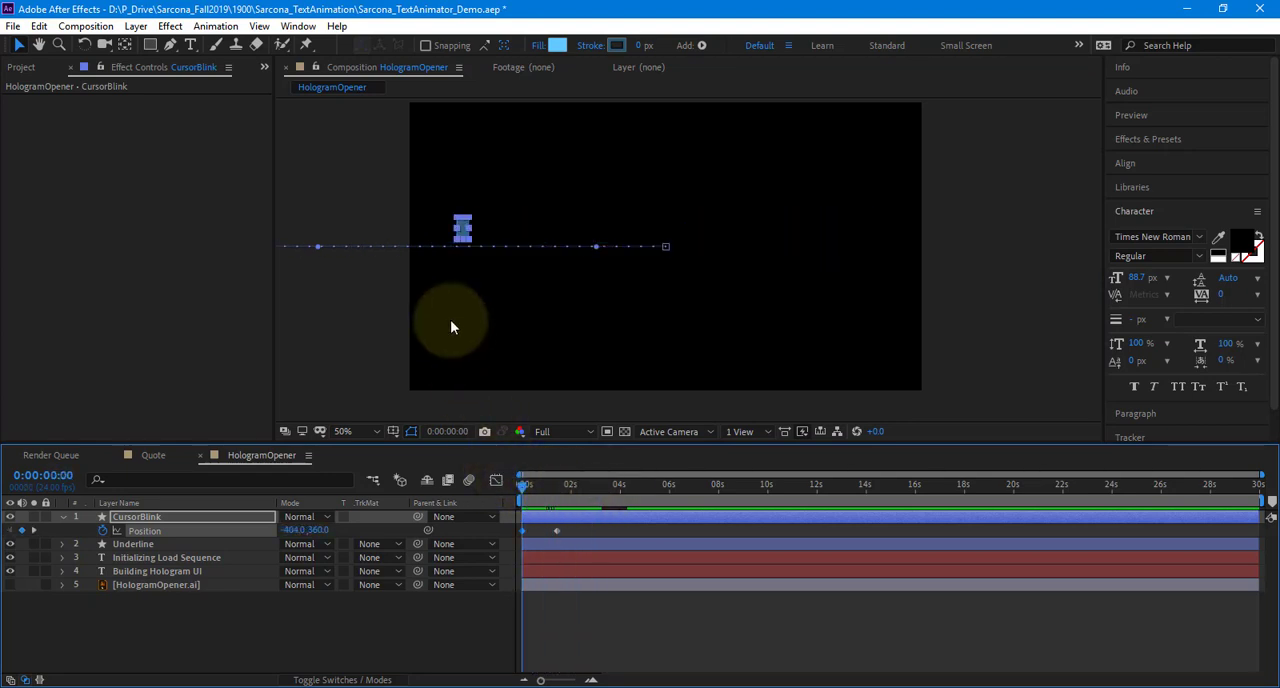
Show the rulers and place a vertical guide along the left edge of the heading text
{"action": "key", "text": "ctrl+r"}
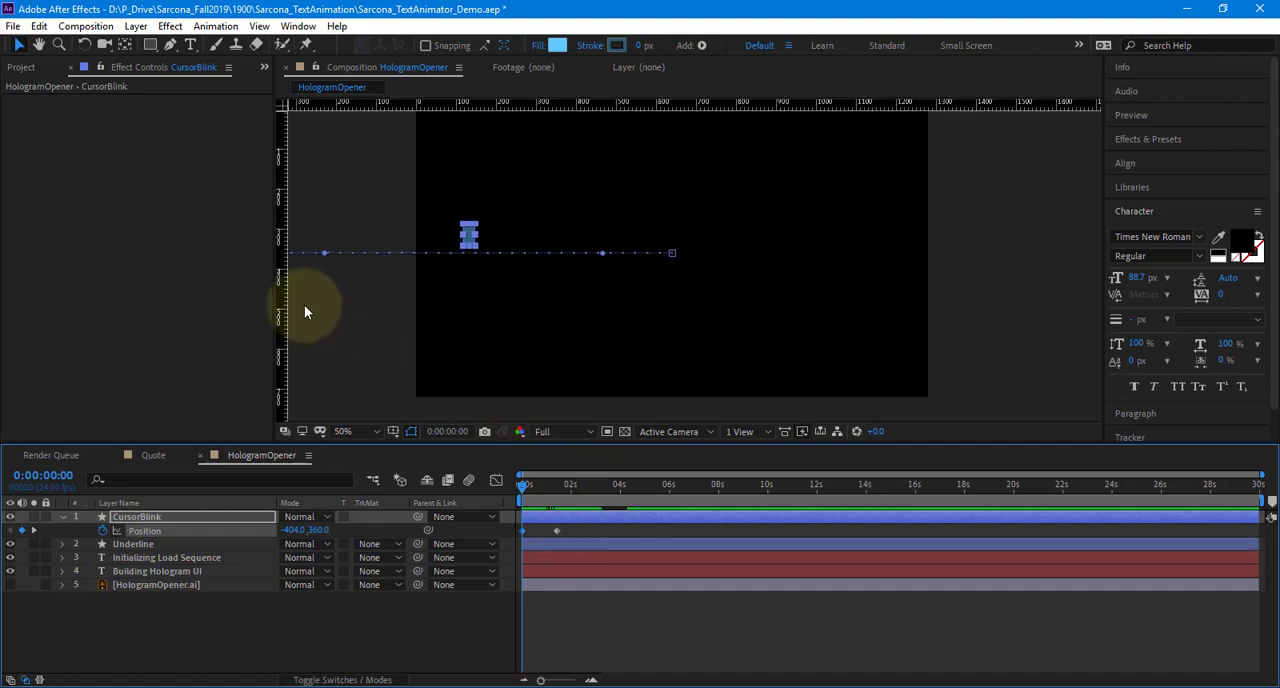
{"action": "left_click_drag", "start_coordinate": [523, 486], "coordinate": [677, 487]}
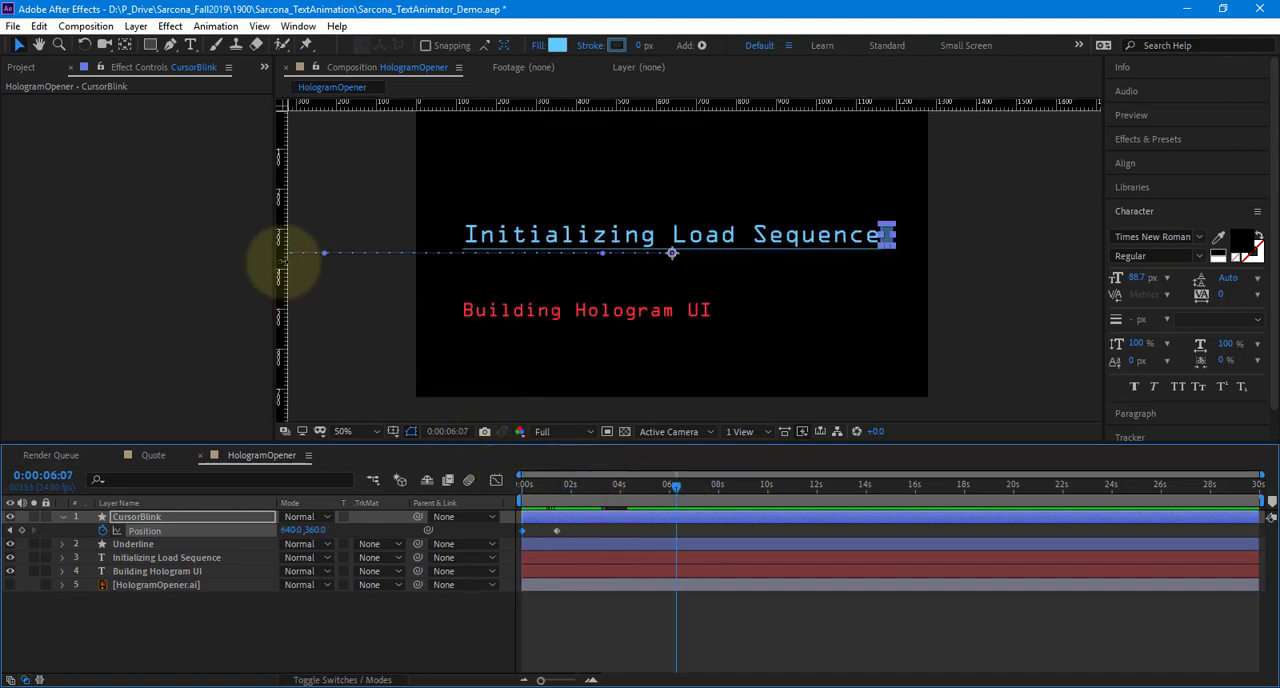
{"action": "left_click_drag", "start_coordinate": [282, 260], "coordinate": [464, 262]}
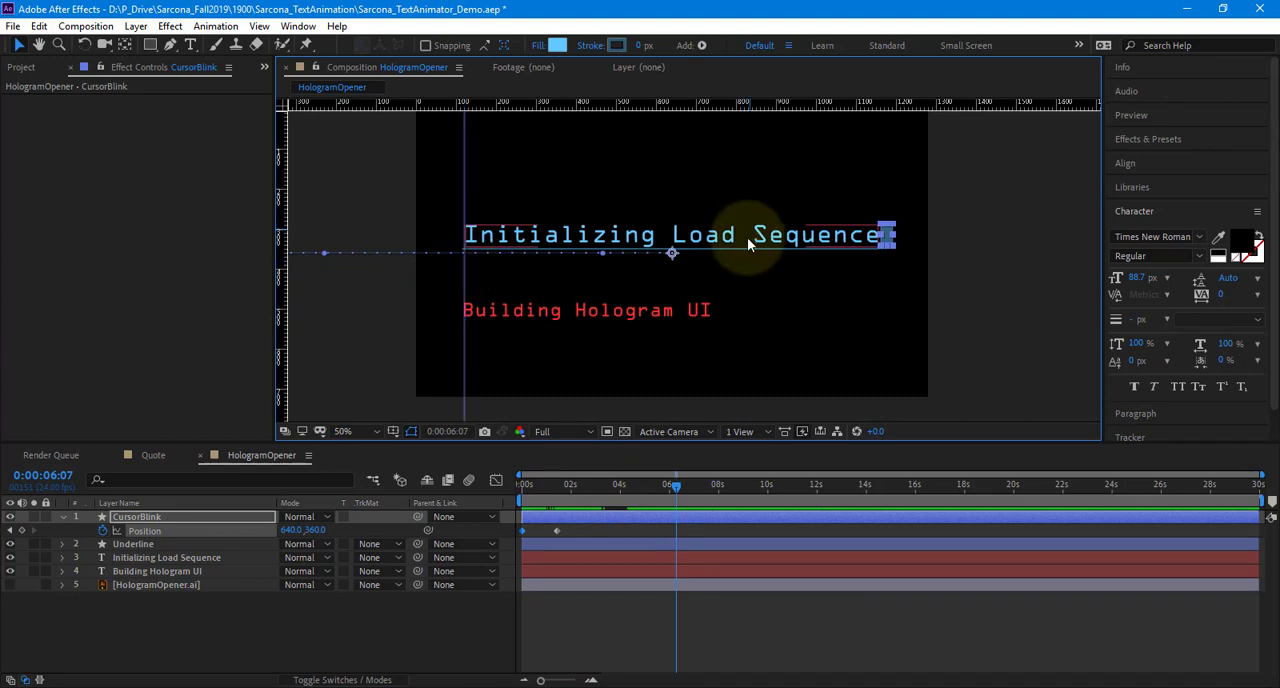
Examine the cursor block's alignment with the guide at the first frame and with the end of the heading at 0:00:01:13
{"action": "left_click", "coordinate": [527, 482]}
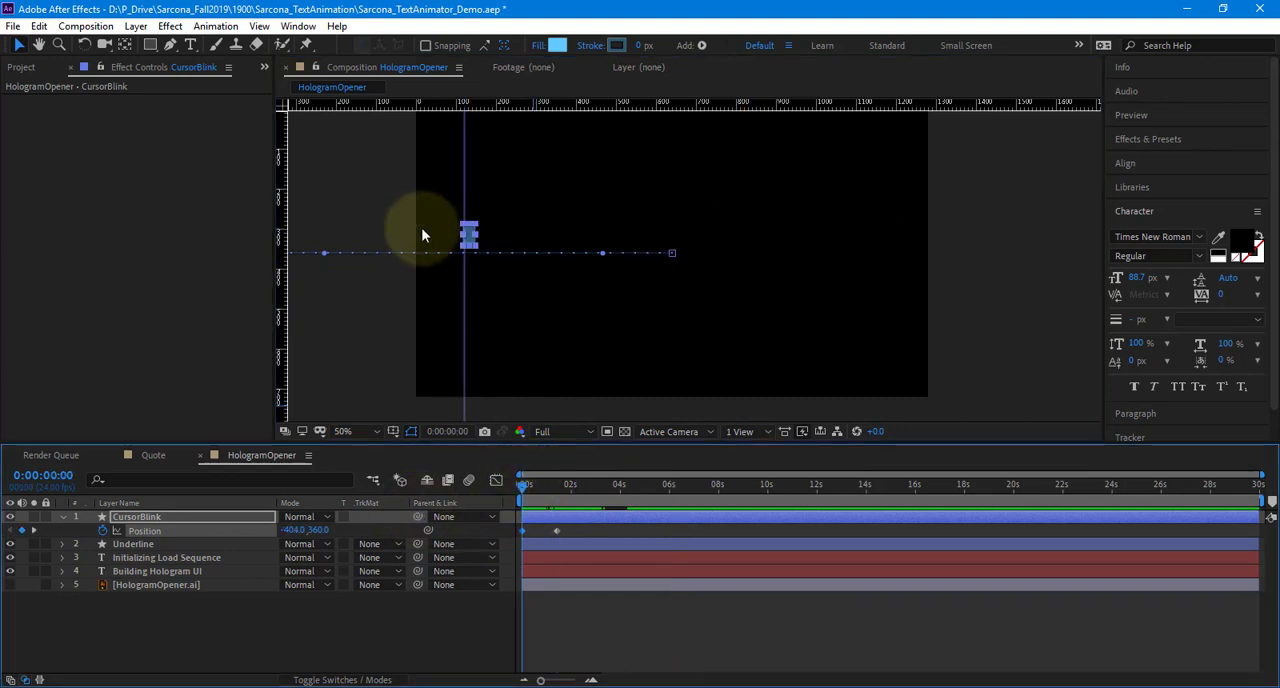
{"action": "scroll", "coordinate": [422, 229], "scroll_direction": "up", "scroll_amount": 2}
{"action": "left_click_drag", "start_coordinate": [423, 230], "coordinate": [650, 342]}
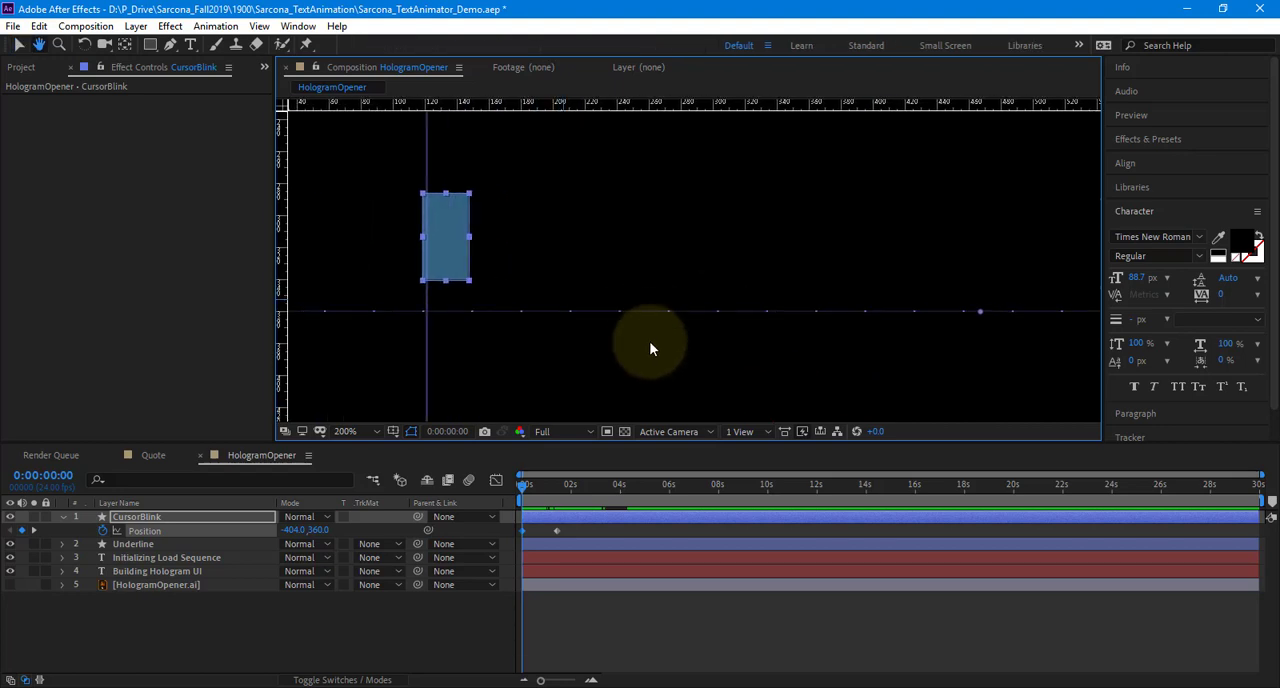
{"action": "key", "text": "comma"}
{"action": "left_click", "coordinate": [547, 484]}
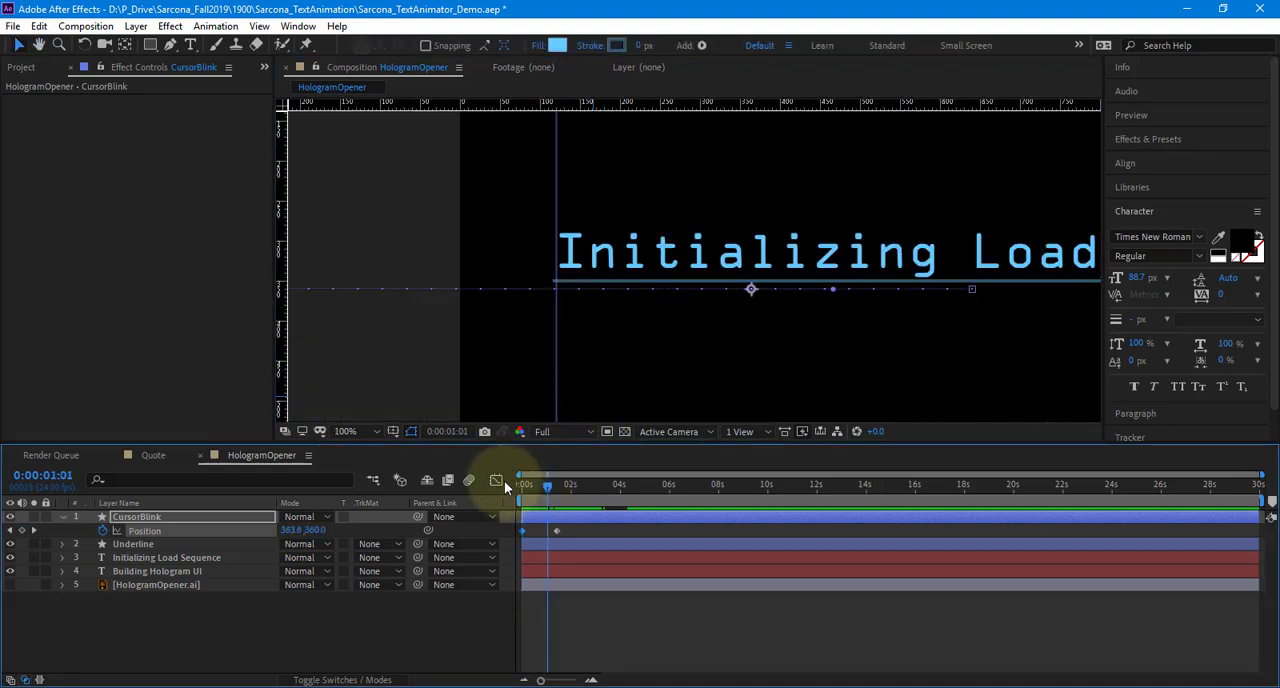
{"action": "left_click_drag", "start_coordinate": [504, 481], "coordinate": [560, 483]}
{"action": "scroll", "coordinate": [628, 322], "scroll_direction": "down", "scroll_amount": 1}
{"action": "left_click_drag", "start_coordinate": [643, 324], "coordinate": [494, 309]}
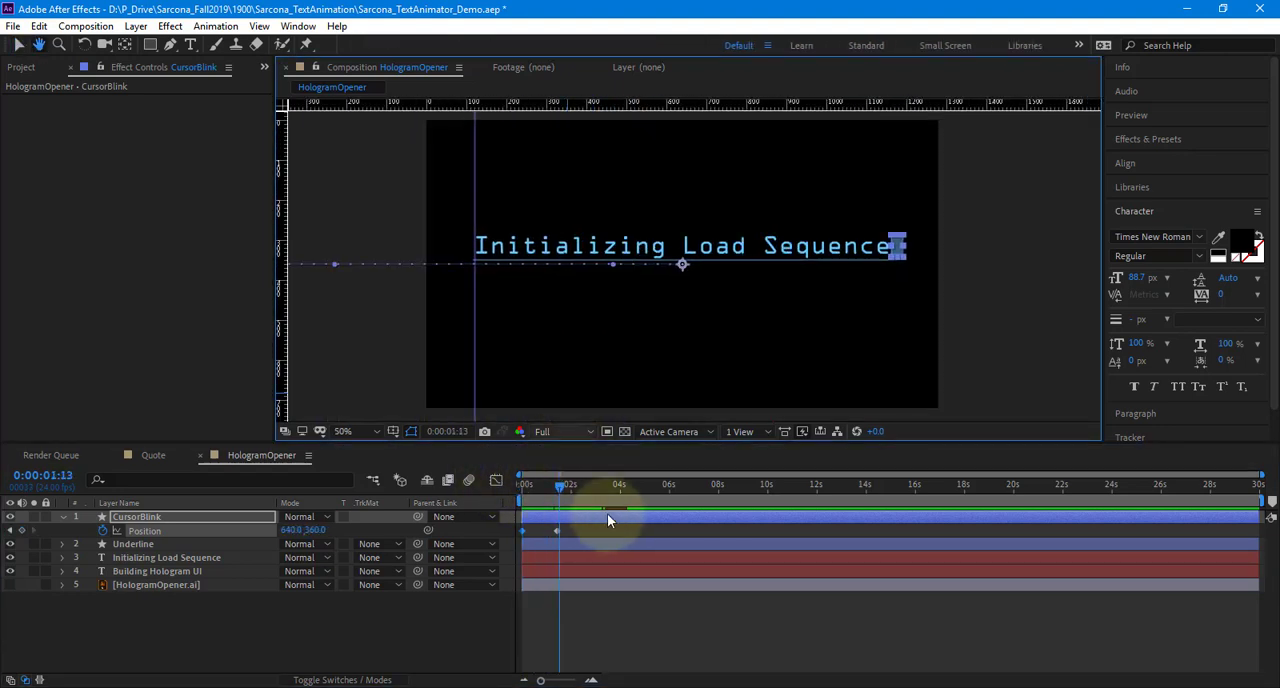
Preview the animation from the first frame to check how the cursor block follows the heading reveal
{"action": "left_click_drag", "start_coordinate": [558, 491], "coordinate": [448, 478]}
{"action": "key", "text": "v"}
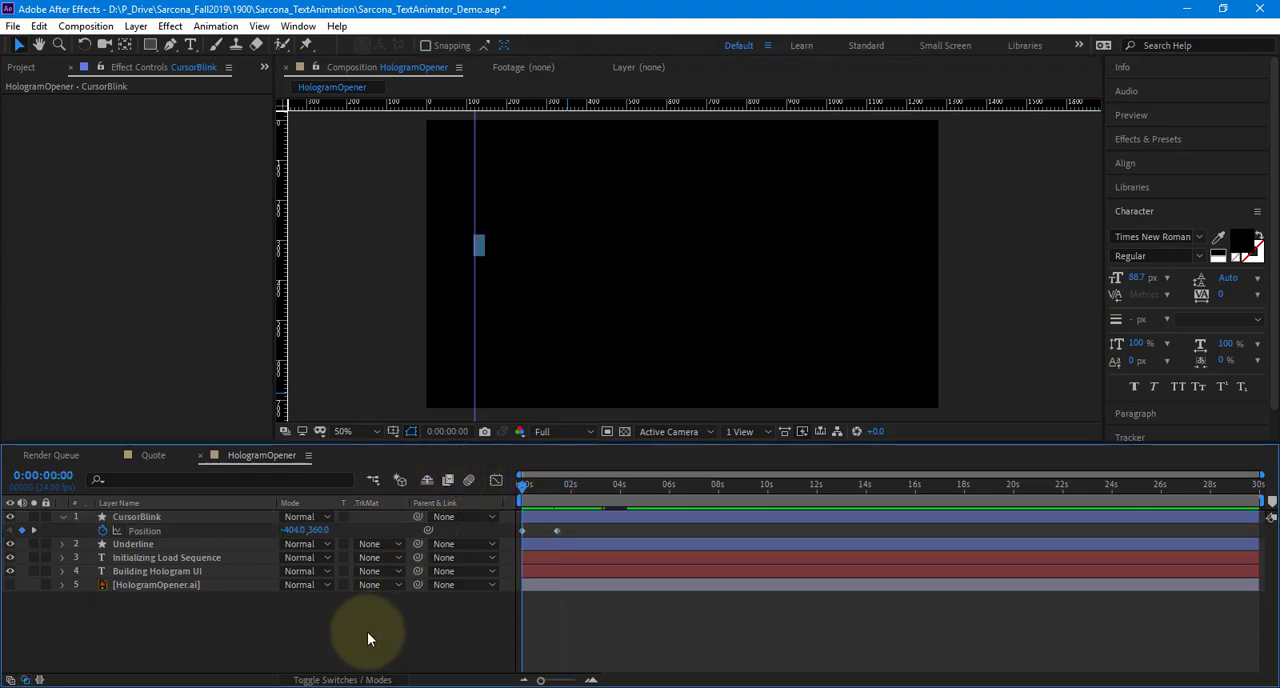
{"action": "key", "text": "space"}
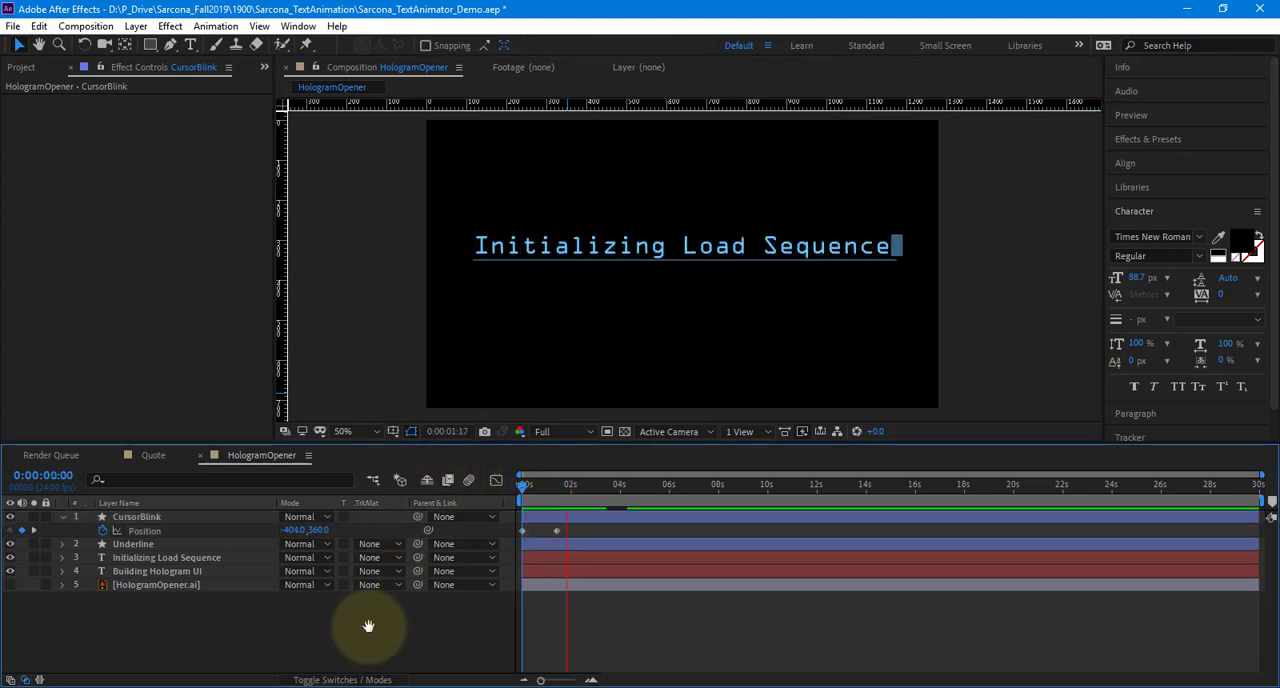
{"action": "key", "text": "space"}
{"action": "left_click_drag", "start_coordinate": [537, 486], "coordinate": [503, 490]}
{"action": "key", "text": "space"}
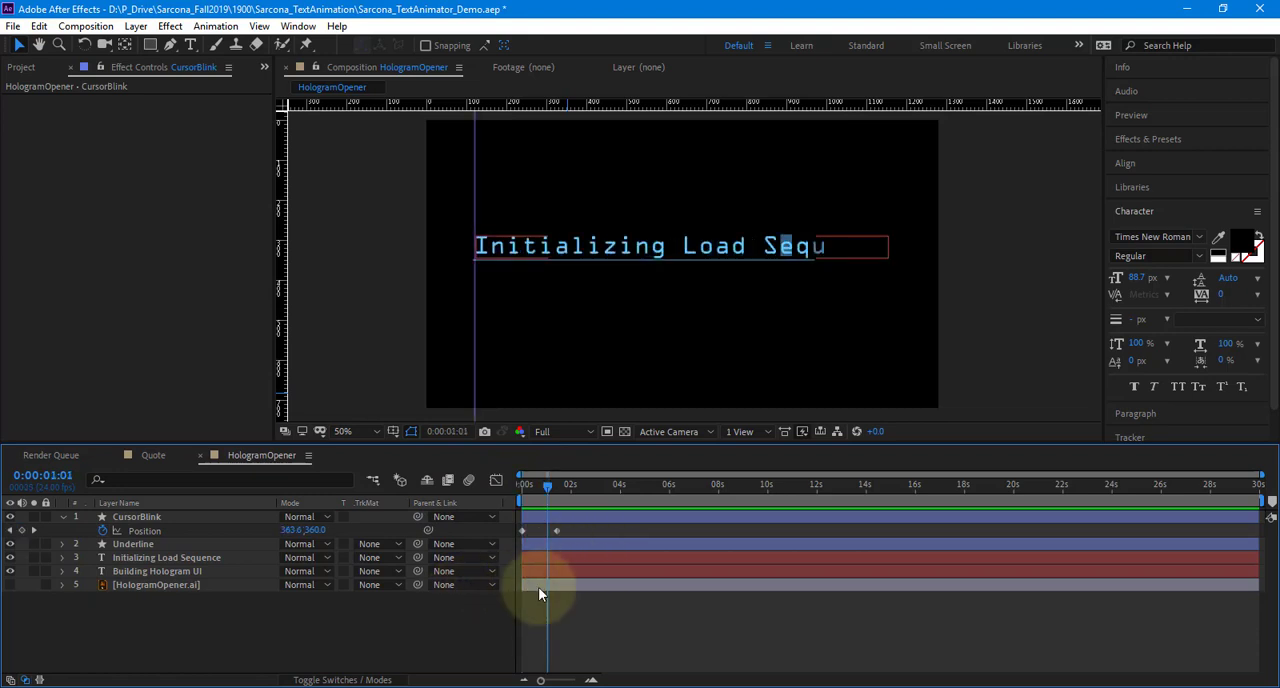
Shift the ending Position keyframe of CursorBlink earlier, to about 0:00:01:06, so the block keeps pace with the appearing letters
{"action": "left_click_drag", "start_coordinate": [543, 680], "coordinate": [573, 681]}
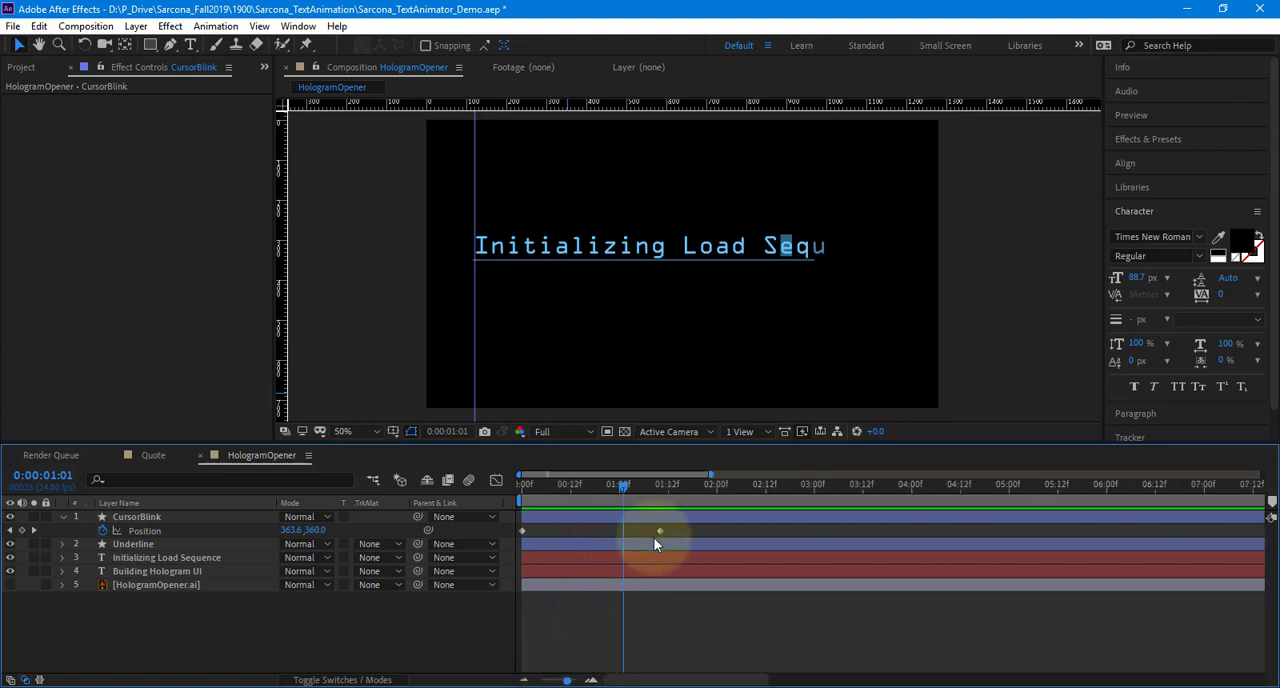
{"action": "left_click", "coordinate": [657, 532]}
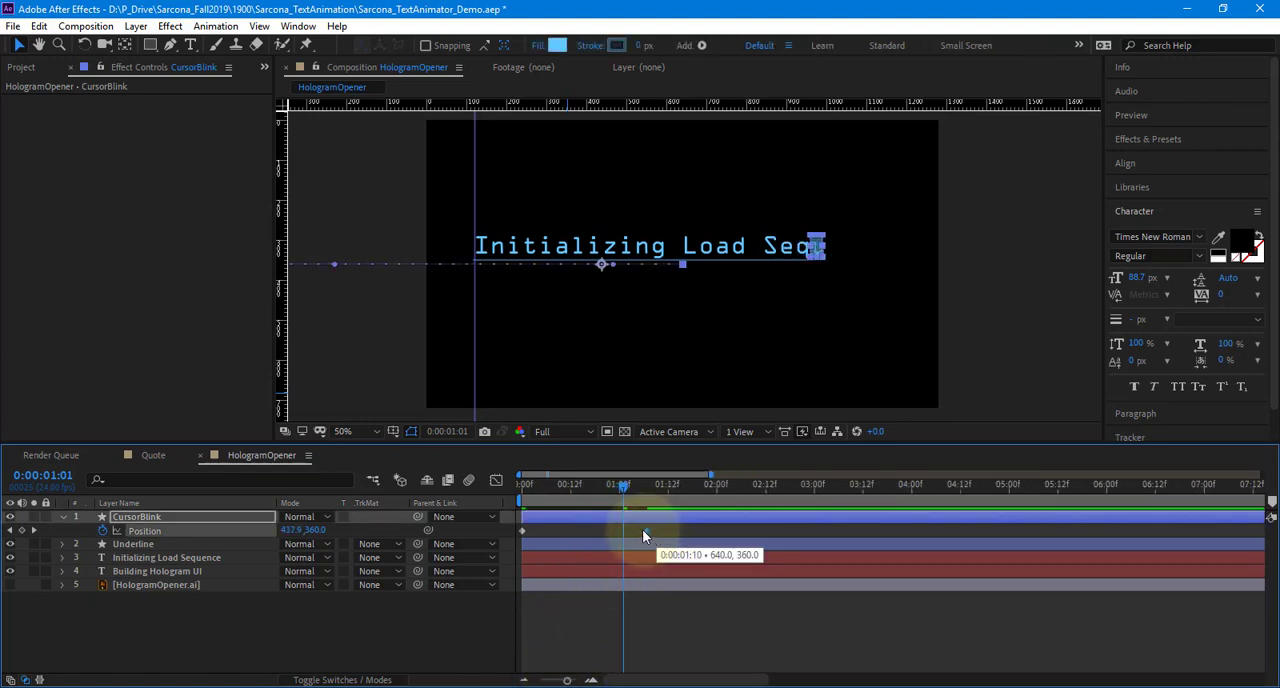
{"action": "left_click", "coordinate": [627, 486]}
{"action": "left_click_drag", "start_coordinate": [632, 488], "coordinate": [638, 489]}
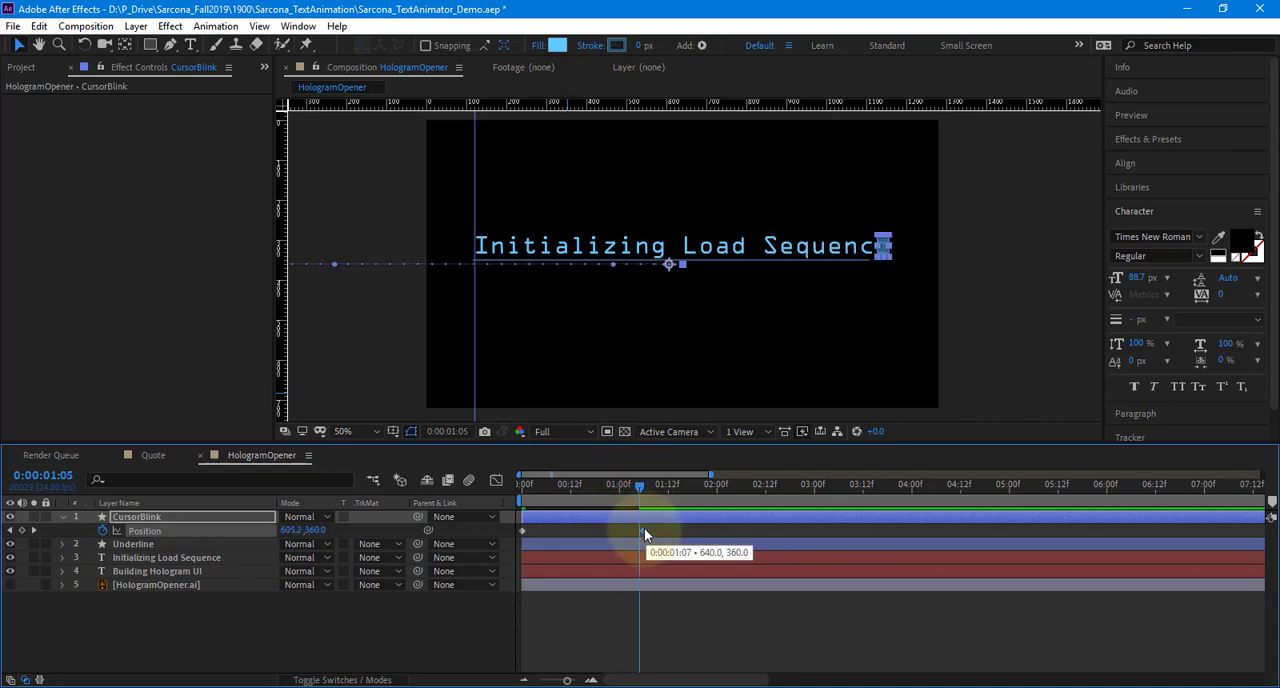
{"action": "left_click", "coordinate": [629, 488]}
{"action": "left_click_drag", "start_coordinate": [629, 488], "coordinate": [598, 488]}
Keyframe the Opacity of the CursorBlink layer at 100% on the first frame and 0% at 0:00:00:04
{"action": "key", "text": "Home"}
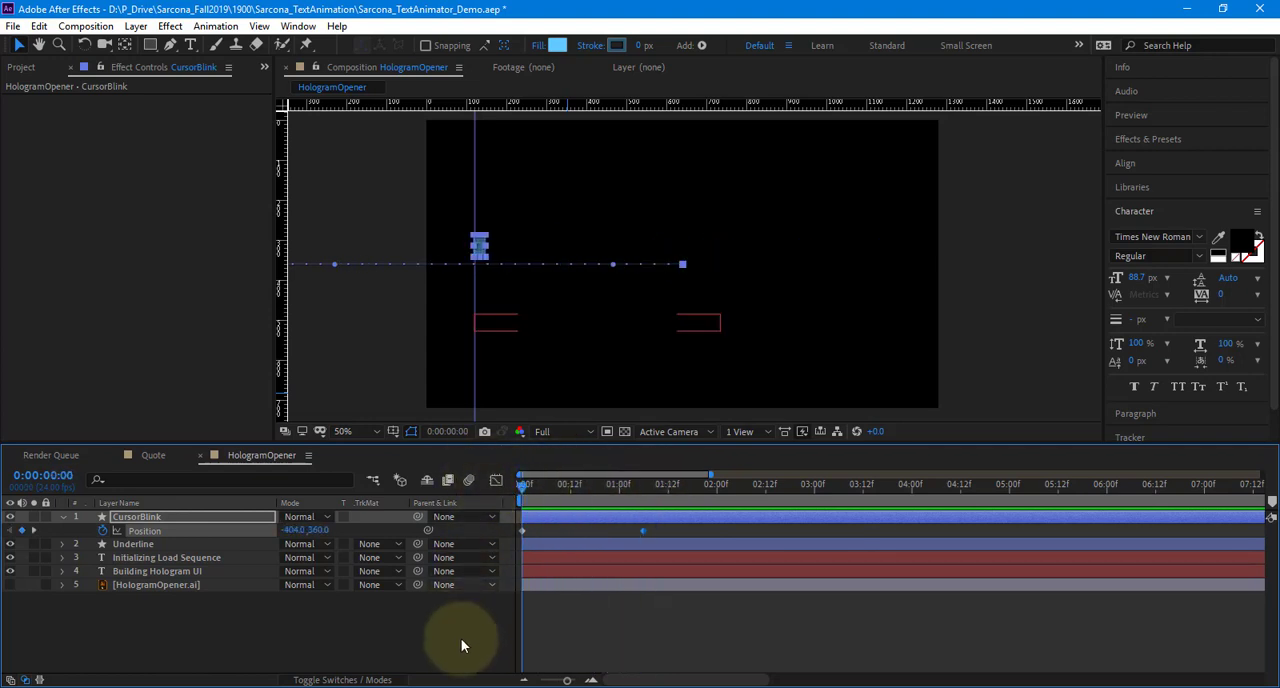
{"action": "left_click", "coordinate": [461, 638]}
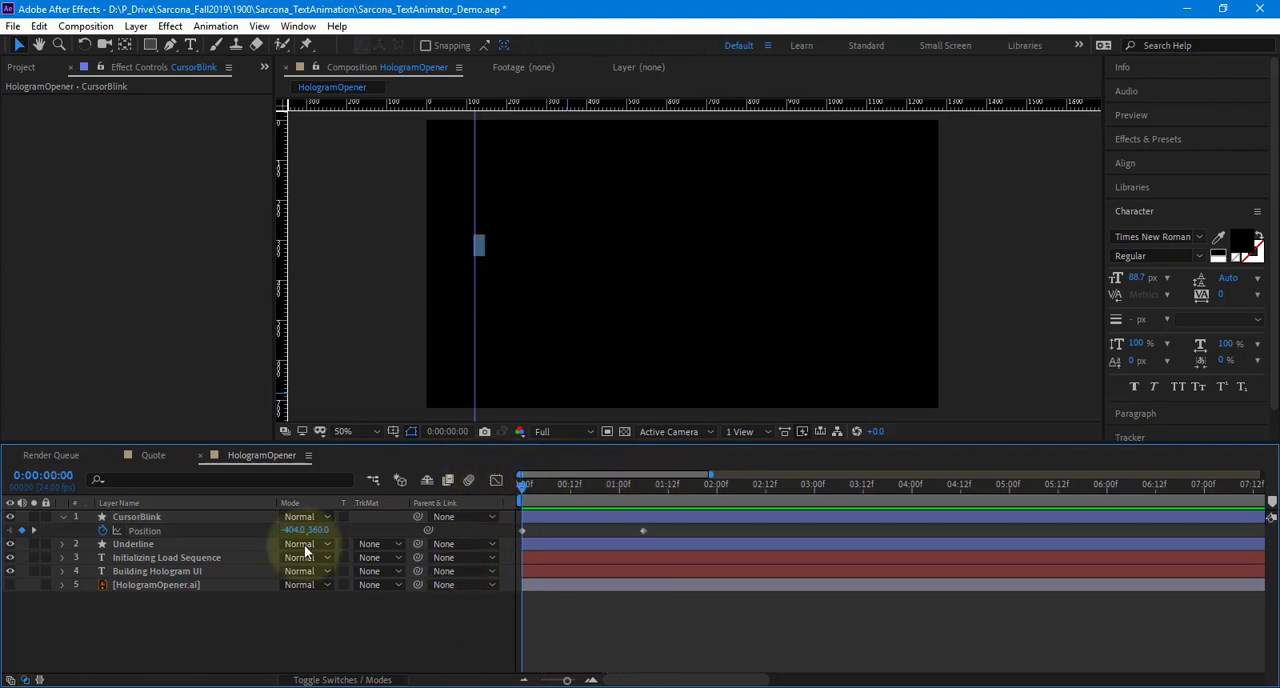
{"action": "left_click", "coordinate": [160, 516]}
{"action": "key", "text": "t"}
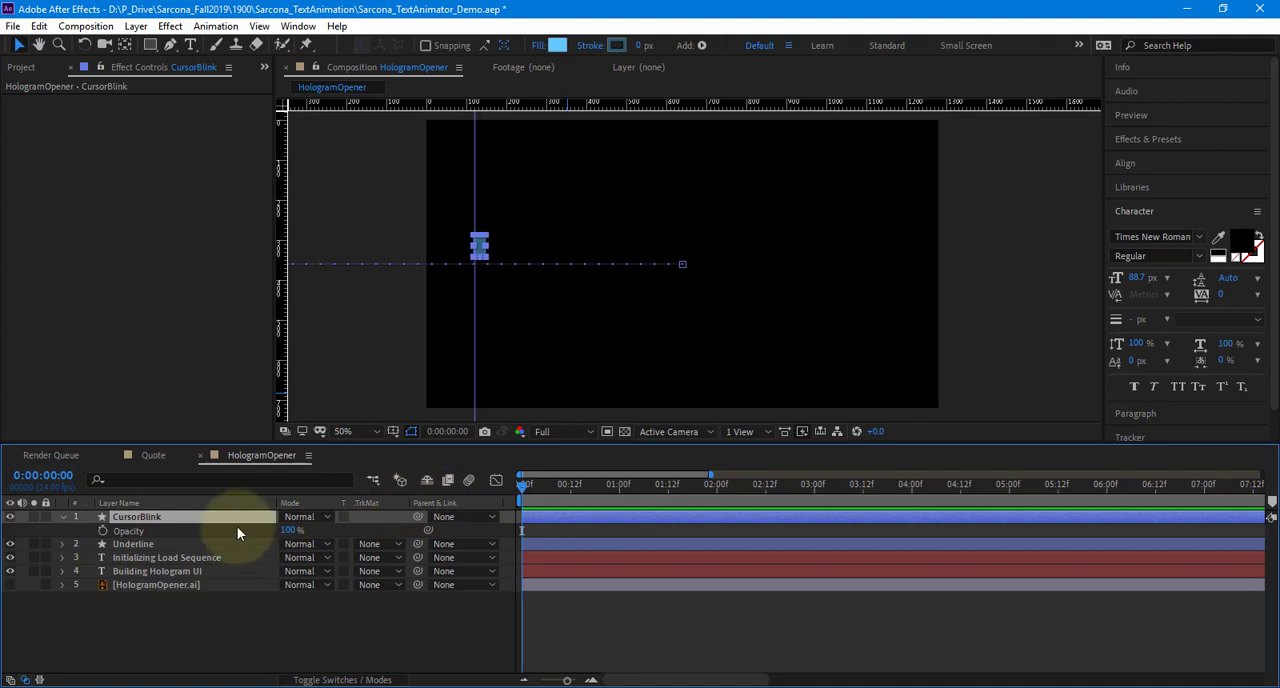
{"action": "left_click", "coordinate": [103, 532]}
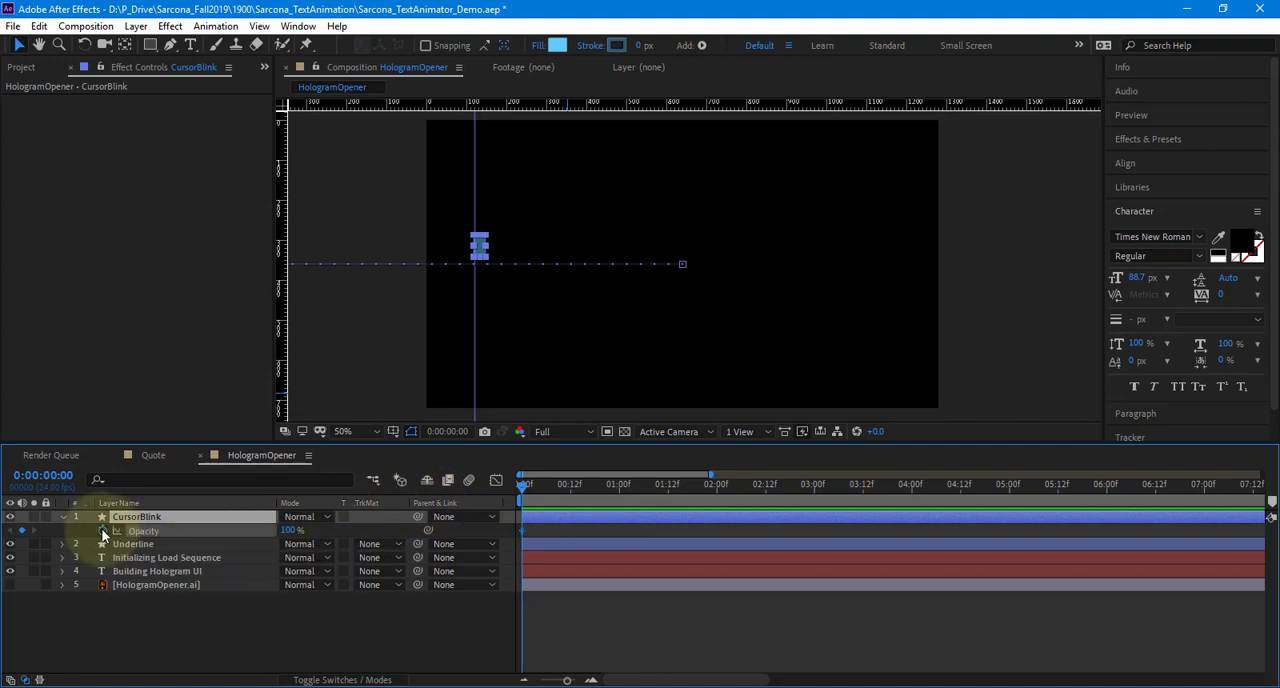
{"action": "left_click", "coordinate": [534, 487]}
{"action": "left_click", "coordinate": [538, 490]}
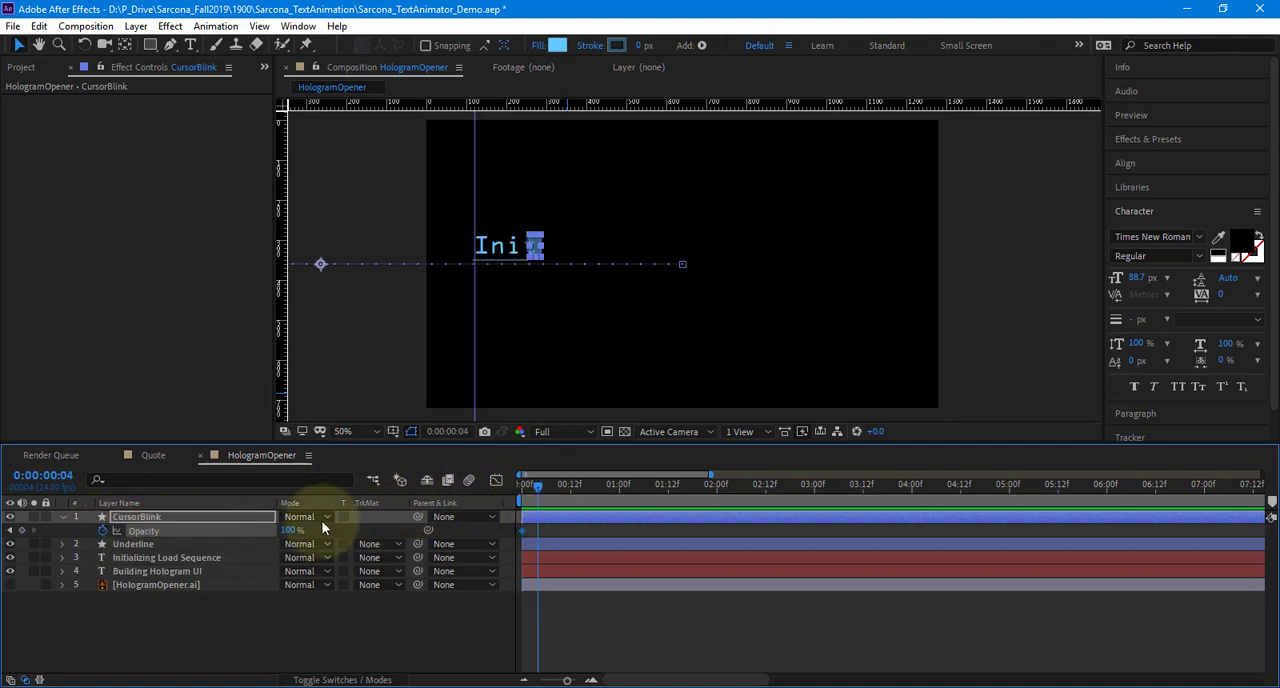
{"action": "left_click", "coordinate": [293, 530]}
{"action": "type", "text": "0"}
{"action": "key", "text": "Return"}
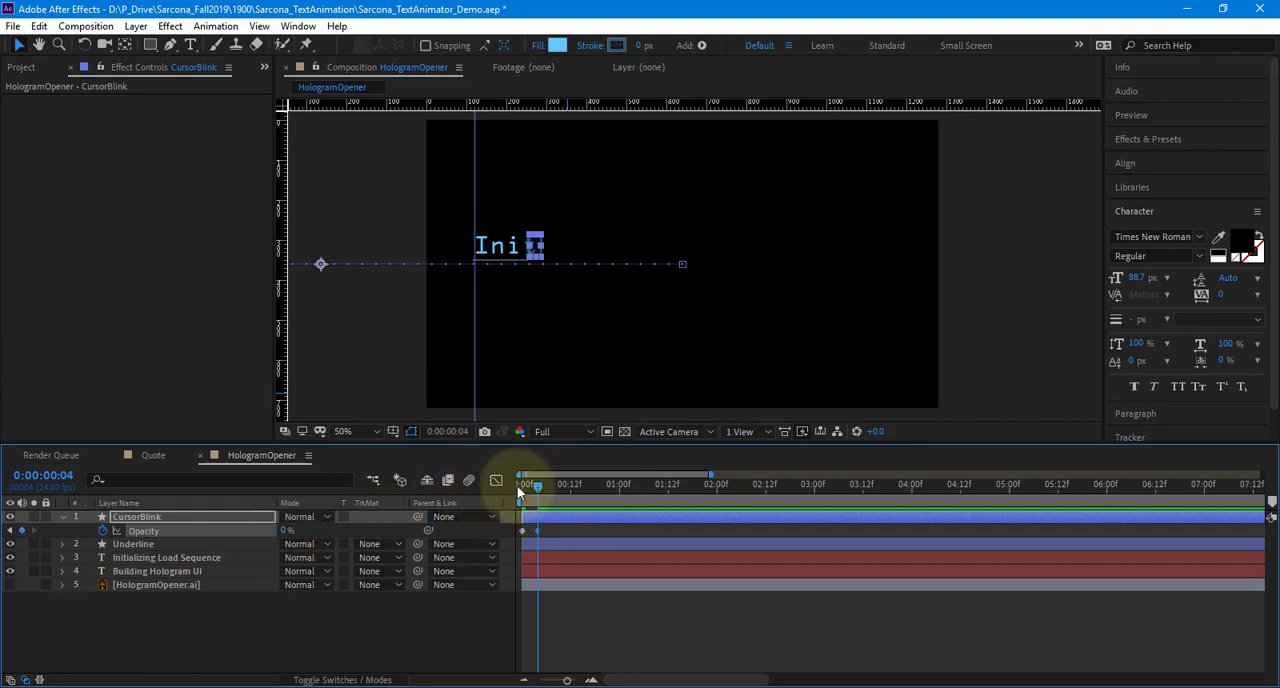
Add CursorBlink Opacity keyframes of 100% at 0:00:00:07 and 0% at 0:00:00:11
{"action": "left_click", "coordinate": [550, 486]}
{"action": "left_click", "coordinate": [290, 530]}
{"action": "type", "text": "100"}
{"action": "key", "text": "Return"}
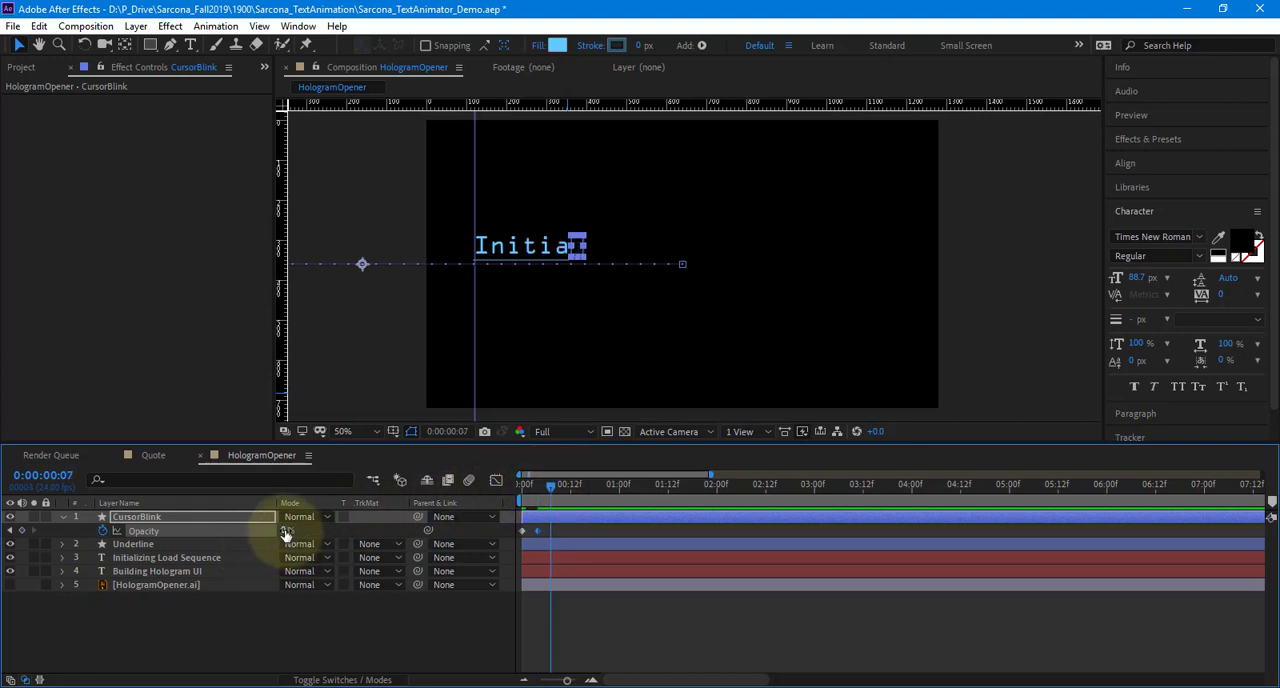
{"action": "left_click", "coordinate": [573, 489]}
{"action": "left_click_drag", "start_coordinate": [573, 489], "coordinate": [566, 489]}
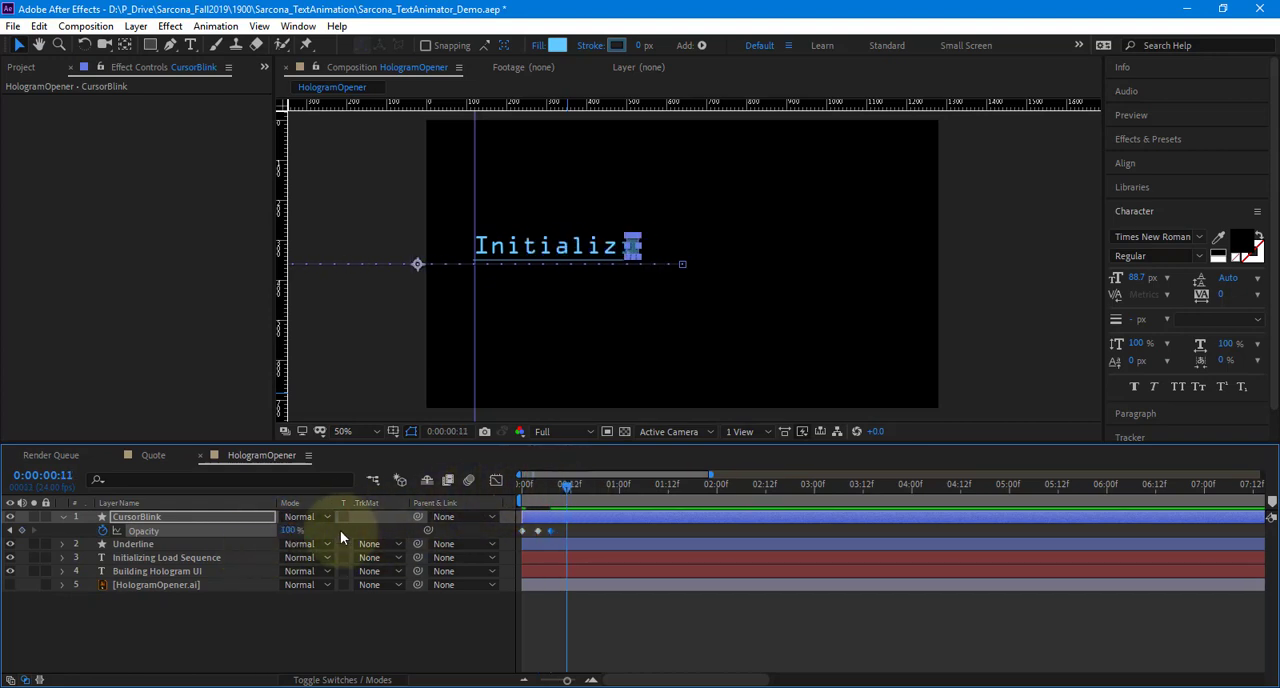
{"action": "left_click", "coordinate": [290, 530]}
{"action": "type", "text": "0"}
{"action": "key", "text": "Return"}
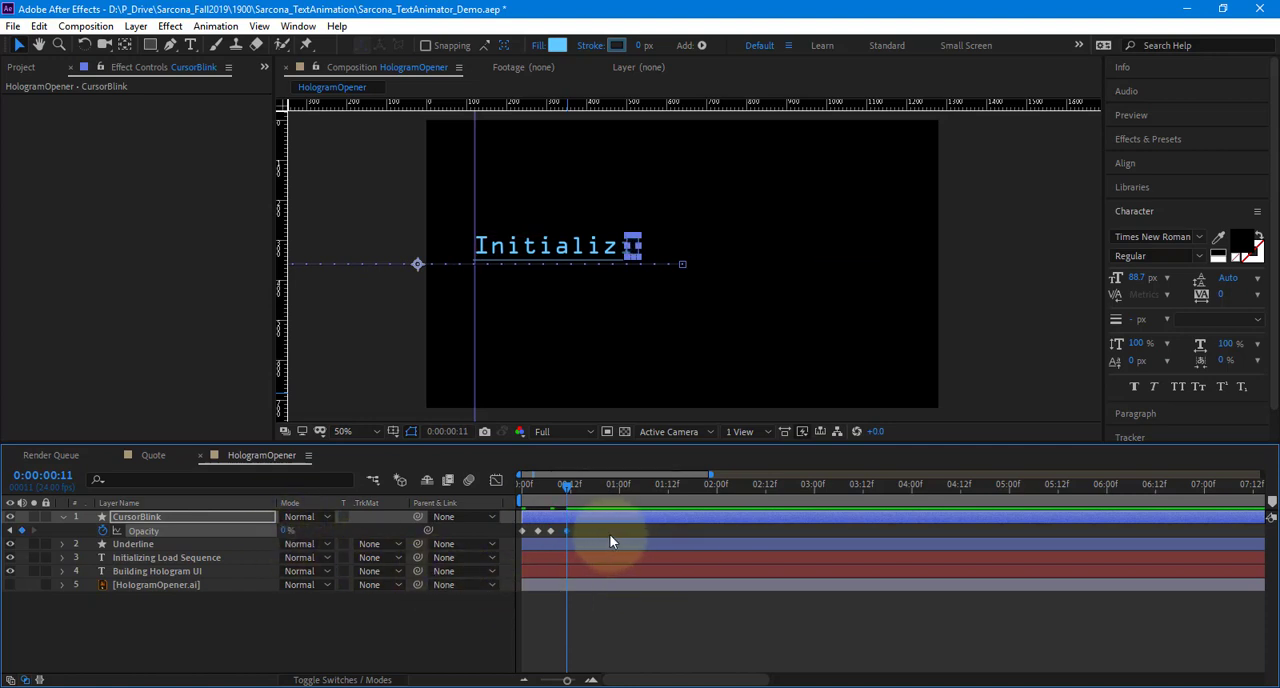
Replace the last two Opacity keyframes with repeated copies of the first pair, spaced roughly half a second apart, and preview the blinking
{"action": "left_click_drag", "start_coordinate": [575, 533], "coordinate": [546, 534]}
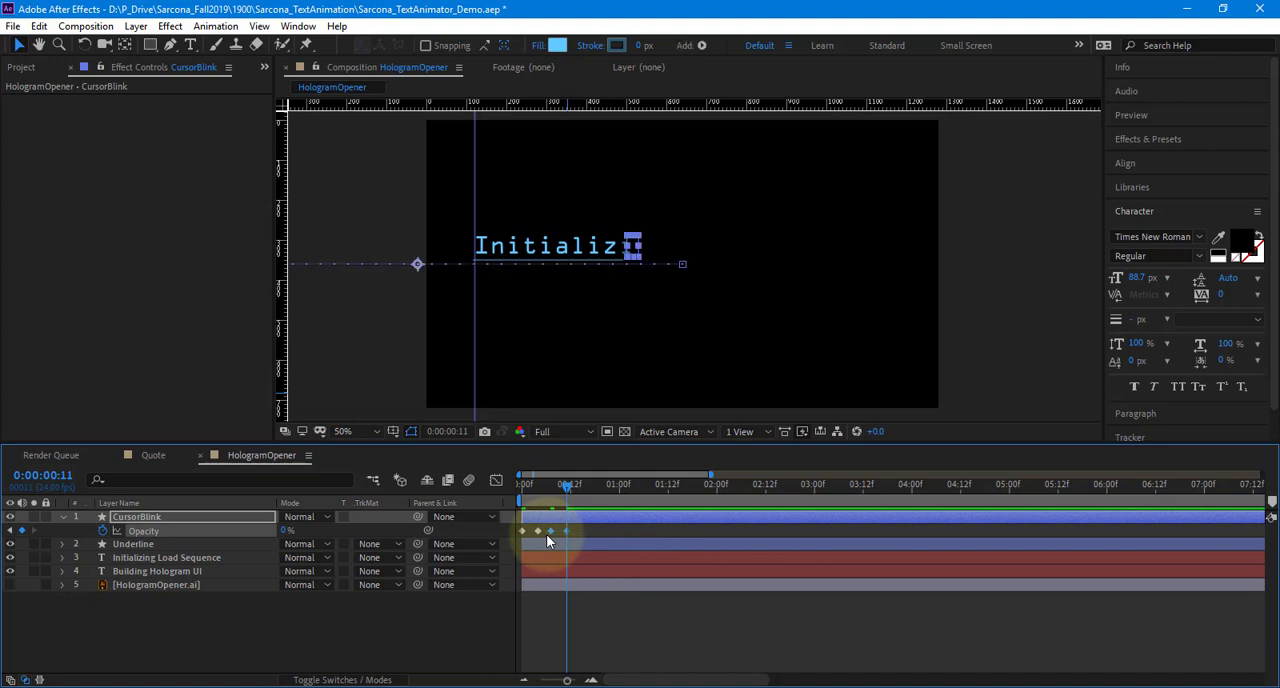
{"action": "key", "text": "Delete"}
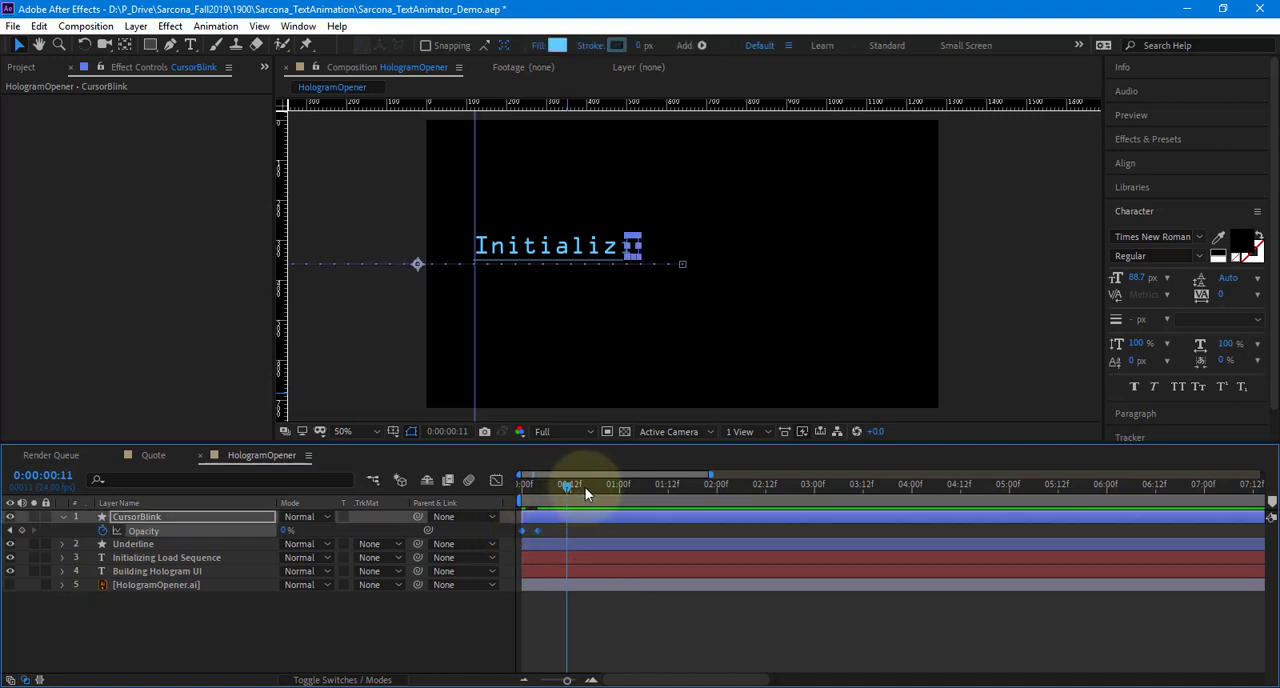
{"action": "left_click", "coordinate": [621, 501]}
{"action": "key", "text": "ctrl+v"}
{"action": "left_click", "coordinate": [665, 500]}
{"action": "key", "text": "ctrl+v"}
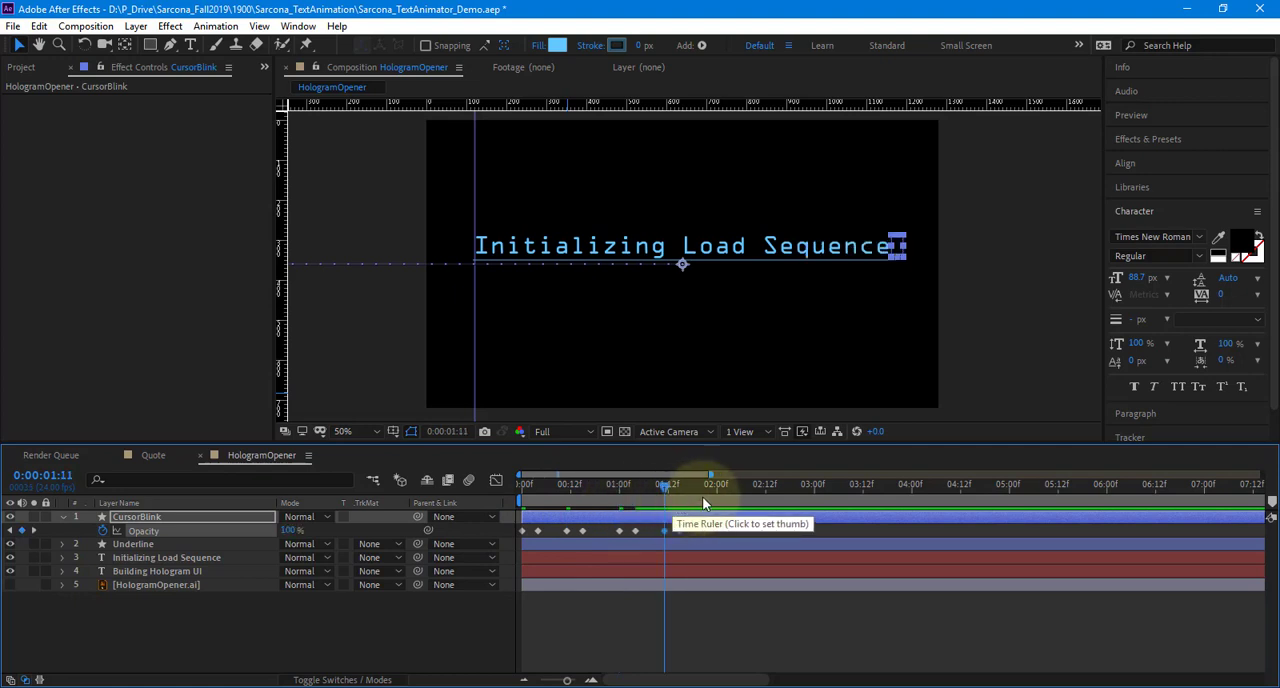
{"action": "left_click", "coordinate": [709, 497]}
{"action": "key", "text": "ctrl+v"}
{"action": "left_click", "coordinate": [775, 497]}
{"action": "key", "text": "ctrl+v"}
{"action": "left_click_drag", "start_coordinate": [568, 495], "coordinate": [412, 615]}
{"action": "key", "text": "space"}
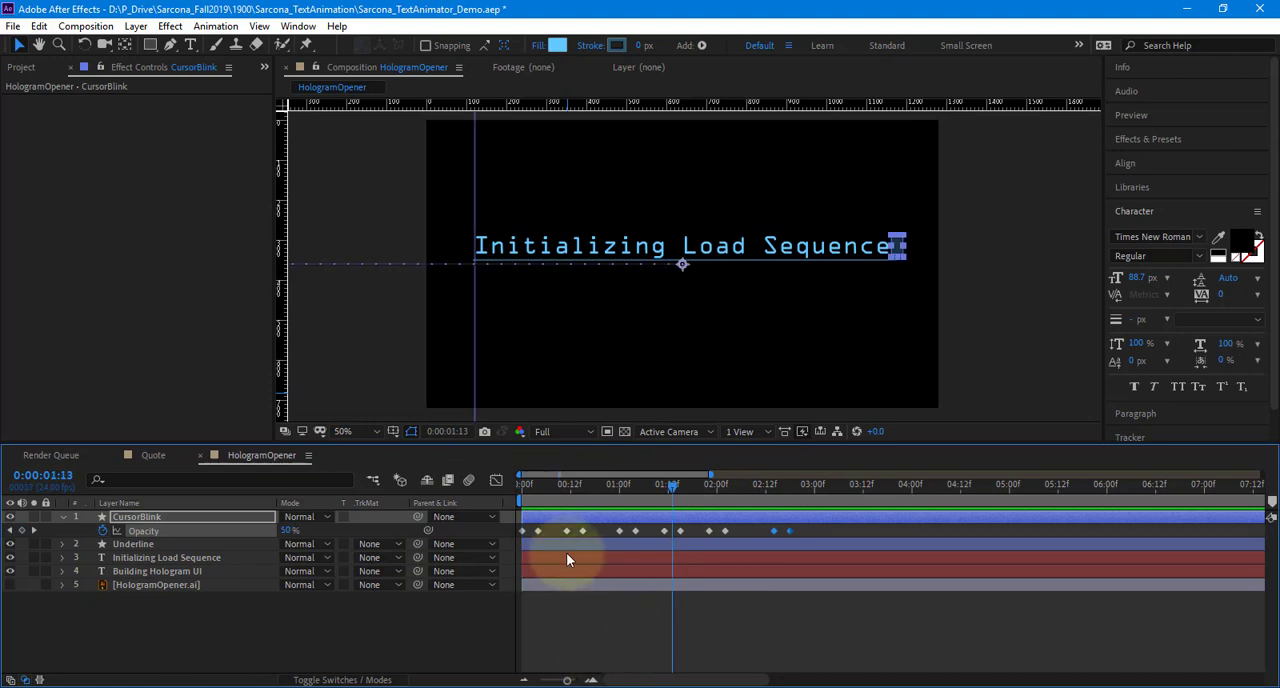
Delete every CursorBlink Opacity keyframe after the first pair and preview the animation from the first frame
{"action": "left_click_drag", "start_coordinate": [554, 532], "coordinate": [845, 540]}
{"action": "key", "text": "Delete"}
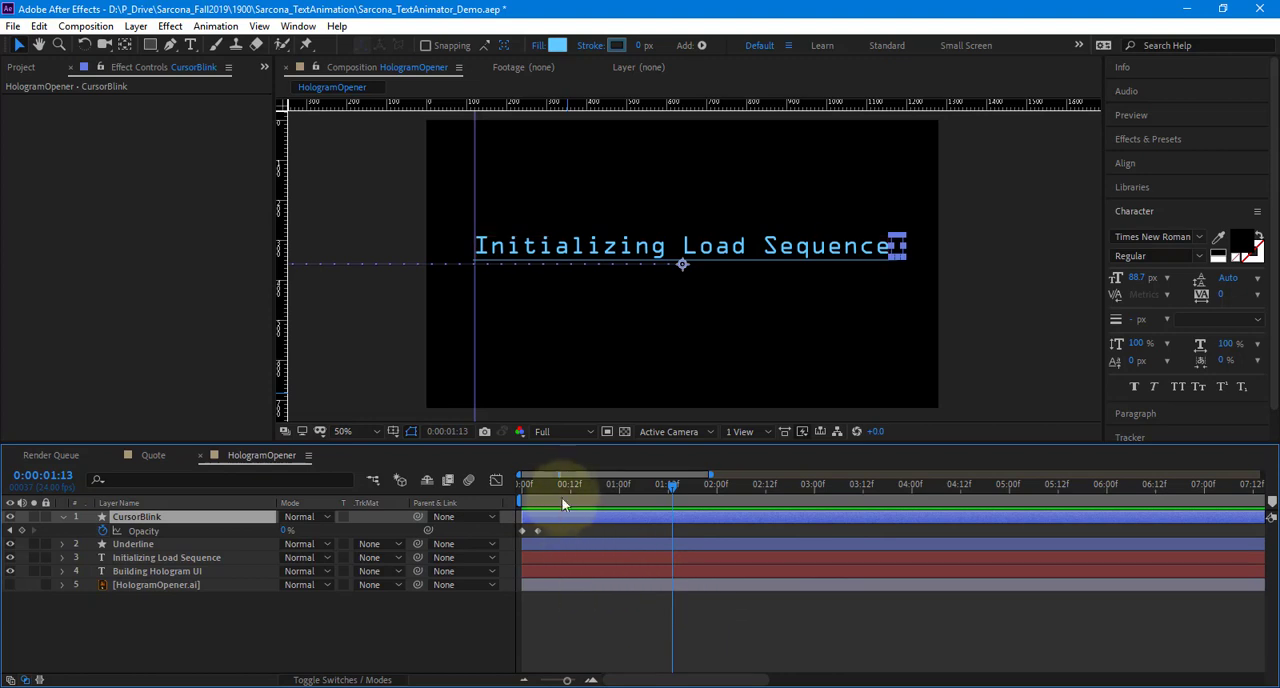
{"action": "key", "text": "Home"}
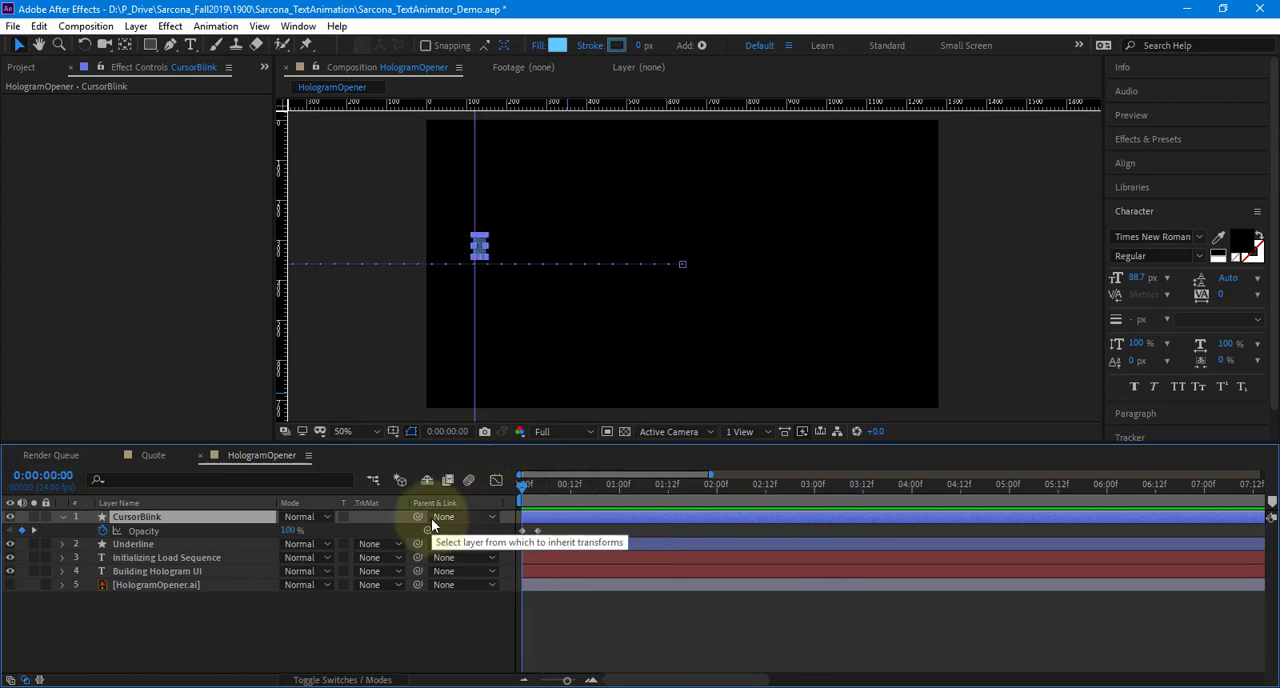
{"action": "key", "text": "space"}
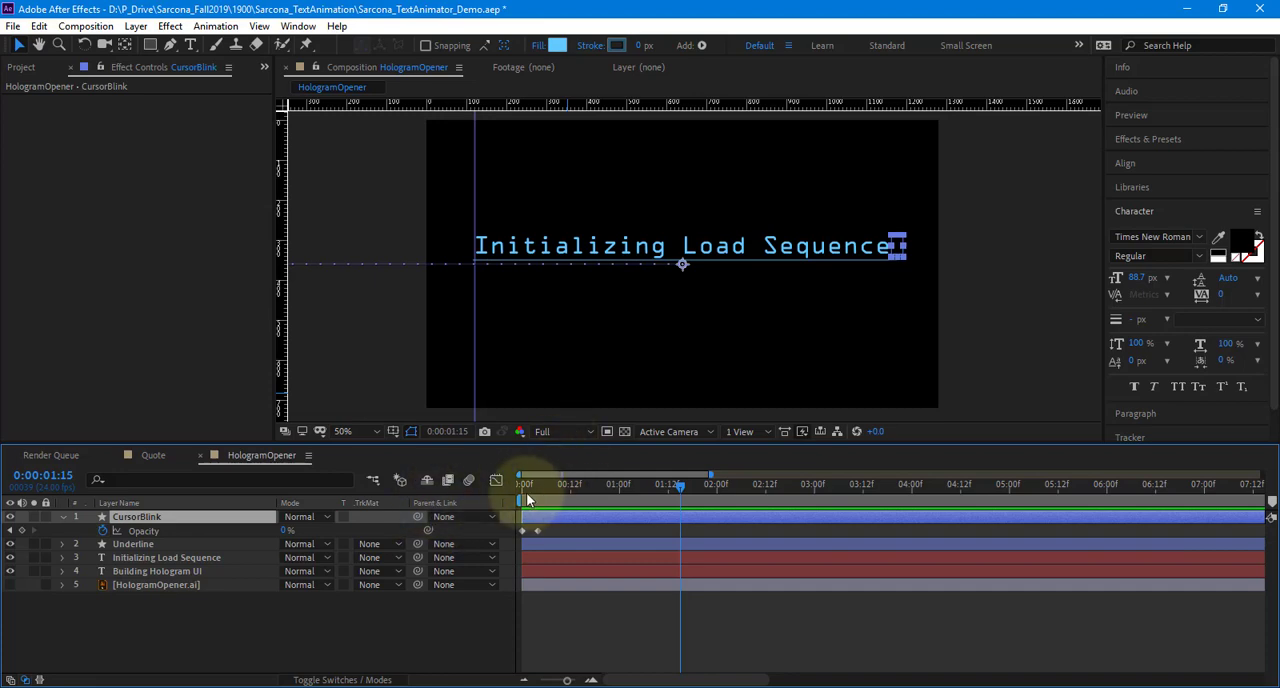
{"action": "key", "text": "space"}
Switch to the browser, search all Google results for "after effects loopout" and open School of Motion's article on the loop expression
{"action": "left_click", "coordinate": [93, 687]}
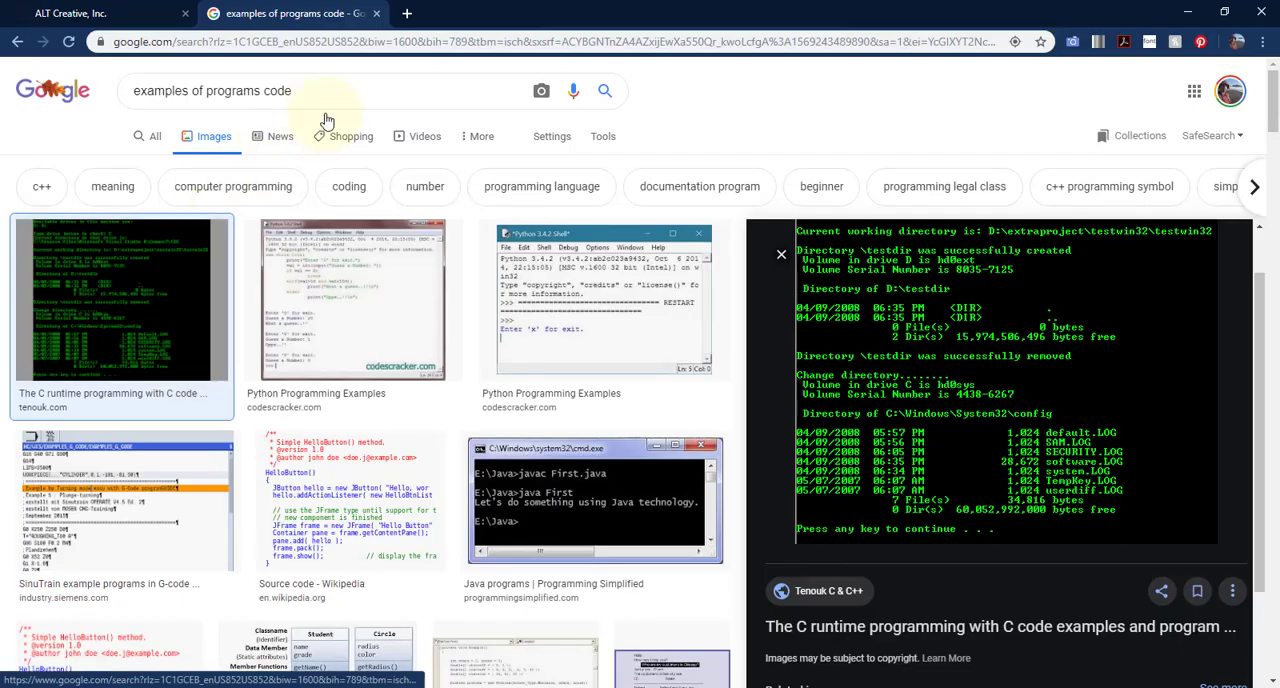
{"action": "triple_click", "coordinate": [257, 92]}
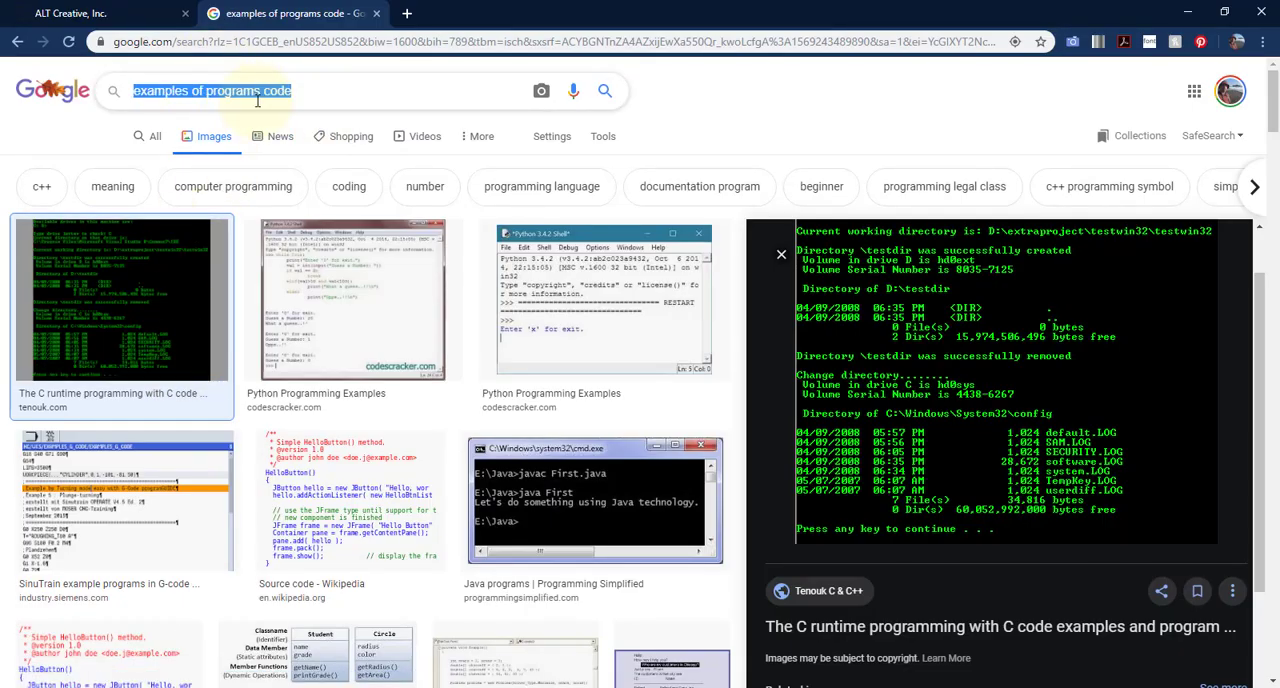
{"action": "type", "text": "after effects "}
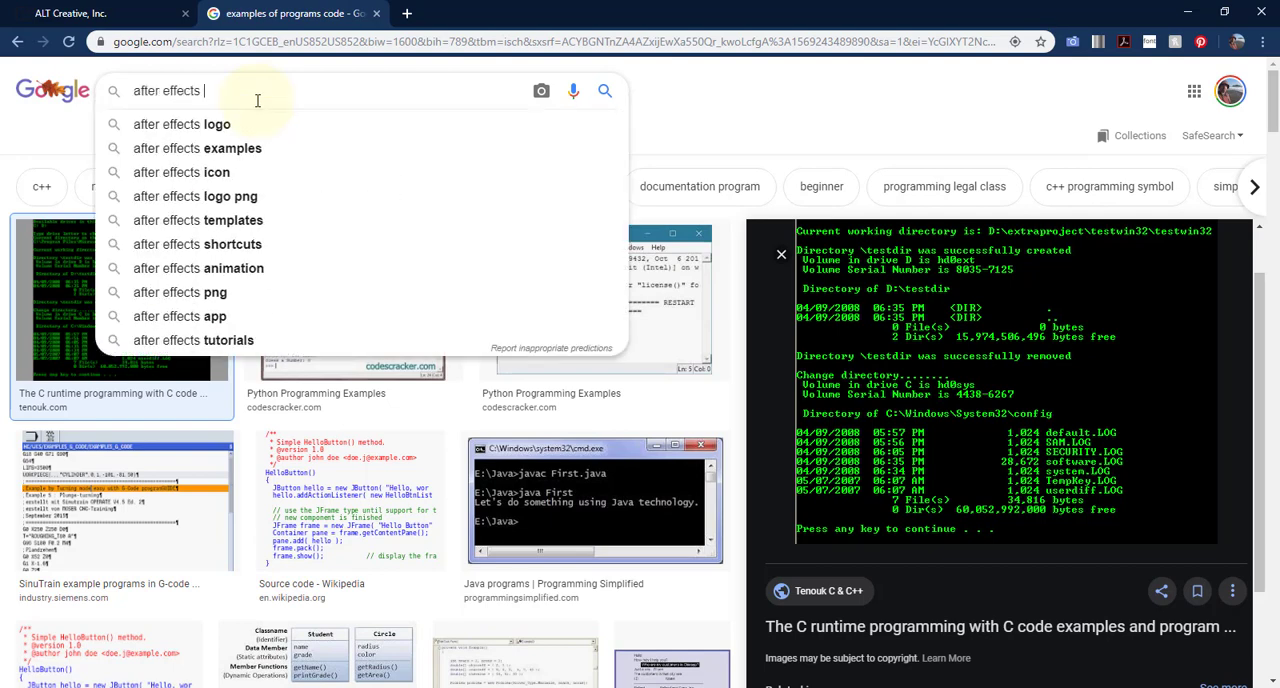
{"action": "type", "text": "loopout"}
{"action": "key", "text": "Return"}
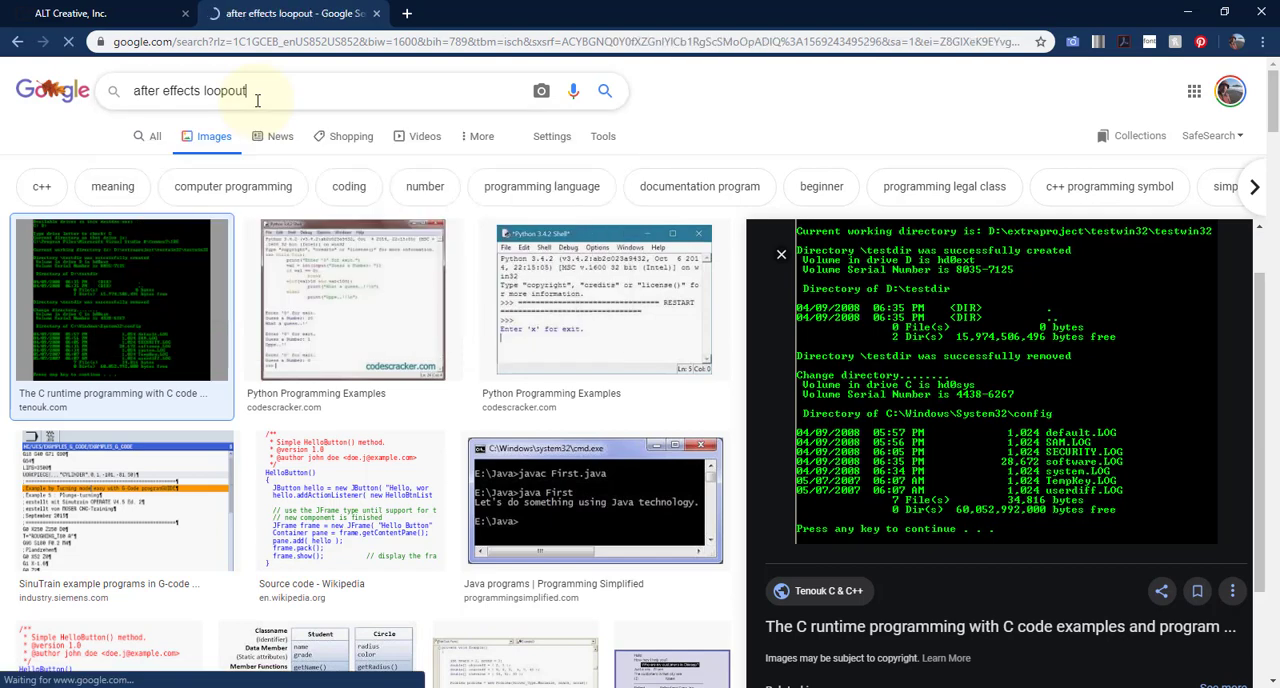
{"action": "left_click", "coordinate": [150, 136]}
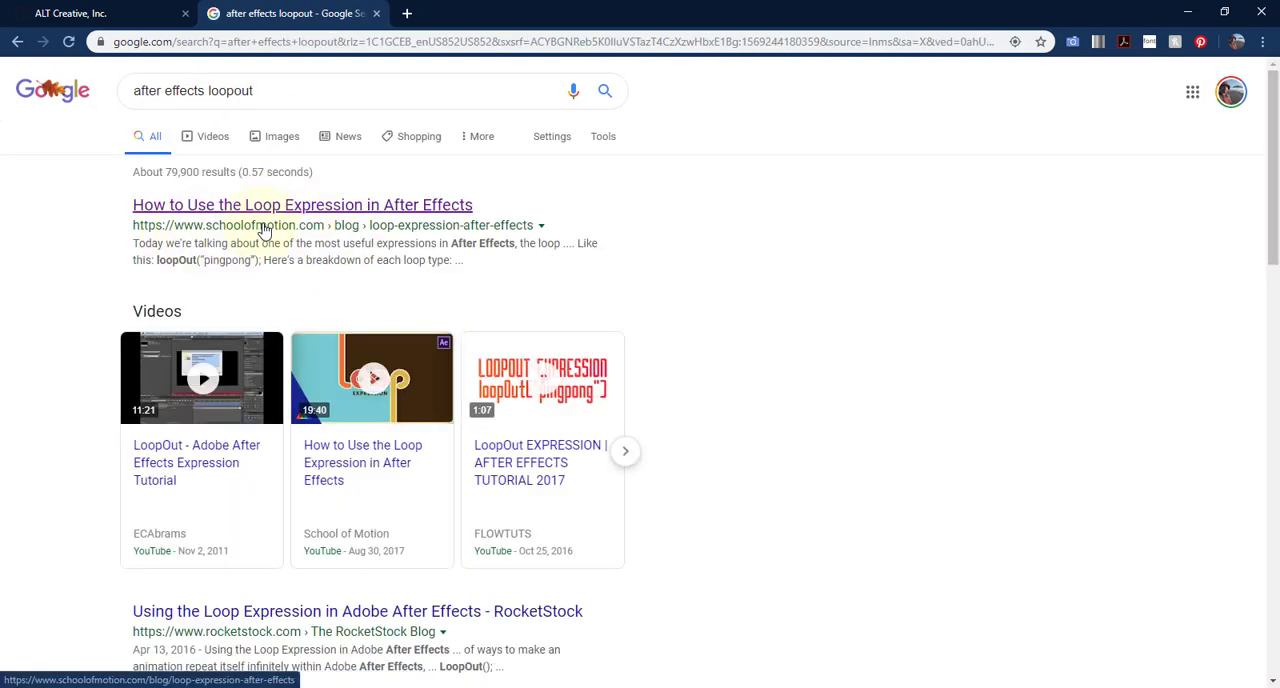
{"action": "left_click", "coordinate": [287, 205]}
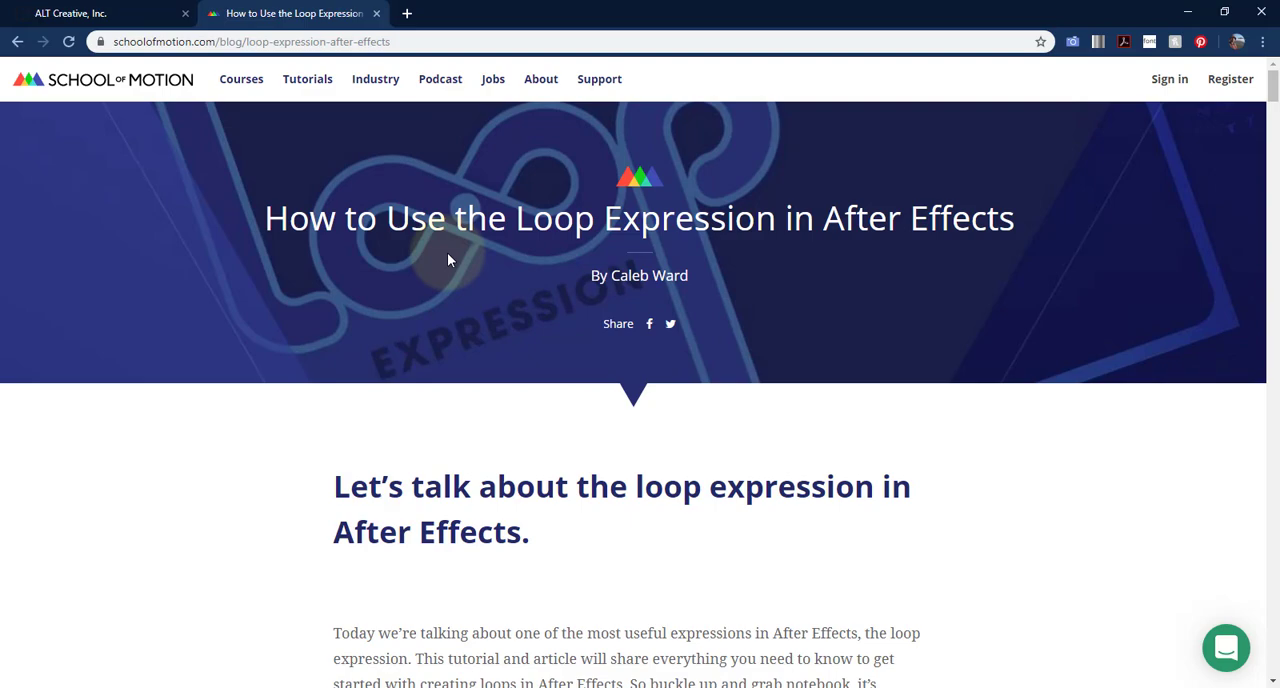
Examine the article's example loop expressions and its breakdown into property, type and modifier
{"action": "scroll", "coordinate": [448, 260], "scroll_direction": "down", "scroll_amount": 15}
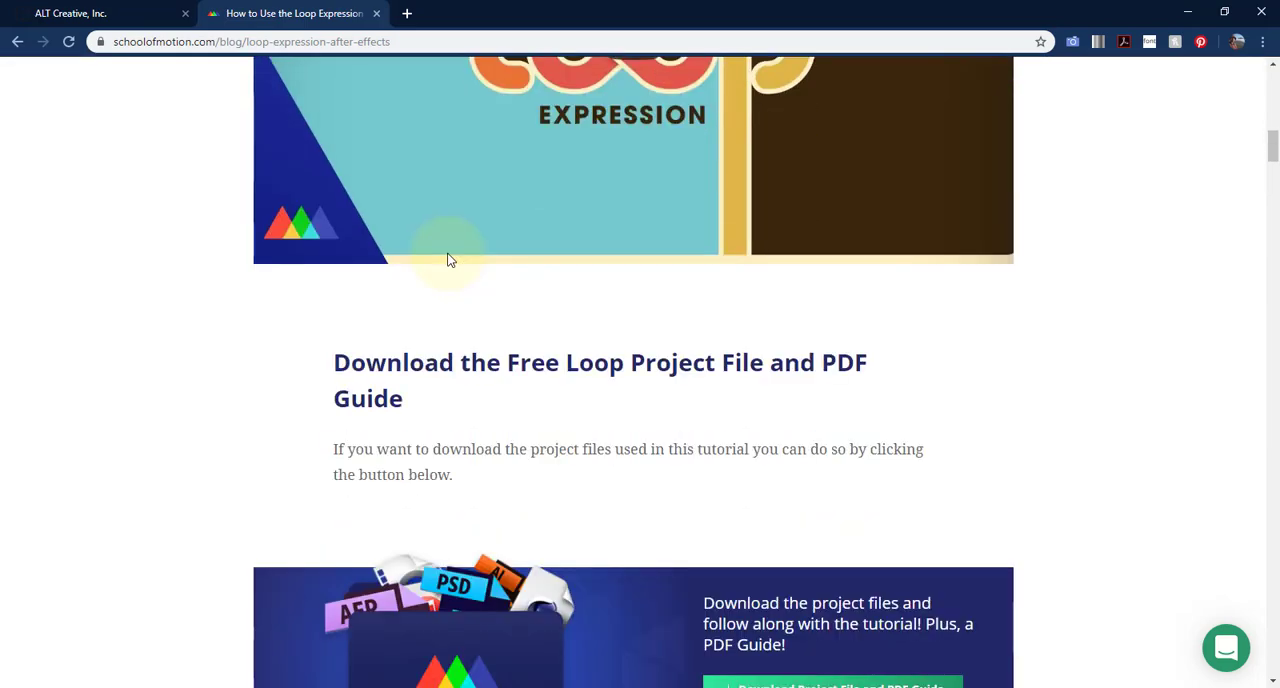
{"action": "scroll", "coordinate": [448, 260], "scroll_direction": "down", "scroll_amount": 1}
{"action": "scroll", "coordinate": [448, 260], "scroll_direction": "down", "scroll_amount": 13}
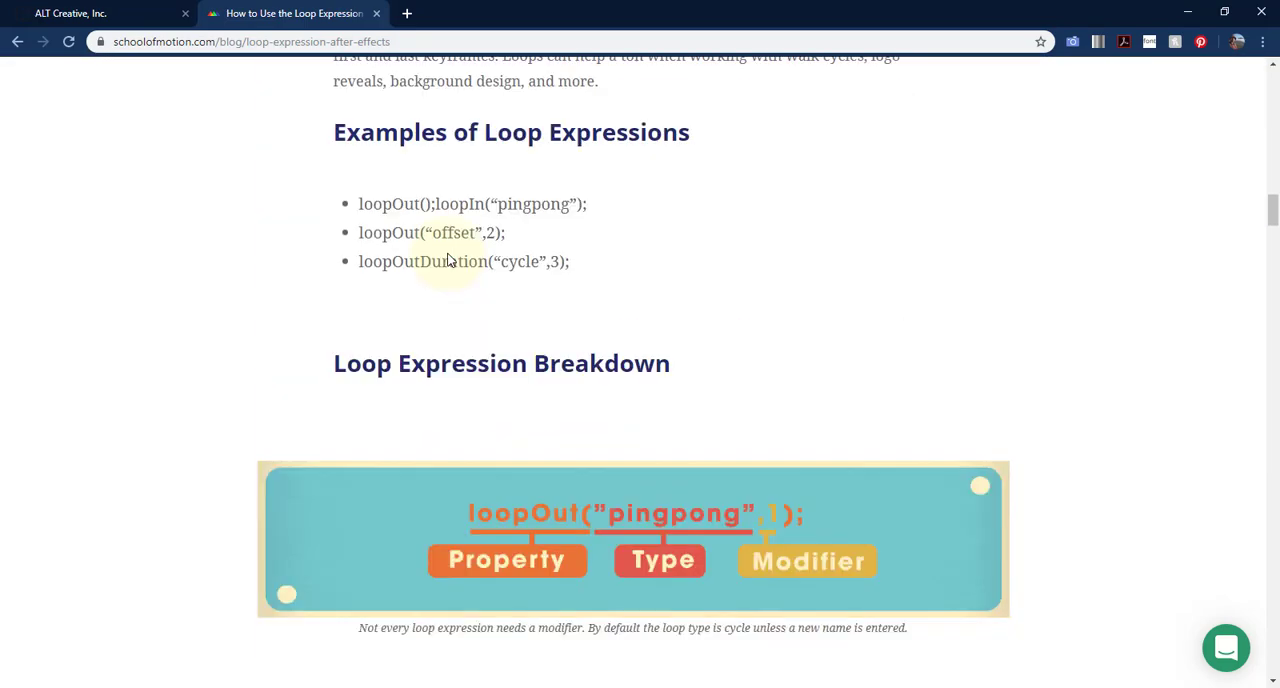
{"action": "scroll", "coordinate": [448, 260], "scroll_direction": "up", "scroll_amount": 6}
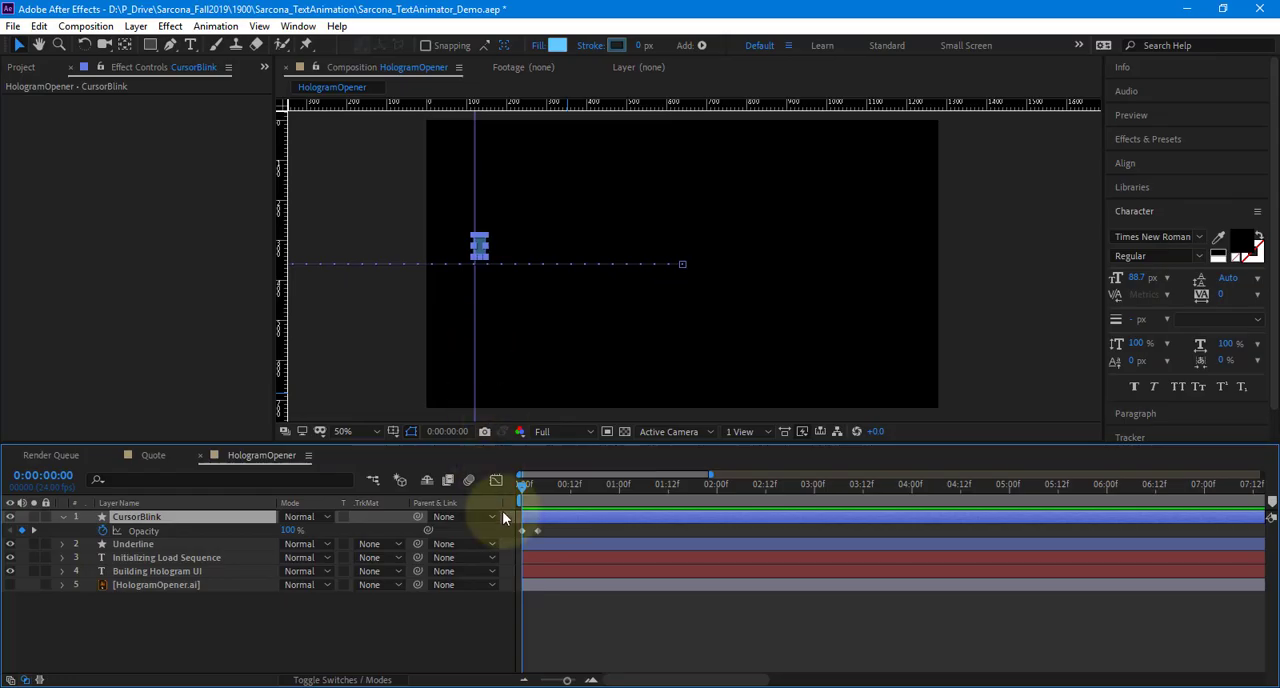
Return to After Effects and add an expression to the CursorBlink layer's Opacity property
{"action": "left_click", "coordinate": [156, 532]}
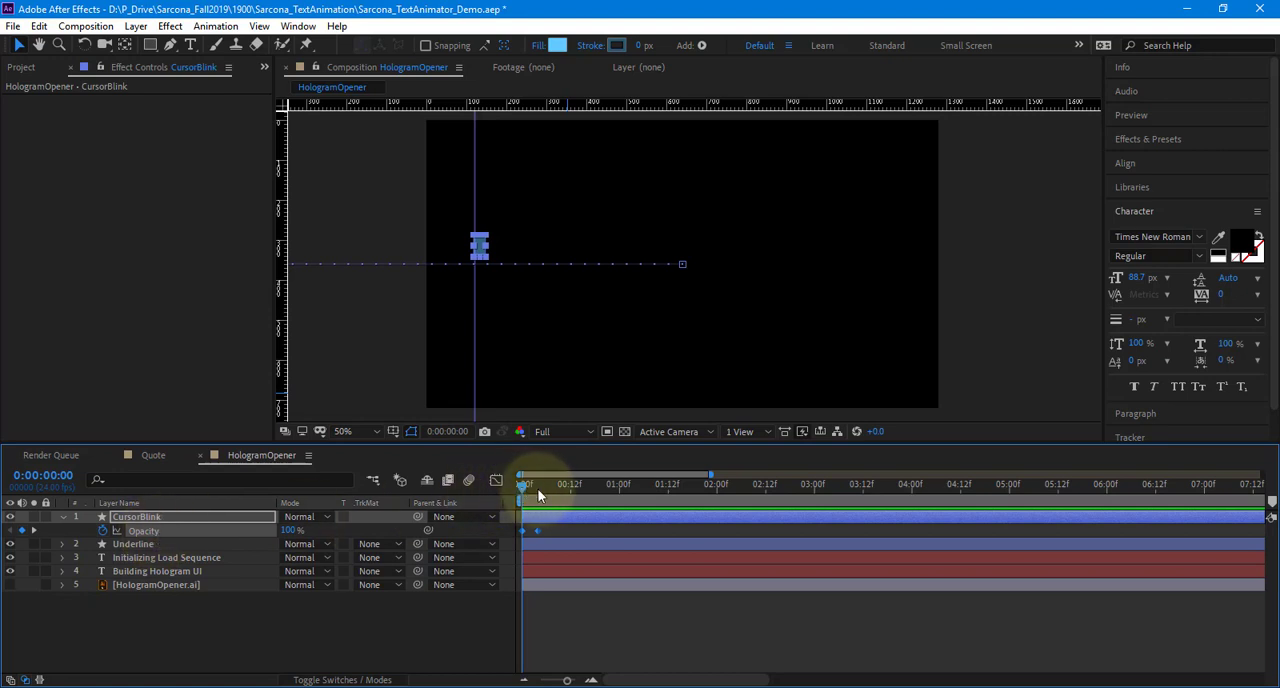
{"action": "left_click_drag", "start_coordinate": [524, 485], "coordinate": [467, 486]}
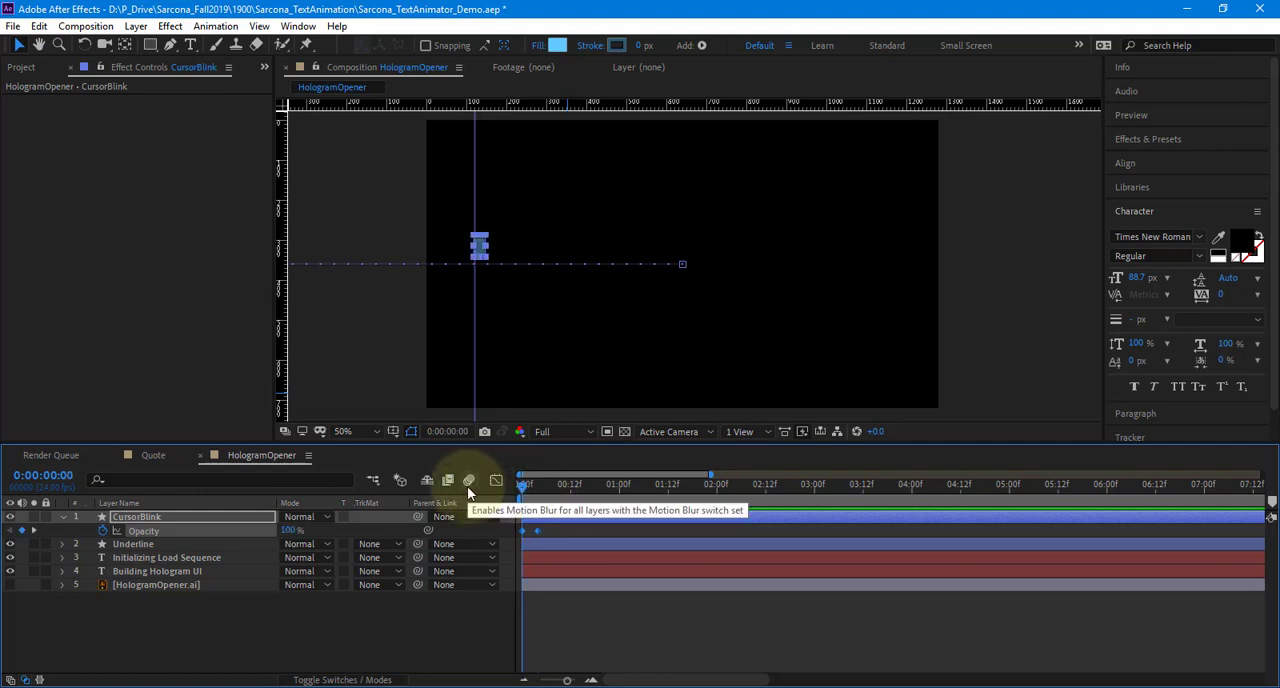
{"action": "left_click", "coordinate": [103, 537], "text": "alt"}
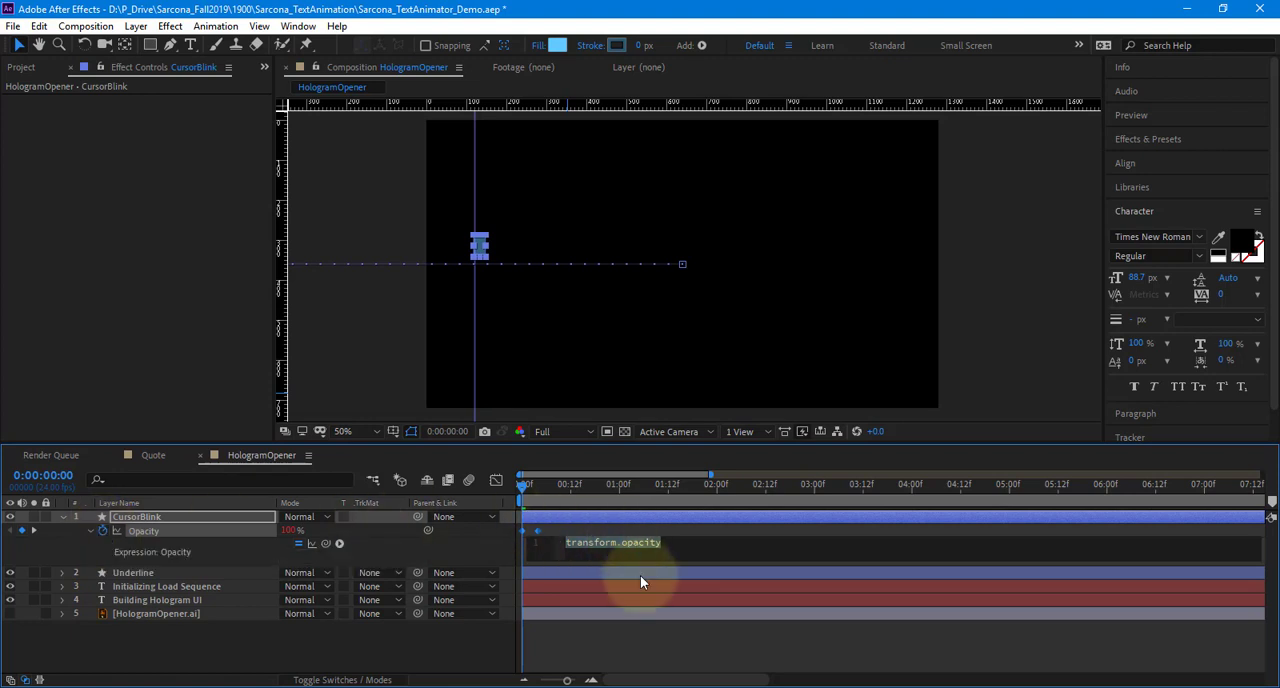
Open WordPad and write loopOut in the blank document, enlarged for reading
{"action": "key", "text": "super"}
{"action": "type", "text": "wordpad"}
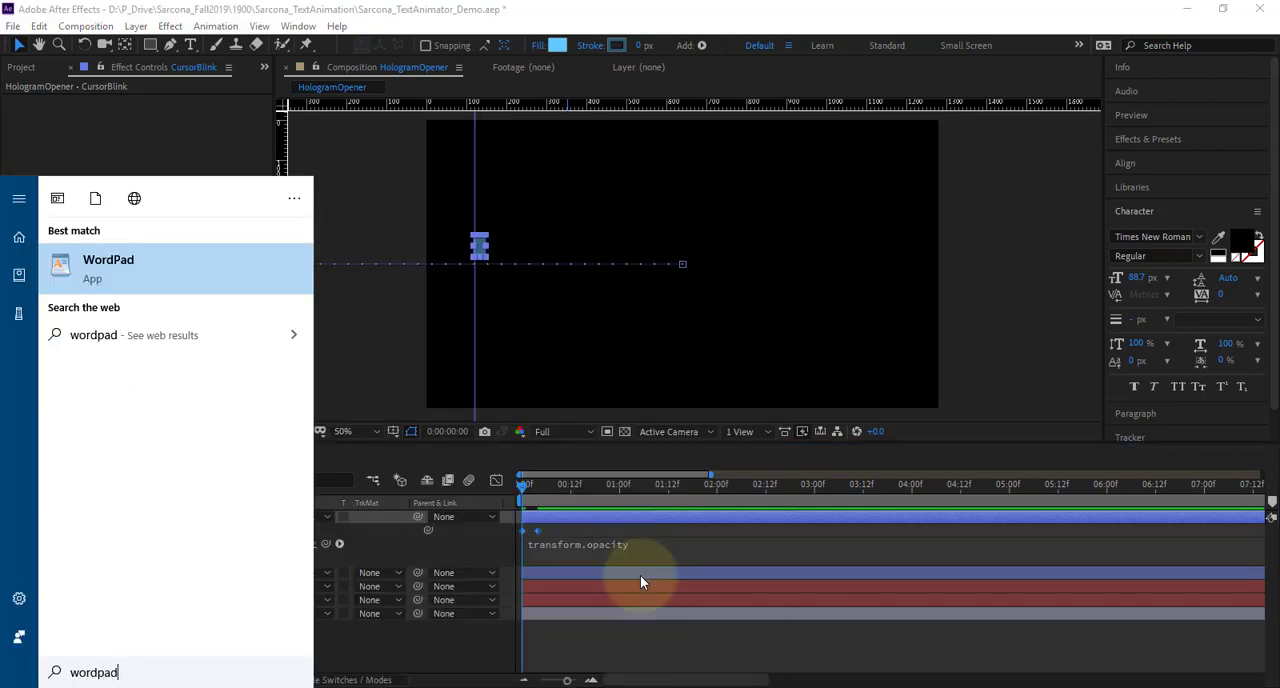
{"action": "key", "text": "Return"}
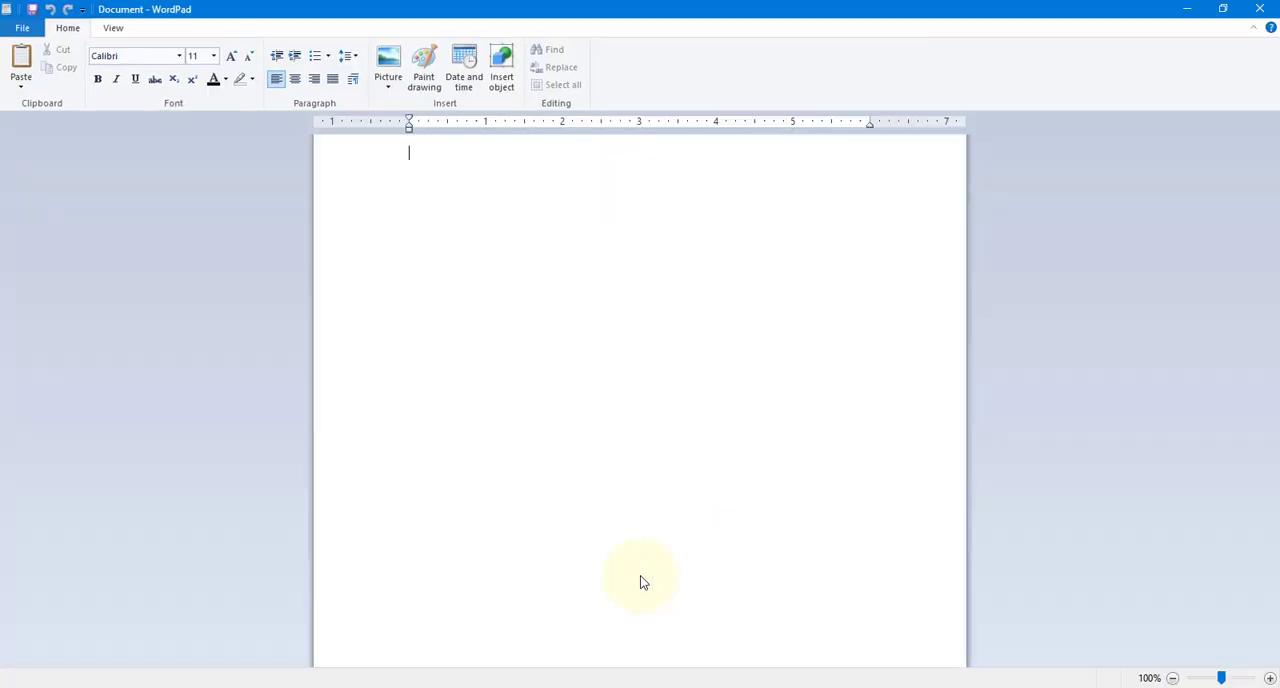
{"action": "type", "text": "loopOut"}
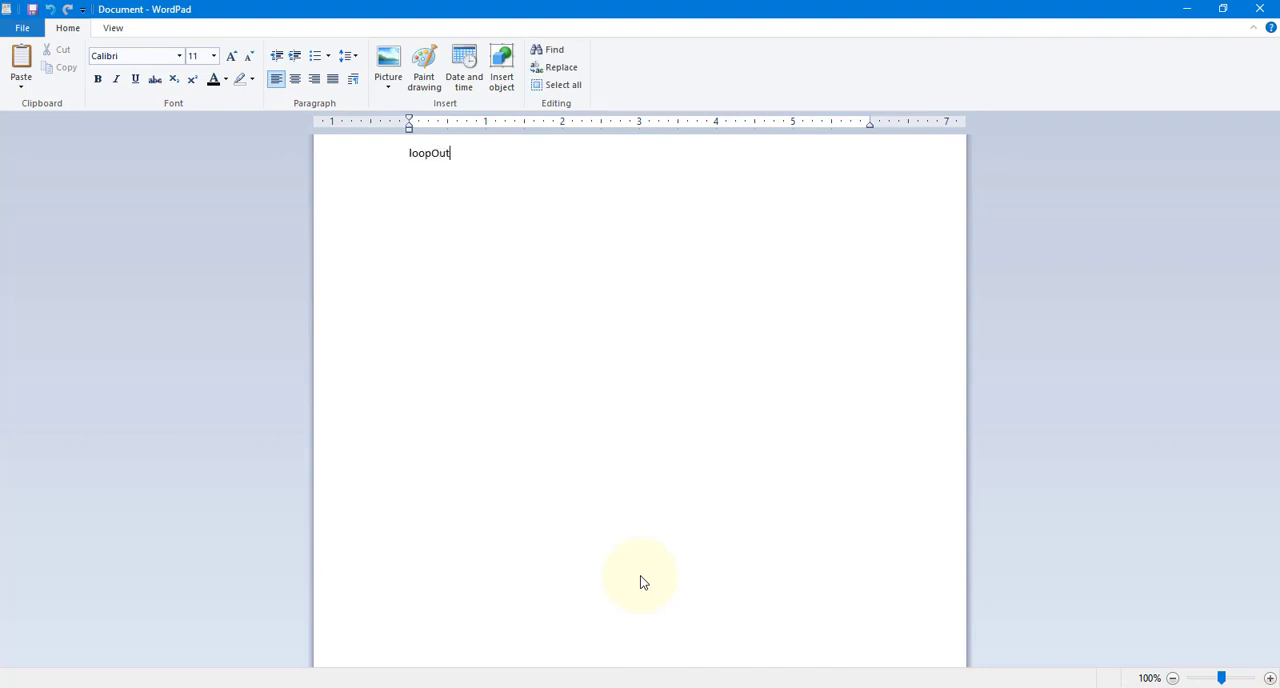
{"action": "scroll", "coordinate": [749, 457], "scroll_direction": "up", "scroll_amount": 10}
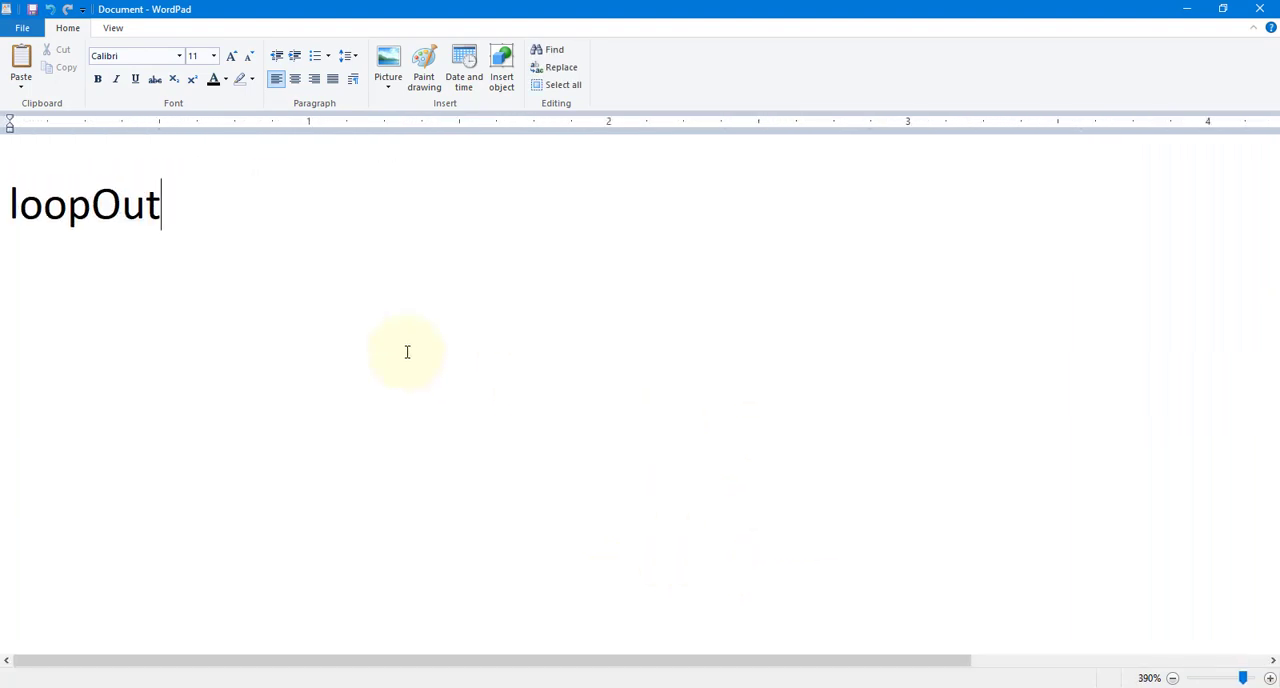
{"action": "scroll", "coordinate": [407, 352], "scroll_direction": "up", "scroll_amount": 2}
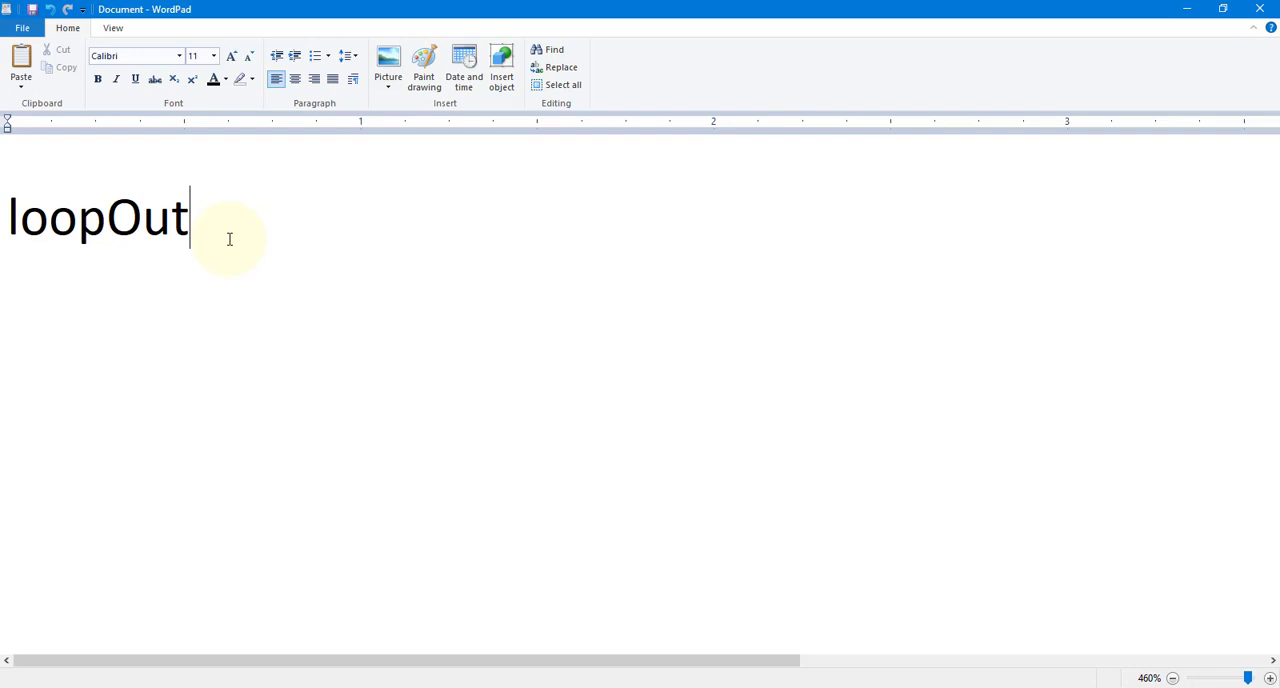
Extend the written expression to loopOut("pingpong",0) in the document
{"action": "key", "text": "shift+Left"}
{"action": "key", "text": "shift+Left"}
{"action": "key", "text": "shift+Left"}
{"action": "key", "text": "shift+Left"}
{"action": "key", "text": "shift+Left"}
{"action": "key", "text": "shift+Left"}
{"action": "key", "text": "shift+Left"}
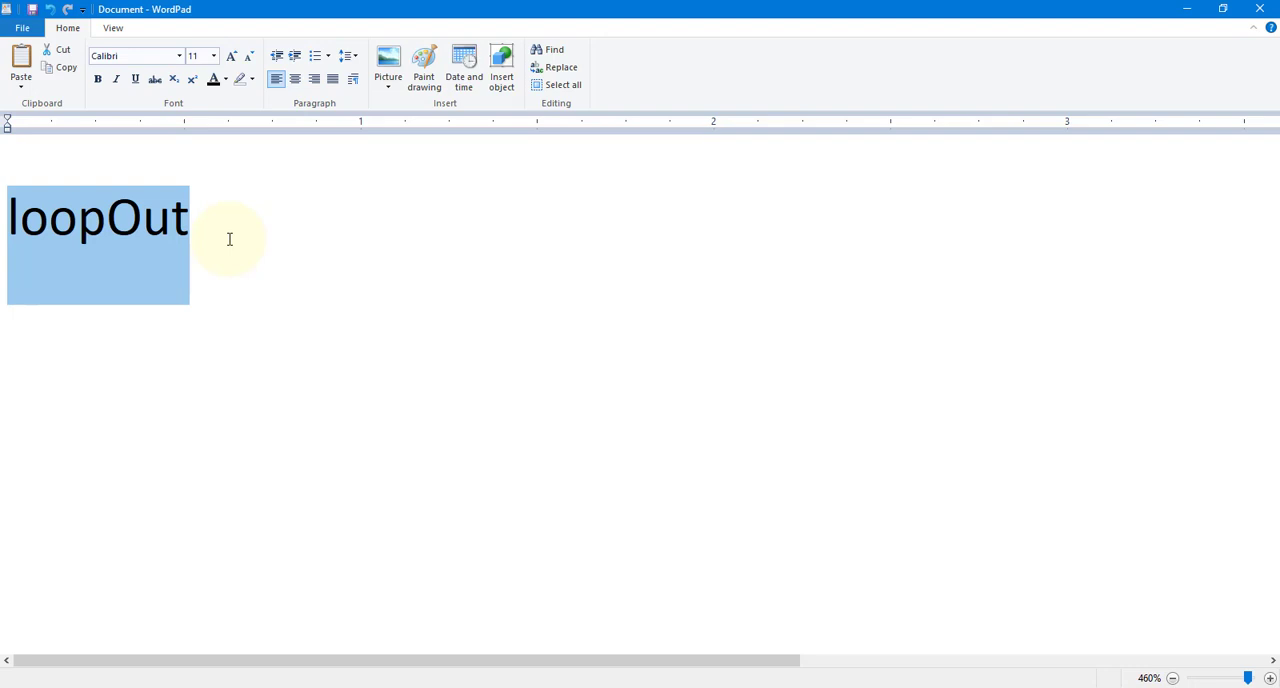
{"action": "key", "text": "Right"}
{"action": "type", "text": "("}
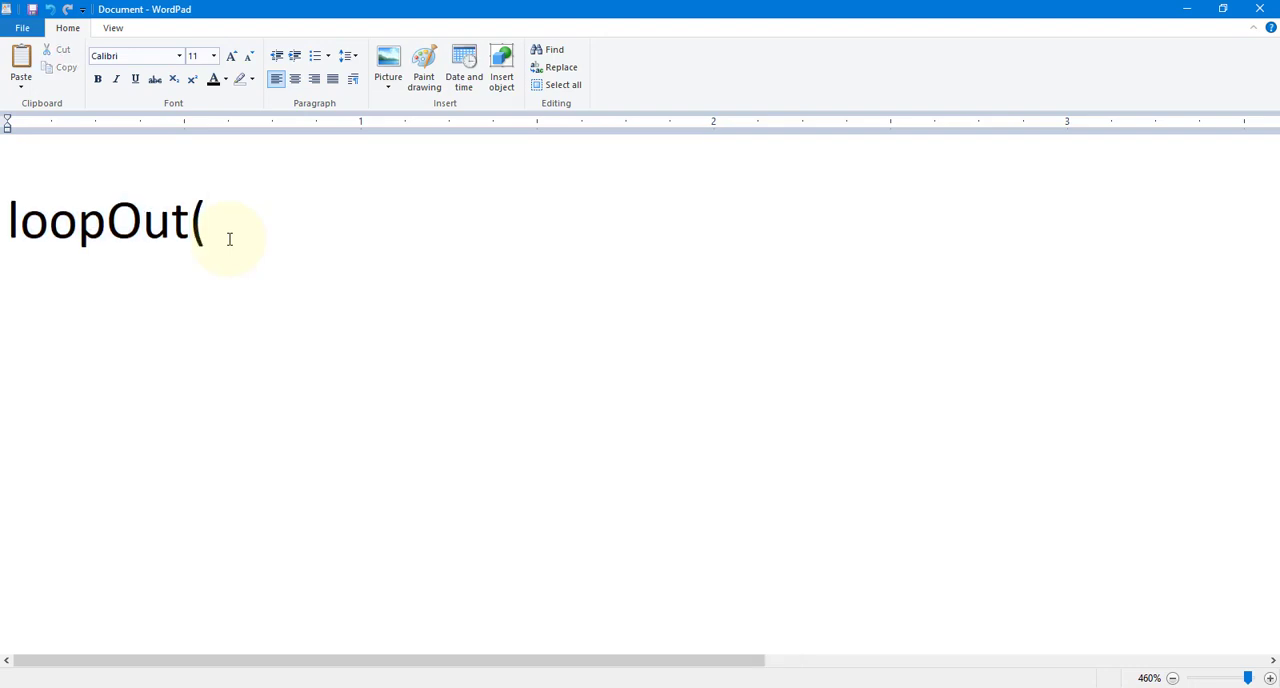
{"action": "type", "text": "\"pingpong\""}
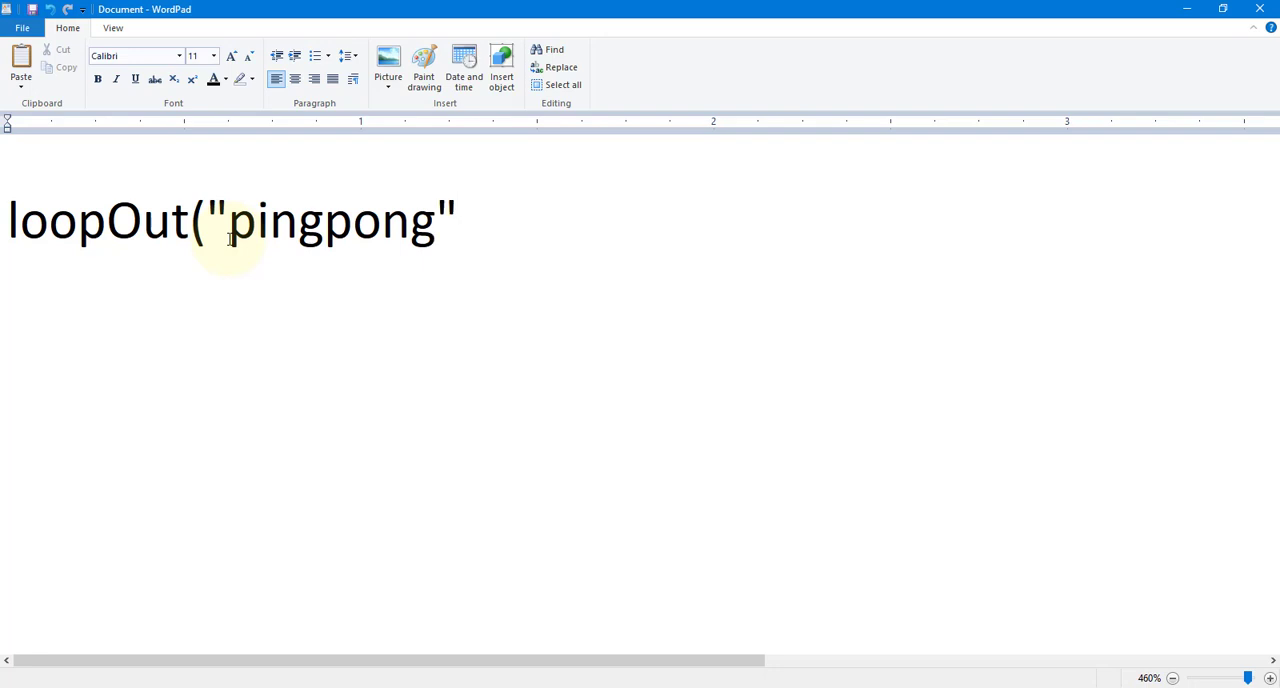
{"action": "type", "text": ",0)"}
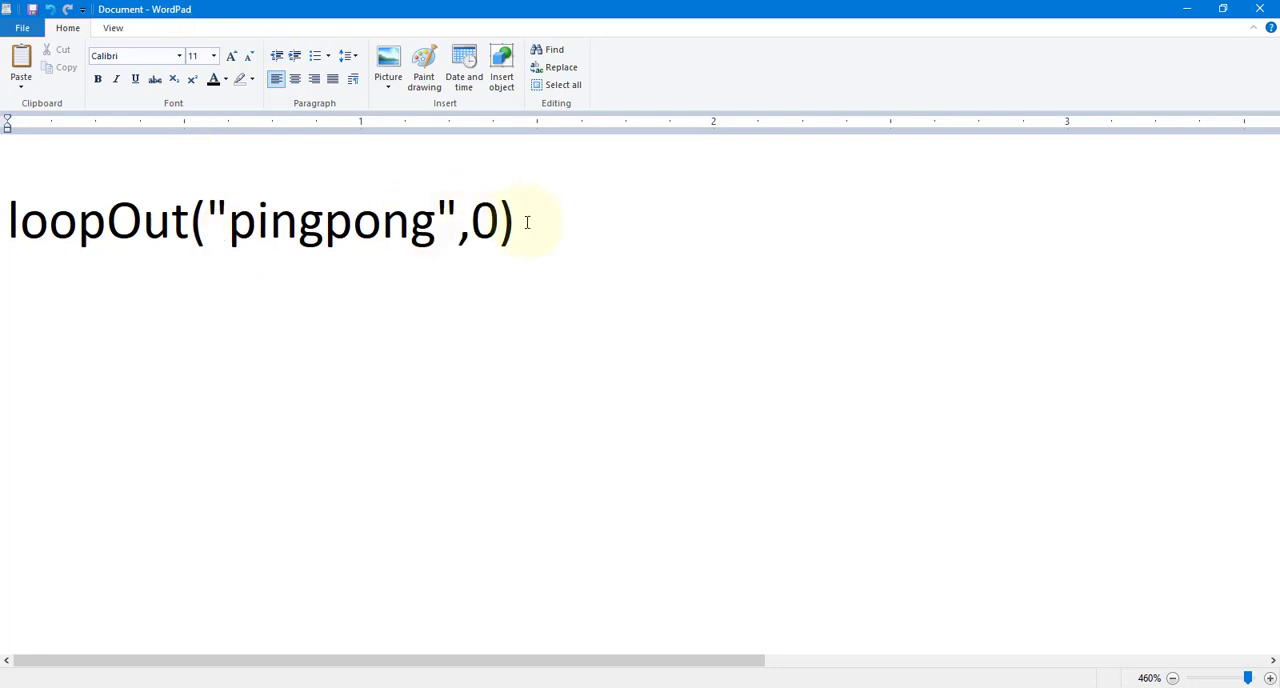
Select the whole written expression and compare it with the loop expression breakdown in the browser article
{"action": "left_click_drag", "start_coordinate": [527, 222], "coordinate": [20, 228]}
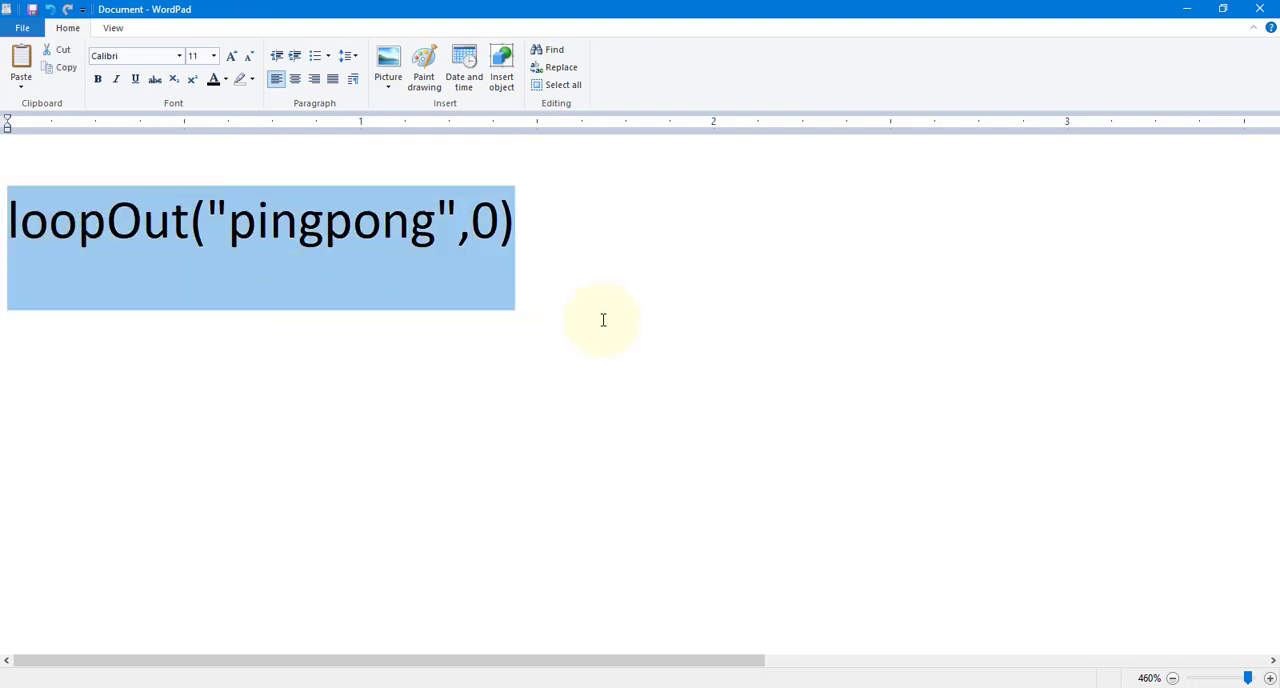
{"action": "key", "text": "alt+Tab"}
{"action": "key", "text": "alt+Tab"}
{"action": "scroll", "coordinate": [572, 377], "scroll_direction": "down", "scroll_amount": 5}
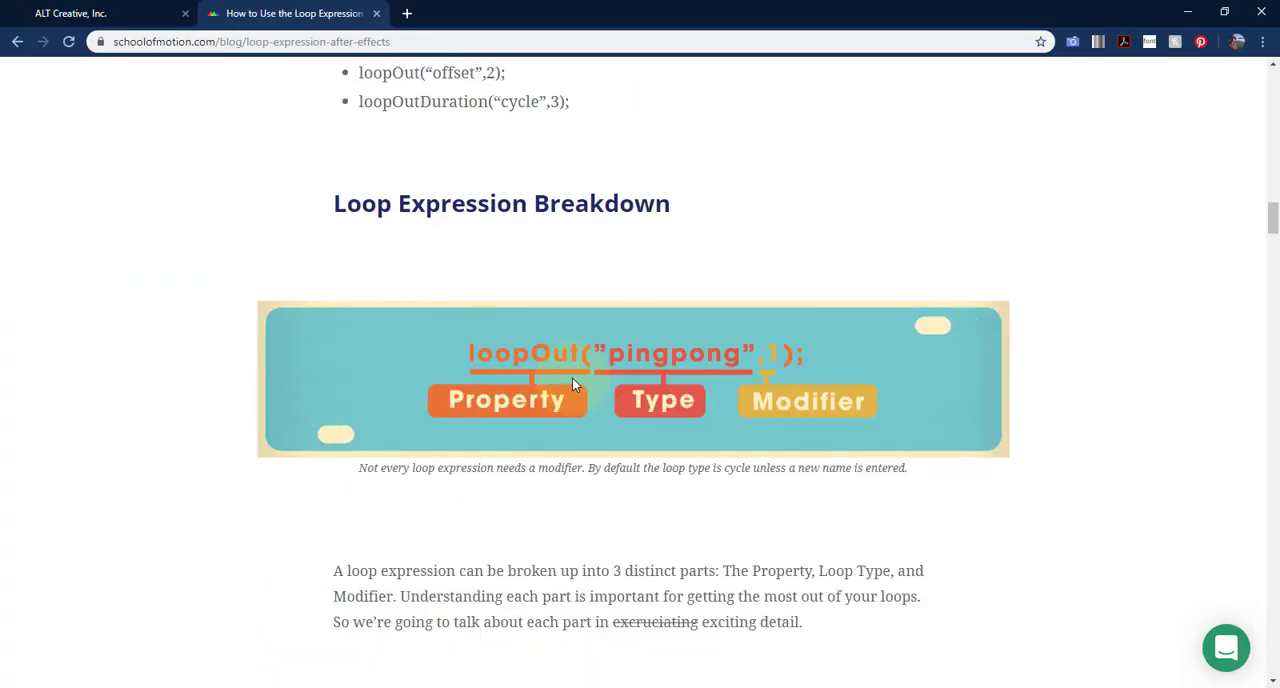
{"action": "scroll", "coordinate": [572, 377], "scroll_direction": "up", "scroll_amount": 3}
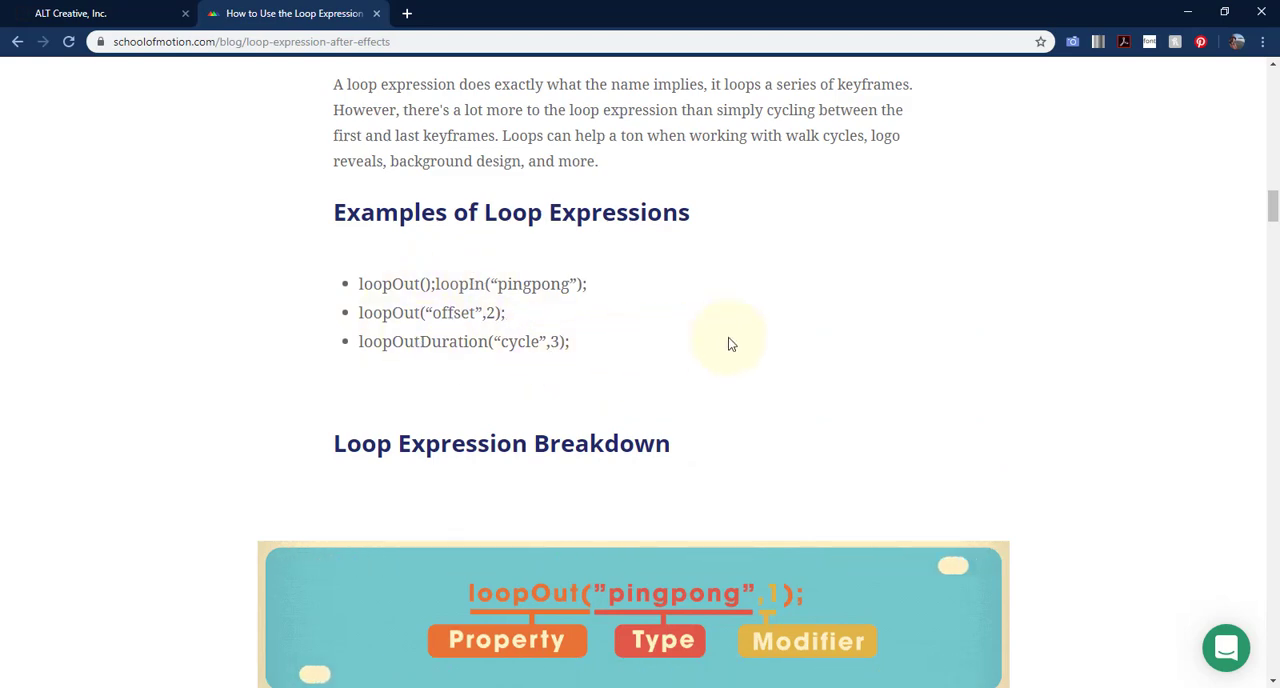
Switch back to WordPad and highlight the loopOut property name and the opening quotation mark for review
{"action": "key", "text": "alt+Tab"}
{"action": "left_click", "coordinate": [104, 225]}
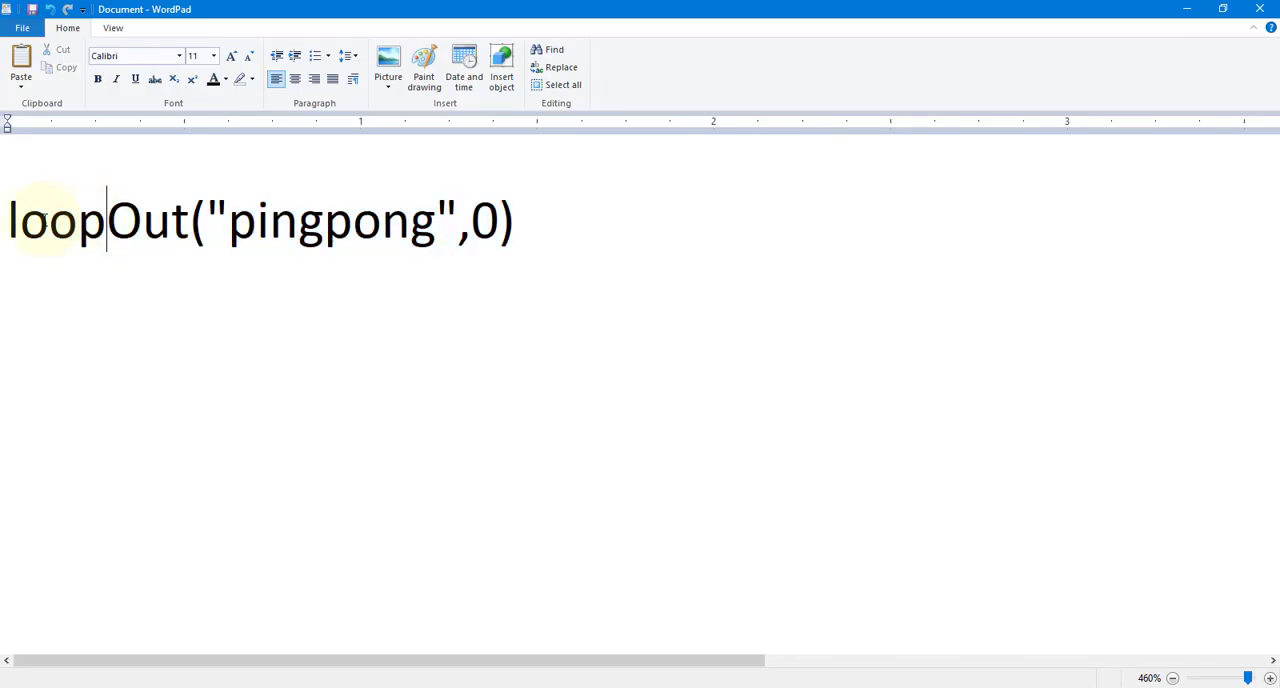
{"action": "left_click_drag", "start_coordinate": [12, 222], "coordinate": [190, 226]}
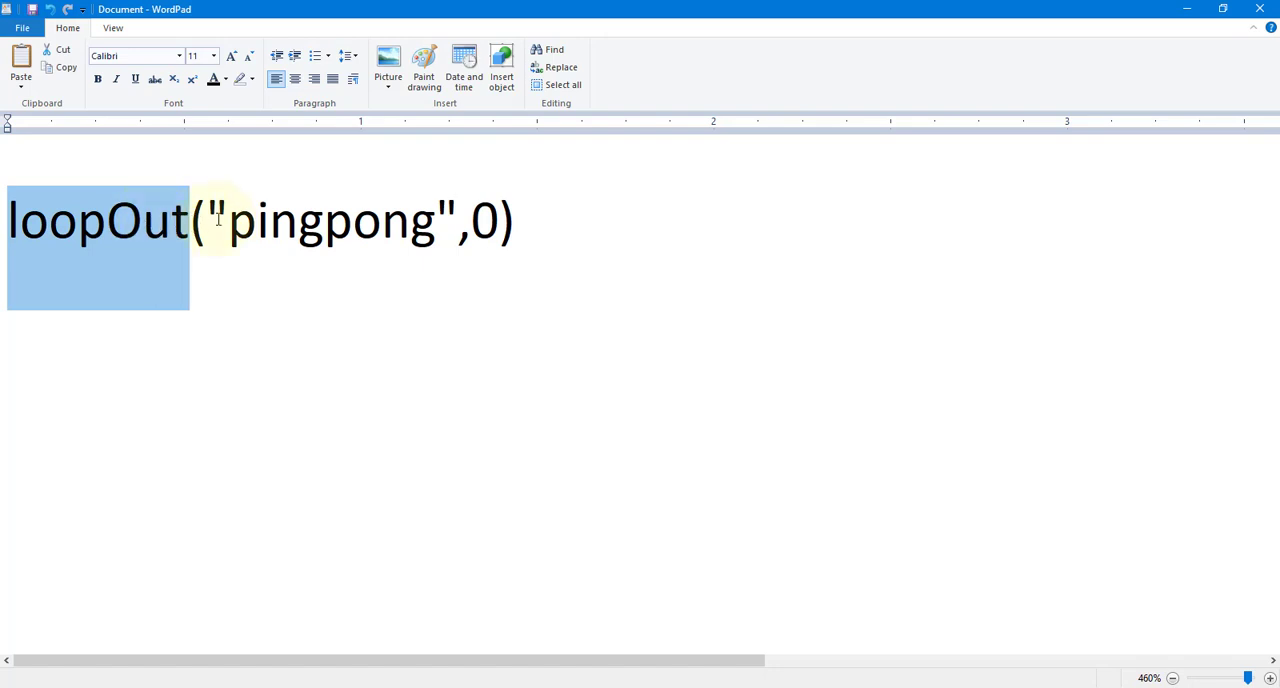
{"action": "left_click_drag", "start_coordinate": [213, 220], "coordinate": [229, 221]}
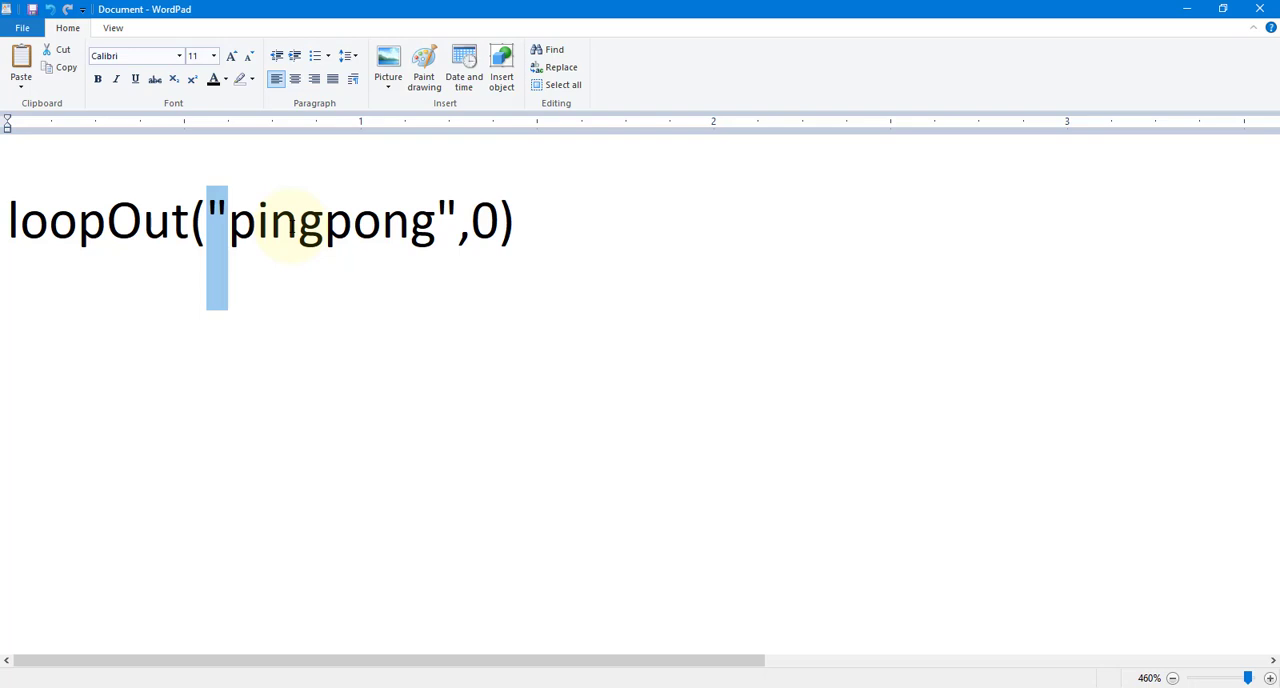
Switch to After Effects, replace the CursorBlink Opacity expression with loopOut("pingpong", 0) and preview the animation
{"action": "key", "text": "alt+Tab"}
{"action": "key", "text": "alt+Tab"}
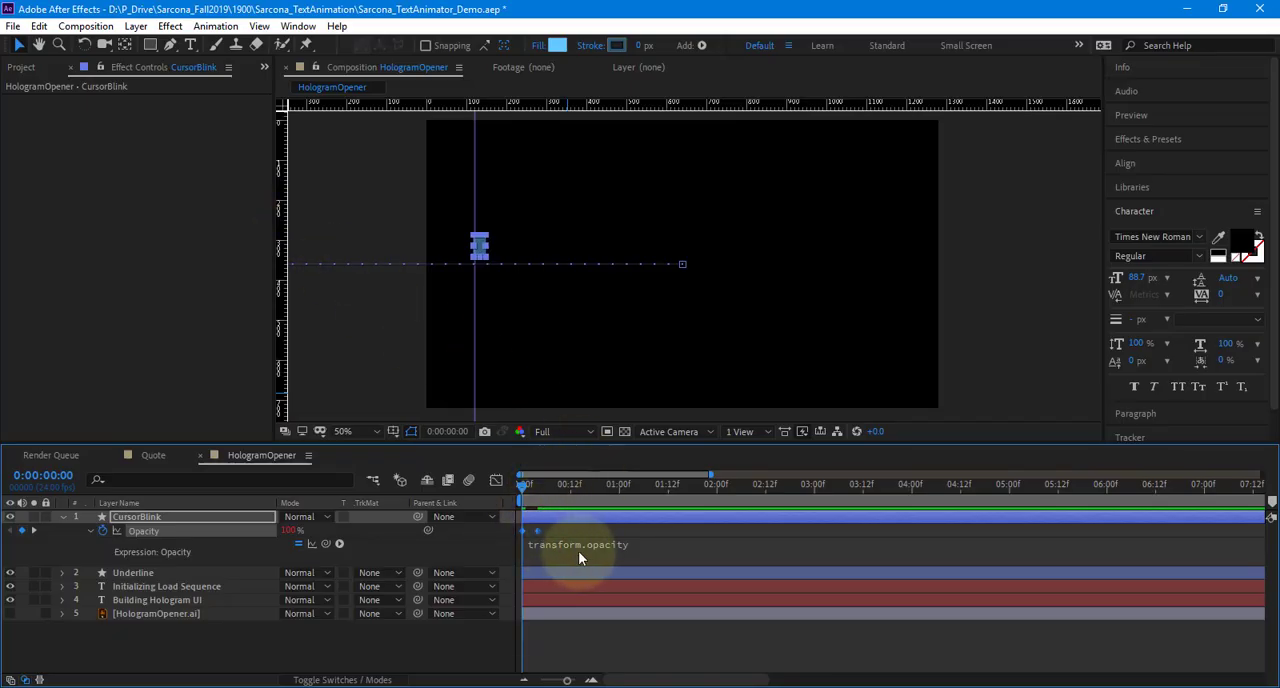
{"action": "left_click", "coordinate": [578, 551]}
{"action": "type", "text": "loopOut"}
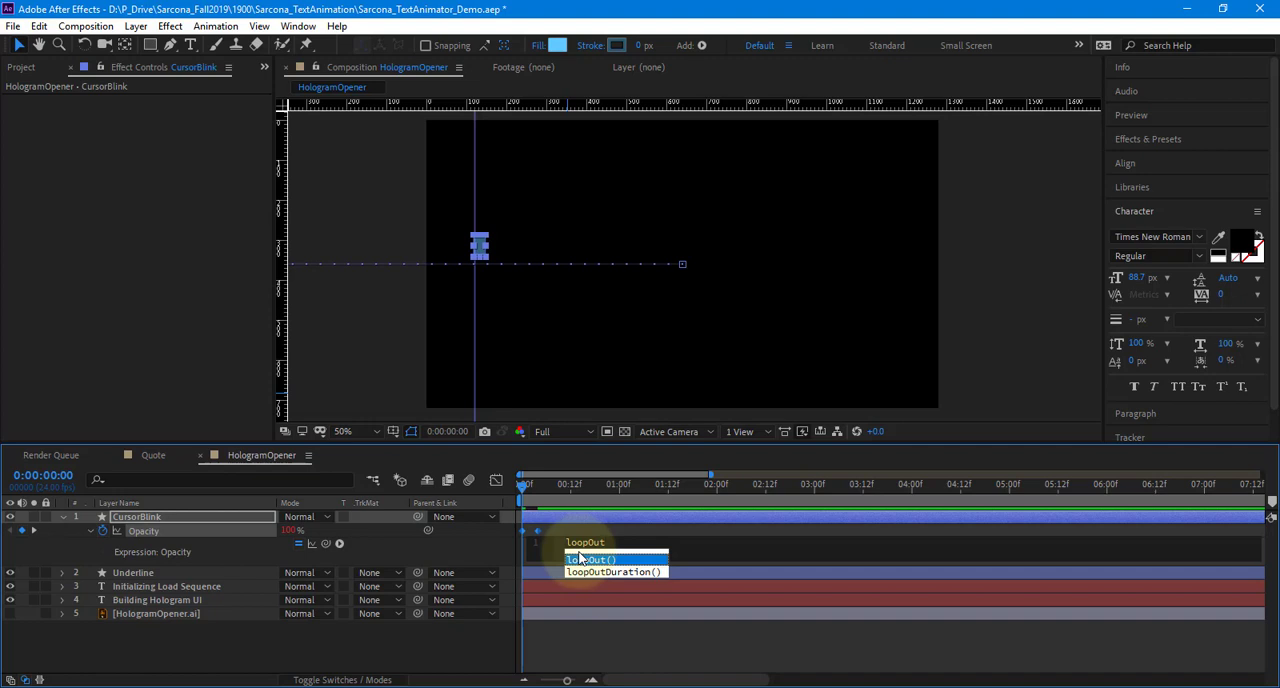
{"action": "type", "text": "(\""}
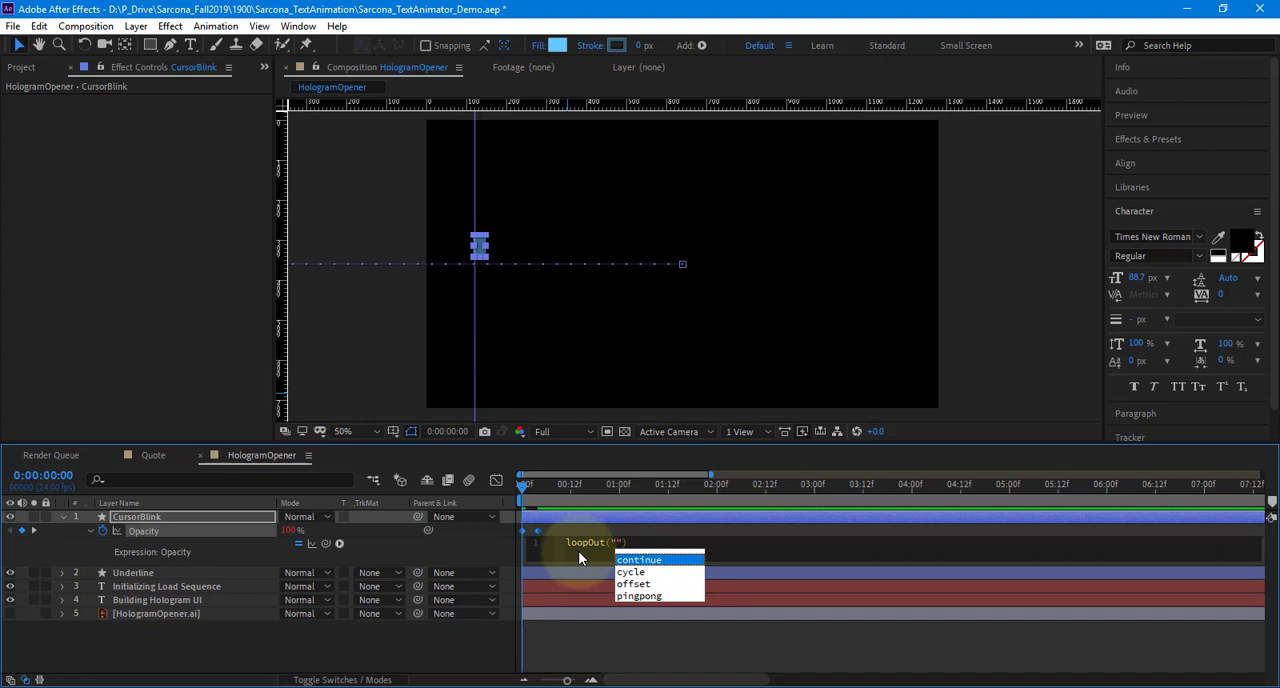
{"action": "type", "text": "pingpong"}
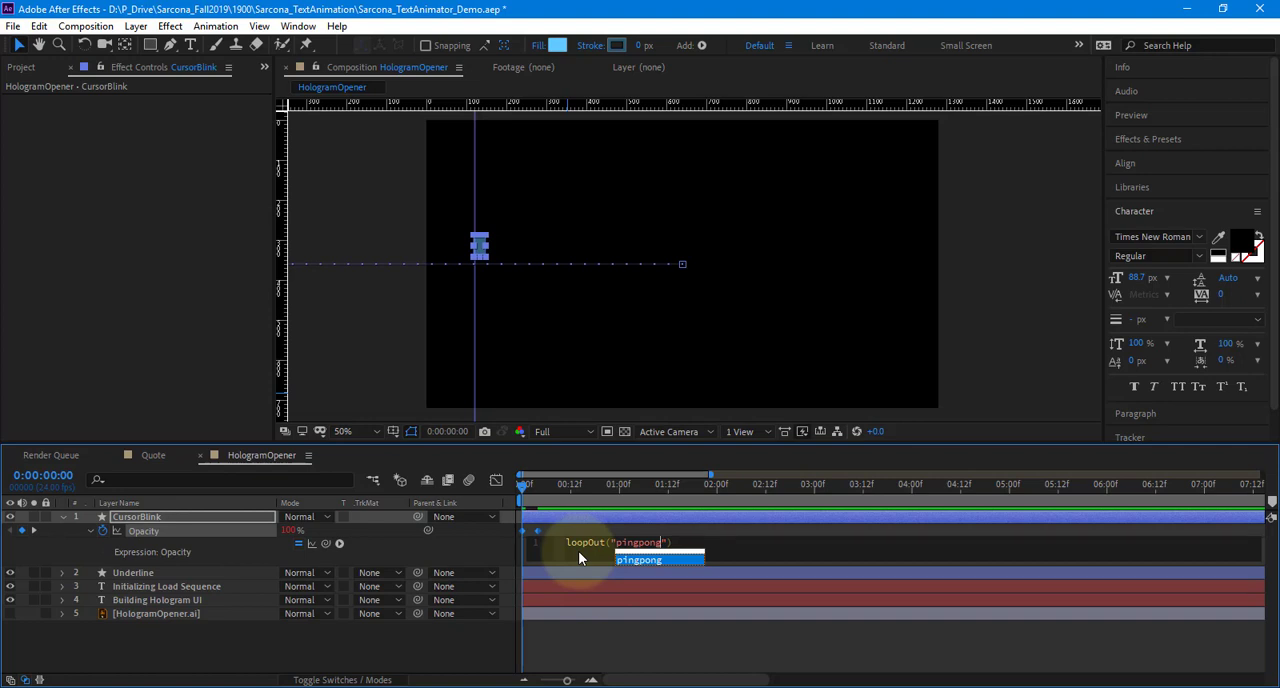
{"action": "key", "text": "Right"}
{"action": "type", "text": ", "}
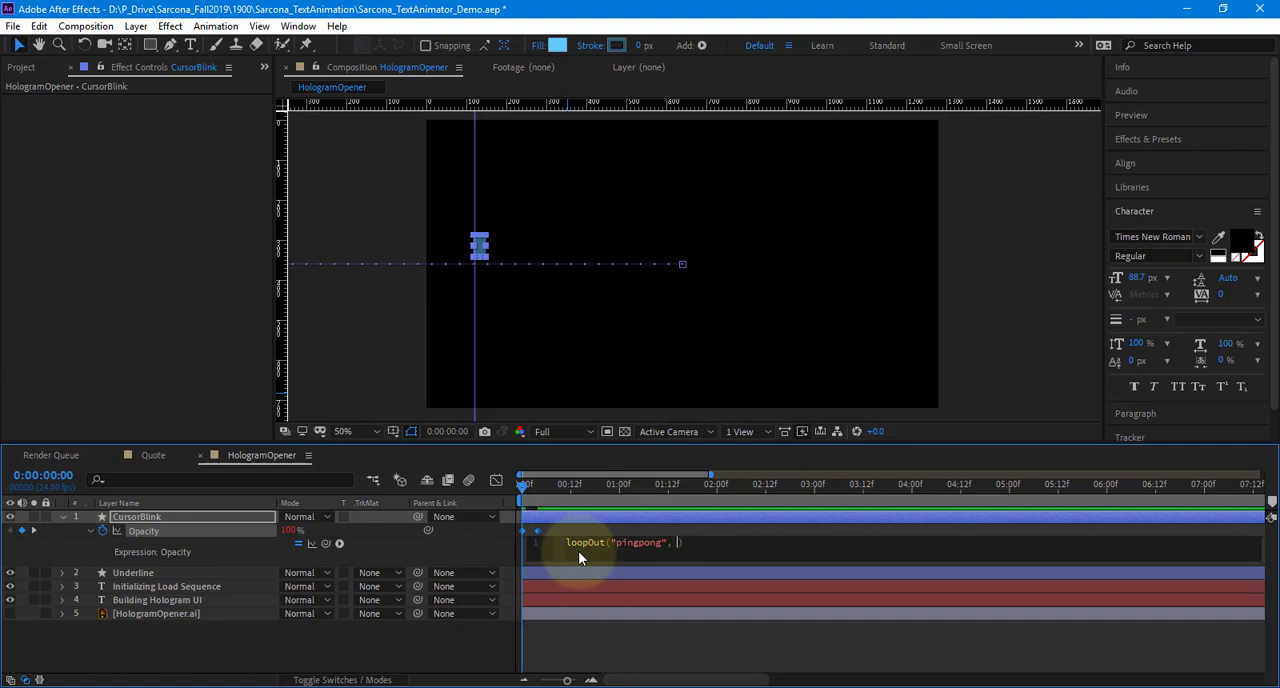
{"action": "type", "text": "0"}
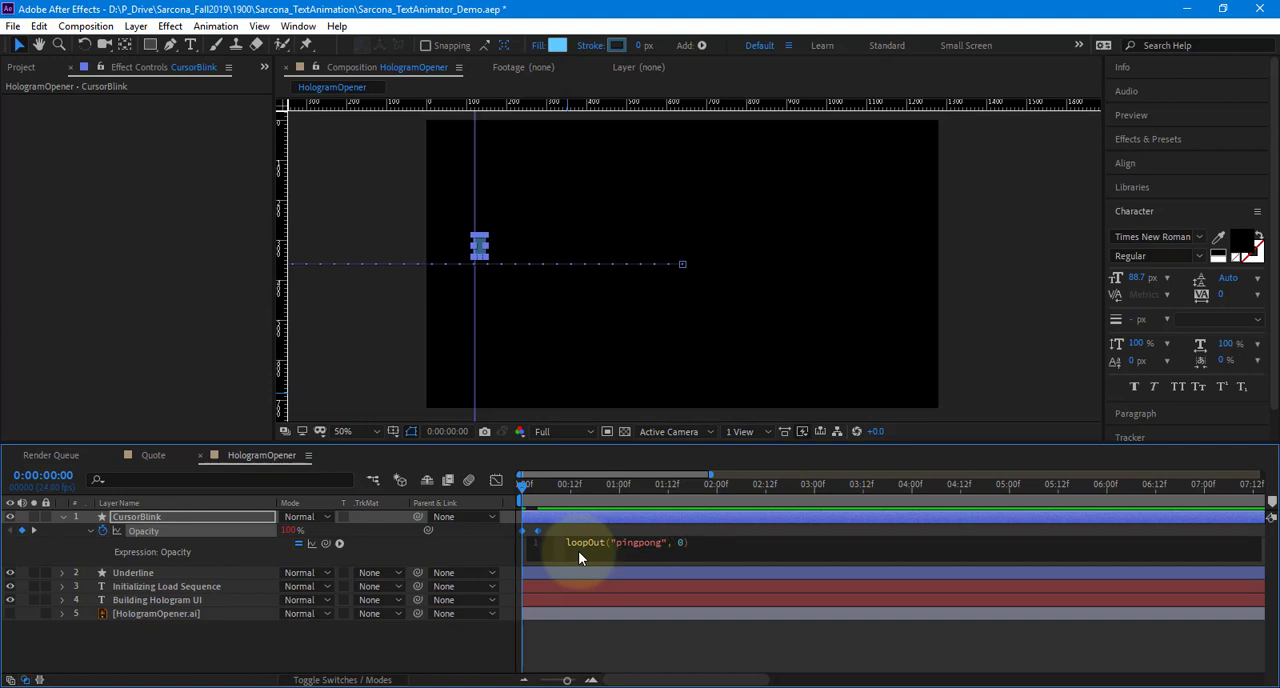
{"action": "left_click", "coordinate": [603, 627]}
{"action": "key", "text": "space"}
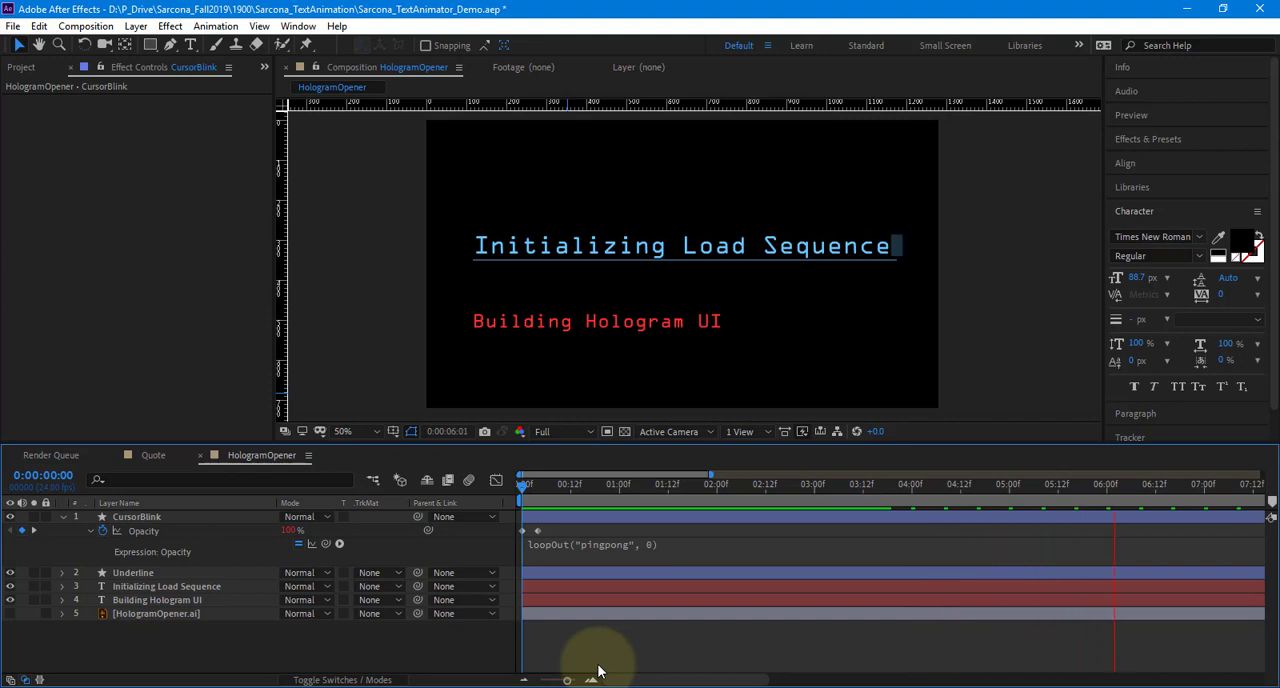
Move the second CursorBlink Opacity keyframe a few frames later to slow the blink, and preview from the first frame
{"action": "left_click", "coordinate": [541, 531]}
{"action": "left_click_drag", "start_coordinate": [545, 537], "coordinate": [553, 537]}
{"action": "left_click_drag", "start_coordinate": [537, 490], "coordinate": [477, 497]}
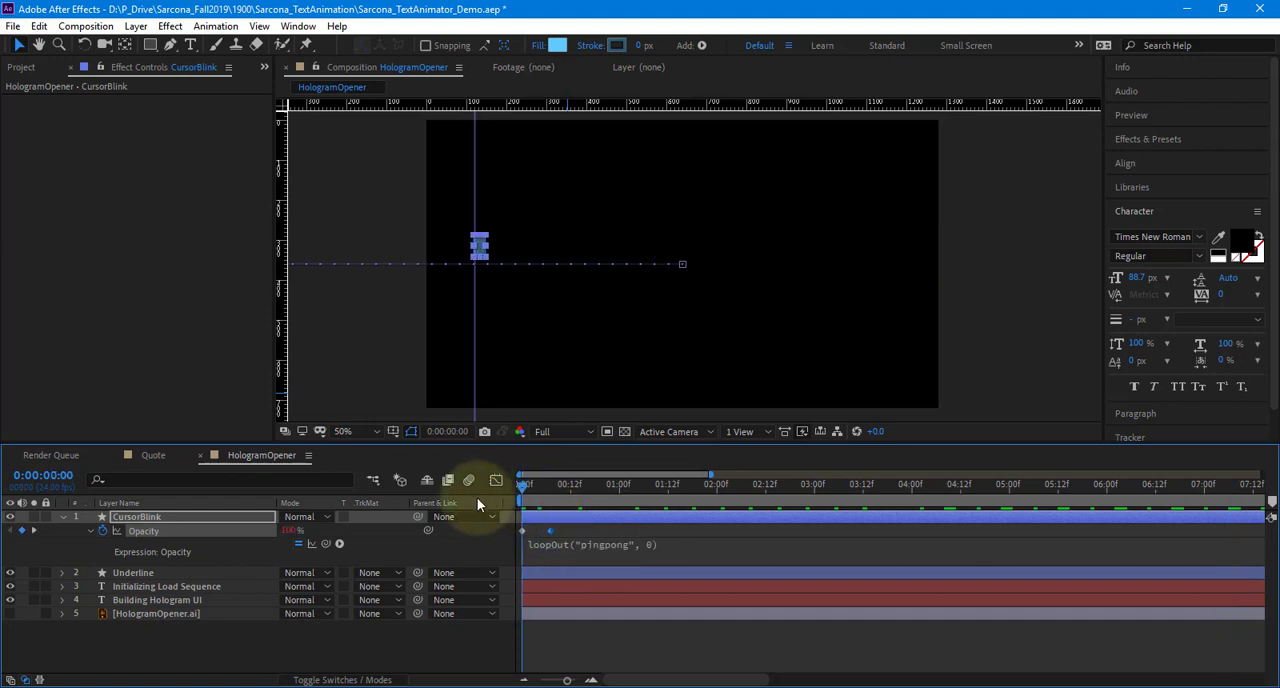
{"action": "key", "text": "space"}
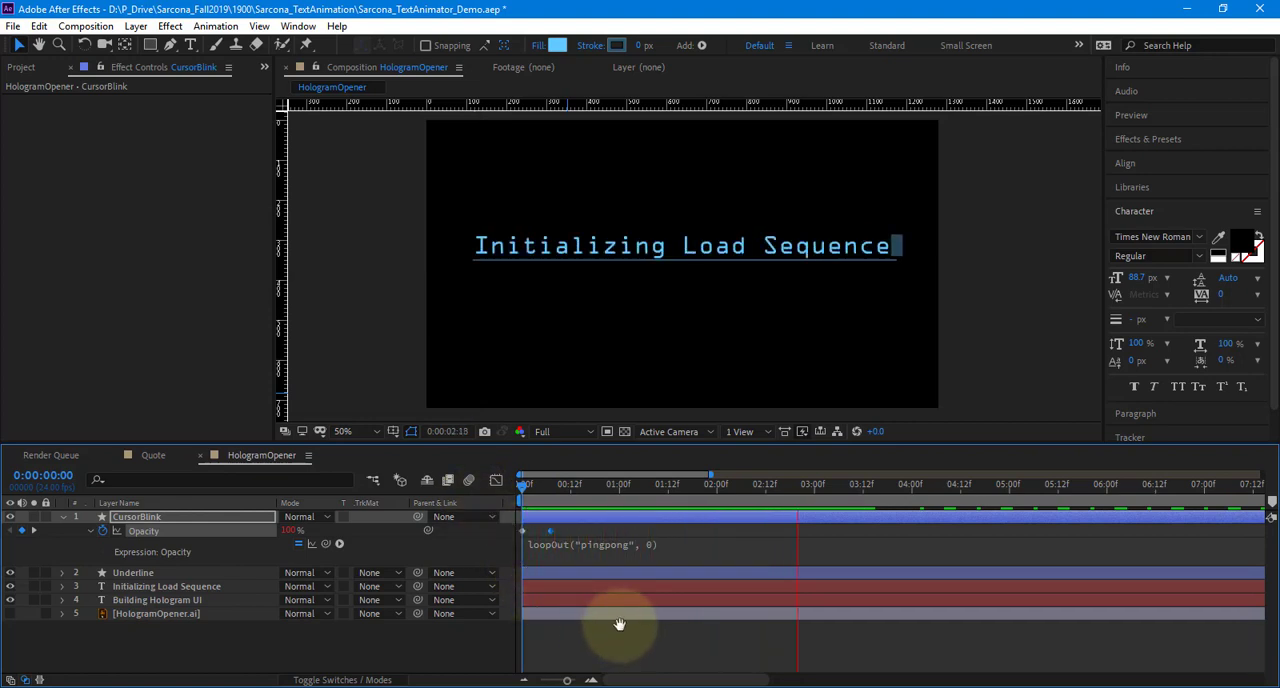
{"action": "key", "text": "space"}
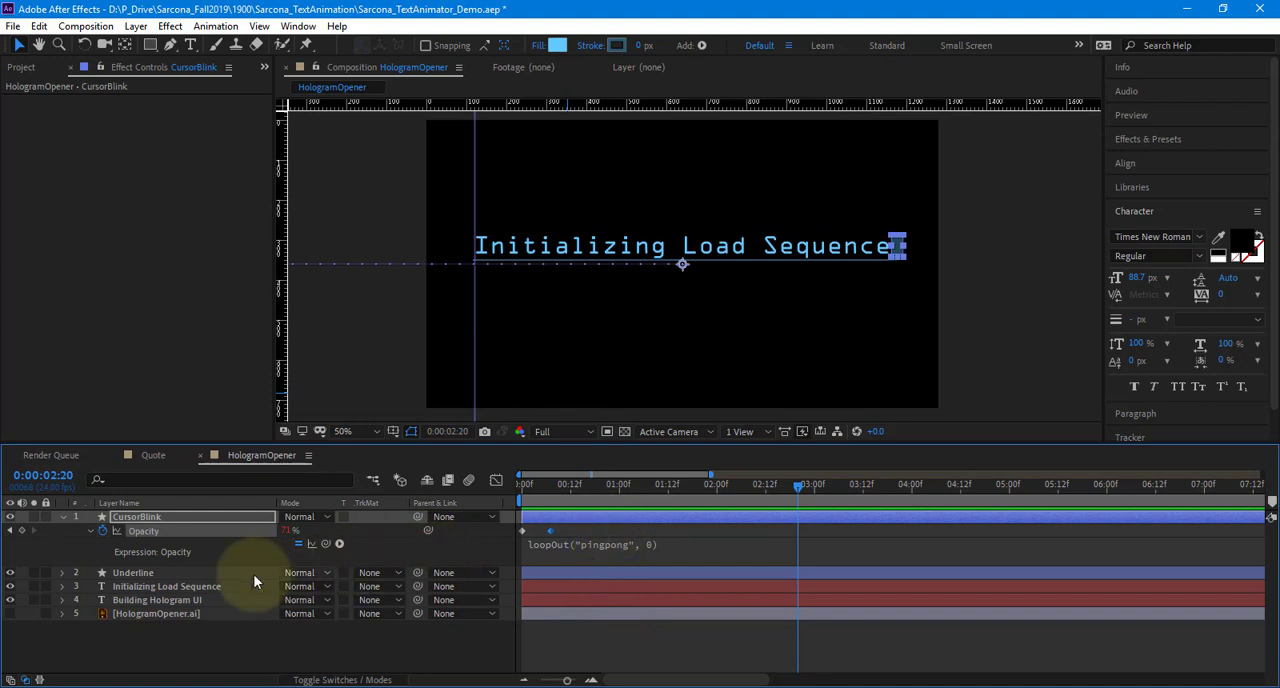
Select all layers in the HologramOpener composition and reveal their keyframed properties
{"action": "left_click", "coordinate": [202, 591]}
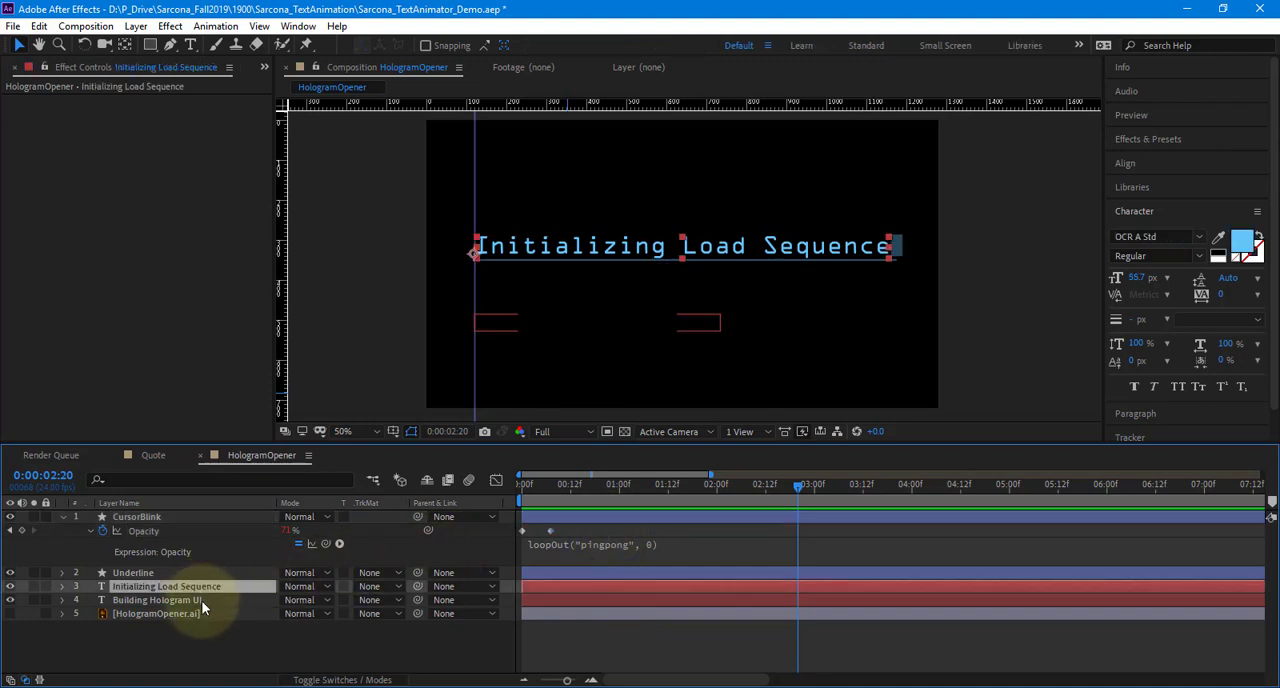
{"action": "left_click", "coordinate": [201, 600], "text": "shift"}
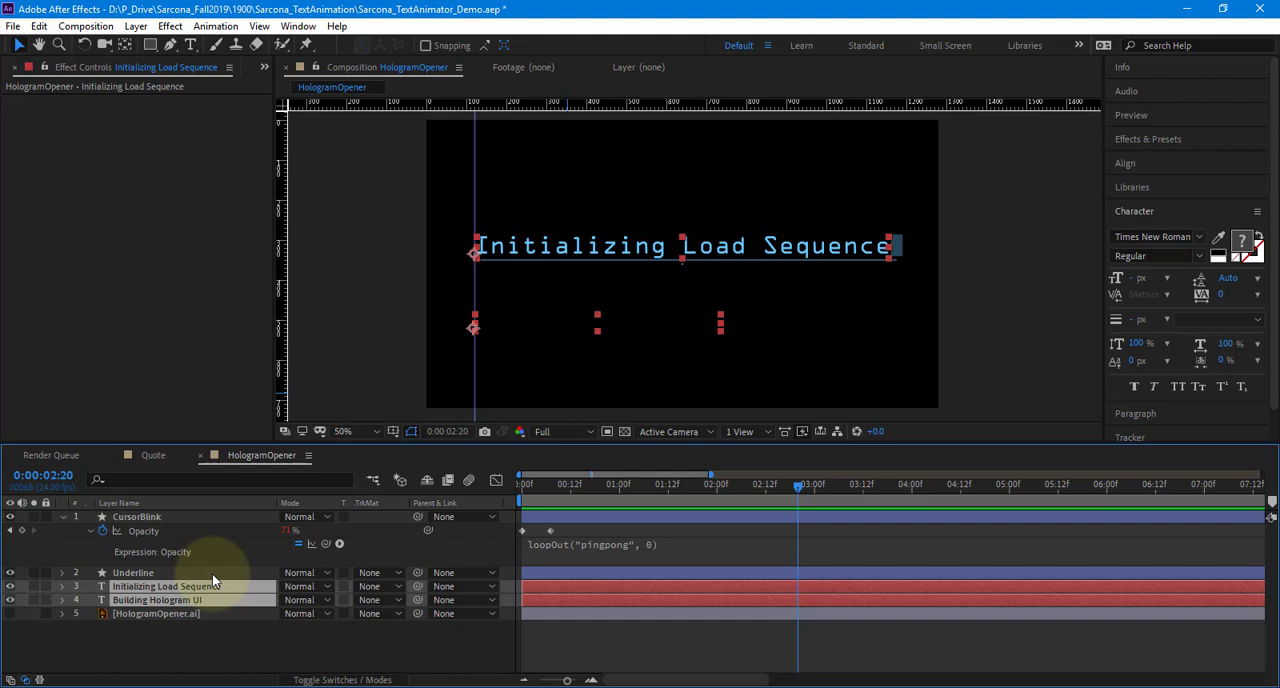
{"action": "key", "text": "ctrl+a"}
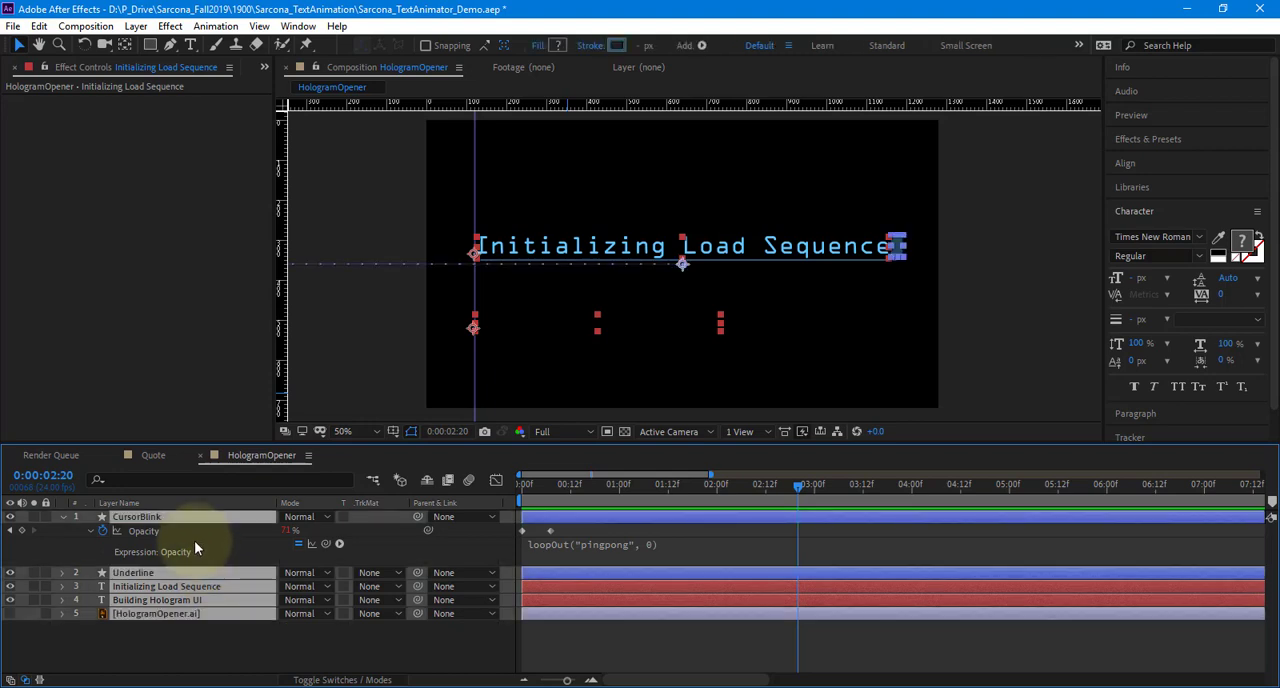
{"action": "key", "text": "u"}
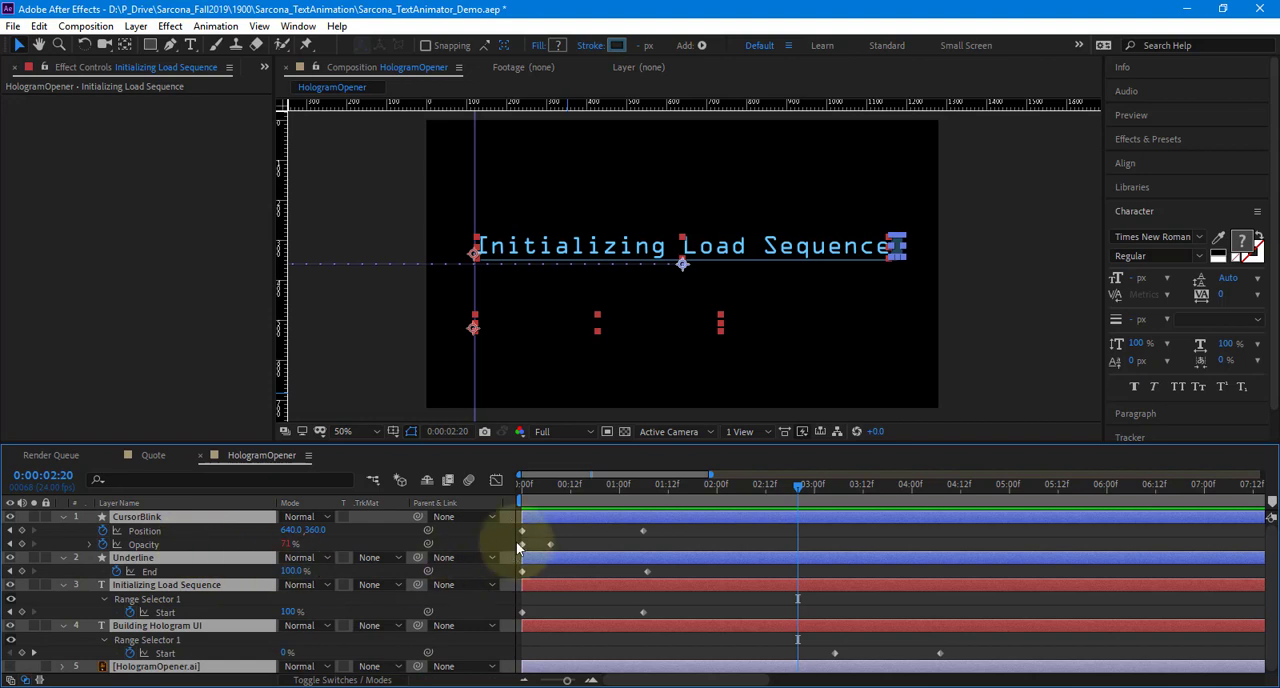
Enlarge the timeline area and delay the Underline layer, both text layers and the CursorBlink Position keyframes by one second
{"action": "left_click_drag", "start_coordinate": [530, 443], "coordinate": [538, 344]}
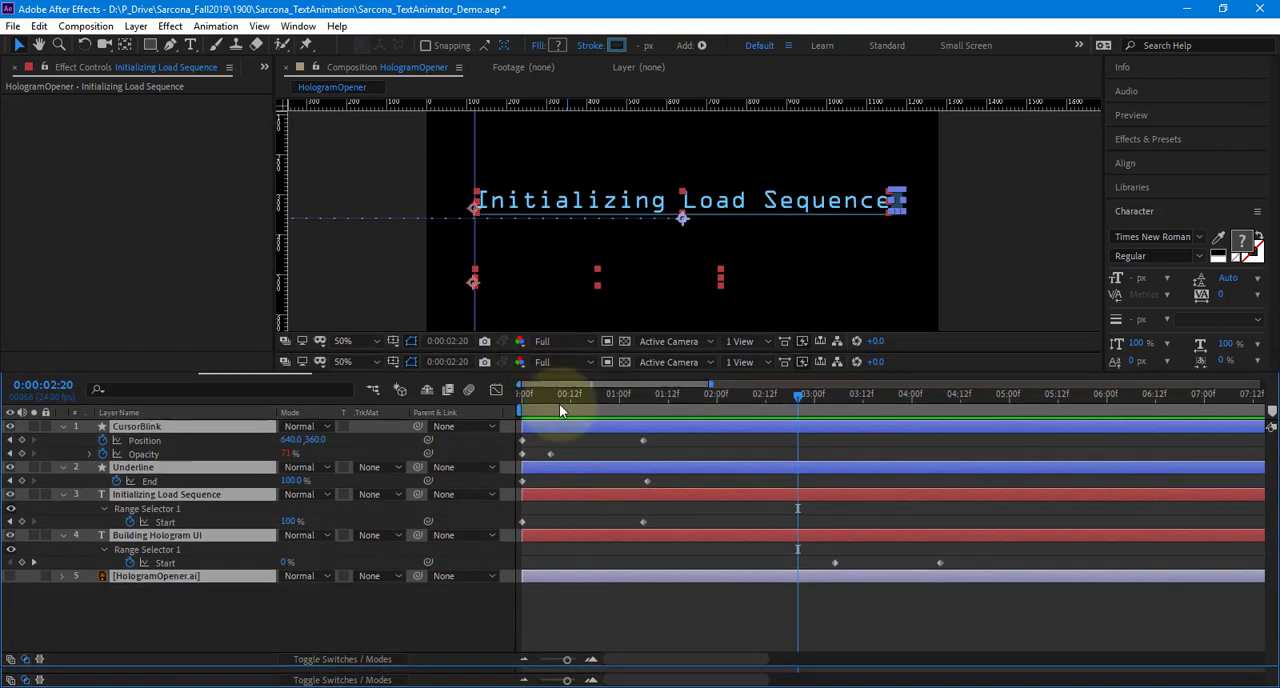
{"action": "left_click", "coordinate": [596, 615]}
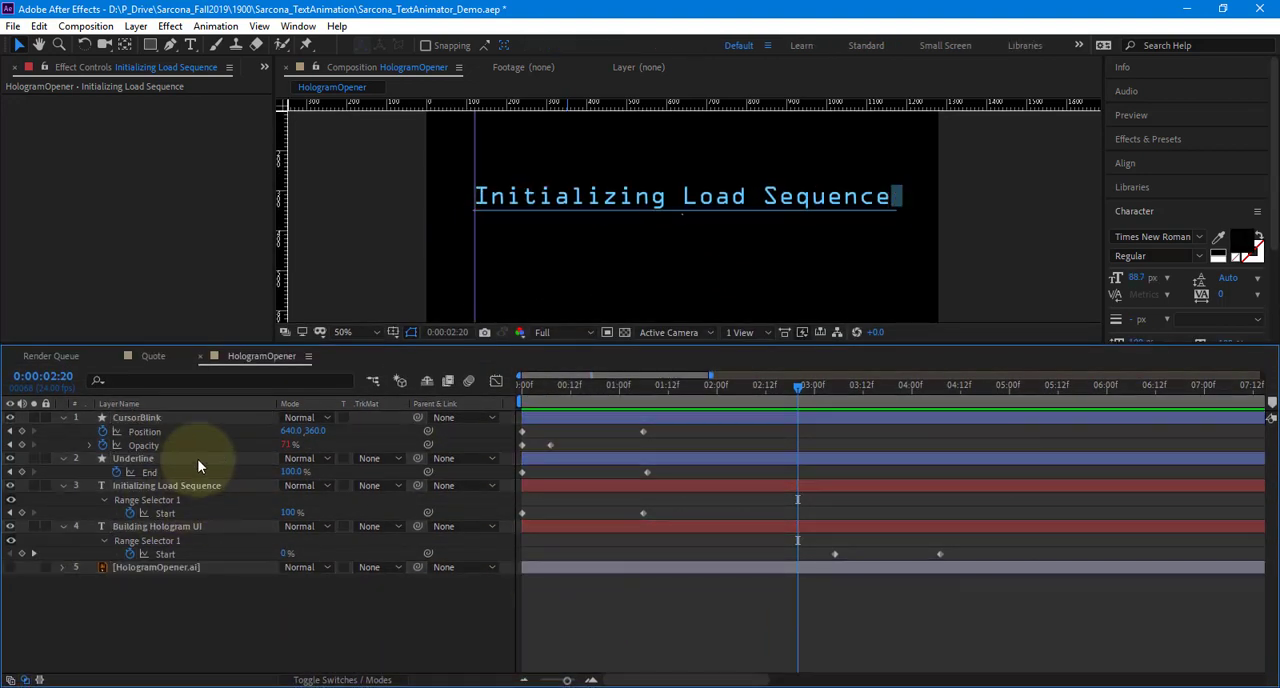
{"action": "left_click", "coordinate": [195, 460]}
{"action": "left_click", "coordinate": [197, 485], "text": "ctrl"}
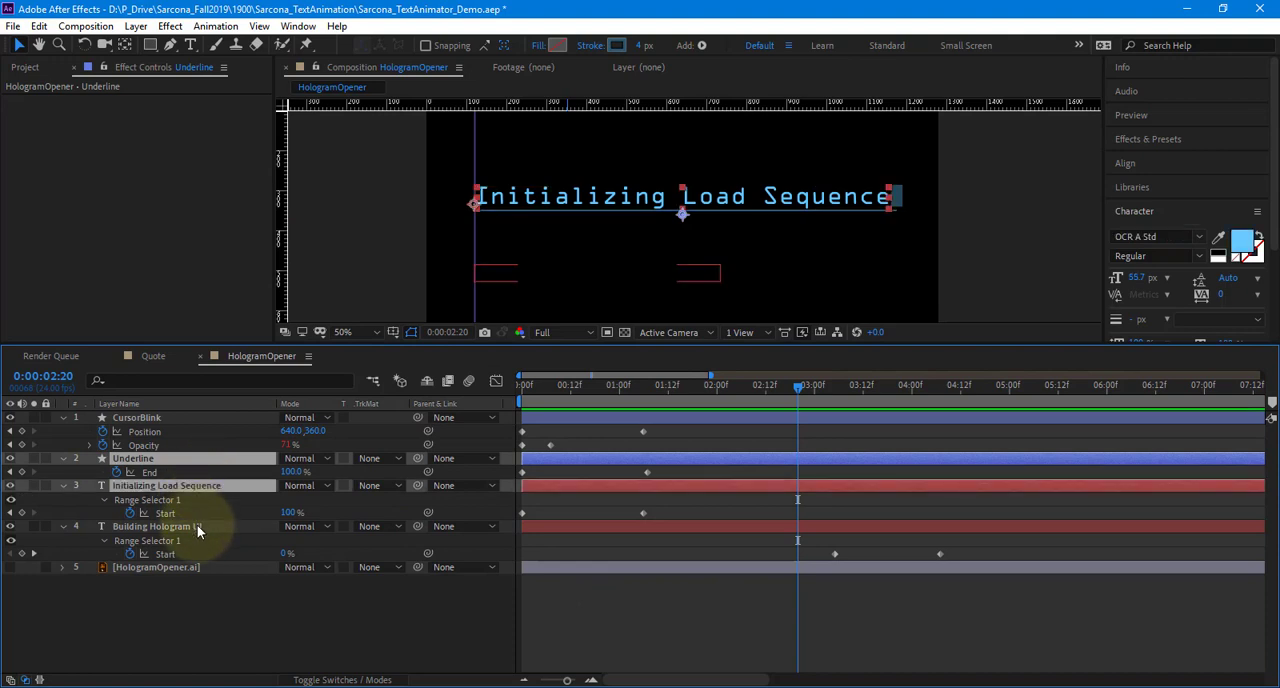
{"action": "left_click", "coordinate": [205, 527], "text": "ctrl"}
{"action": "left_click_drag", "start_coordinate": [550, 461], "coordinate": [628, 436]}
{"action": "left_click", "coordinate": [660, 607]}
{"action": "left_click", "coordinate": [652, 636]}
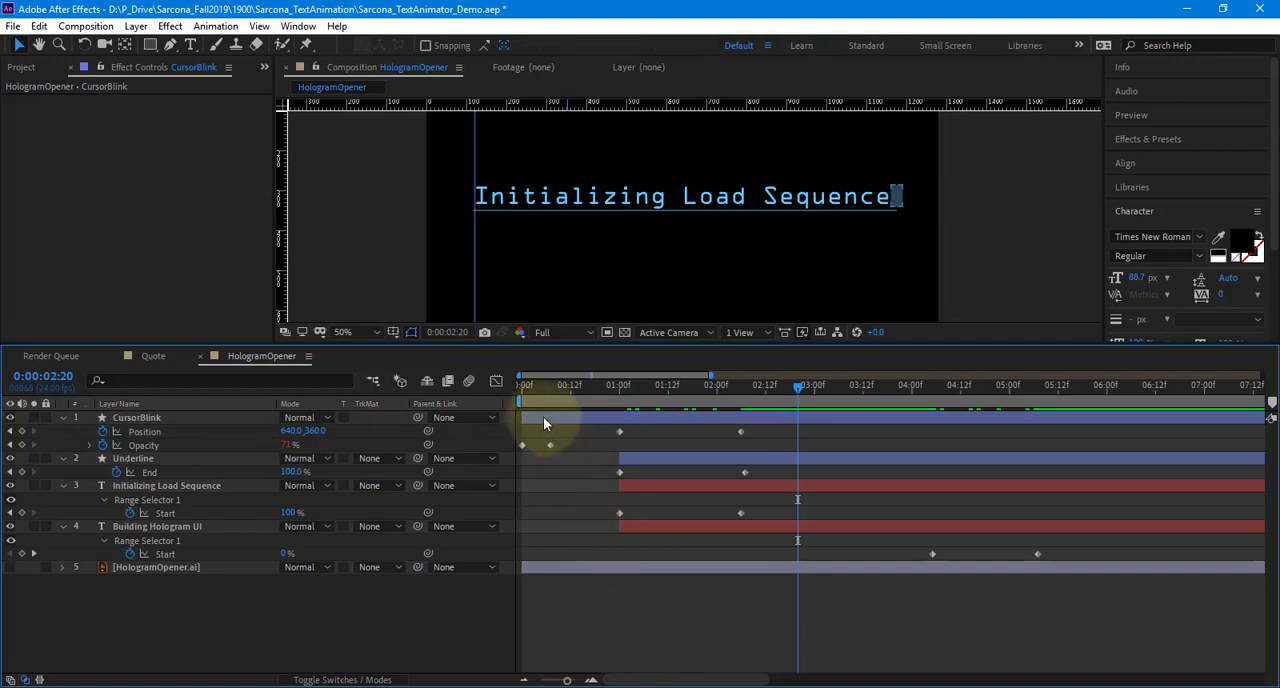
Trim the end of the CursorBlink layer to 0:00:03:06 and preview the animation from the first frame
{"action": "left_click_drag", "start_coordinate": [527, 394], "coordinate": [839, 388]}
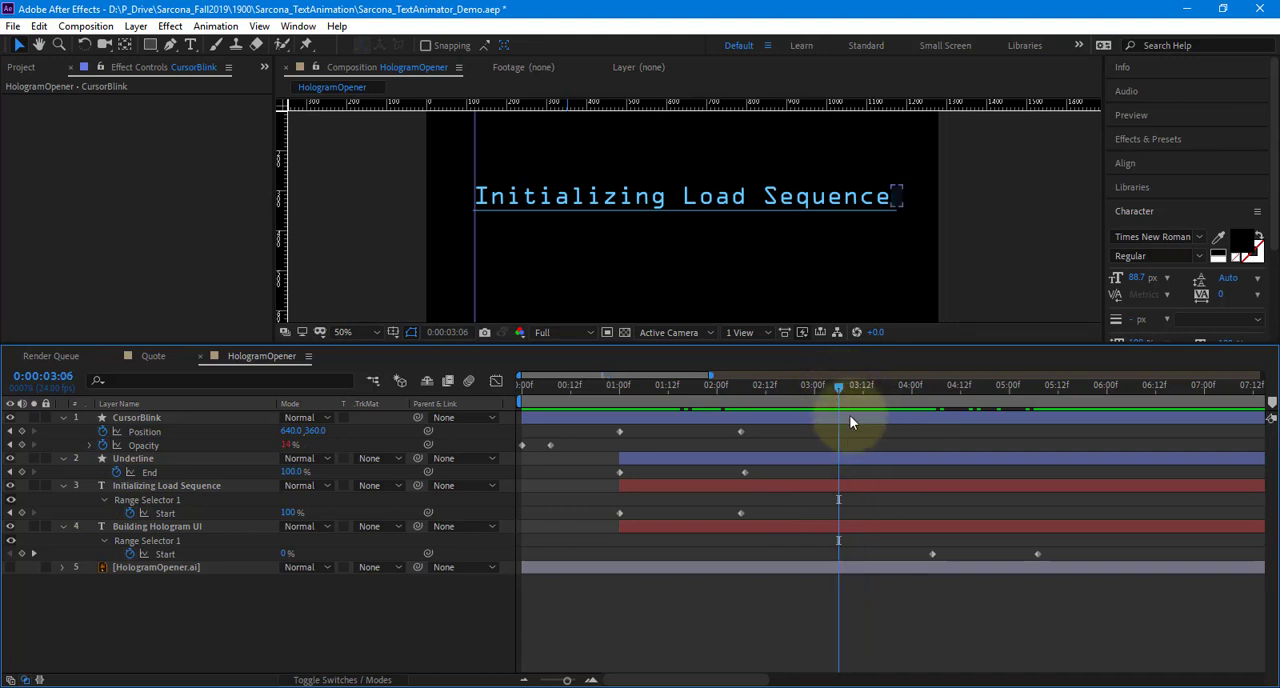
{"action": "left_click", "coordinate": [850, 421]}
{"action": "key", "text": "alt+bracketright"}
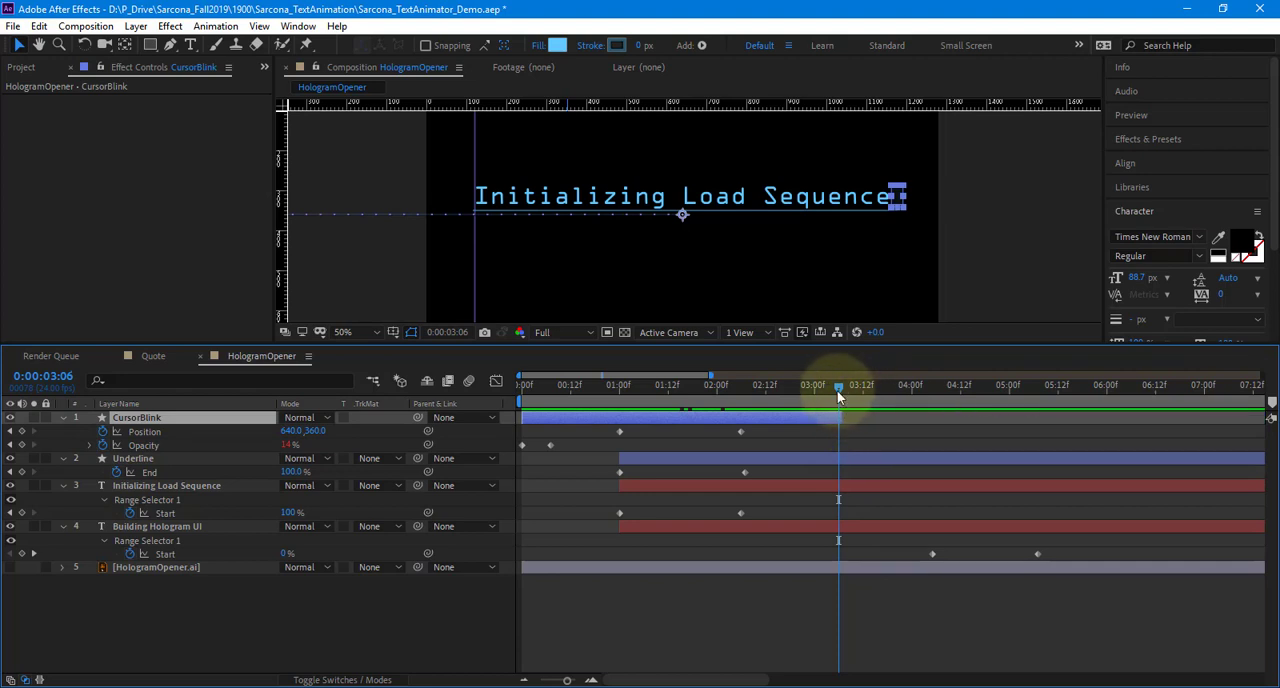
{"action": "left_click_drag", "start_coordinate": [837, 390], "coordinate": [480, 420]}
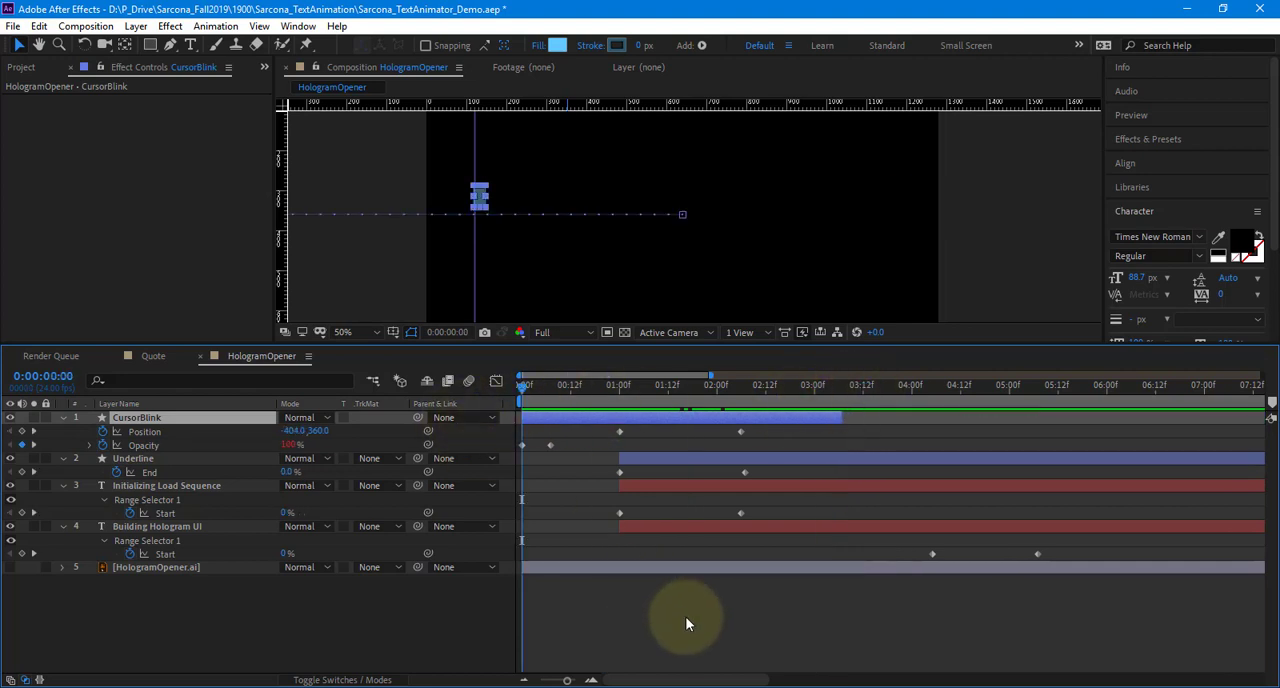
{"action": "left_click", "coordinate": [685, 649]}
{"action": "key", "text": "space"}
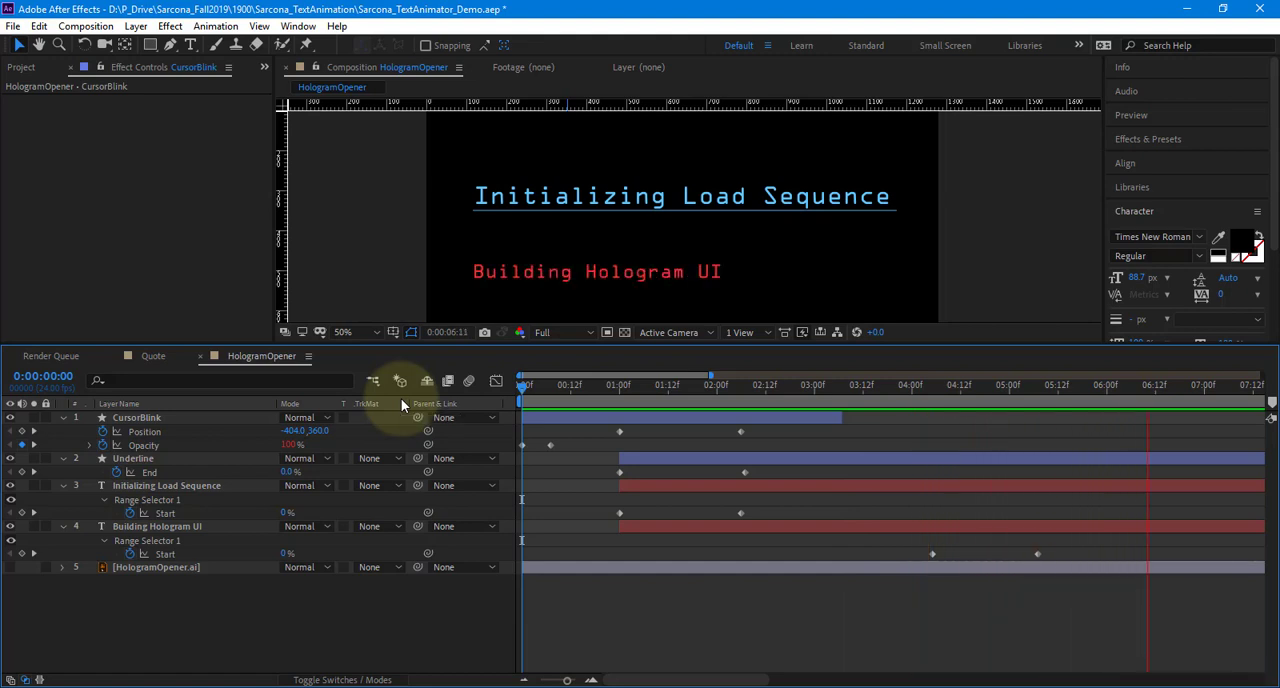
{"action": "key", "text": "space"}
Duplicate the CursorBlink layer and rename the copy CursorBlink2
{"action": "left_click_drag", "start_coordinate": [848, 398], "coordinate": [878, 400]}
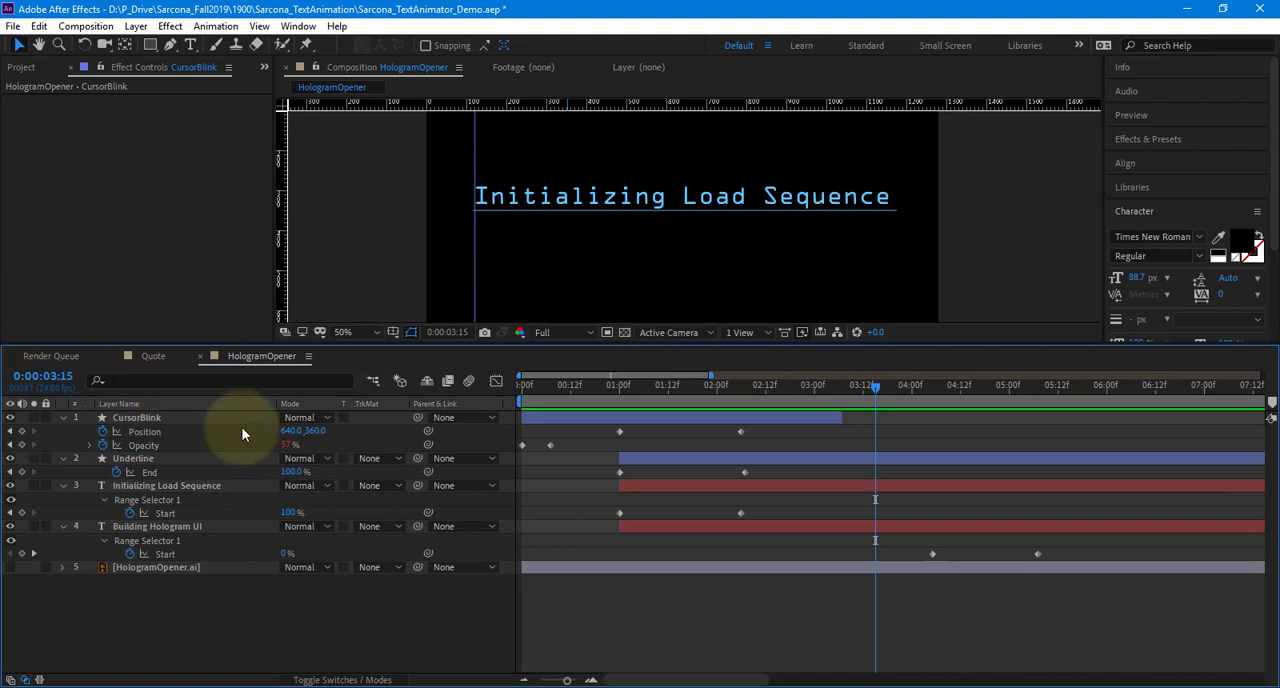
{"action": "left_click", "coordinate": [204, 418]}
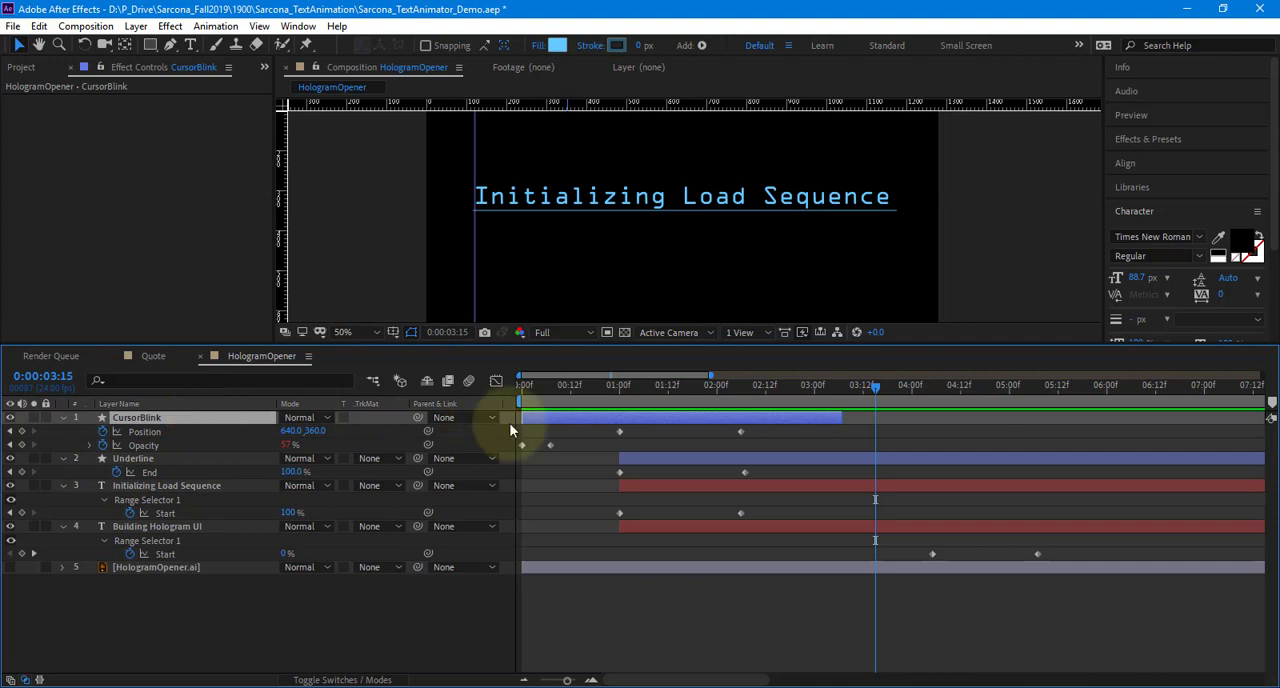
{"action": "left_click_drag", "start_coordinate": [557, 383], "coordinate": [469, 401]}
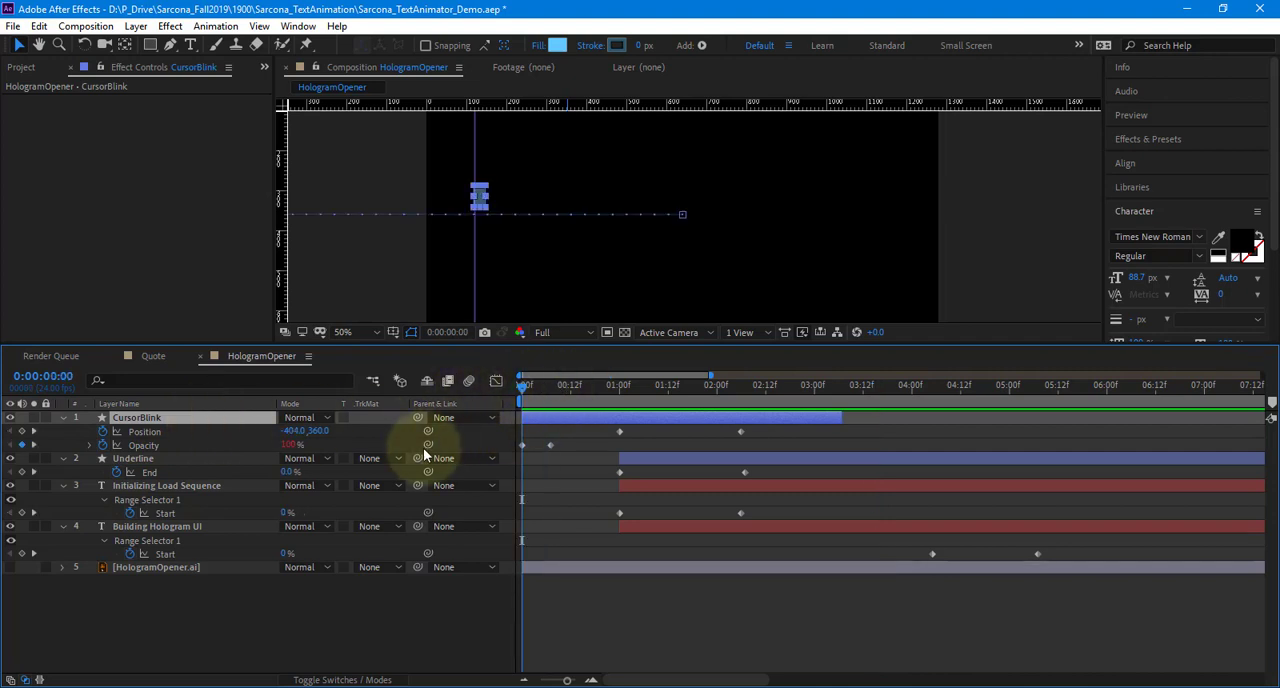
{"action": "key", "text": "ctrl+d"}
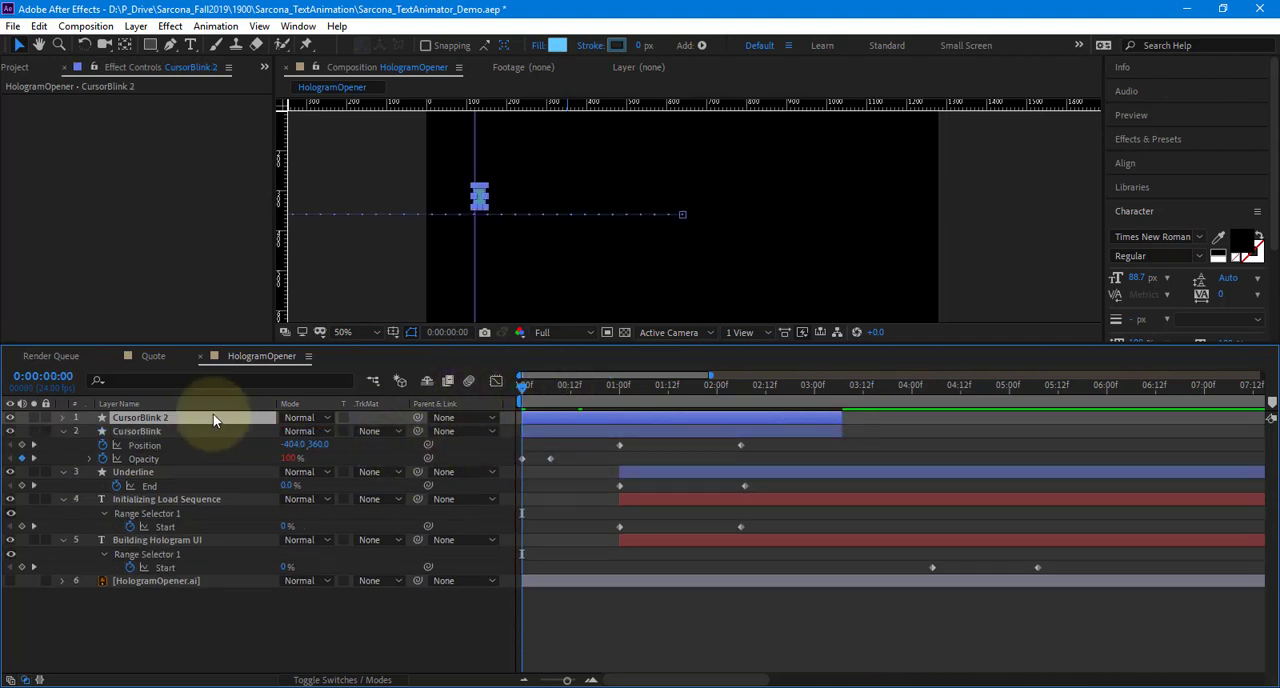
{"action": "key", "text": "Return"}
{"action": "type", "text": "CursorBlink"}
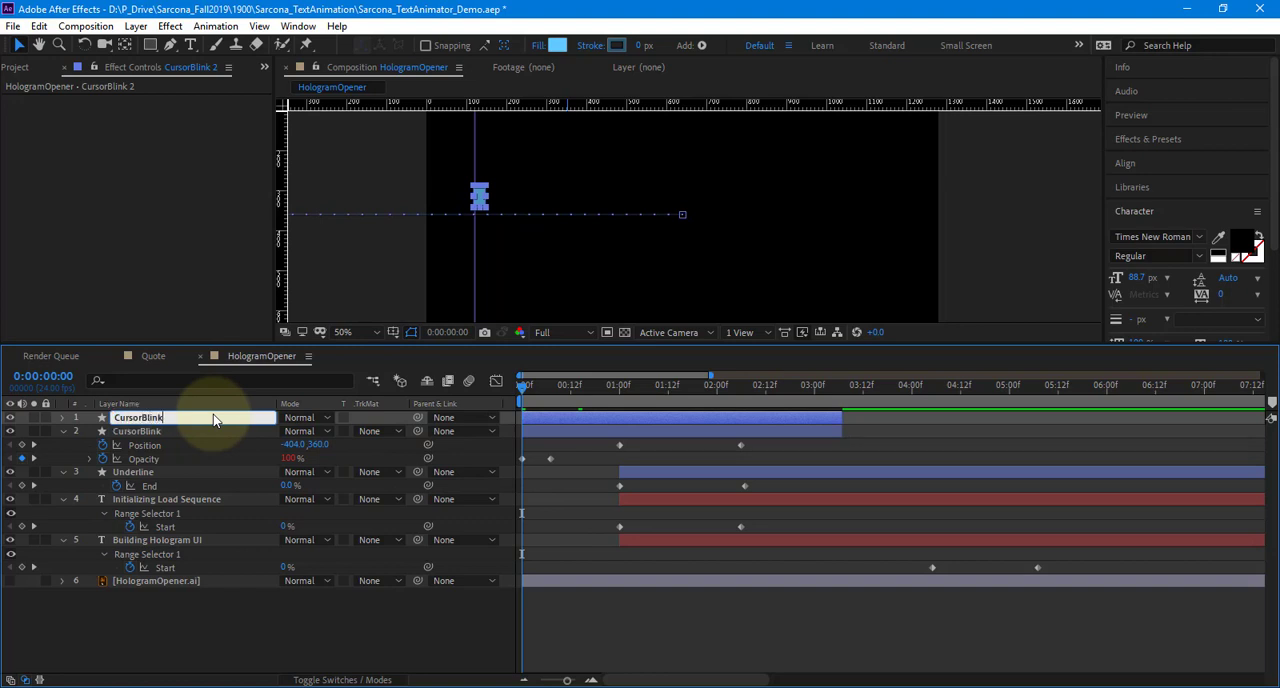
{"action": "type", "text": "2"}
{"action": "key", "text": "Return"}
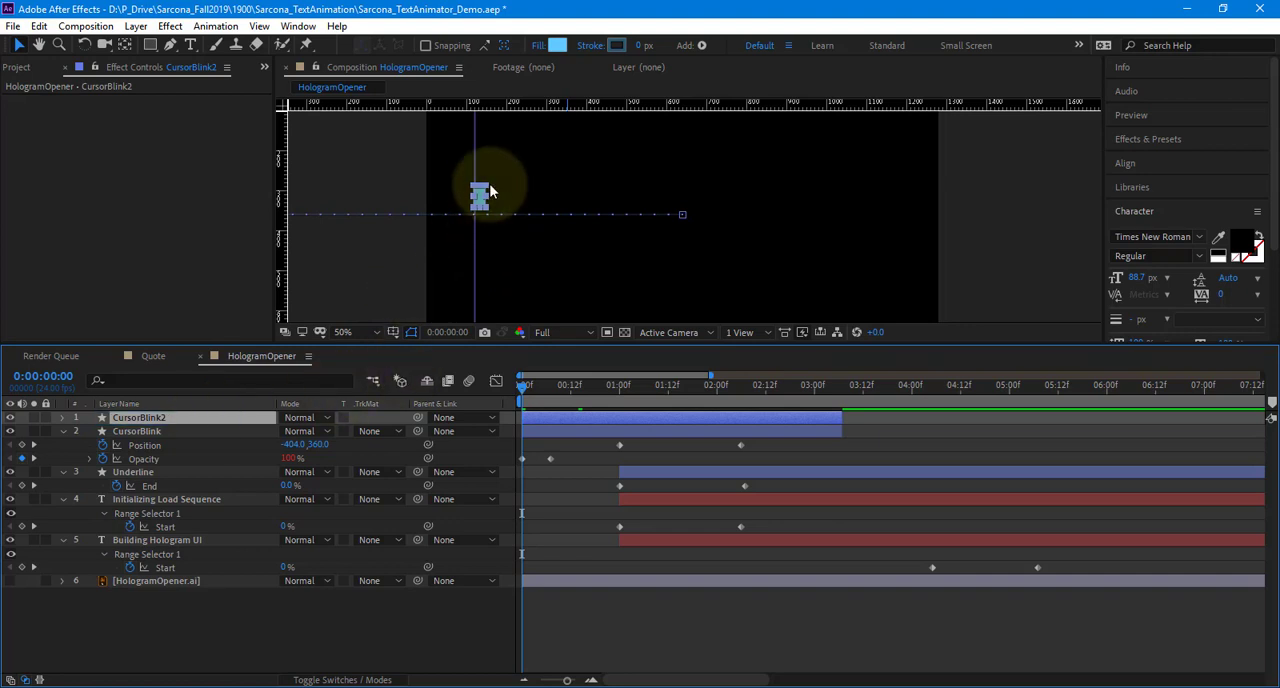
Try lowering the CursorBlink2 block by changing its vertical Position at the first frame, and undo the change
{"action": "key", "text": "p"}
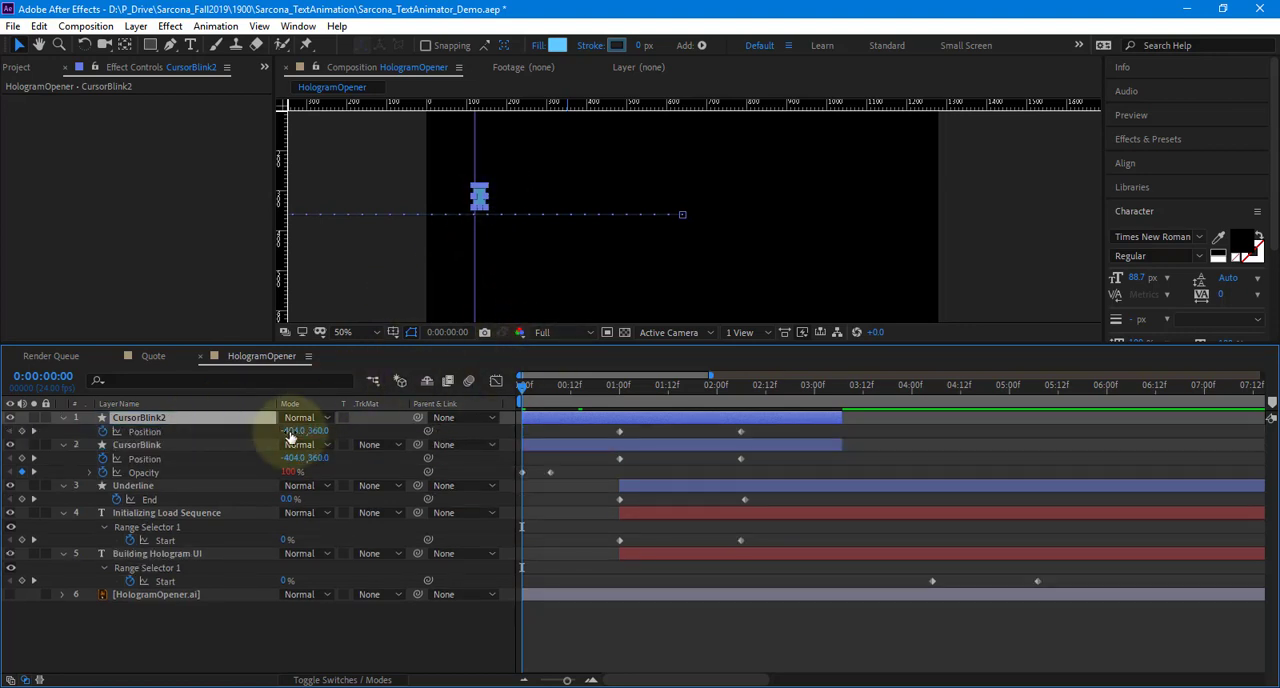
{"action": "left_click_drag", "start_coordinate": [312, 433], "coordinate": [529, 468]}
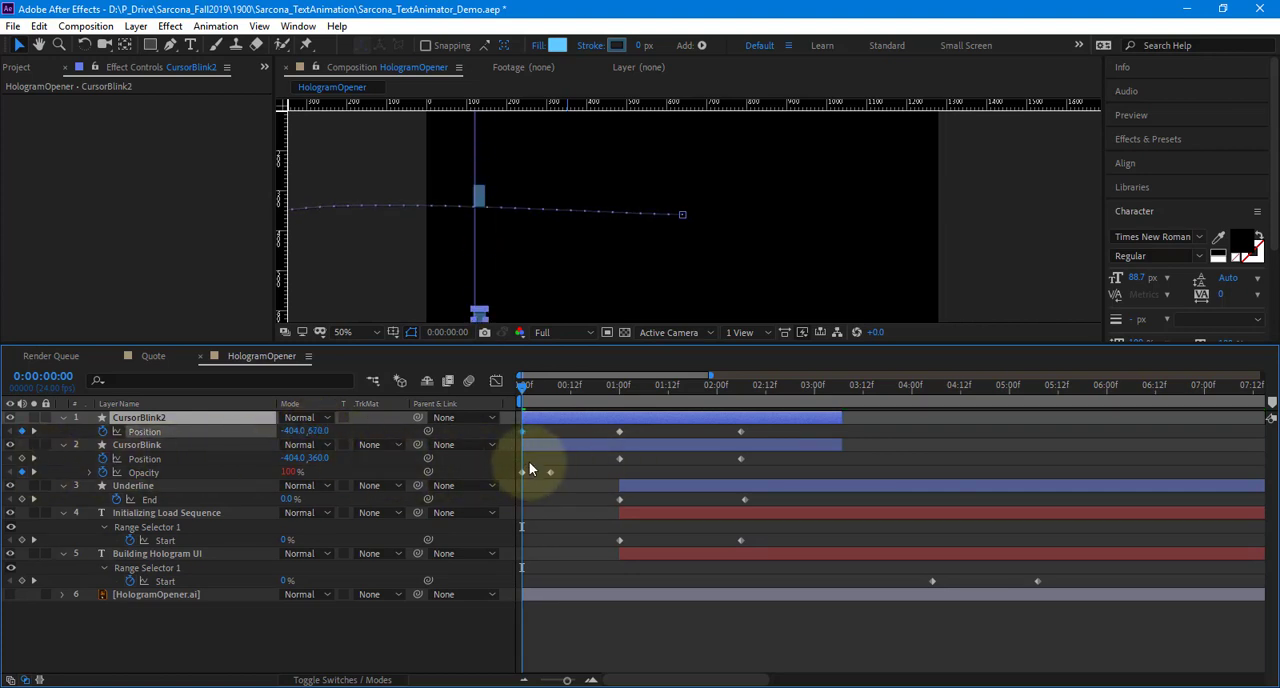
{"action": "key", "text": "ctrl+z"}
Shift CursorBlink2 later over the Building Hologram UI reveal and lower it to that line with Anchor Point 0.0, -186.0
{"action": "key", "text": "a"}
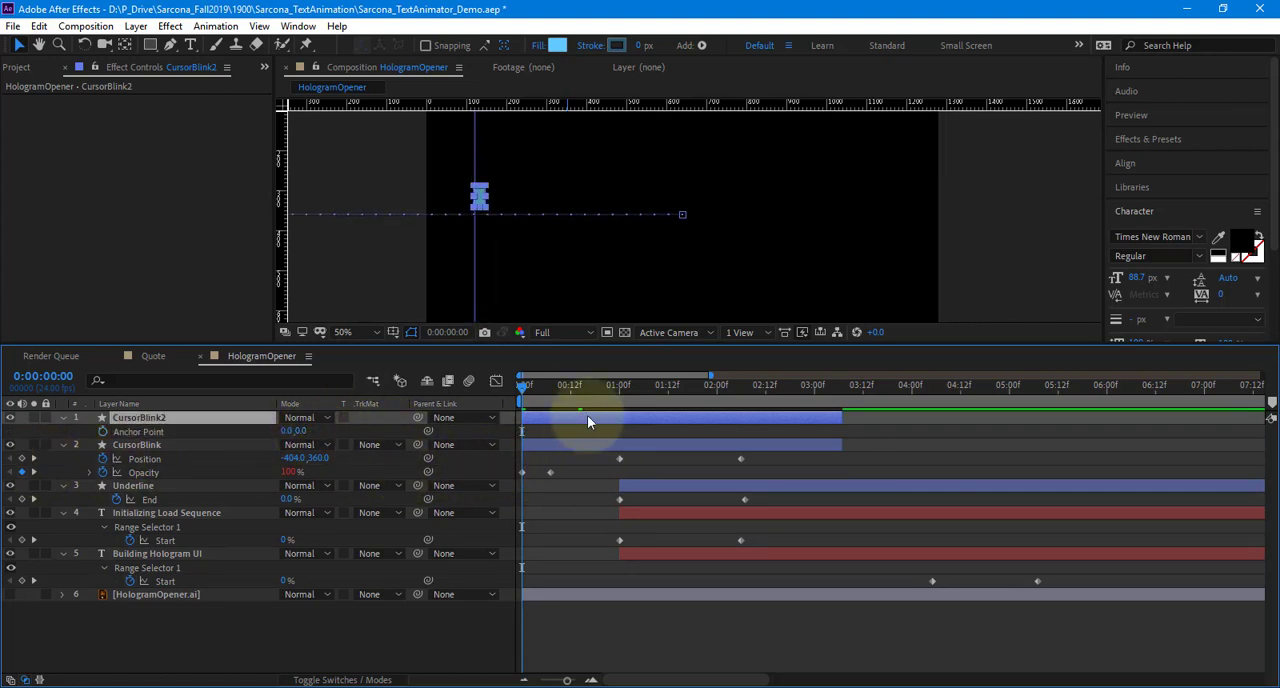
{"action": "left_click_drag", "start_coordinate": [656, 400], "coordinate": [985, 397]}
{"action": "left_click_drag", "start_coordinate": [767, 416], "coordinate": [1136, 426]}
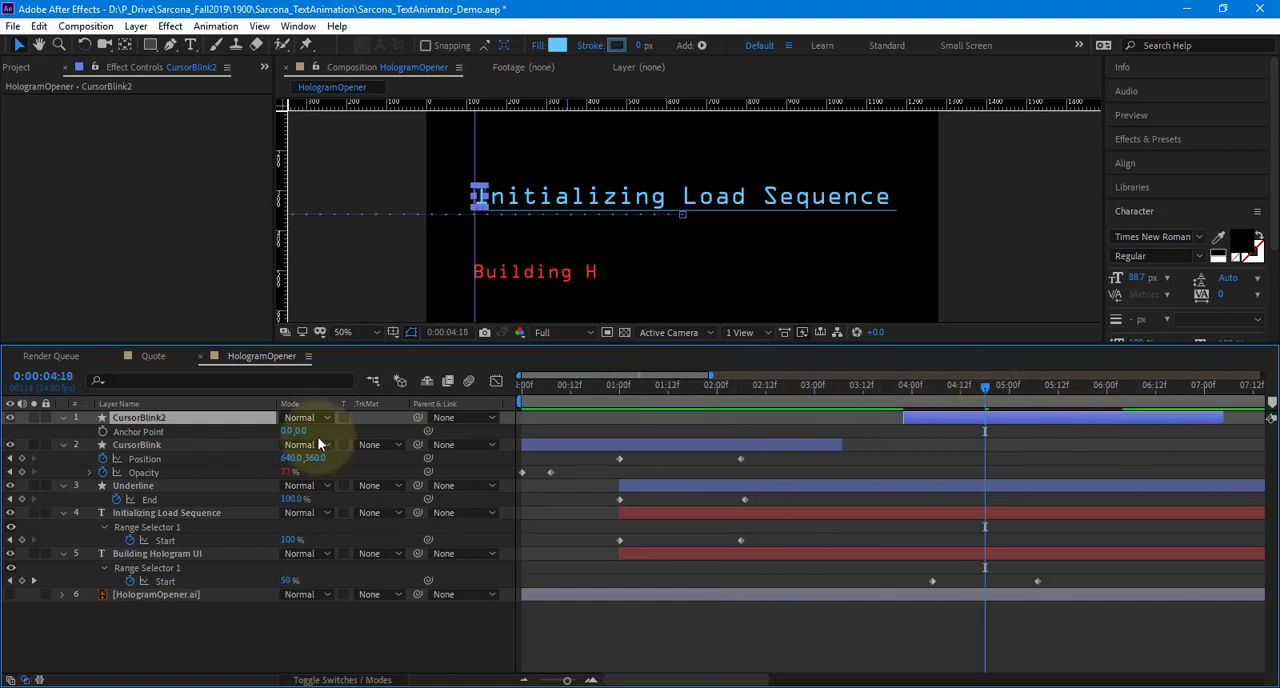
{"action": "left_click_drag", "start_coordinate": [305, 431], "coordinate": [150, 445]}
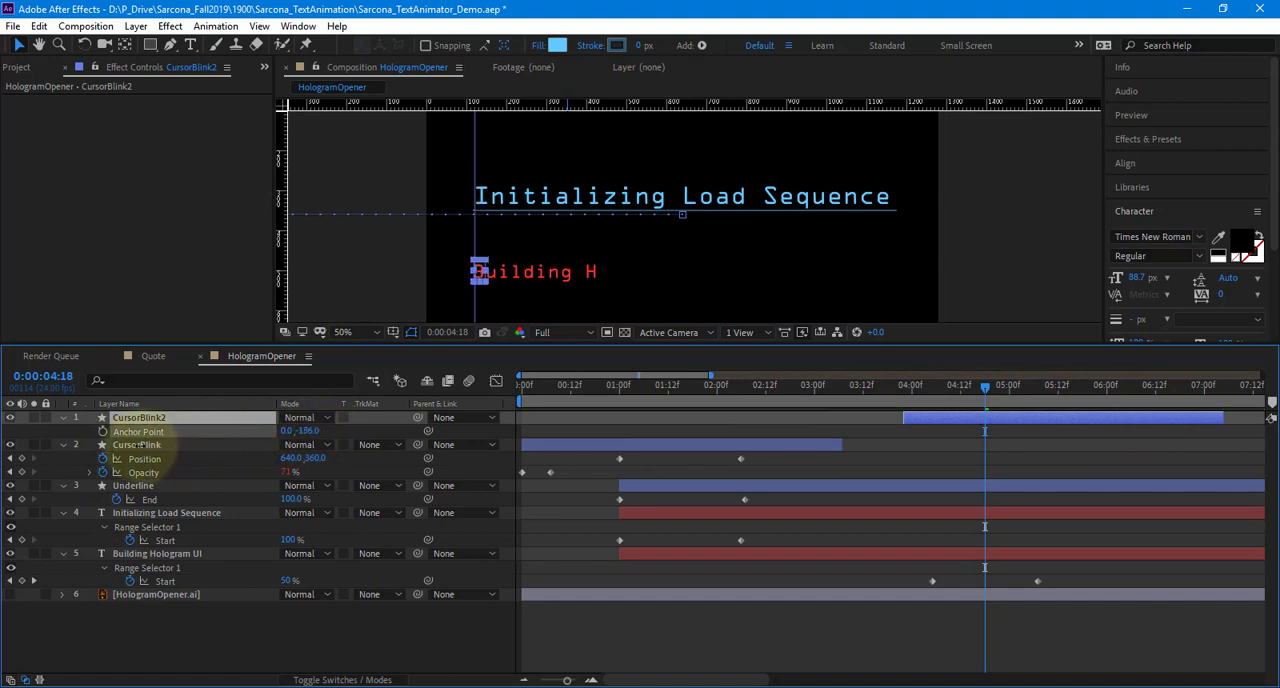
Reveal CursorBlink2's Position and move the layer to start at 0:00:03:07, where CursorBlink ends
{"action": "key", "text": "p"}
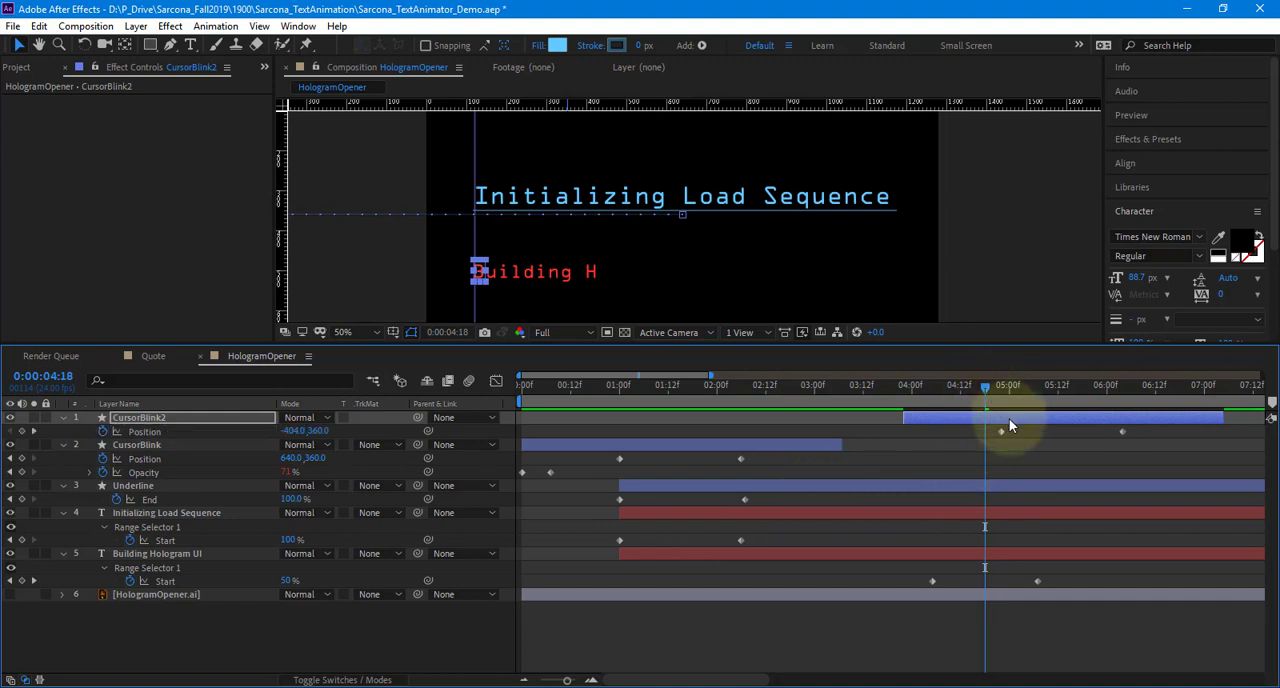
{"action": "left_click_drag", "start_coordinate": [935, 389], "coordinate": [841, 390]}
{"action": "left_click_drag", "start_coordinate": [963, 420], "coordinate": [923, 420]}
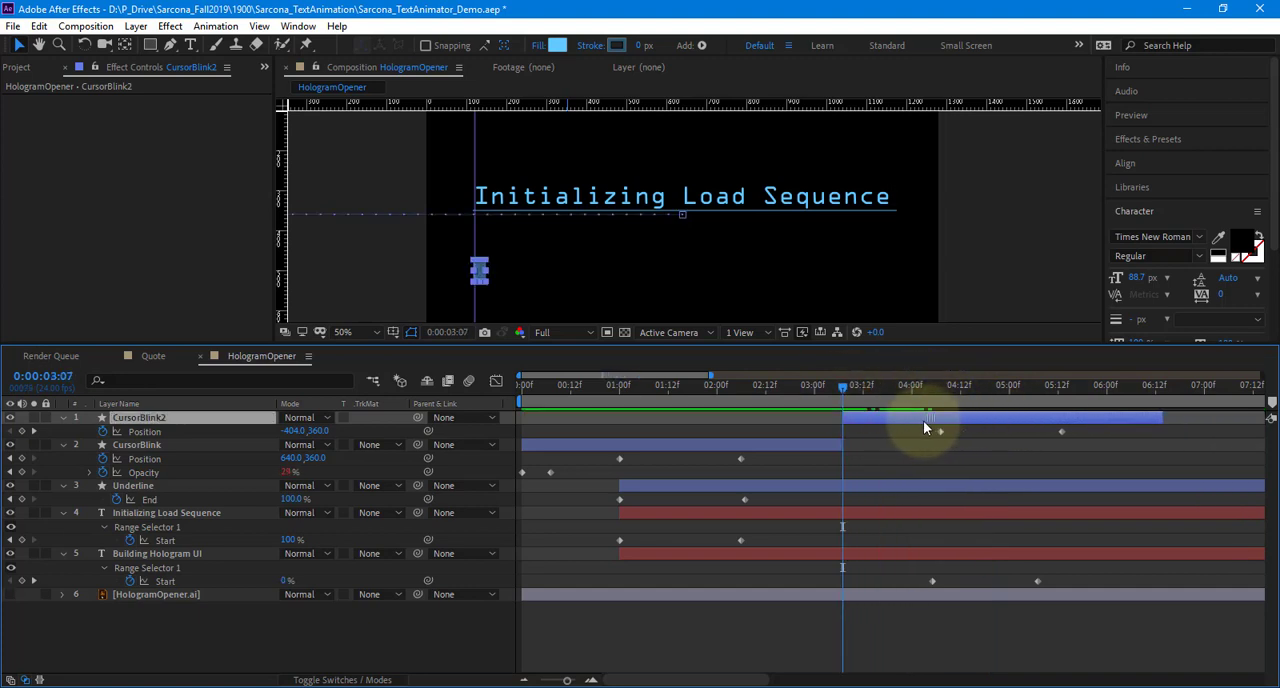
Set CursorBlink2's fill to FF3030 by sampling the red Building Hologram UI text
{"action": "left_click", "coordinate": [557, 45]}
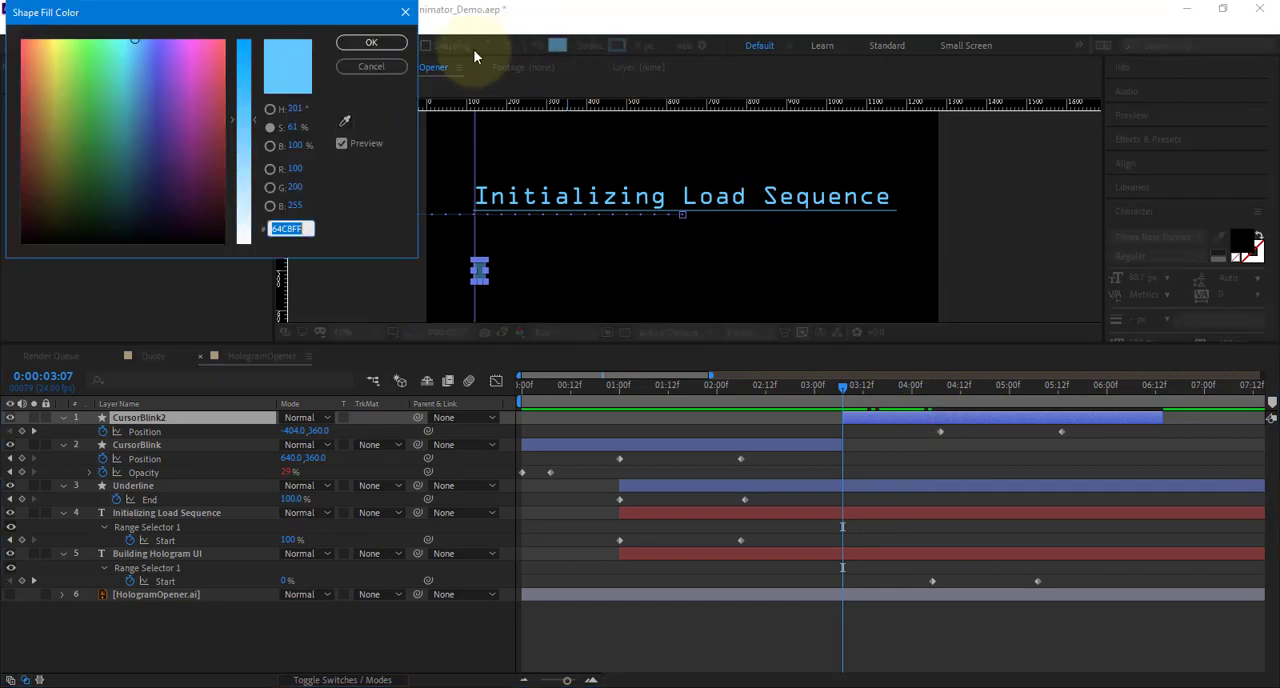
{"action": "key", "text": "Return"}
{"action": "left_click_drag", "start_coordinate": [965, 390], "coordinate": [1054, 399]}
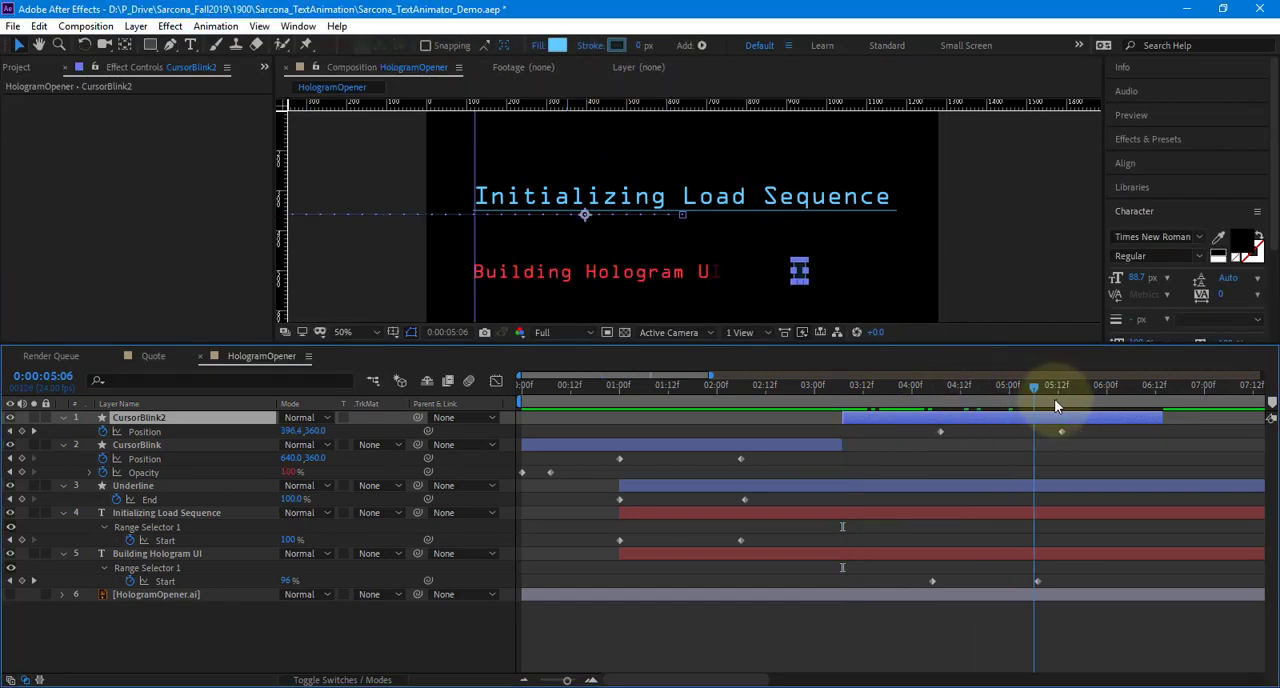
{"action": "left_click", "coordinate": [562, 43]}
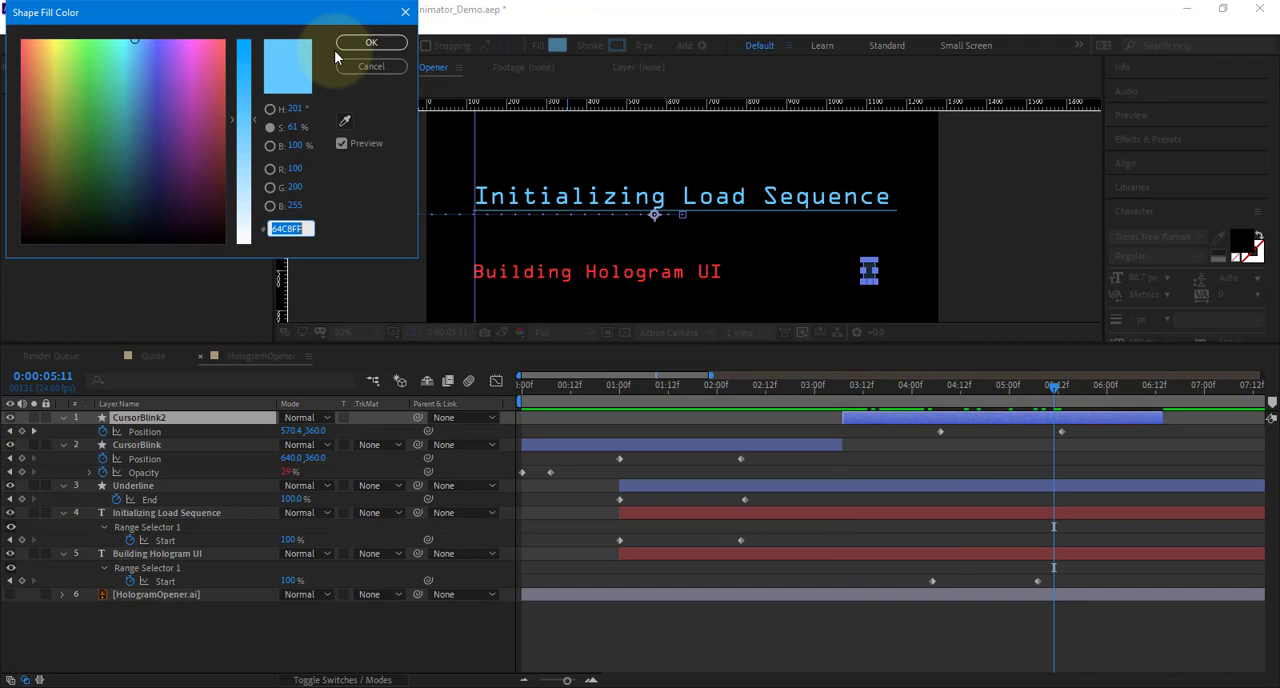
{"action": "left_click", "coordinate": [342, 121]}
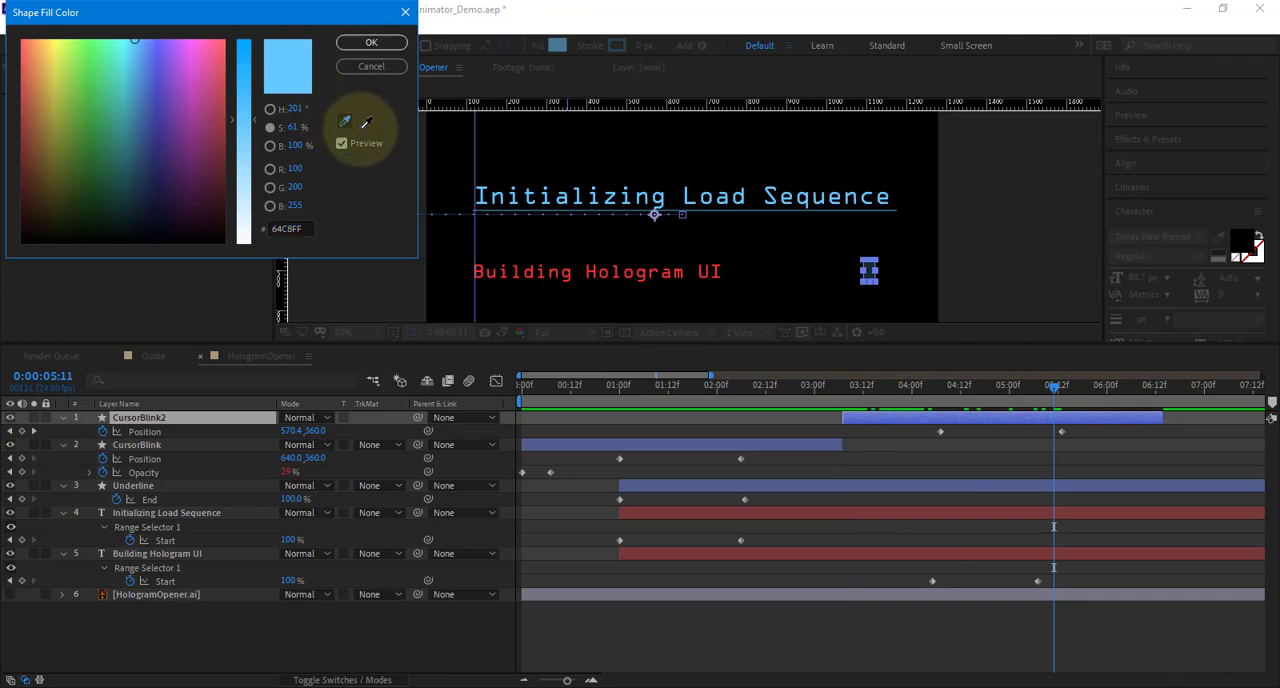
{"action": "left_click", "coordinate": [508, 268]}
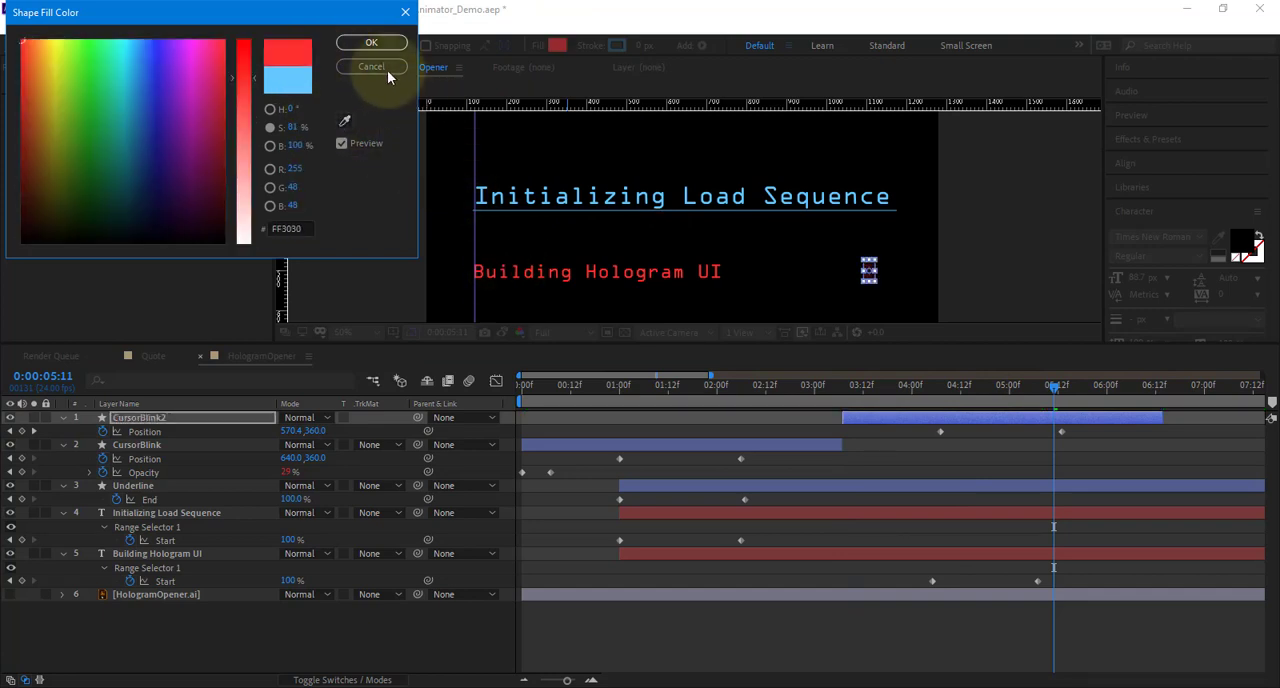
{"action": "left_click", "coordinate": [371, 44]}
{"action": "left_click", "coordinate": [1005, 620]}
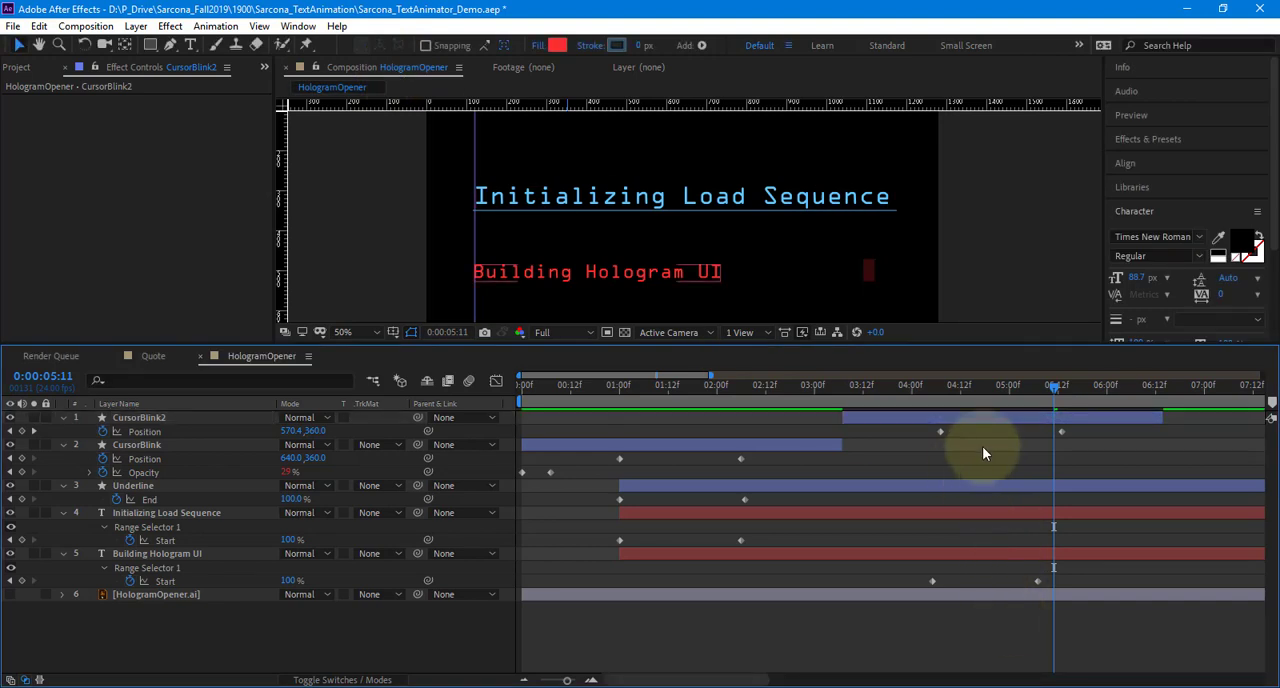
Move CursorBlink2's Position keyframes to 0:00:04:05 and 0:00:05:07 to match the Building Hologram UI Start keyframes
{"action": "left_click_drag", "start_coordinate": [971, 383], "coordinate": [1036, 406]}
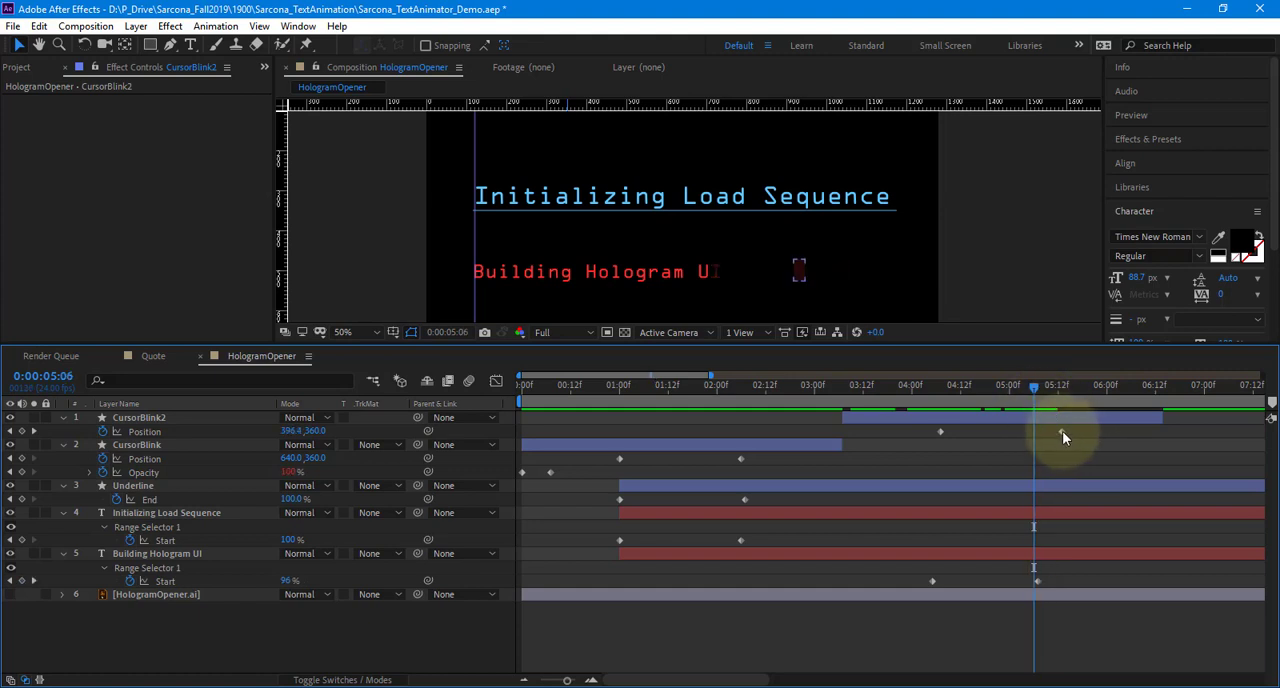
{"action": "left_click", "coordinate": [928, 392]}
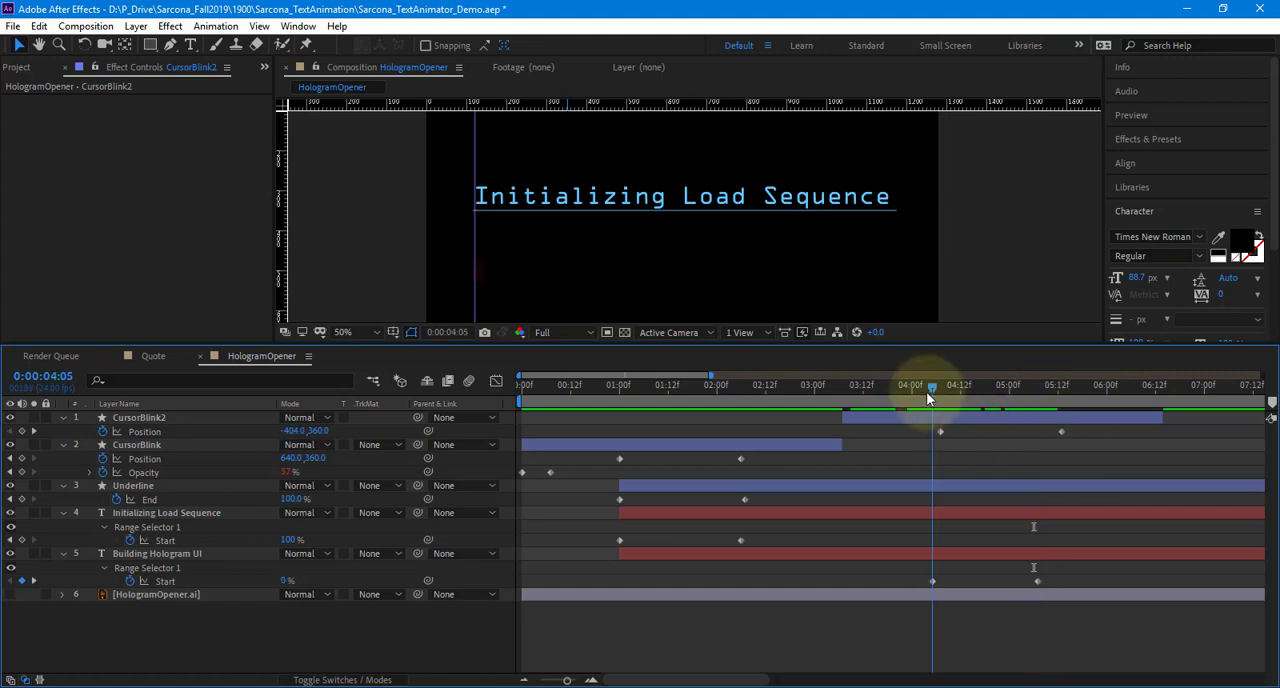
{"action": "left_click_drag", "start_coordinate": [938, 431], "coordinate": [933, 432]}
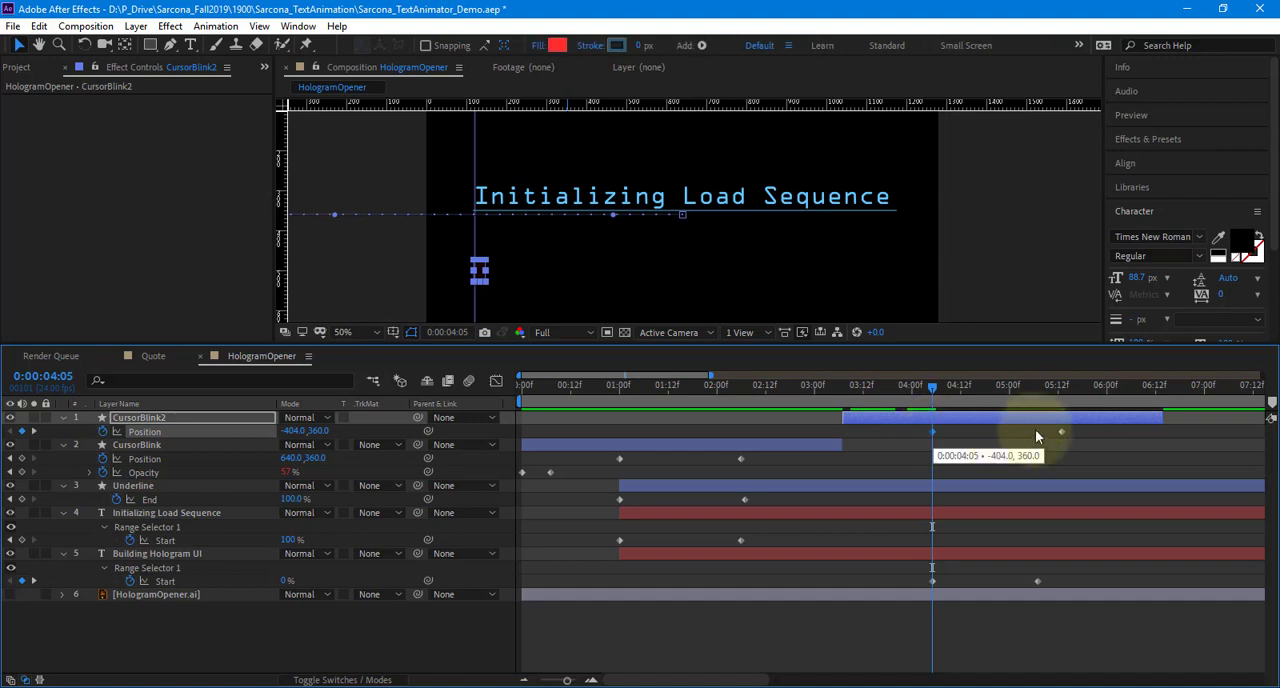
{"action": "left_click", "coordinate": [1038, 389]}
{"action": "left_click_drag", "start_coordinate": [1061, 431], "coordinate": [1049, 432]}
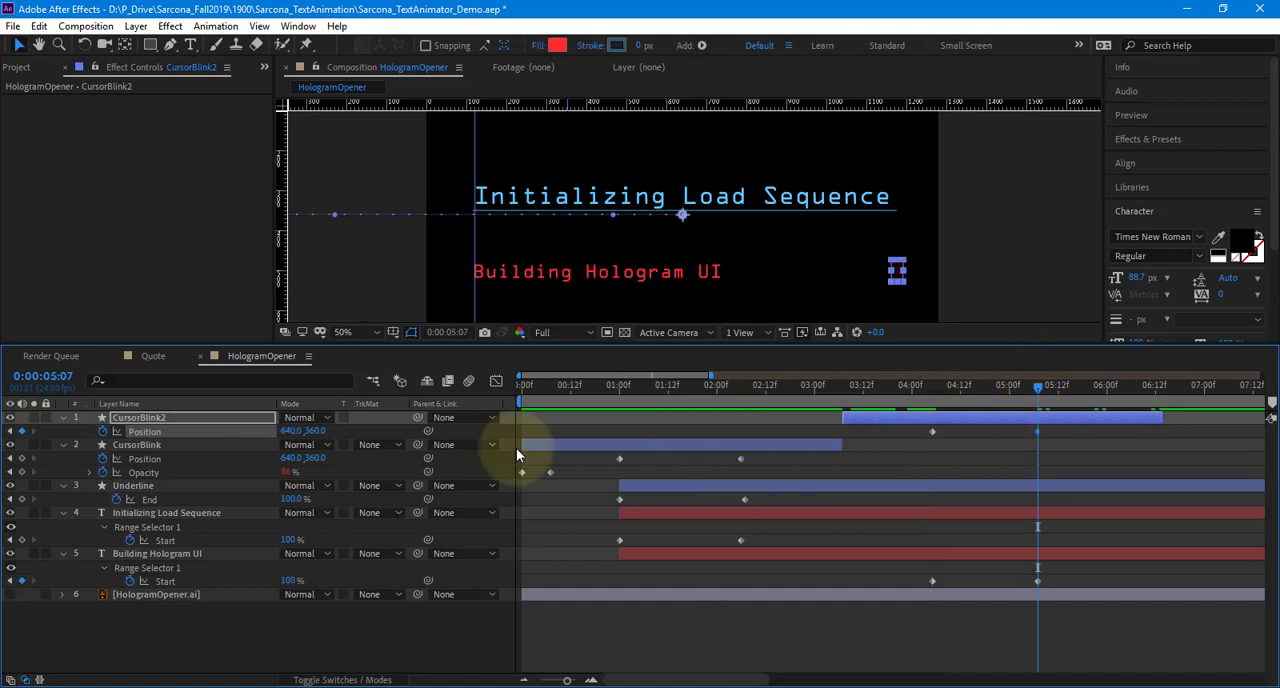
Set CursorBlink2's second Position keyframe to 213.0, 360.0 at the end of the red text, and preview from the first frame
{"action": "left_click_drag", "start_coordinate": [292, 432], "coordinate": [10, 430]}
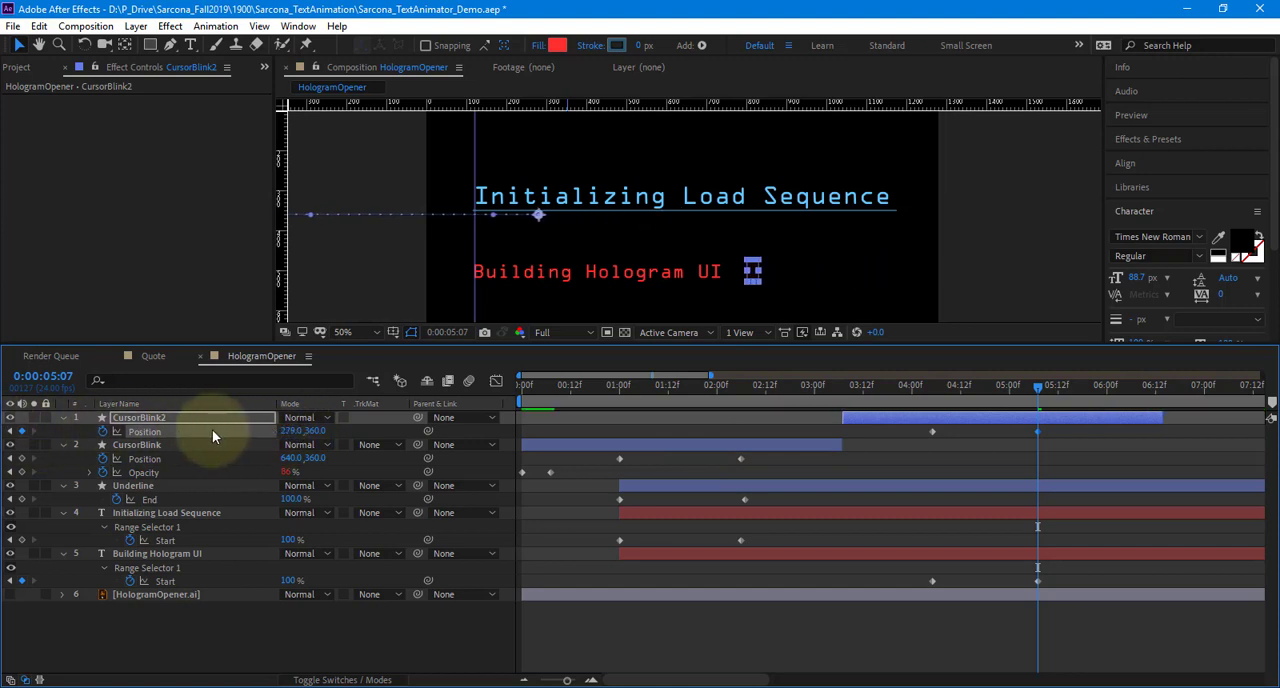
{"action": "left_click_drag", "start_coordinate": [296, 431], "coordinate": [224, 424]}
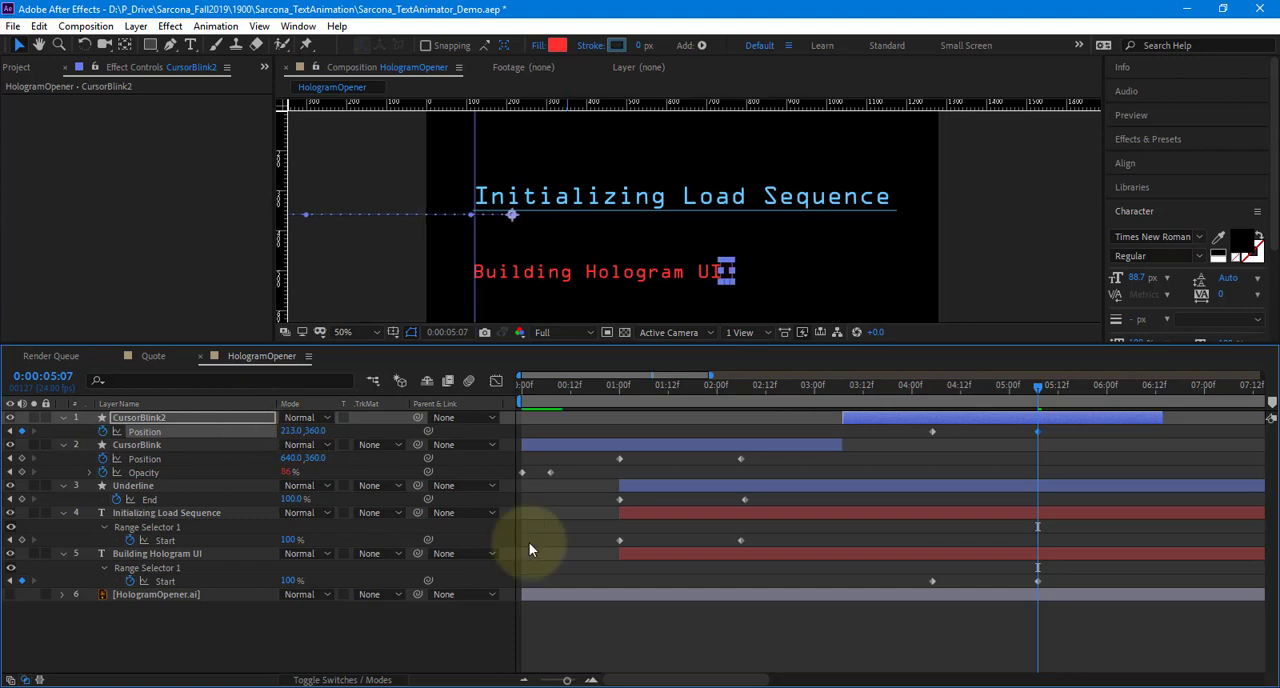
{"action": "left_click", "coordinate": [676, 640]}
{"action": "left_click_drag", "start_coordinate": [1013, 386], "coordinate": [425, 400]}
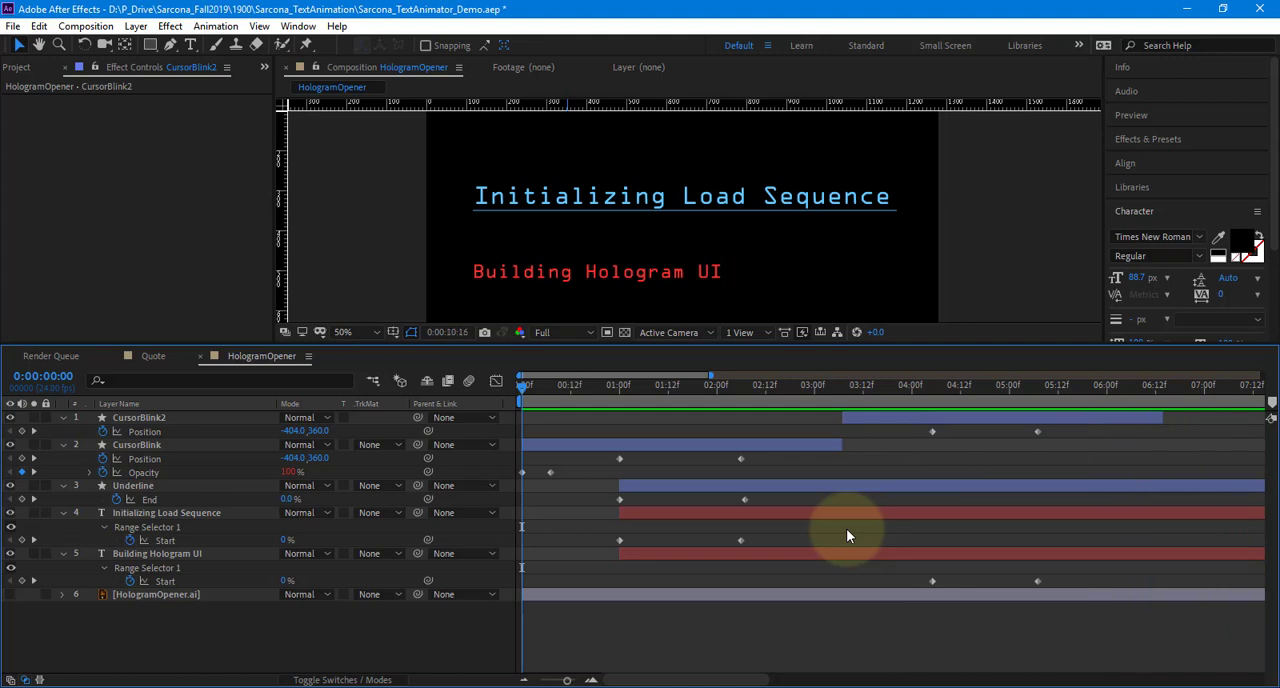
{"action": "key", "text": "space"}
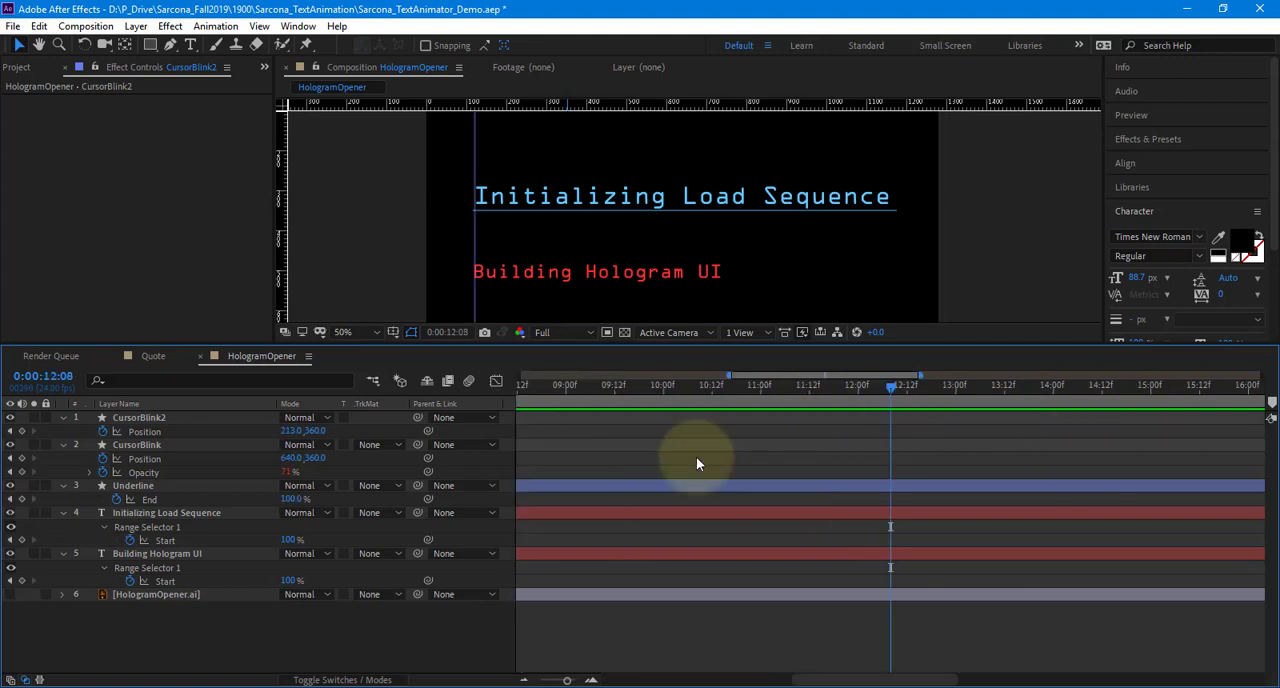
Preview the animation from the first frame with the whole composition and the full timeline in view
{"action": "key", "text": "ctrl+a"}
{"action": "left_click_drag", "start_coordinate": [567, 681], "coordinate": [478, 677]}
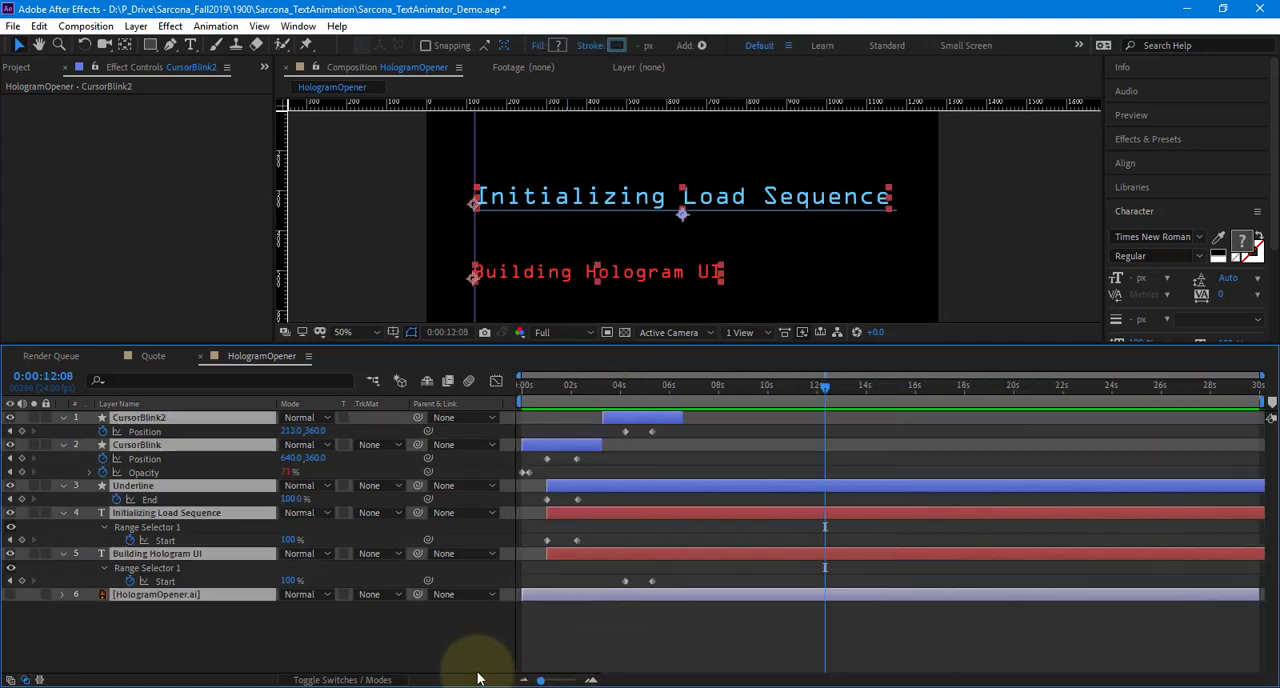
{"action": "left_click_drag", "start_coordinate": [548, 386], "coordinate": [512, 376]}
{"action": "left_click_drag", "start_coordinate": [583, 344], "coordinate": [574, 515]}
{"action": "key", "text": "space"}
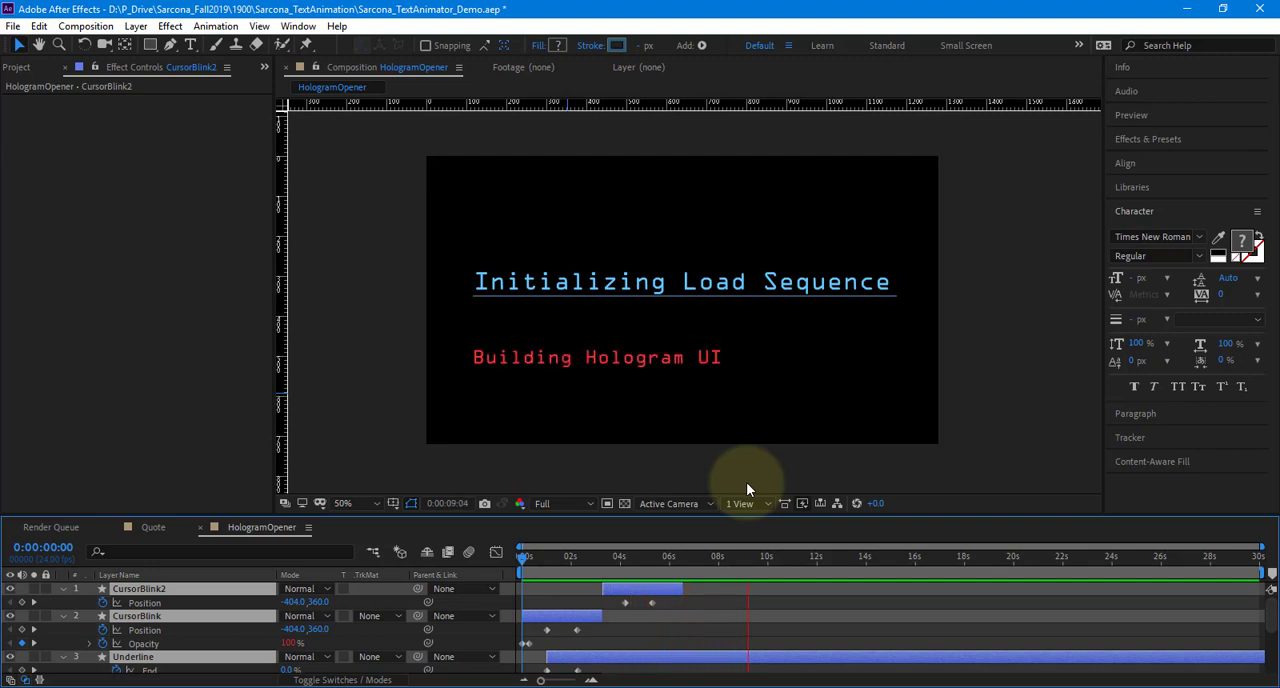
{"action": "key", "text": "space"}
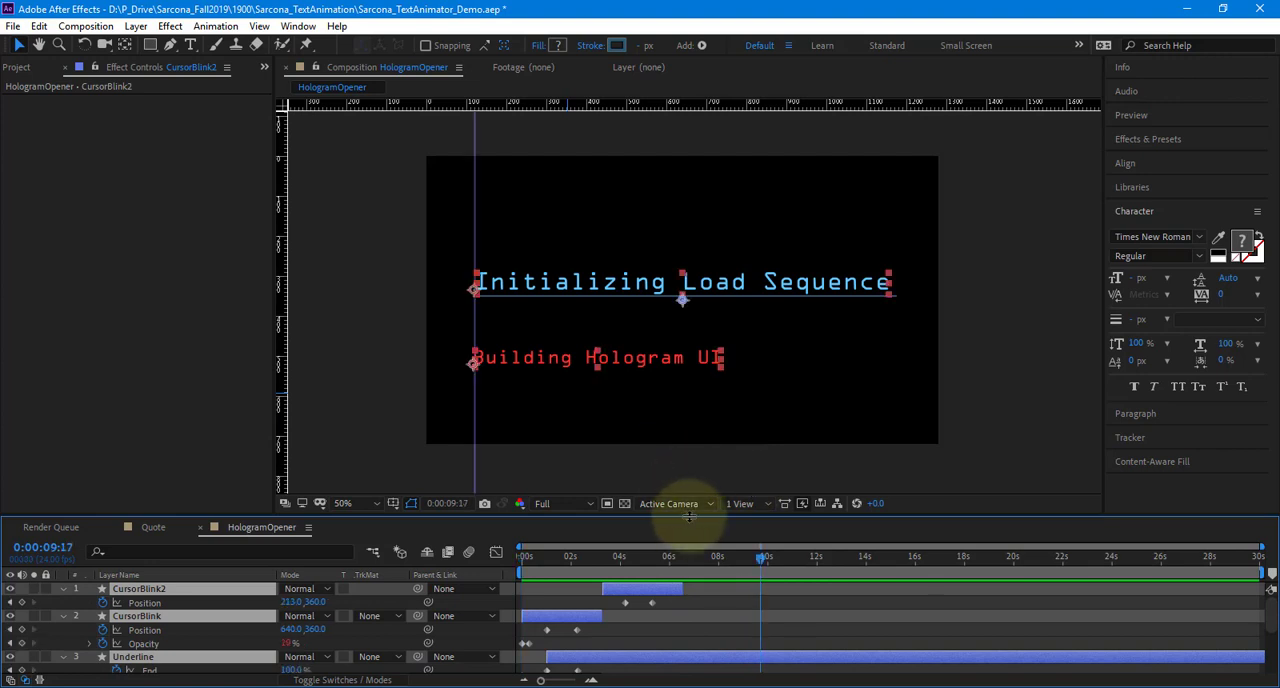
Collapse the revealed keyframed properties of all layers in the HologramOpener timeline
{"action": "left_click_drag", "start_coordinate": [689, 517], "coordinate": [683, 427]}
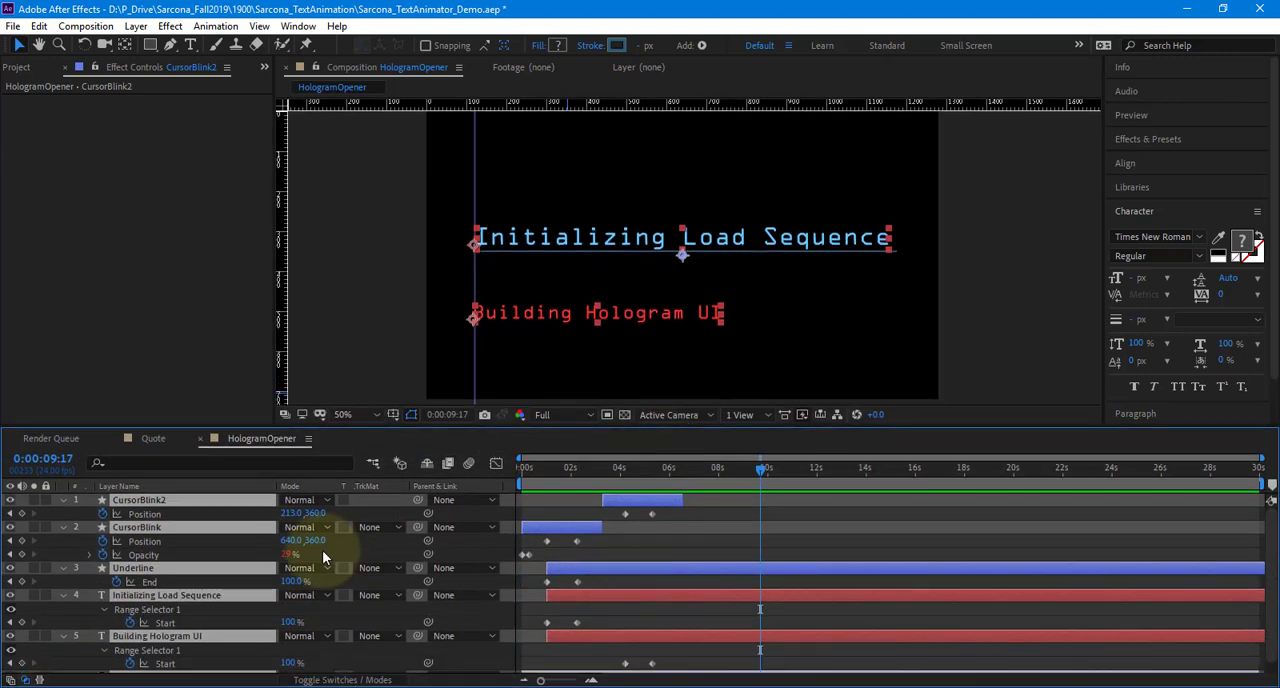
{"action": "key", "text": "u"}
{"action": "left_click", "coordinate": [289, 600]}
Create a 1280 x 720 px solid in a strongly darkened version of the sampled title blue, and place it beneath all layers
{"action": "key", "text": "ctrl+y"}
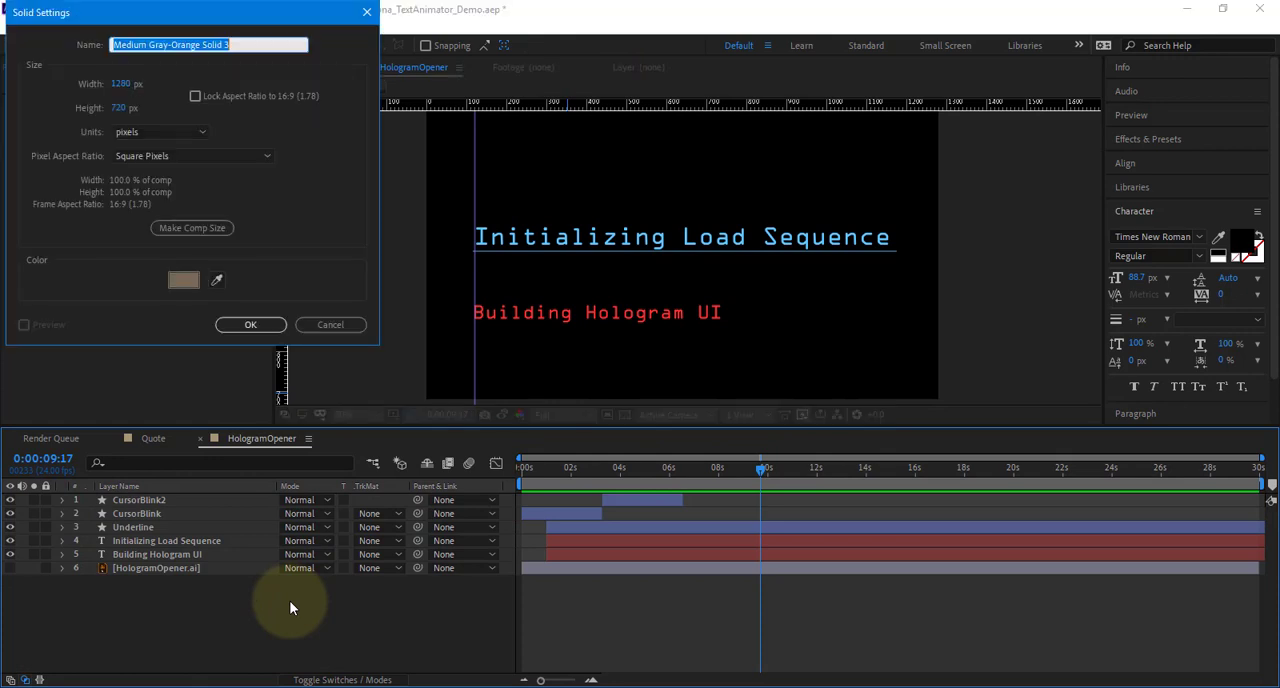
{"action": "left_click", "coordinate": [217, 281]}
{"action": "left_click", "coordinate": [465, 245]}
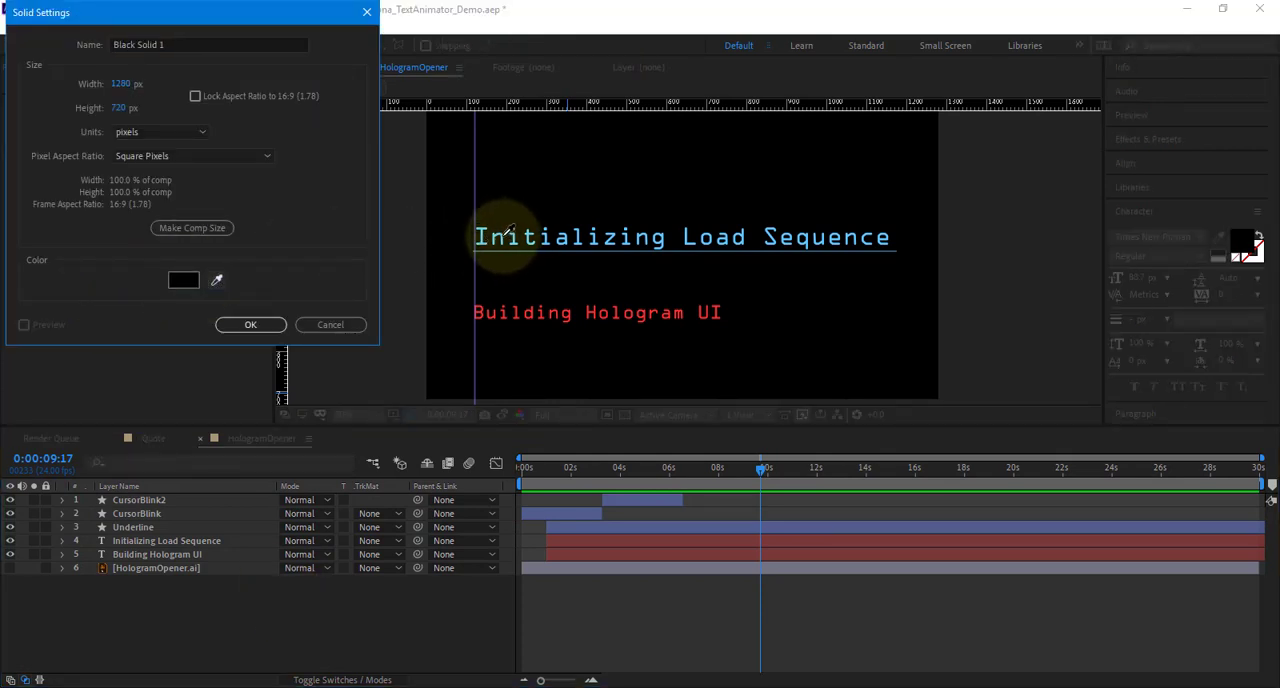
{"action": "left_click", "coordinate": [477, 236]}
{"action": "left_click", "coordinate": [183, 280]}
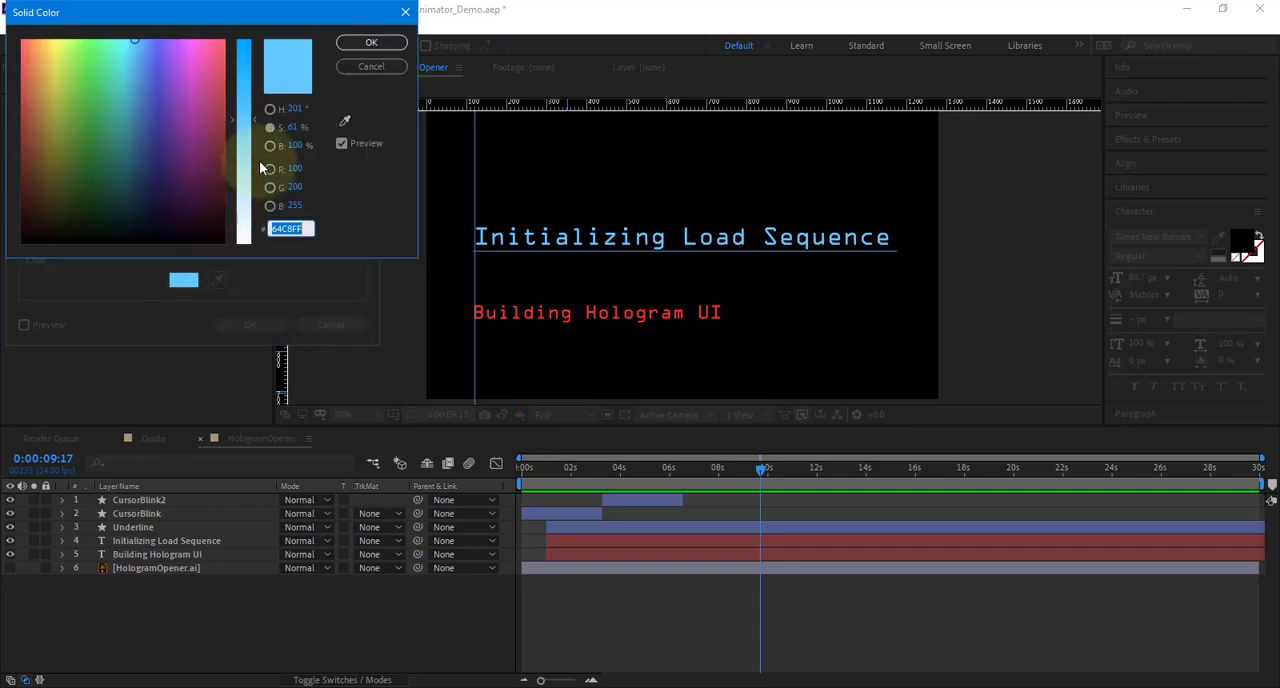
{"action": "left_click", "coordinate": [270, 145]}
{"action": "left_click_drag", "start_coordinate": [231, 116], "coordinate": [241, 223]}
{"action": "key", "text": "Return"}
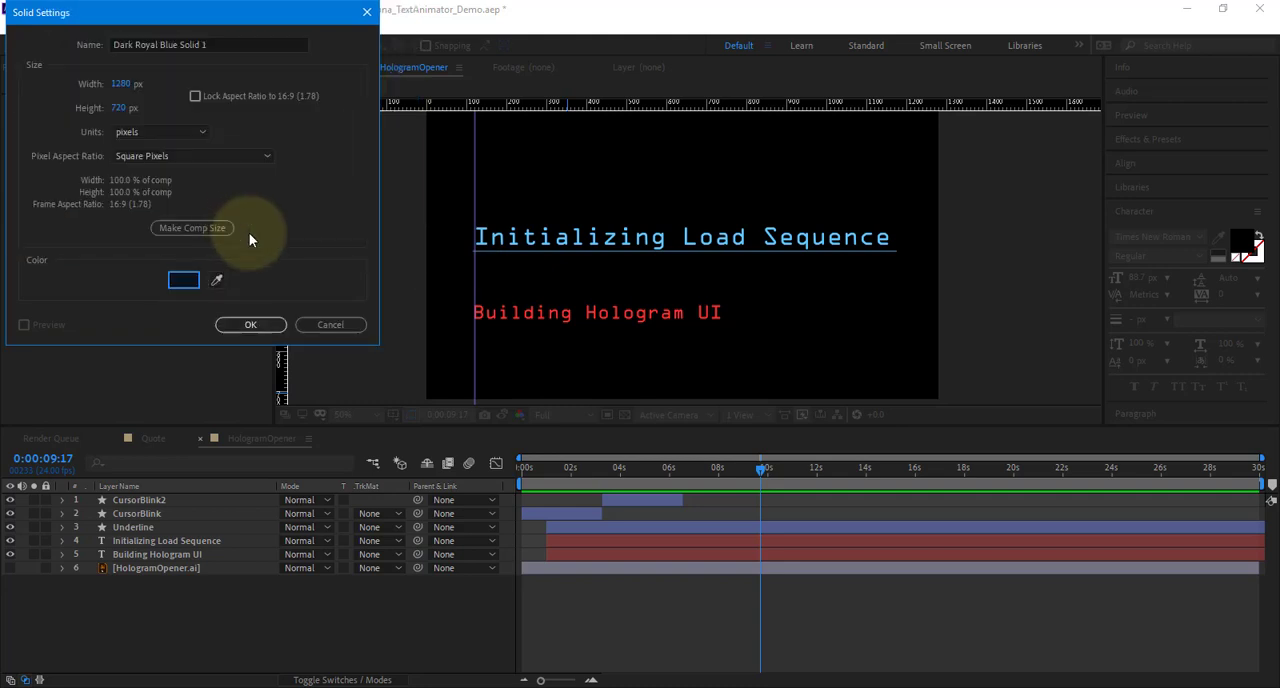
{"action": "left_click", "coordinate": [246, 326]}
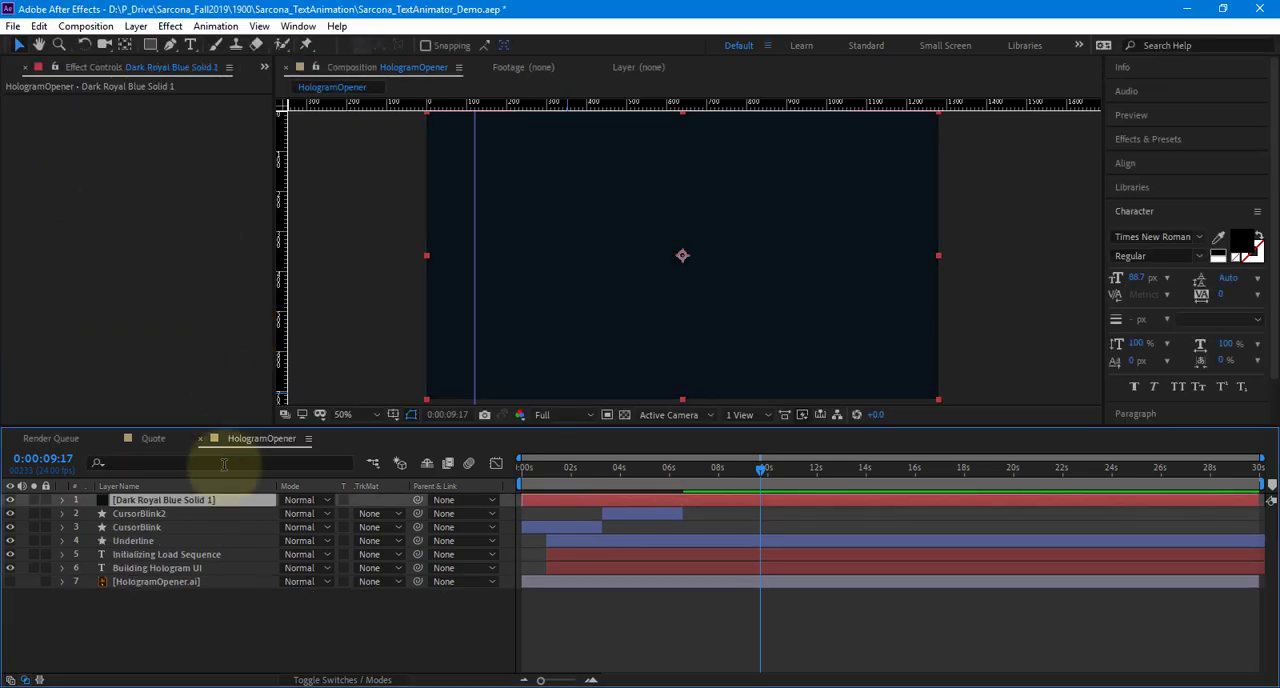
{"action": "left_click_drag", "start_coordinate": [223, 496], "coordinate": [229, 603]}
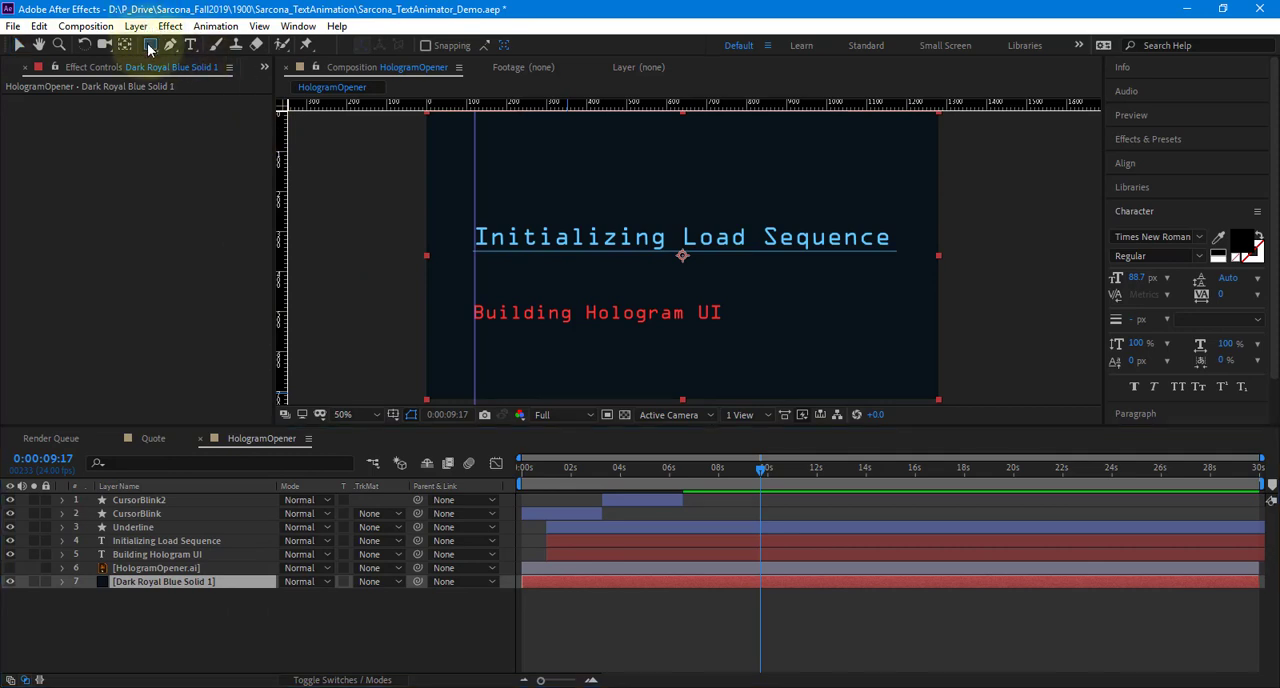
Draw a small circle on a new shape layer at the composition's upper-left corner with the Ellipse tool
{"action": "left_click_drag", "start_coordinate": [150, 44], "coordinate": [200, 80]}
{"action": "left_click", "coordinate": [320, 662]}
{"action": "left_click_drag", "start_coordinate": [440, 129], "coordinate": [494, 283]}
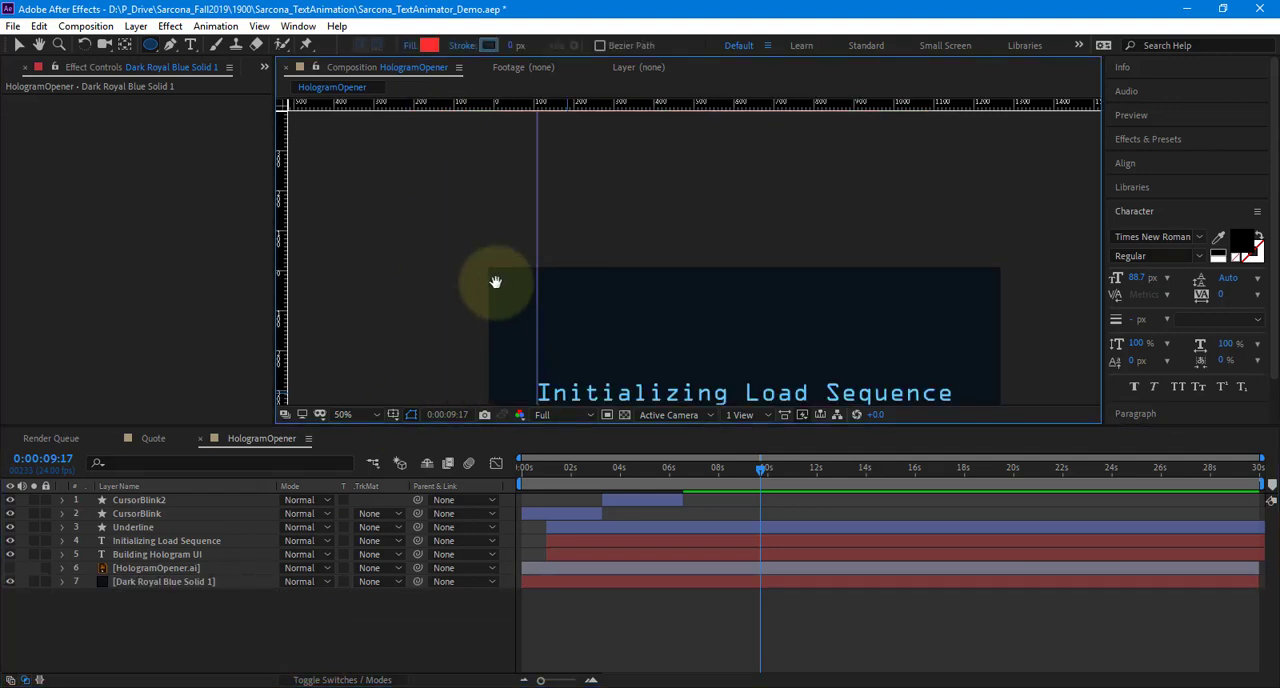
{"action": "scroll", "coordinate": [473, 261], "scroll_direction": "up", "scroll_amount": 1}
{"action": "scroll", "coordinate": [471, 263], "scroll_direction": "up", "scroll_amount": 1}
{"action": "left_click_drag", "start_coordinate": [330, 275], "coordinate": [583, 256]}
{"action": "scroll", "coordinate": [578, 252], "scroll_direction": "up", "scroll_amount": 1}
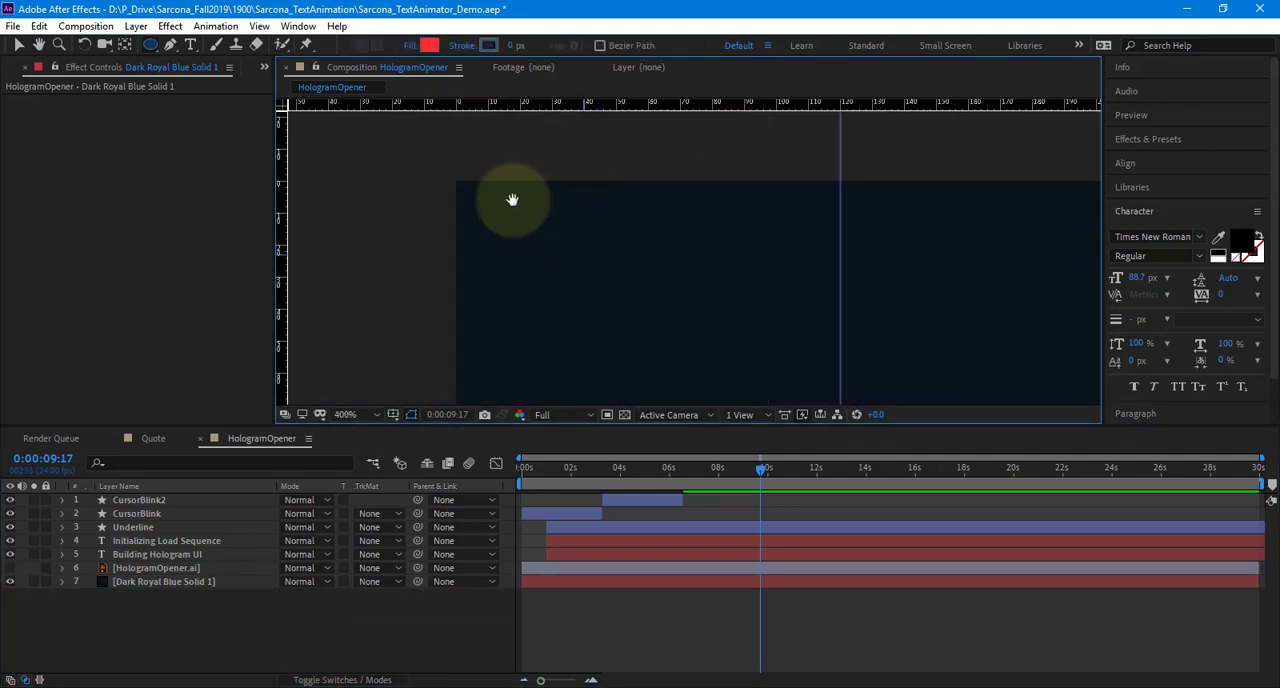
{"action": "left_click_drag", "start_coordinate": [480, 182], "coordinate": [598, 260]}
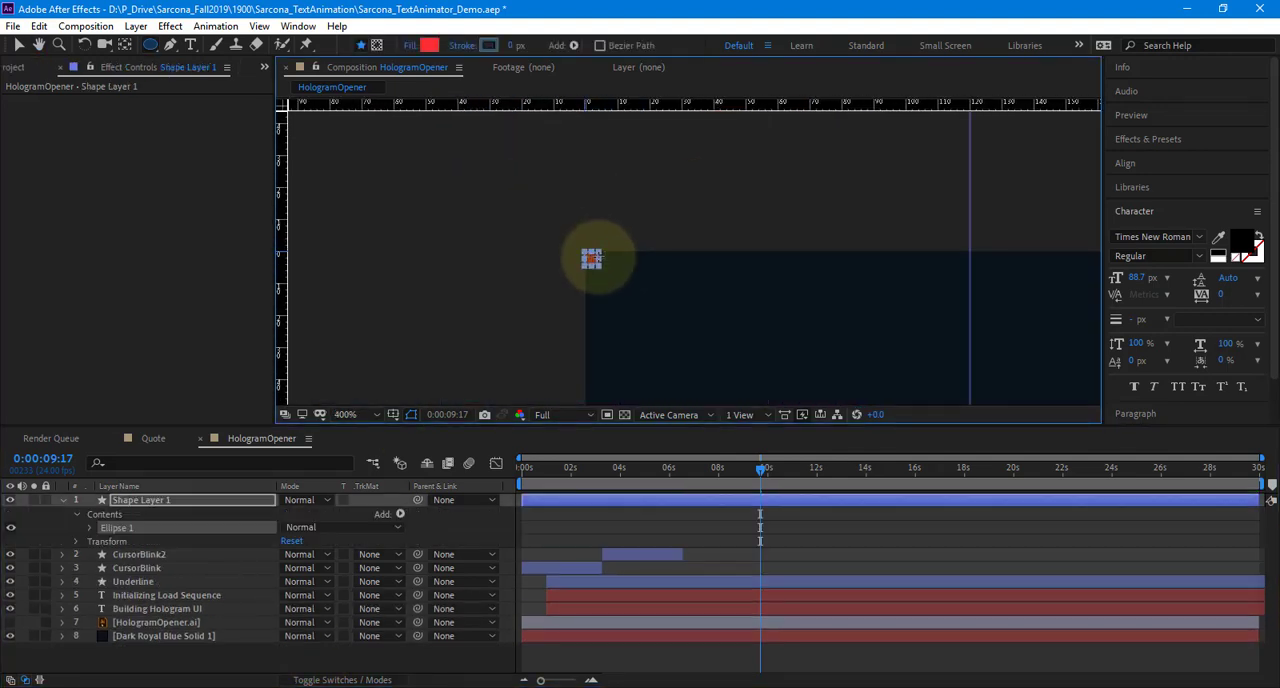
{"action": "key", "text": "v"}
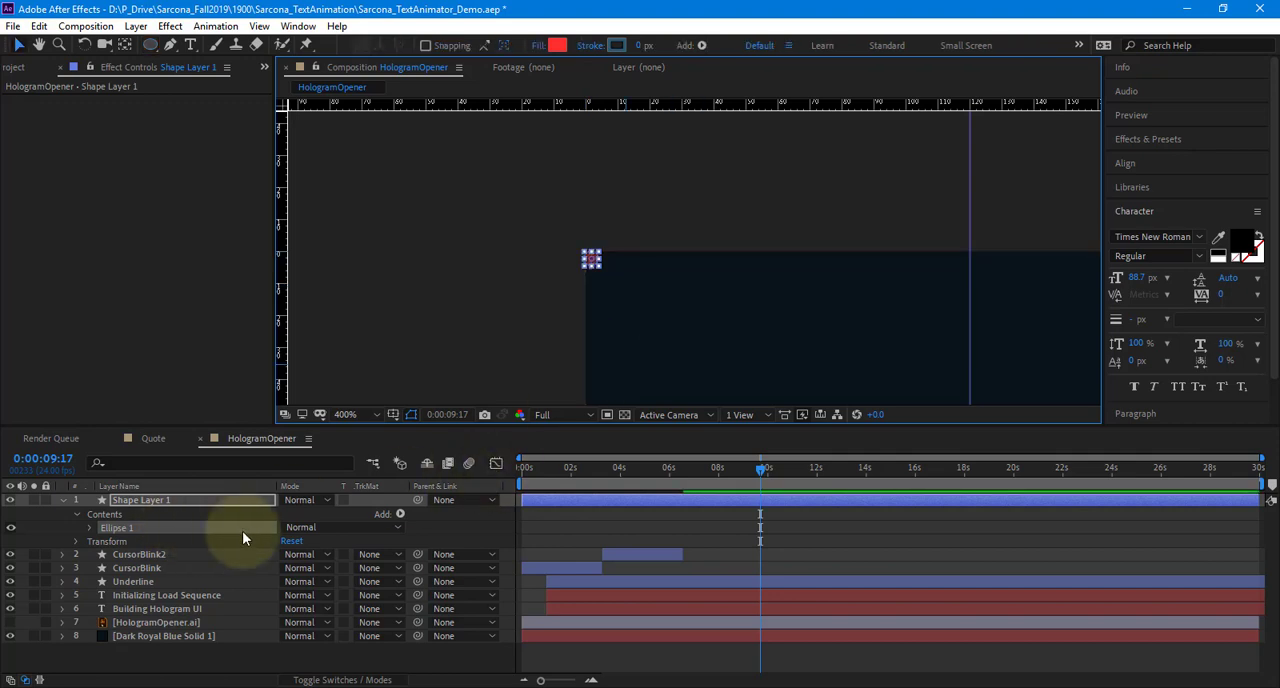
{"action": "left_click", "coordinate": [549, 527]}
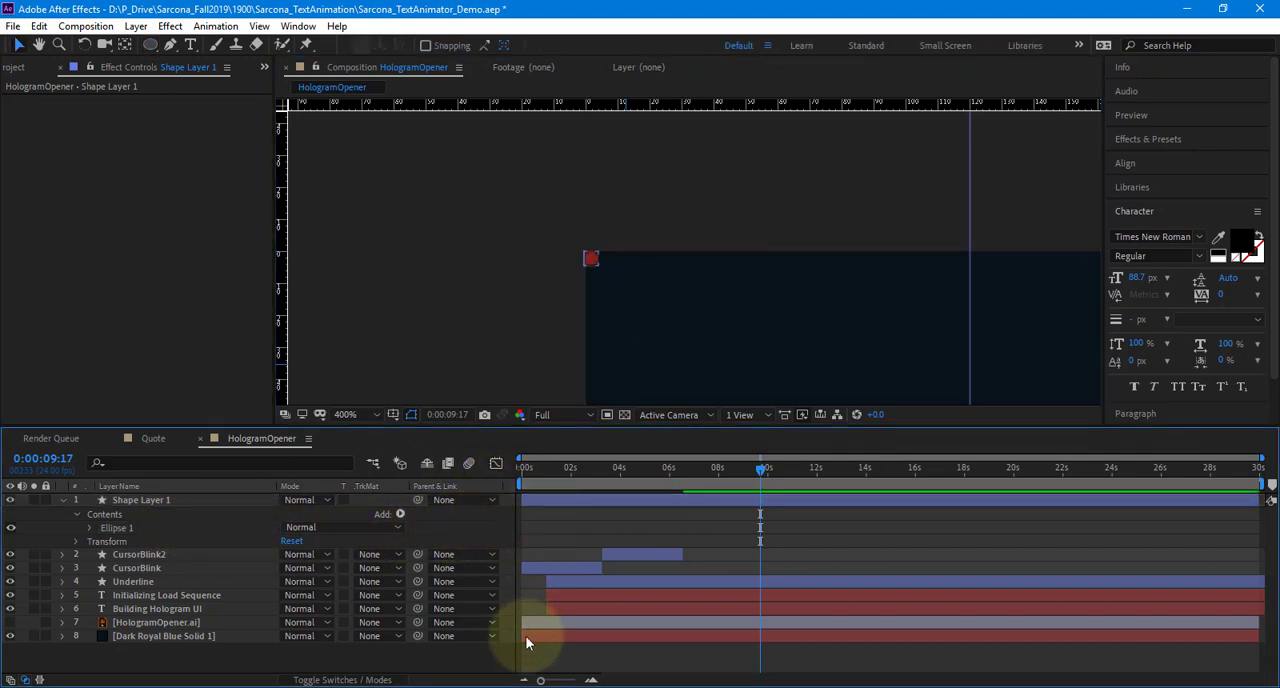
Set the small circle's fill to a slightly brighter blue derived from the sampled dark background
{"action": "left_click", "coordinate": [249, 499]}
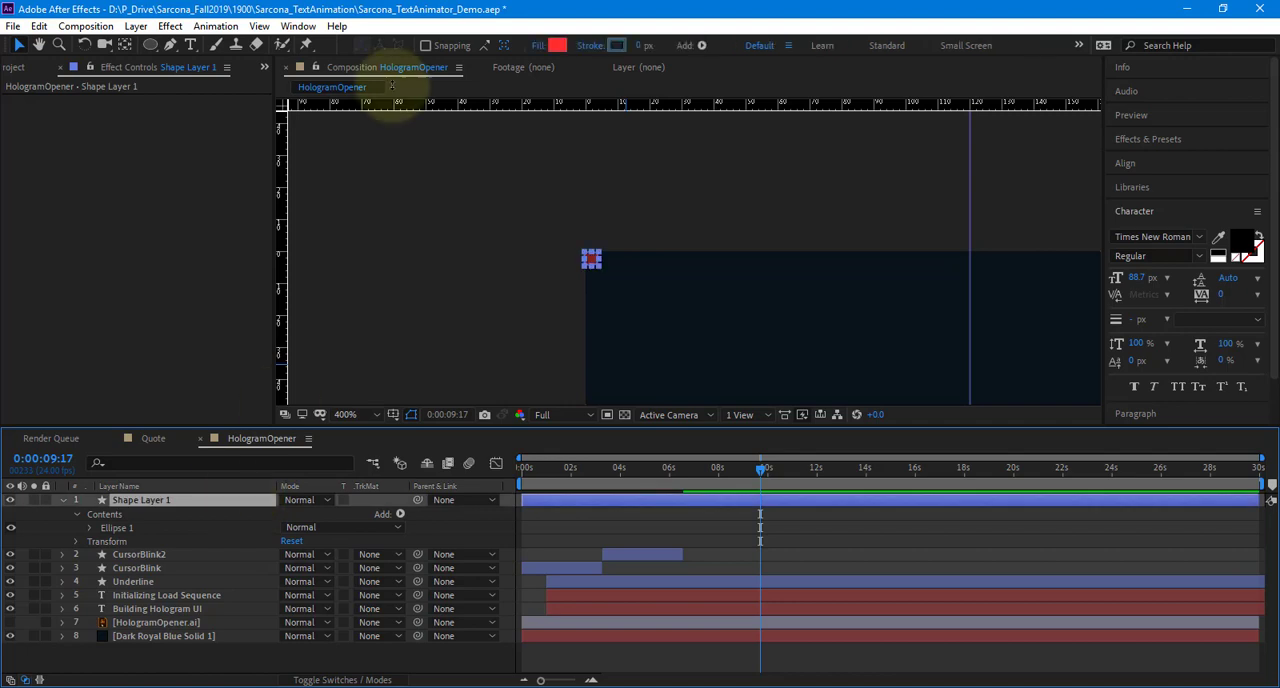
{"action": "left_click", "coordinate": [559, 46]}
{"action": "left_click", "coordinate": [344, 120]}
{"action": "left_click", "coordinate": [636, 296]}
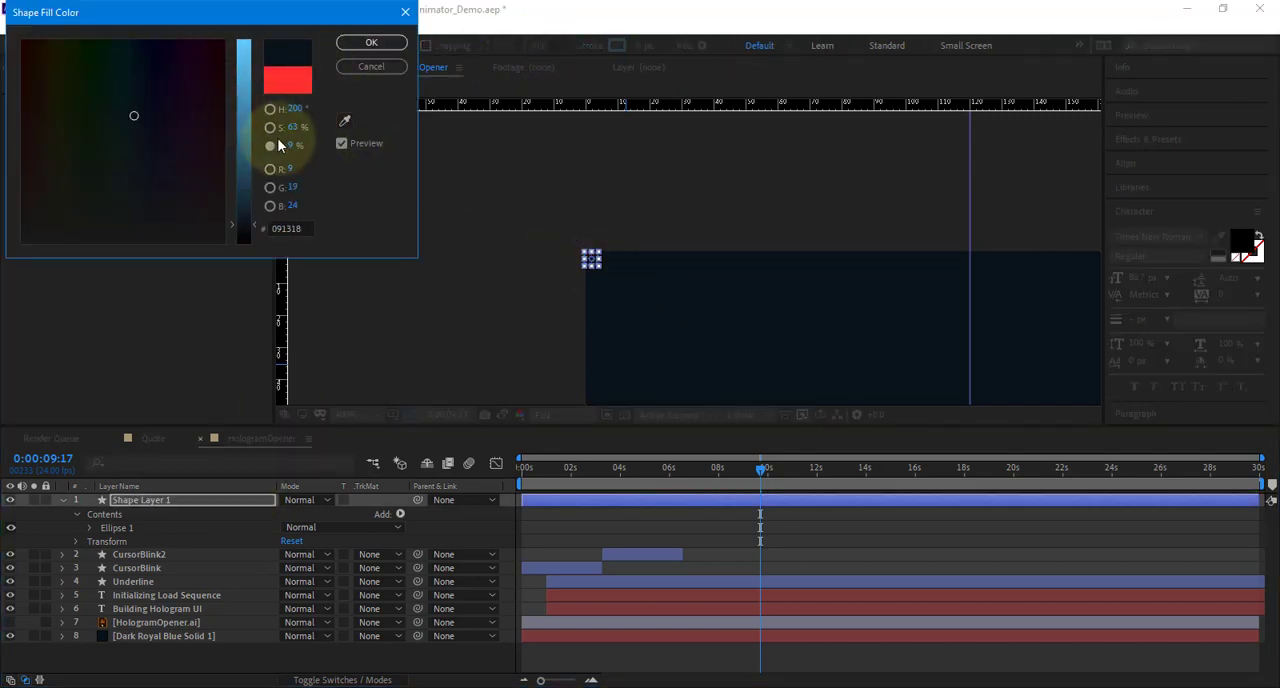
{"action": "left_click_drag", "start_coordinate": [248, 117], "coordinate": [244, 170]}
{"action": "left_click", "coordinate": [371, 42]}
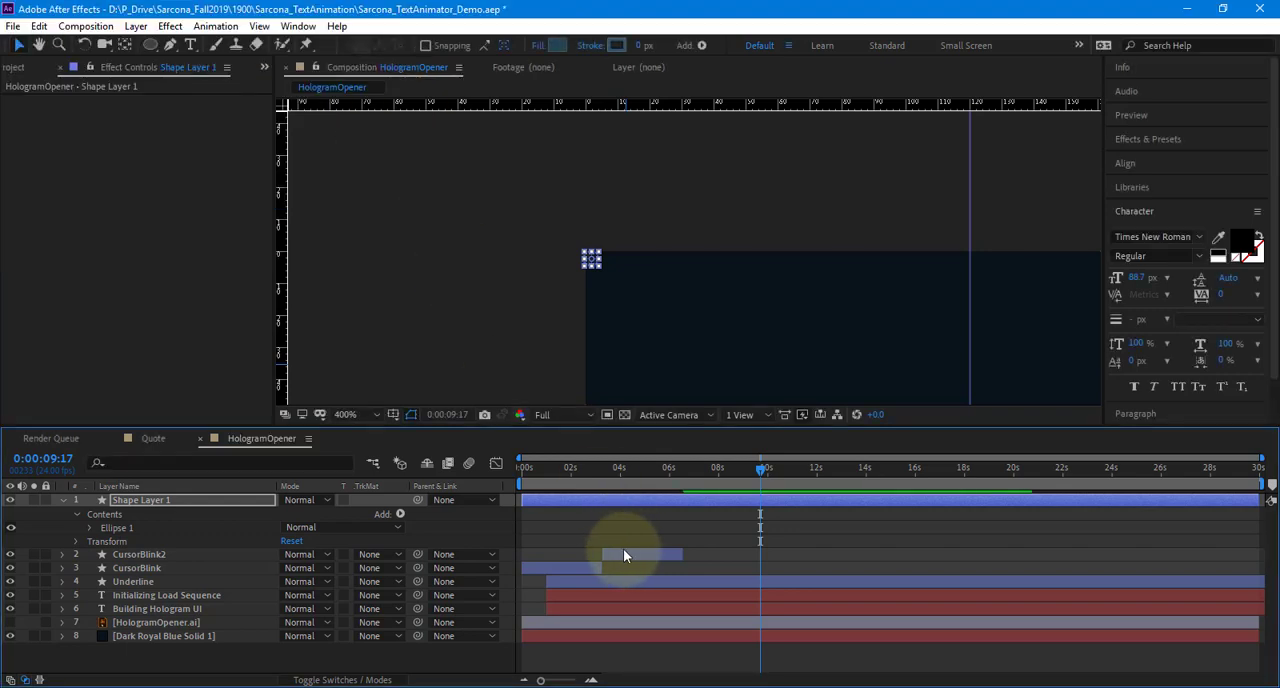
{"action": "left_click", "coordinate": [811, 571]}
Add a Repeater to the small circle's shape layer
{"action": "left_click", "coordinate": [198, 503]}
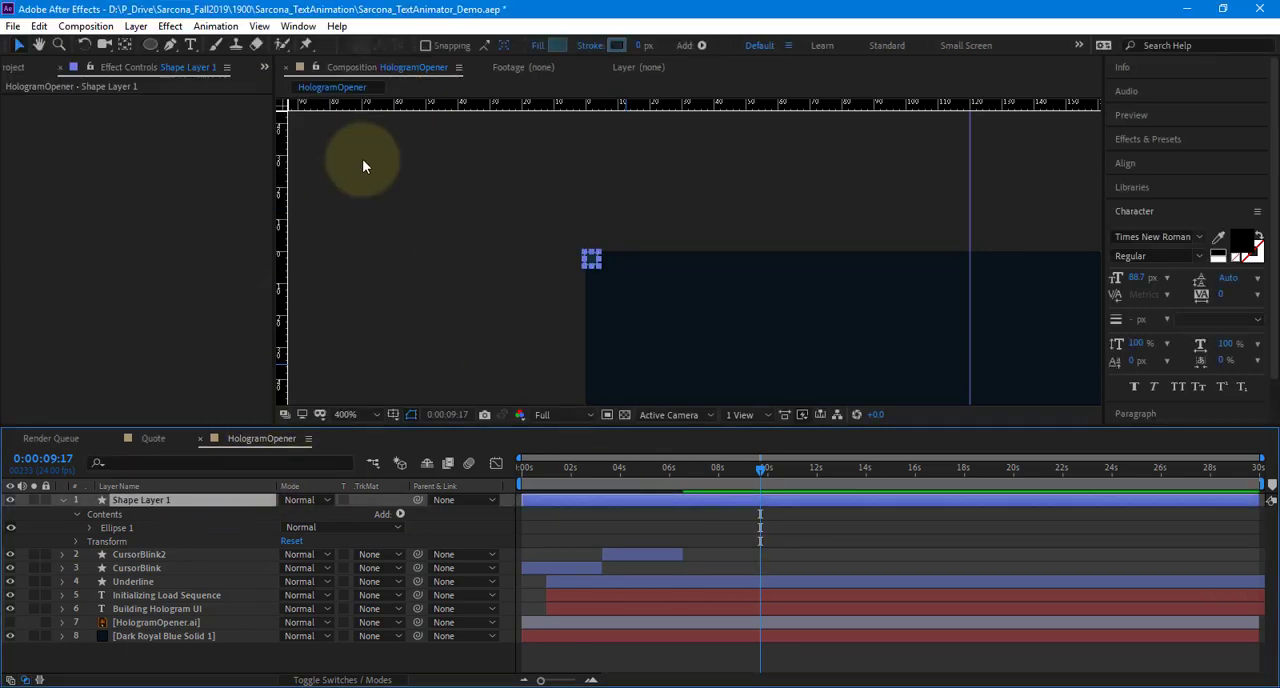
{"action": "left_click", "coordinate": [176, 28]}
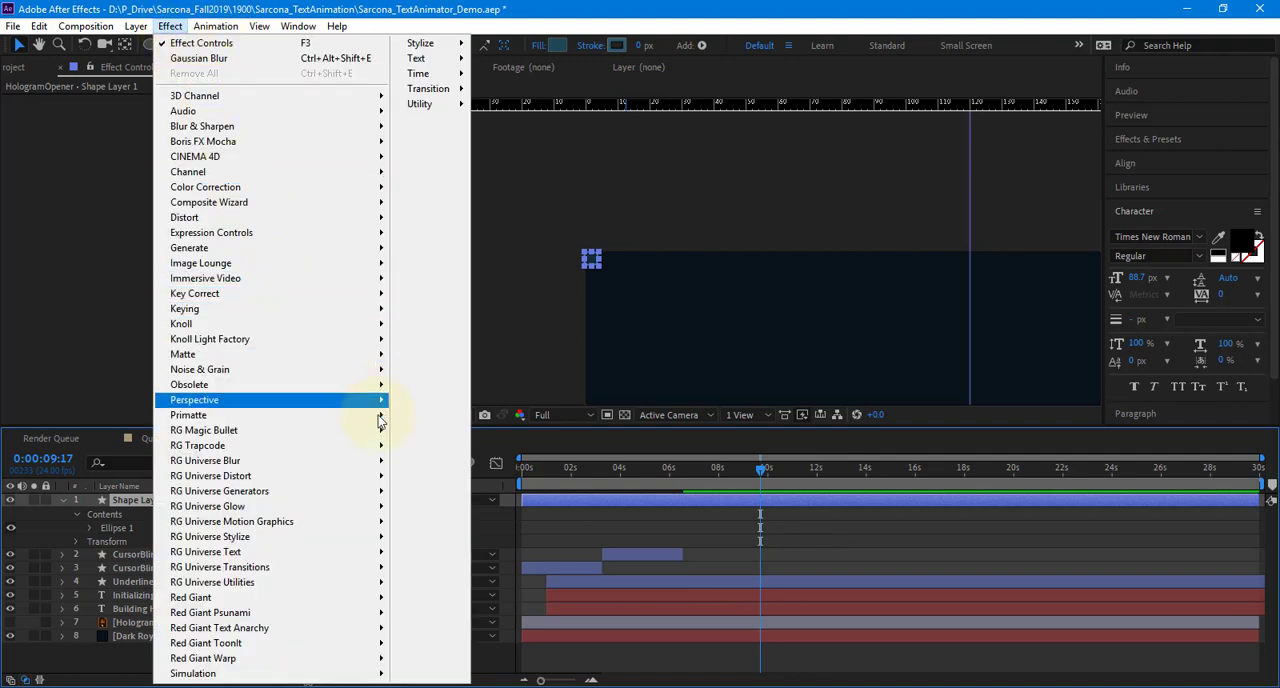
{"action": "left_click", "coordinate": [392, 517]}
{"action": "left_click", "coordinate": [402, 514]}
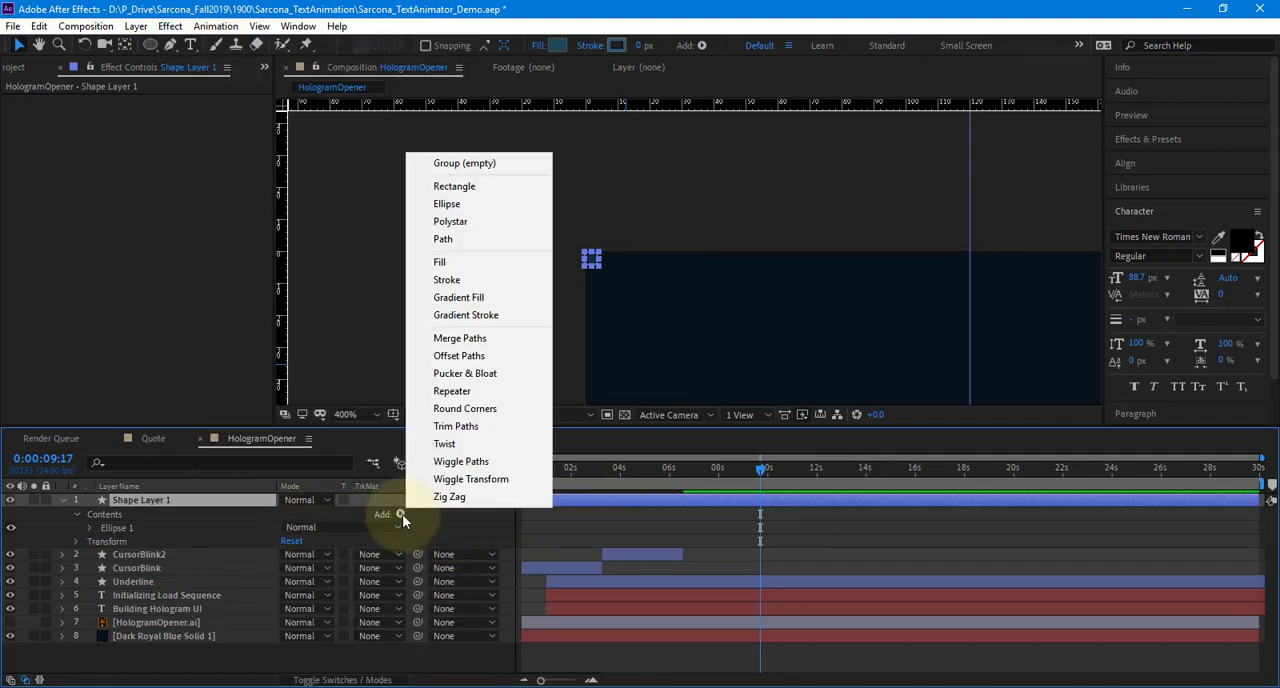
{"action": "left_click", "coordinate": [455, 391]}
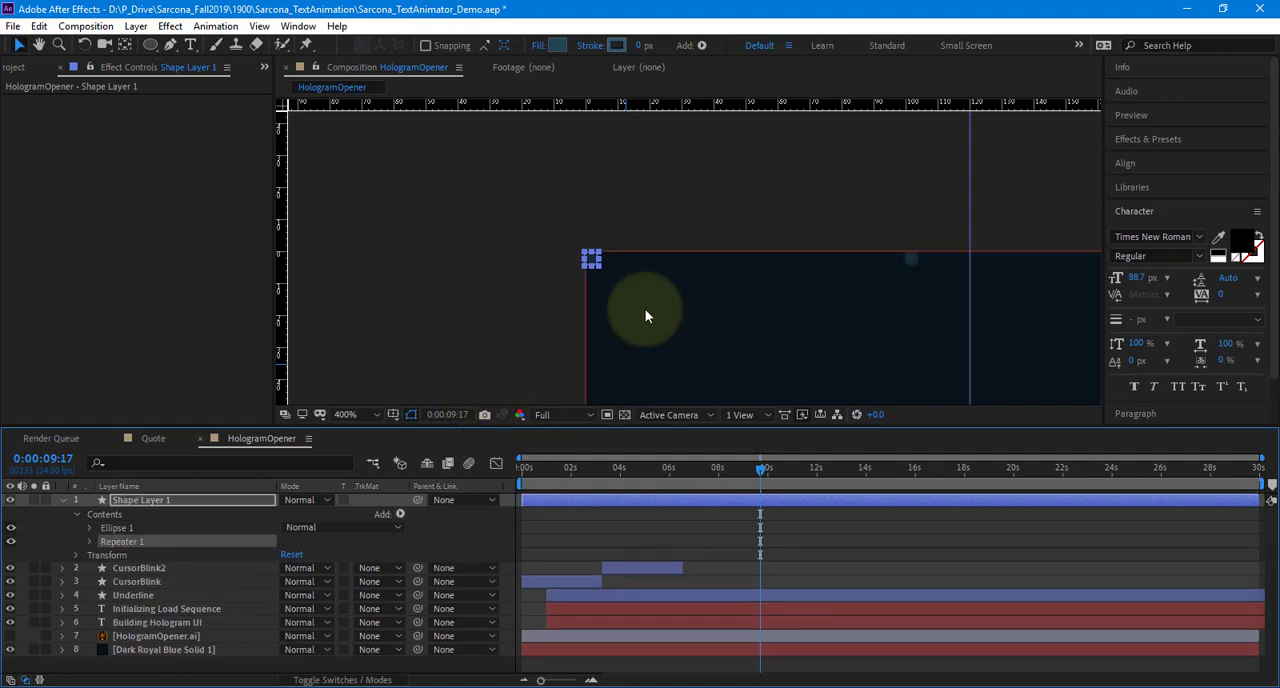
{"action": "scroll", "coordinate": [826, 312], "scroll_direction": "down", "scroll_amount": 1}
{"action": "left_click_drag", "start_coordinate": [789, 291], "coordinate": [559, 210]}
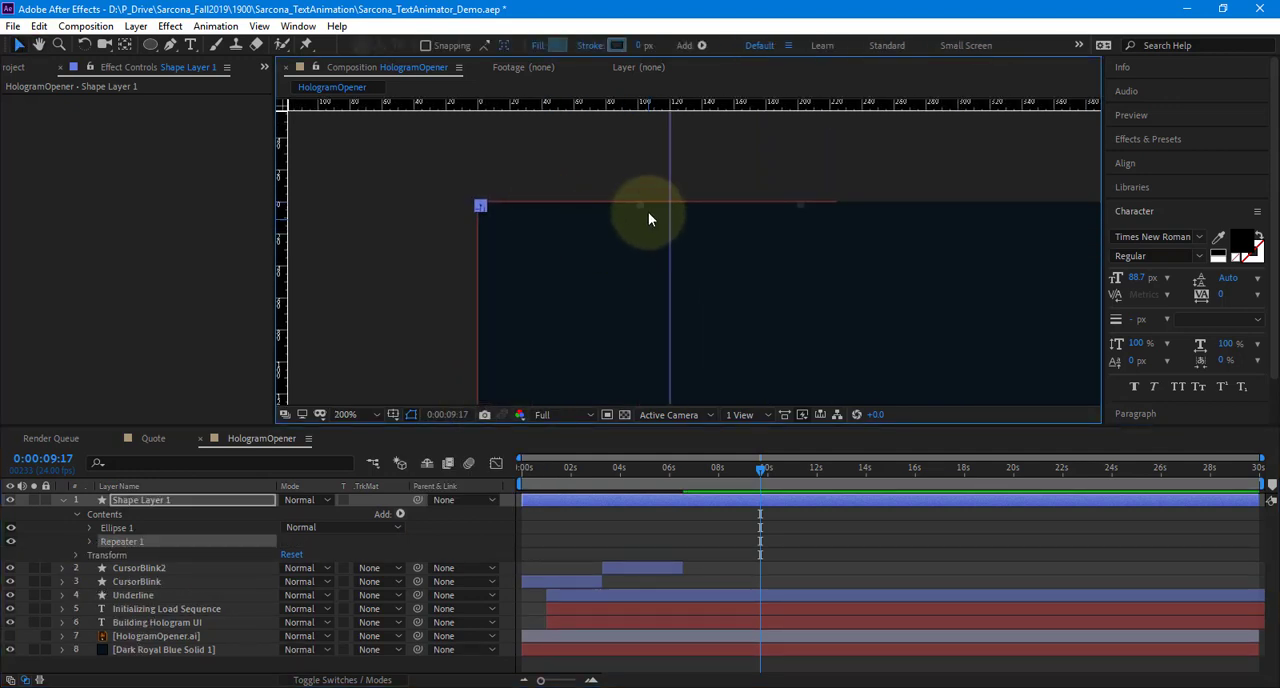
Set Repeater 1 to 52 copies with a transform Position of 25.0, 0.0 to form a row of dots
{"action": "left_click", "coordinate": [91, 540]}
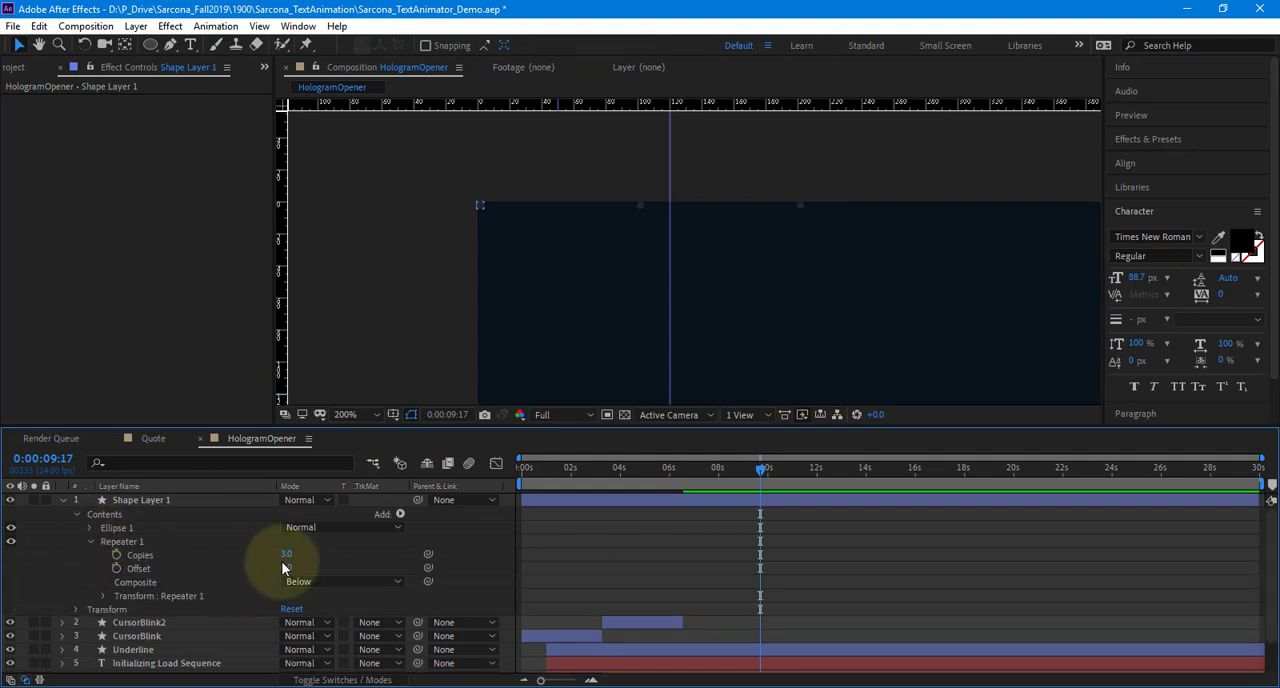
{"action": "left_click_drag", "start_coordinate": [289, 554], "coordinate": [308, 556]}
{"action": "scroll", "coordinate": [583, 354], "scroll_direction": "down", "scroll_amount": 2}
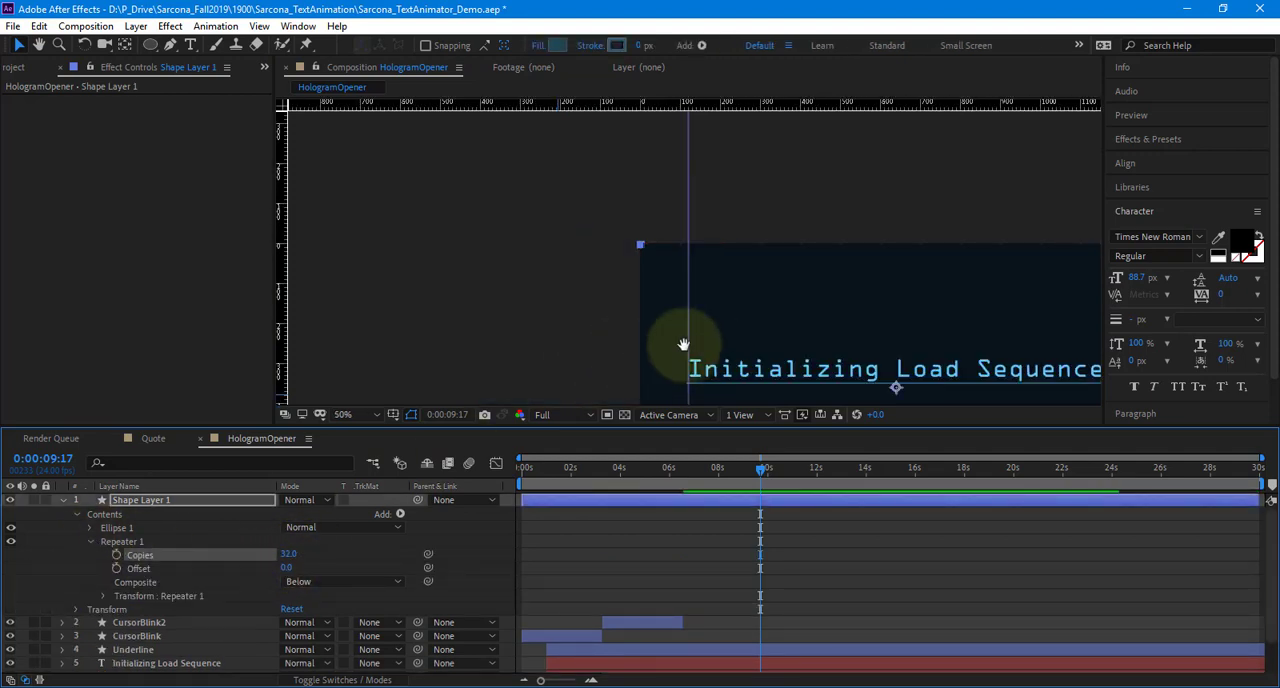
{"action": "left_click_drag", "start_coordinate": [683, 345], "coordinate": [457, 271]}
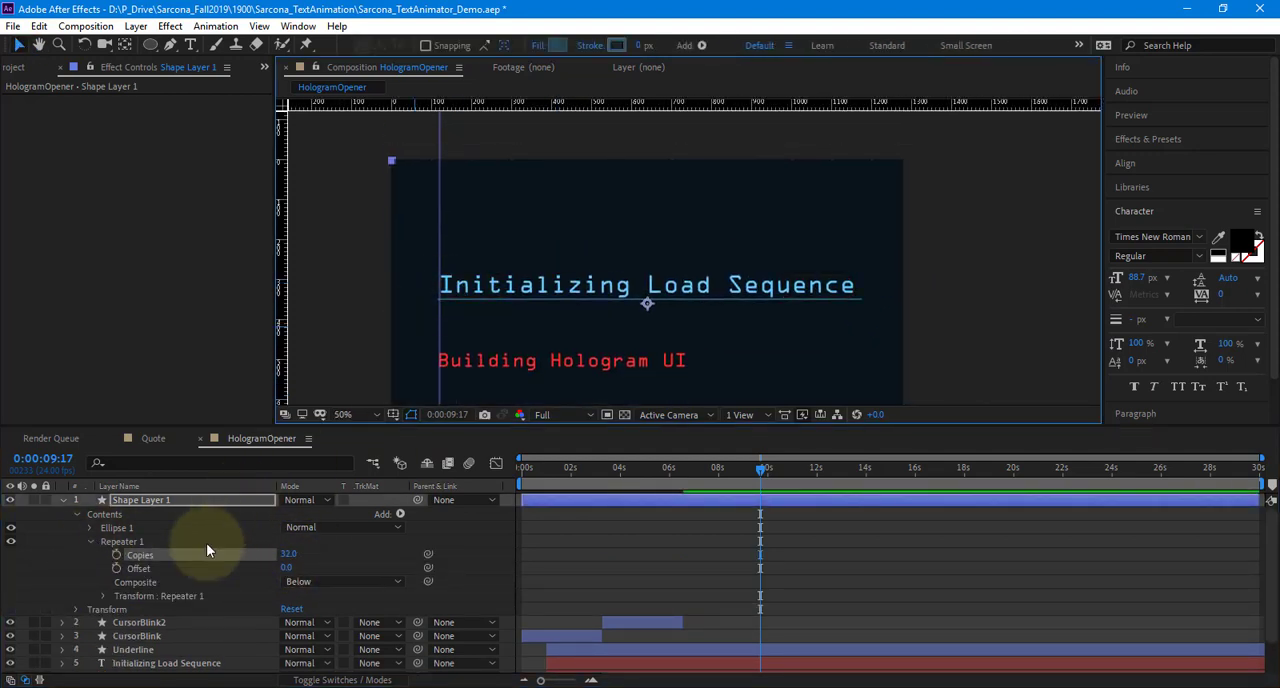
{"action": "left_click", "coordinate": [103, 596]}
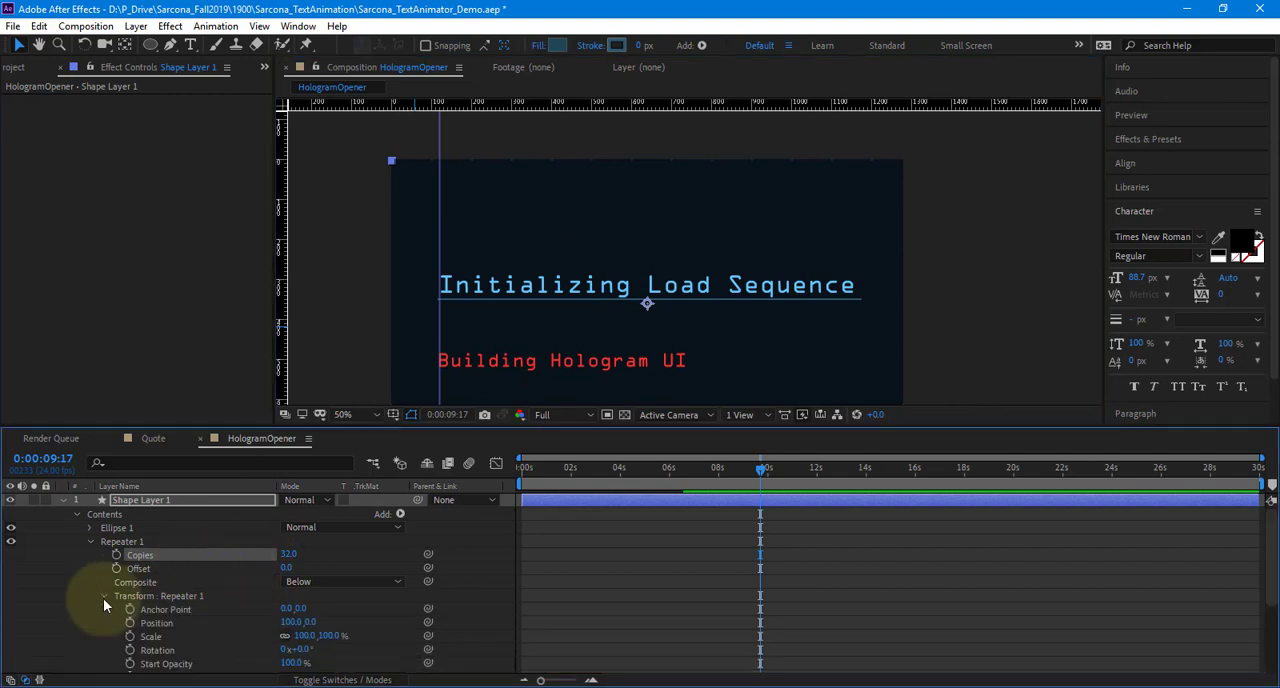
{"action": "scroll", "coordinate": [103, 598], "scroll_direction": "down", "scroll_amount": 1}
{"action": "left_click", "coordinate": [286, 611]}
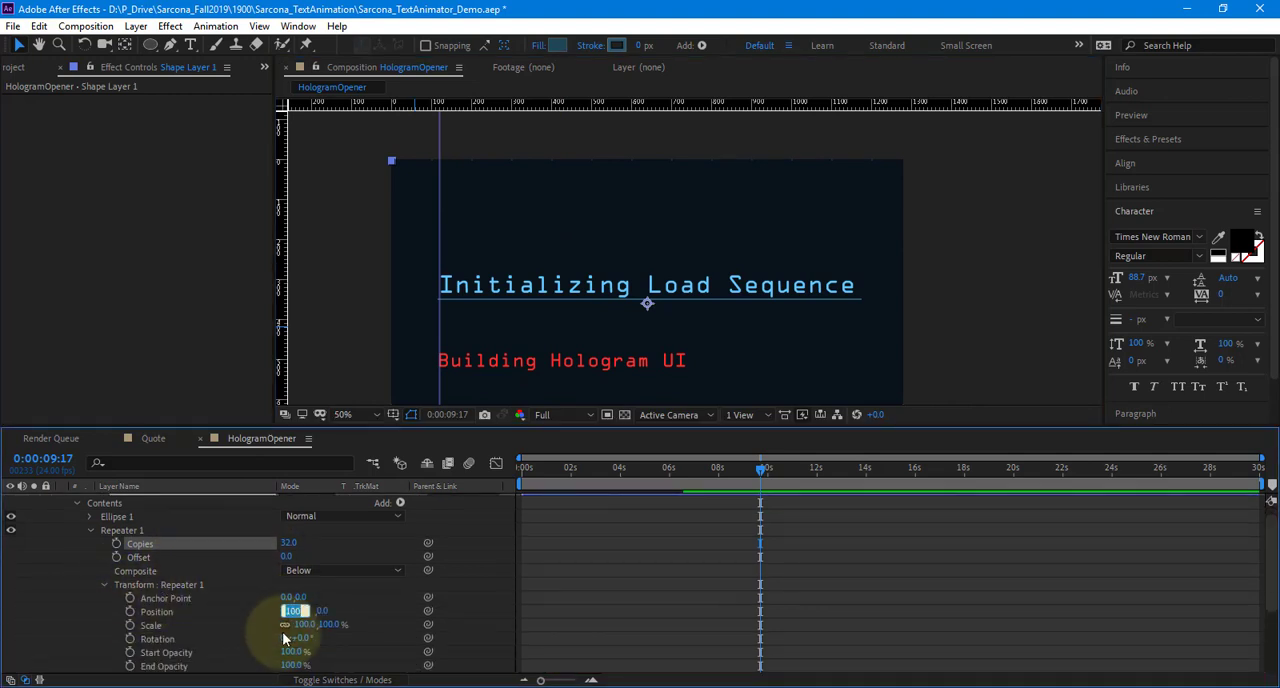
{"action": "type", "text": "25"}
{"action": "key", "text": "Return"}
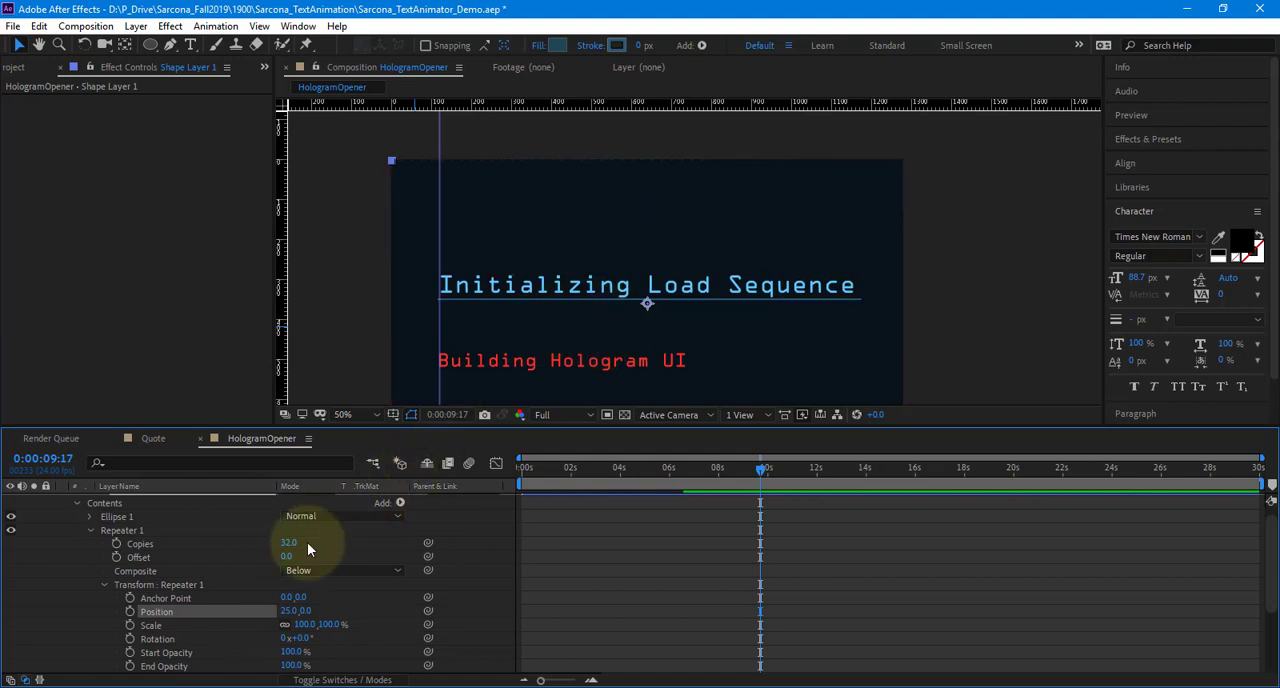
{"action": "mouse_move", "coordinate": [289, 542]}
{"action": "left_mouse_down"}
{"action": "mouse_move", "coordinate": [314, 542]}
{"action": "mouse_move", "coordinate": [303, 543]}
{"action": "left_mouse_up"}
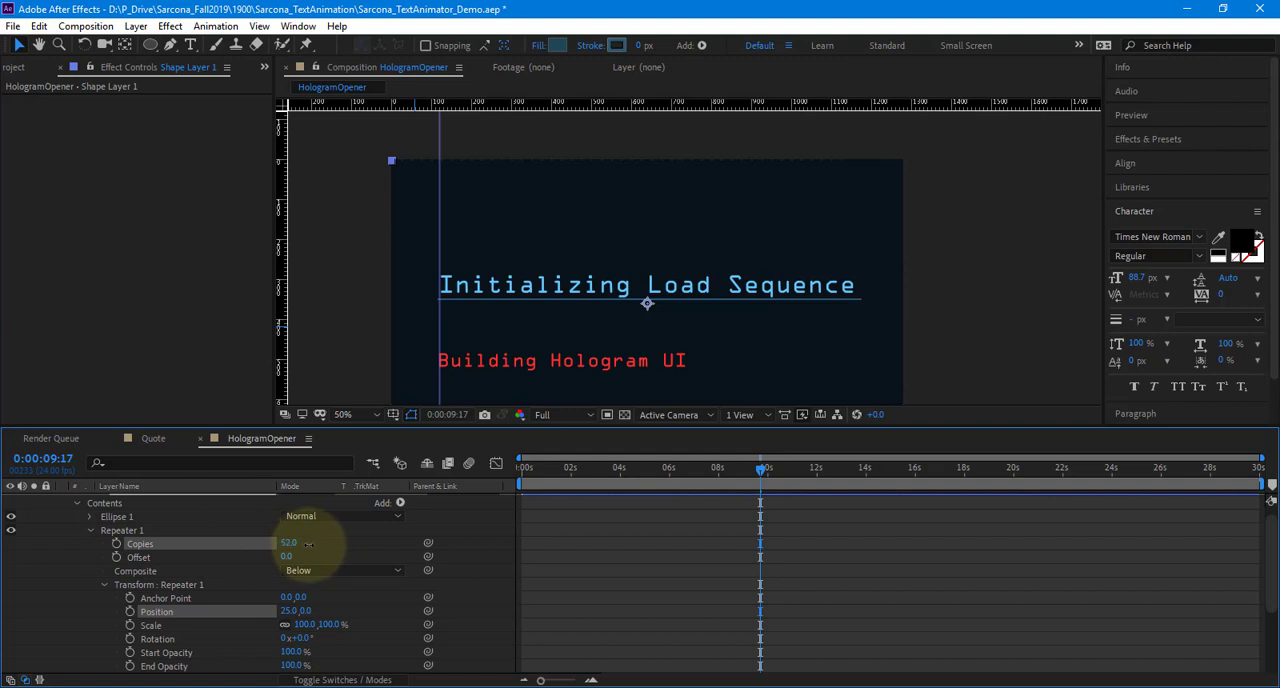
Collapse Repeater 1 and add a second Repeater to Shape Layer 1
{"action": "left_click", "coordinate": [400, 504]}
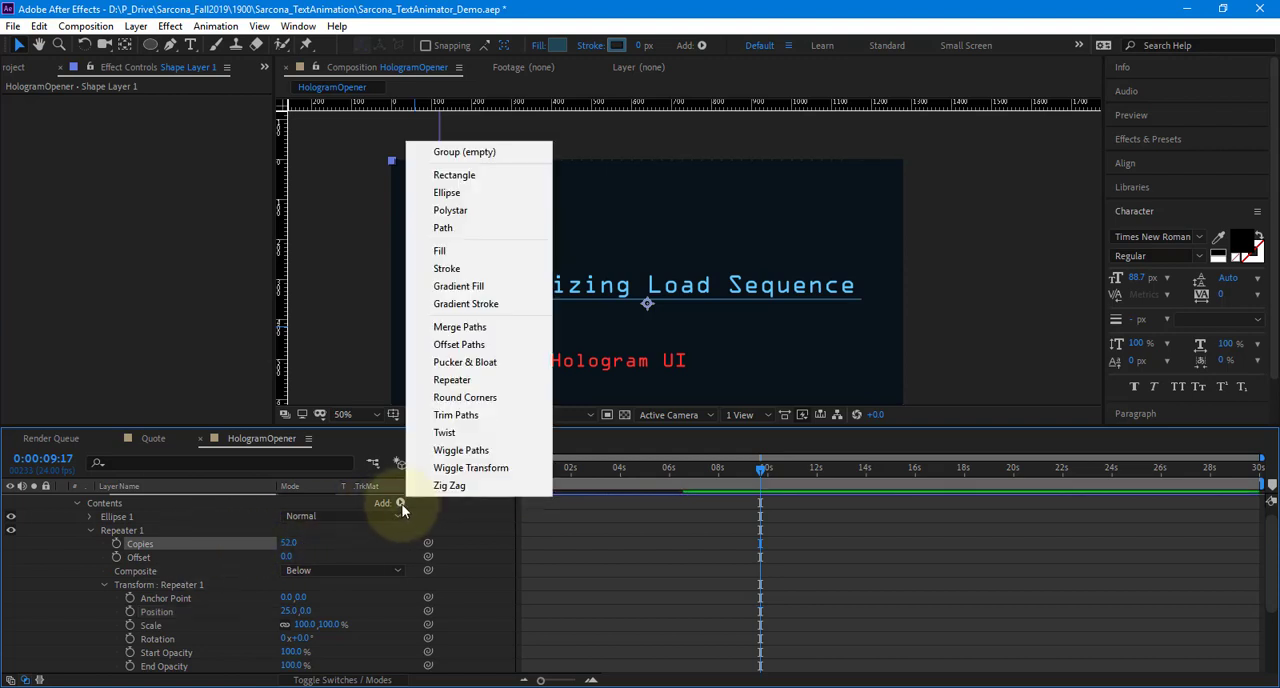
{"action": "left_click", "coordinate": [195, 528]}
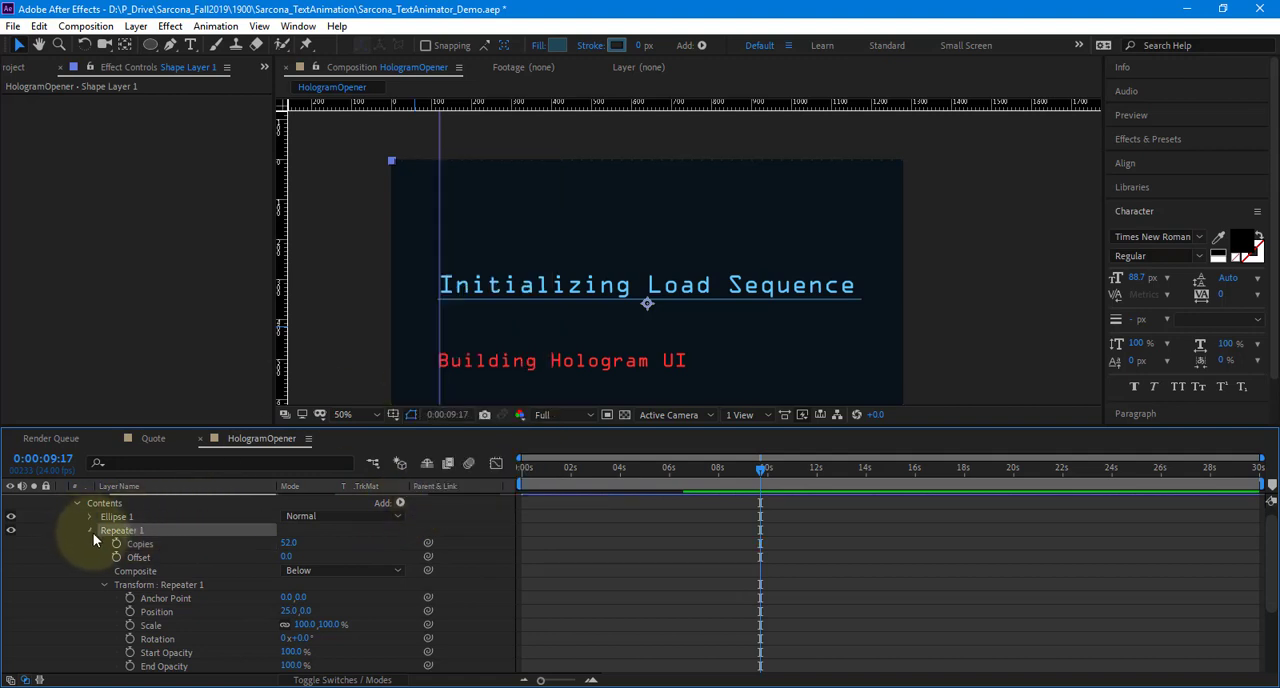
{"action": "left_click", "coordinate": [91, 531]}
{"action": "left_click", "coordinate": [136, 499]}
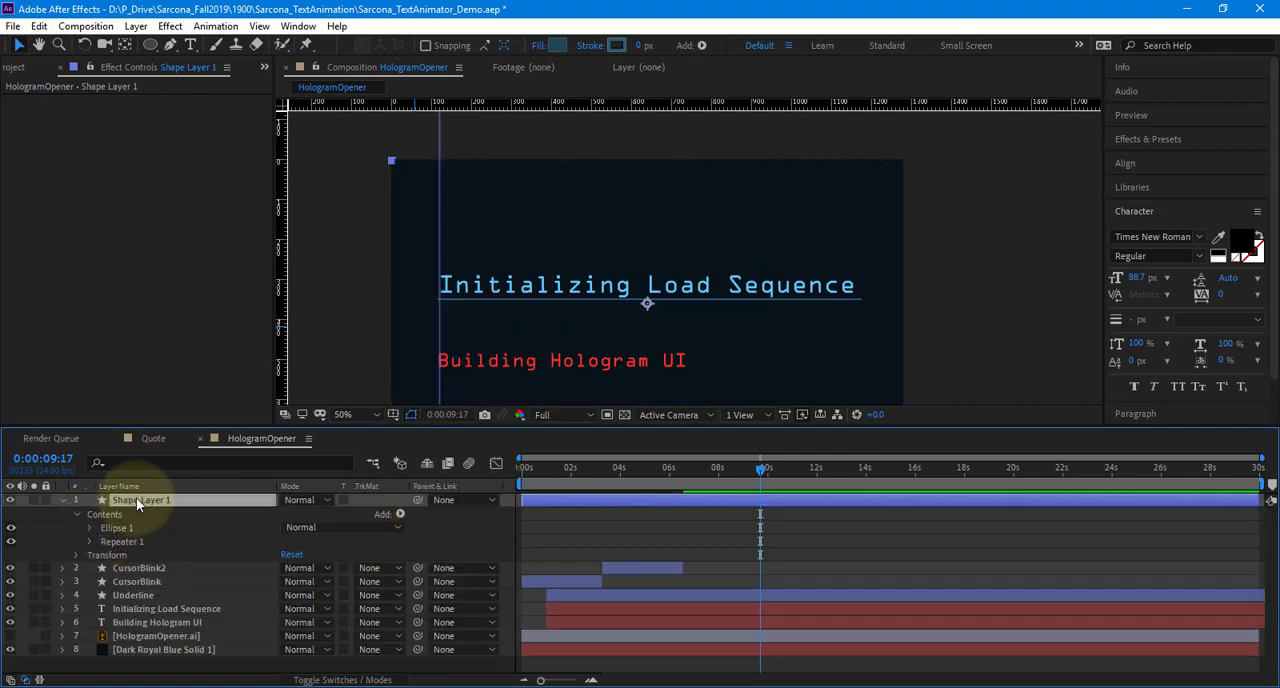
{"action": "left_click", "coordinate": [400, 514]}
{"action": "left_click", "coordinate": [477, 391]}
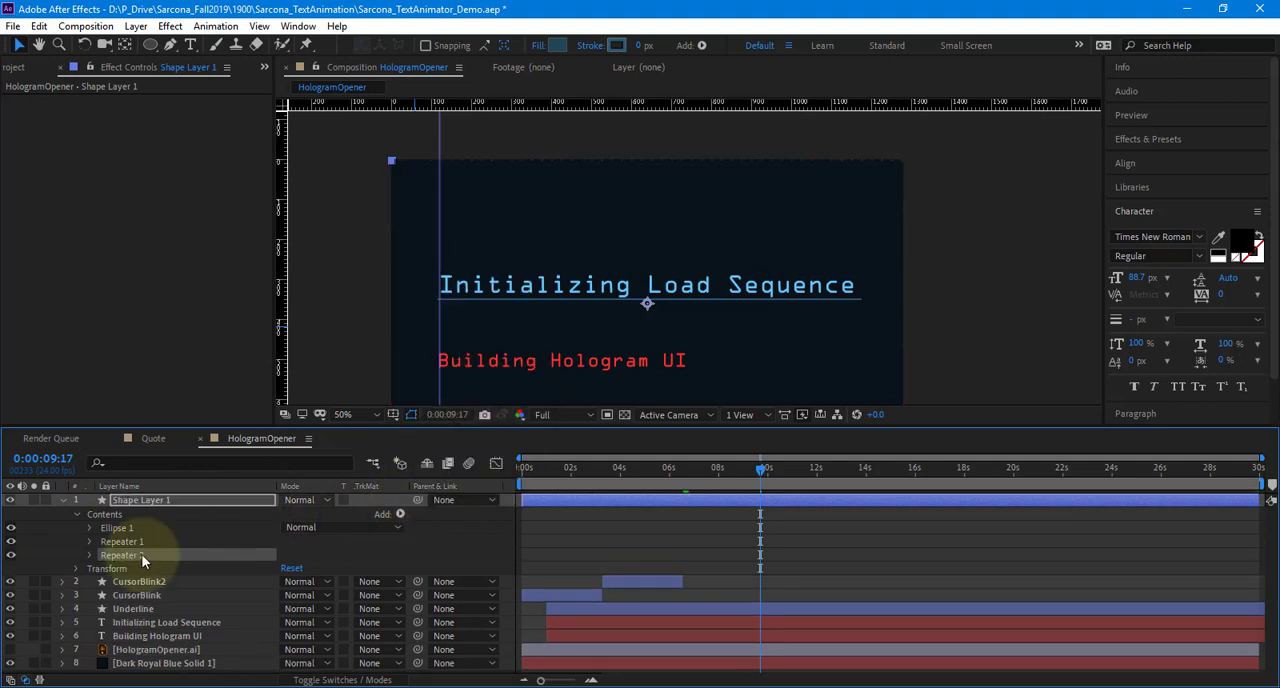
Set the transform Position of Repeater 2 to 0.0, 20.0 so its copies stack vertically
{"action": "left_click", "coordinate": [89, 555]}
{"action": "scroll", "coordinate": [193, 548], "scroll_direction": "down", "scroll_amount": 1}
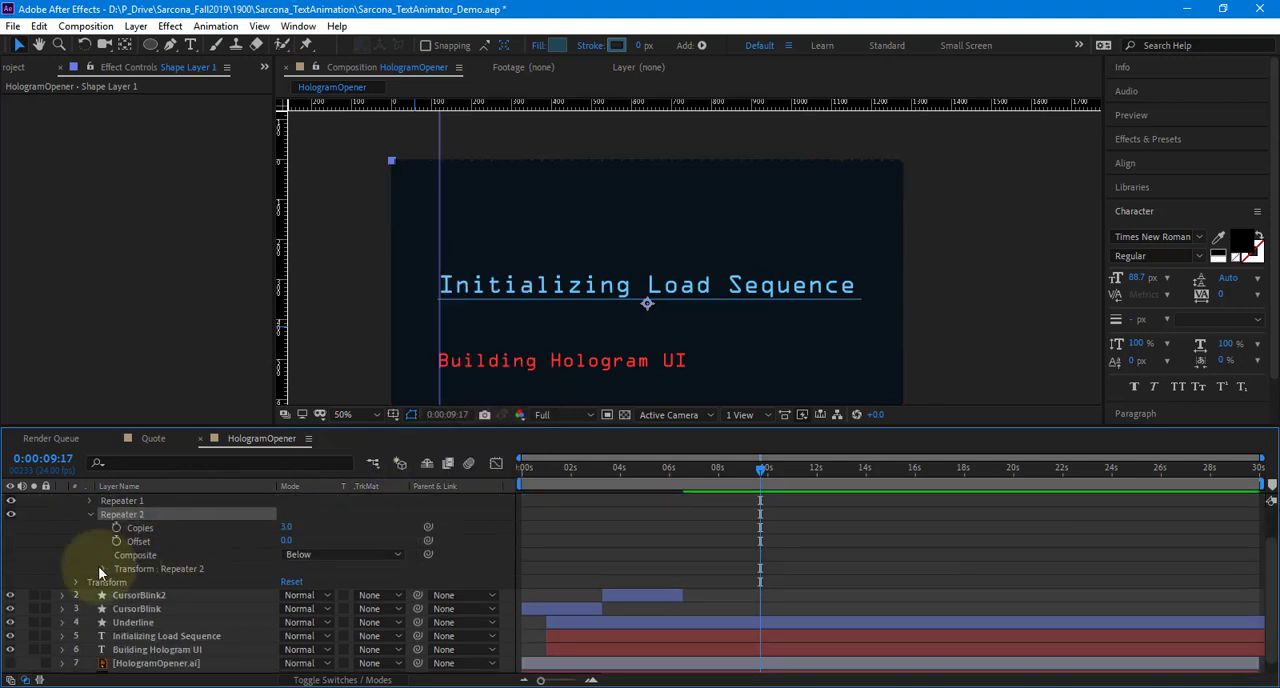
{"action": "left_click", "coordinate": [103, 568]}
{"action": "left_click", "coordinate": [285, 595]}
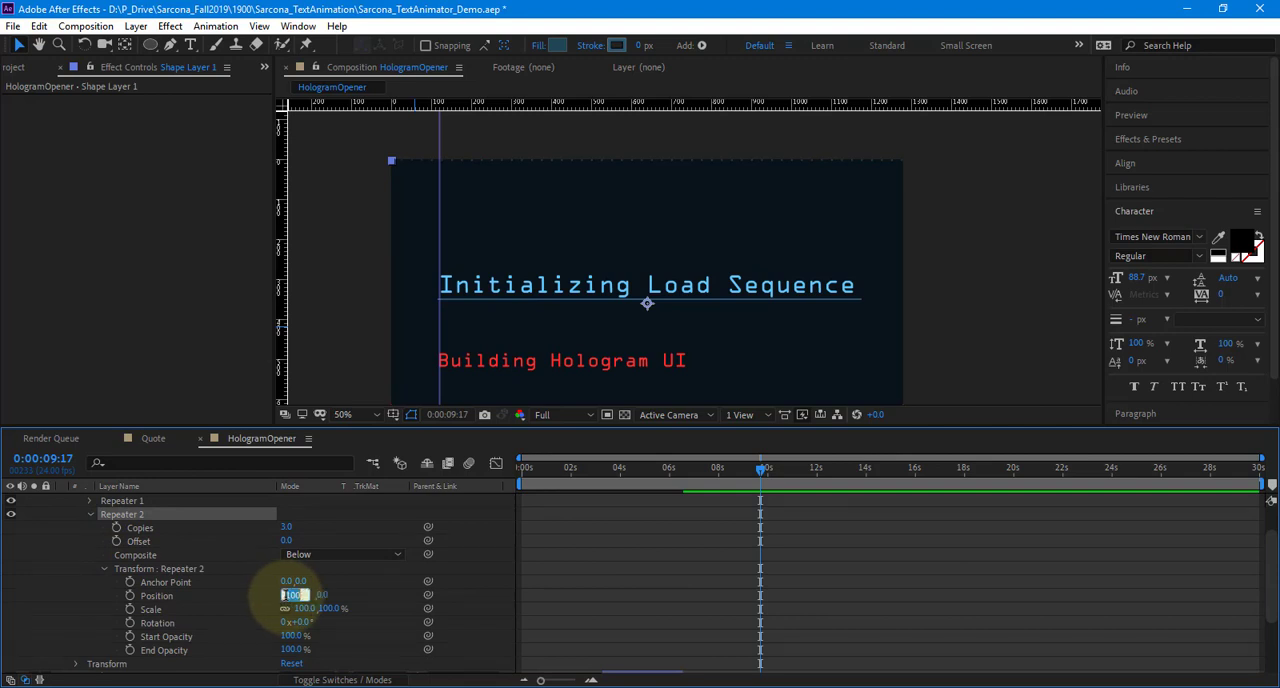
{"action": "type", "text": "0"}
{"action": "key", "text": "Return"}
{"action": "left_click", "coordinate": [303, 595]}
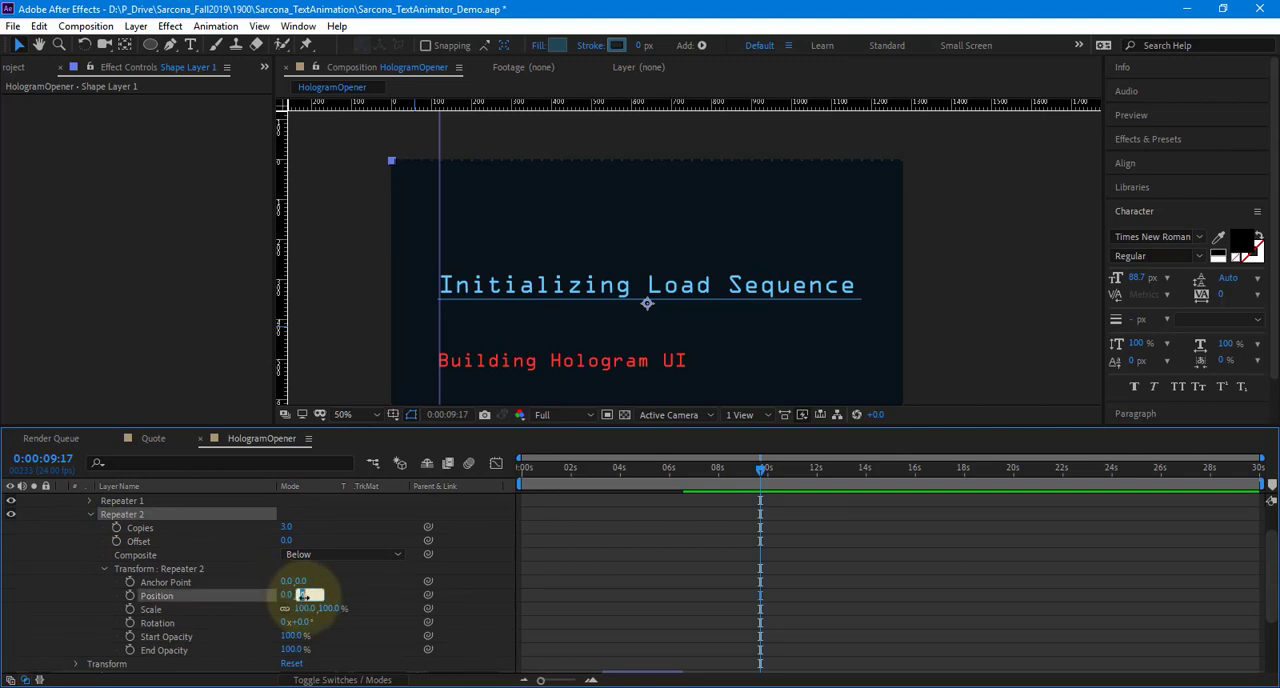
{"action": "type", "text": "20"}
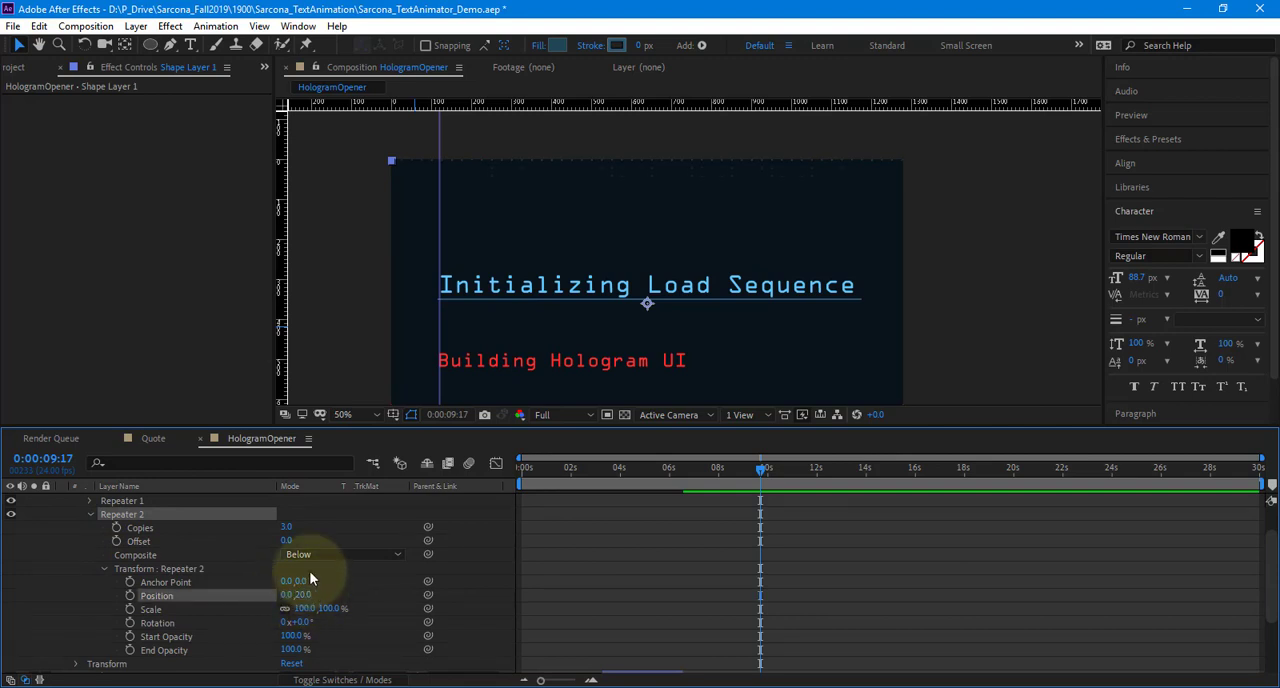
Set Repeater 2 to 98 copies to extend the dot rows into a grid, and collapse its properties
{"action": "left_click", "coordinate": [287, 527]}
{"action": "type", "text": "98"}
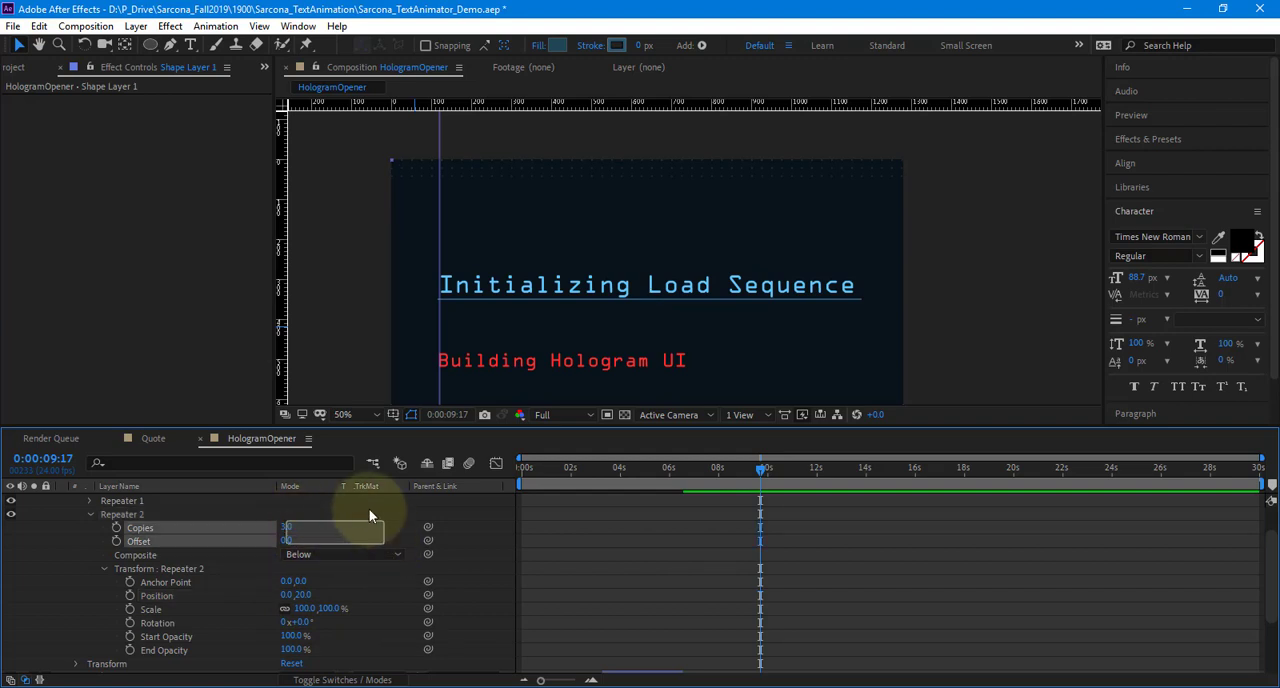
{"action": "key", "text": "Return"}
{"action": "key", "text": "space"}
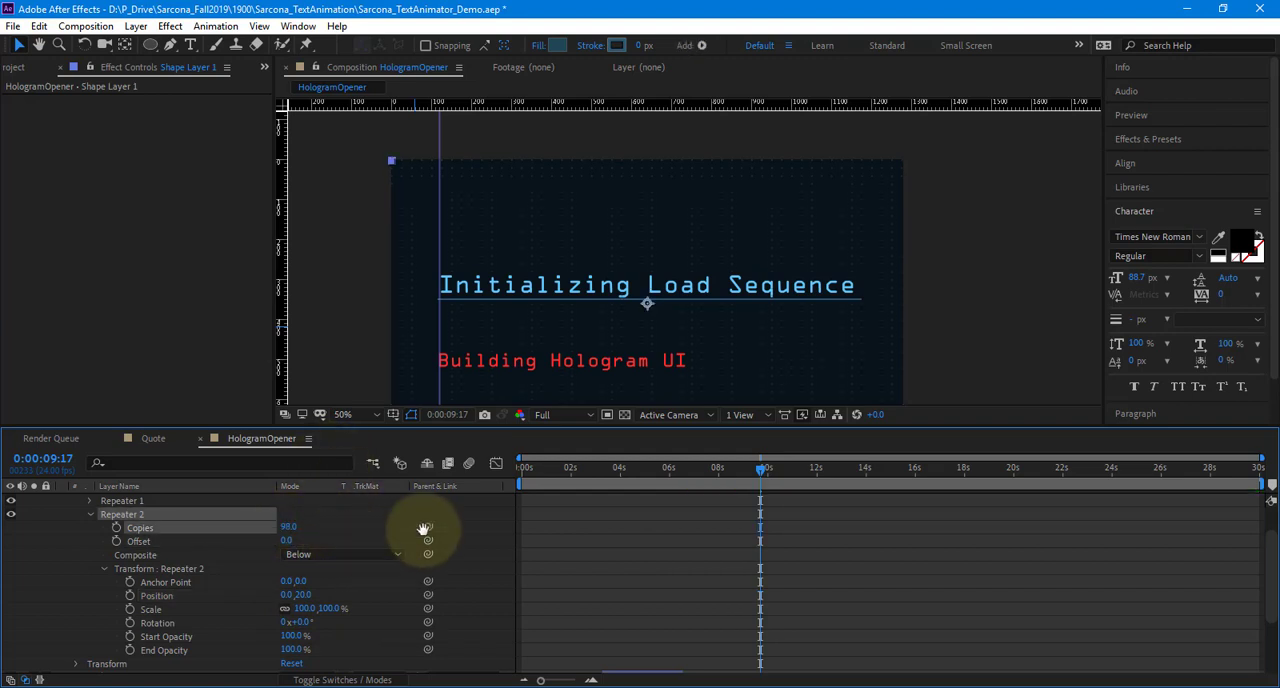
{"action": "mouse_move", "coordinate": [497, 304]}
{"action": "left_mouse_down"}
{"action": "mouse_move", "coordinate": [532, 220]}
{"action": "mouse_move", "coordinate": [569, 197]}
{"action": "mouse_move", "coordinate": [571, 265]}
{"action": "left_mouse_up"}
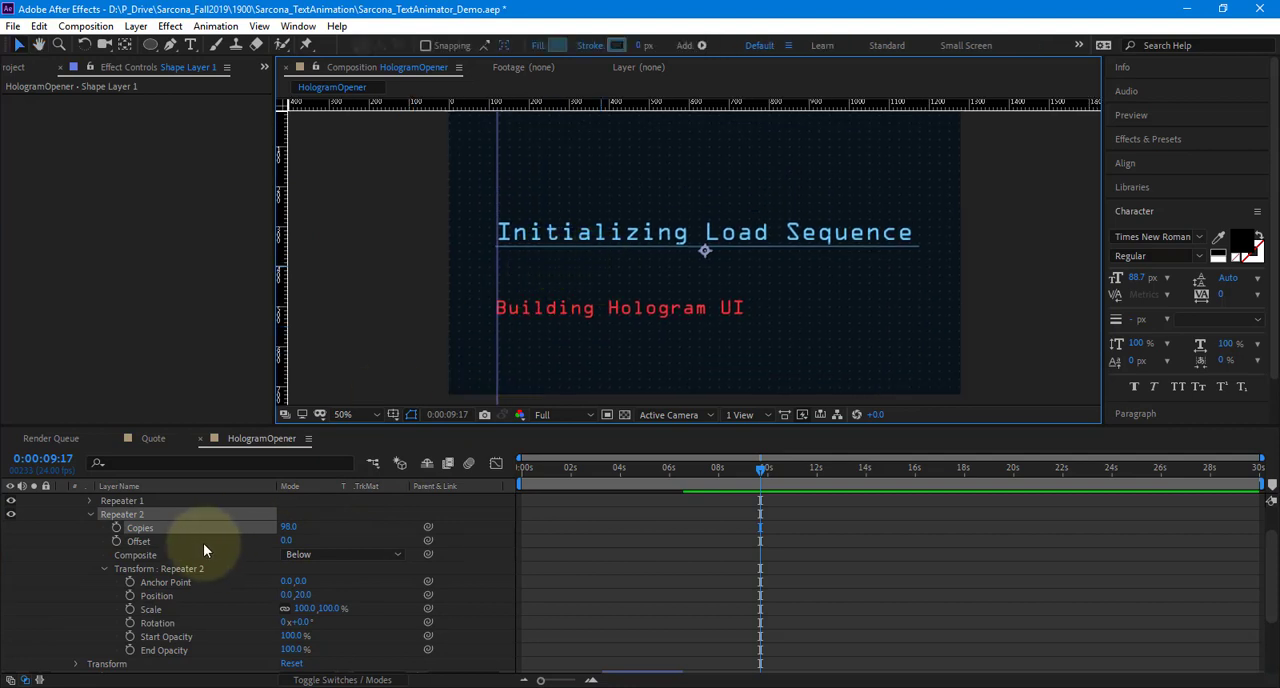
{"action": "scroll", "coordinate": [203, 543], "scroll_direction": "up", "scroll_amount": 3}
{"action": "left_click", "coordinate": [91, 552]}
Enlarge the dots by setting the Size of Ellipse Path 1 to 9.5, 9.5, and collapse Shape Layer 1
{"action": "key", "text": "space"}
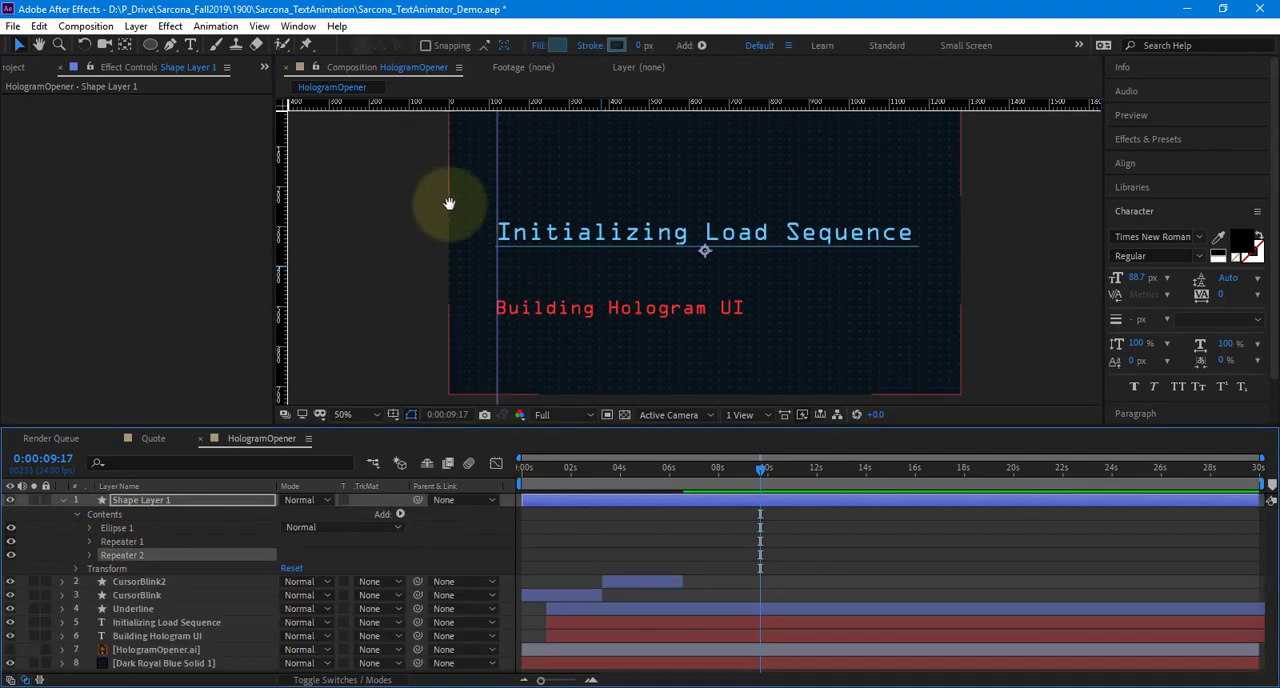
{"action": "scroll", "coordinate": [449, 203], "scroll_direction": "up", "scroll_amount": 1}
{"action": "left_click_drag", "start_coordinate": [350, 125], "coordinate": [491, 237]}
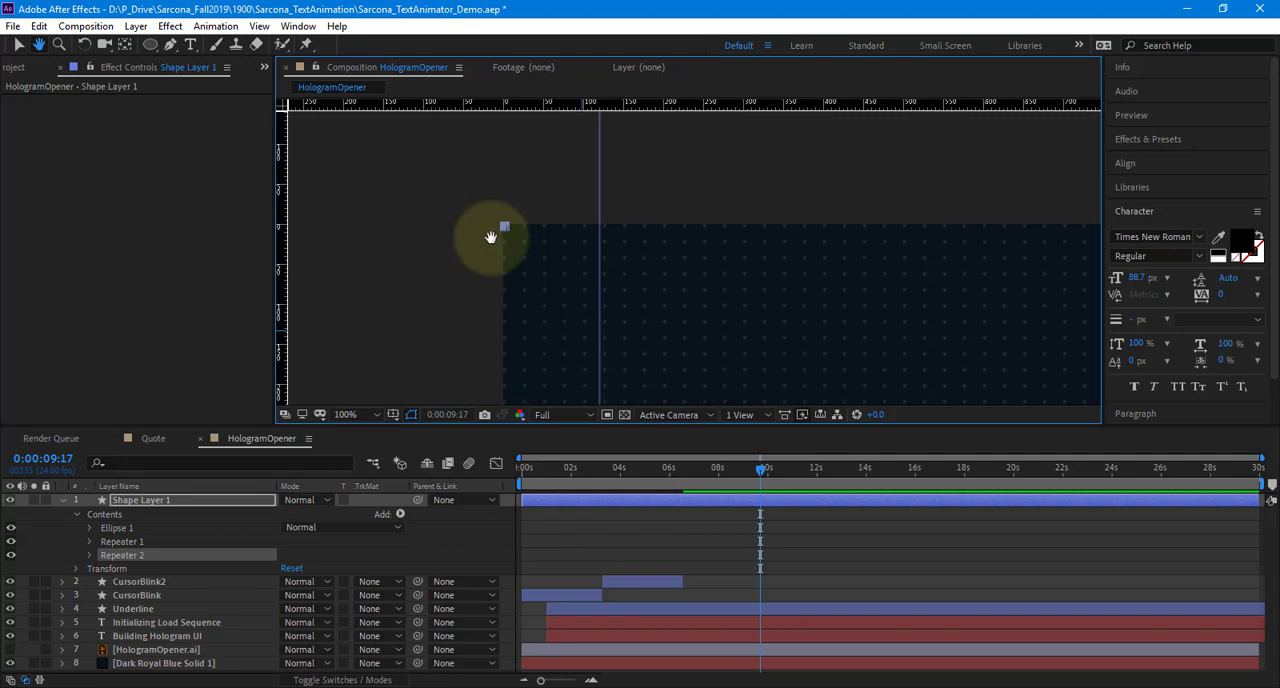
{"action": "left_click", "coordinate": [90, 527]}
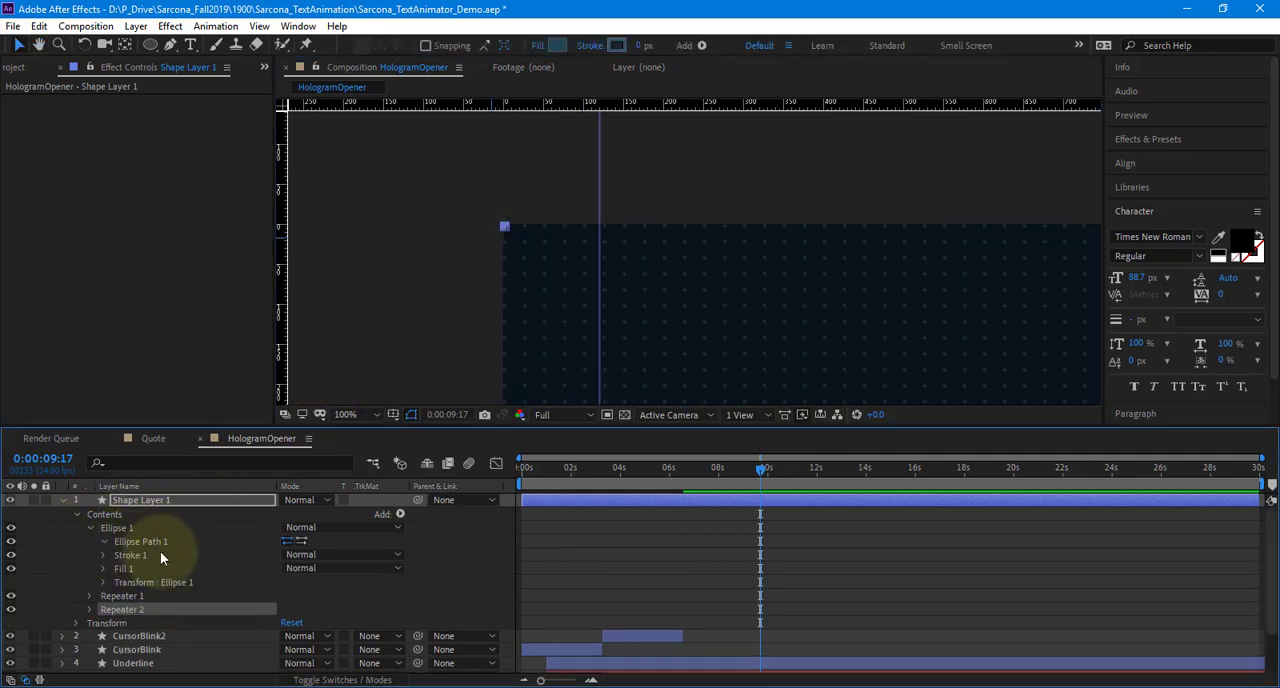
{"action": "left_click", "coordinate": [103, 541]}
{"action": "mouse_move", "coordinate": [310, 553]}
{"action": "left_mouse_down"}
{"action": "mouse_move", "coordinate": [323, 556]}
{"action": "mouse_move", "coordinate": [297, 555]}
{"action": "left_mouse_up"}
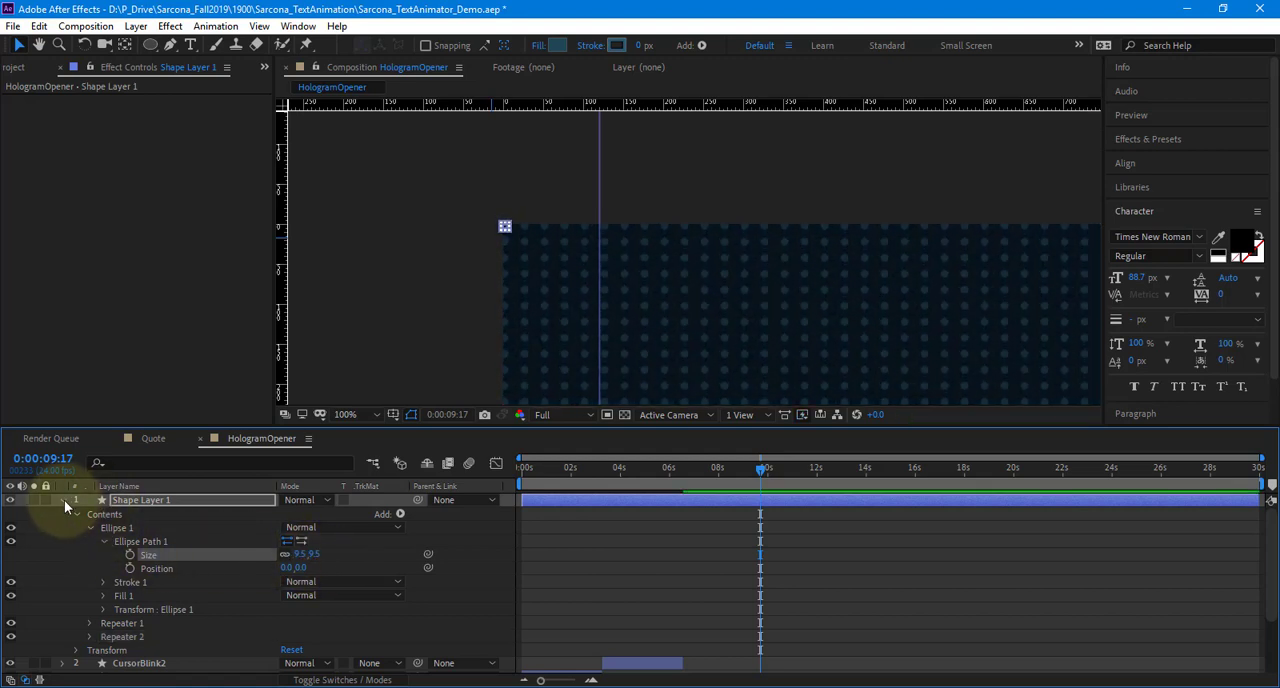
{"action": "left_click", "coordinate": [62, 500]}
Set the opacity of Shape Layer 1 to 50%
{"action": "left_click", "coordinate": [405, 634]}
{"action": "scroll", "coordinate": [494, 370], "scroll_direction": "down", "scroll_amount": 1}
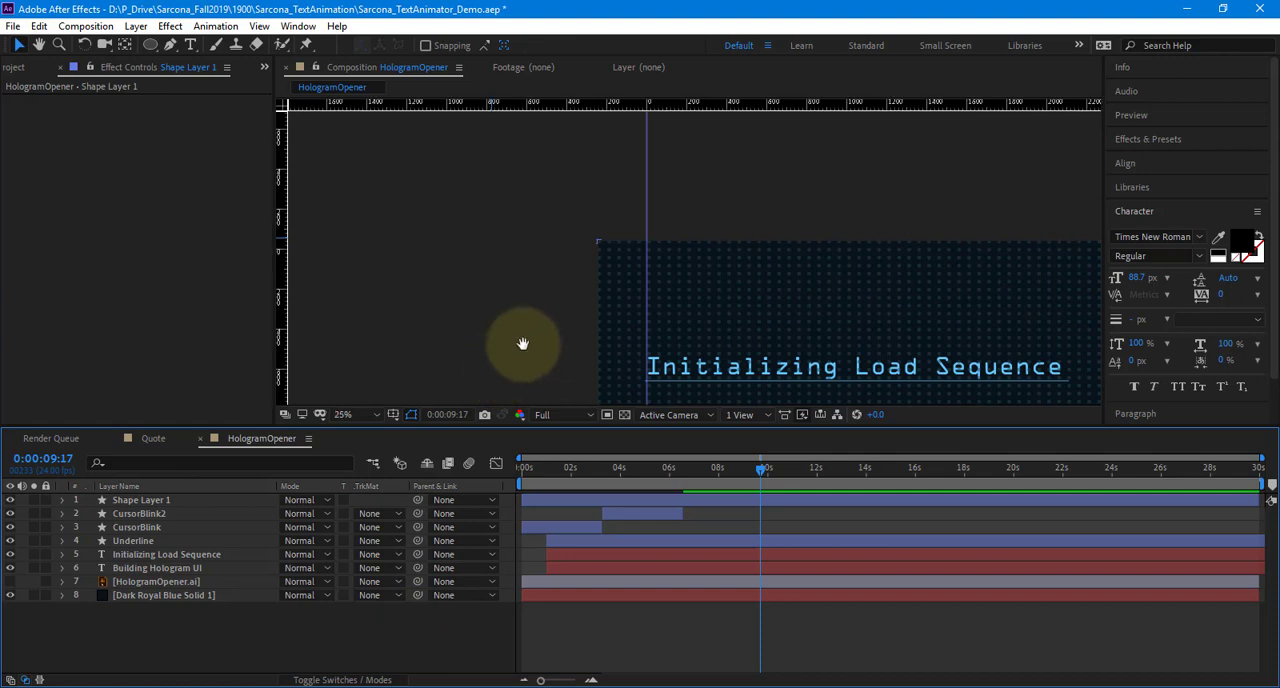
{"action": "left_click_drag", "start_coordinate": [524, 344], "coordinate": [452, 306]}
{"action": "scroll", "coordinate": [452, 306], "scroll_direction": "down", "scroll_amount": 2}
{"action": "left_click", "coordinate": [211, 499]}
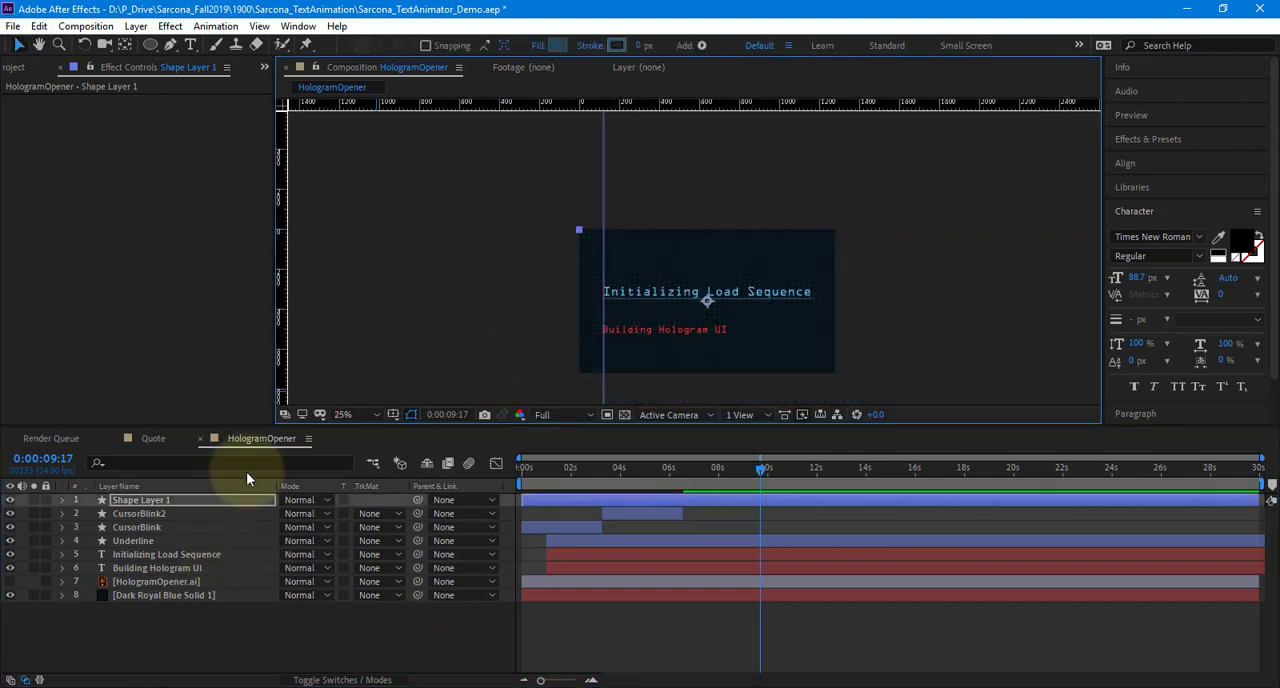
{"action": "key", "text": "t"}
{"action": "left_click", "coordinate": [292, 513]}
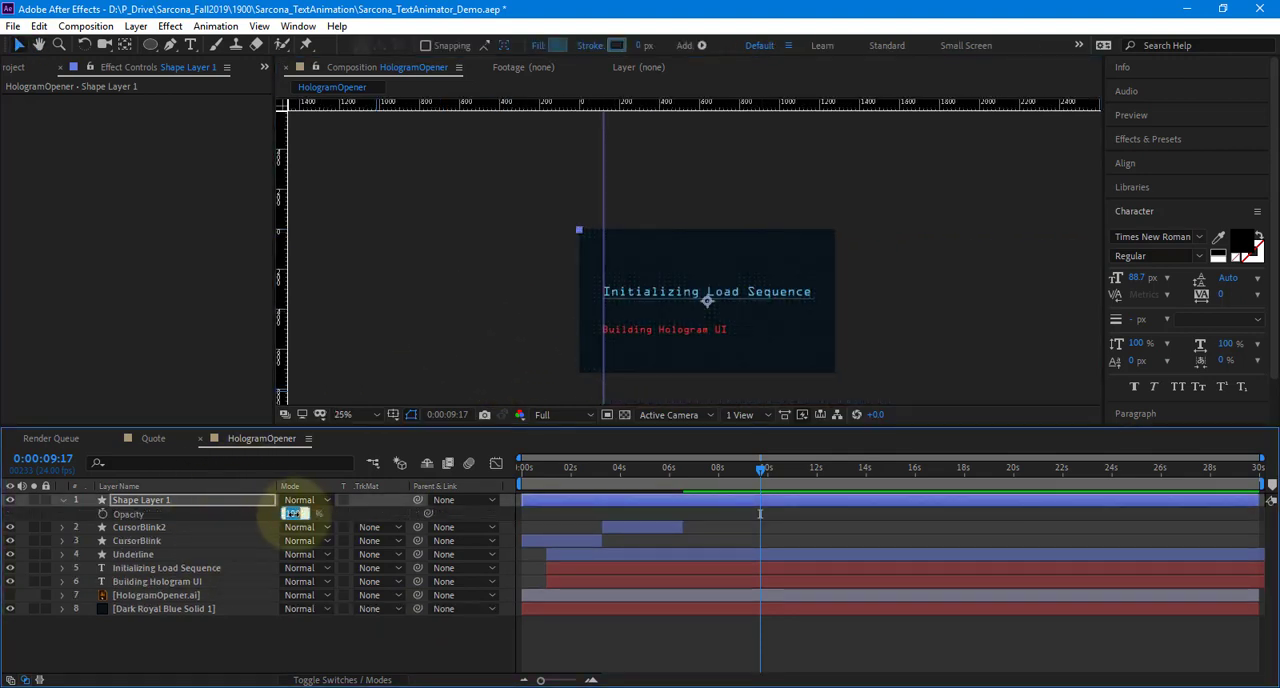
{"action": "type", "text": "50"}
{"action": "key", "text": "Return"}
Reduce the opacity of the dot grid layer to 25%, checking the dots up close
{"action": "left_click", "coordinate": [525, 336]}
{"action": "scroll", "coordinate": [612, 296], "scroll_direction": "up", "scroll_amount": 3}
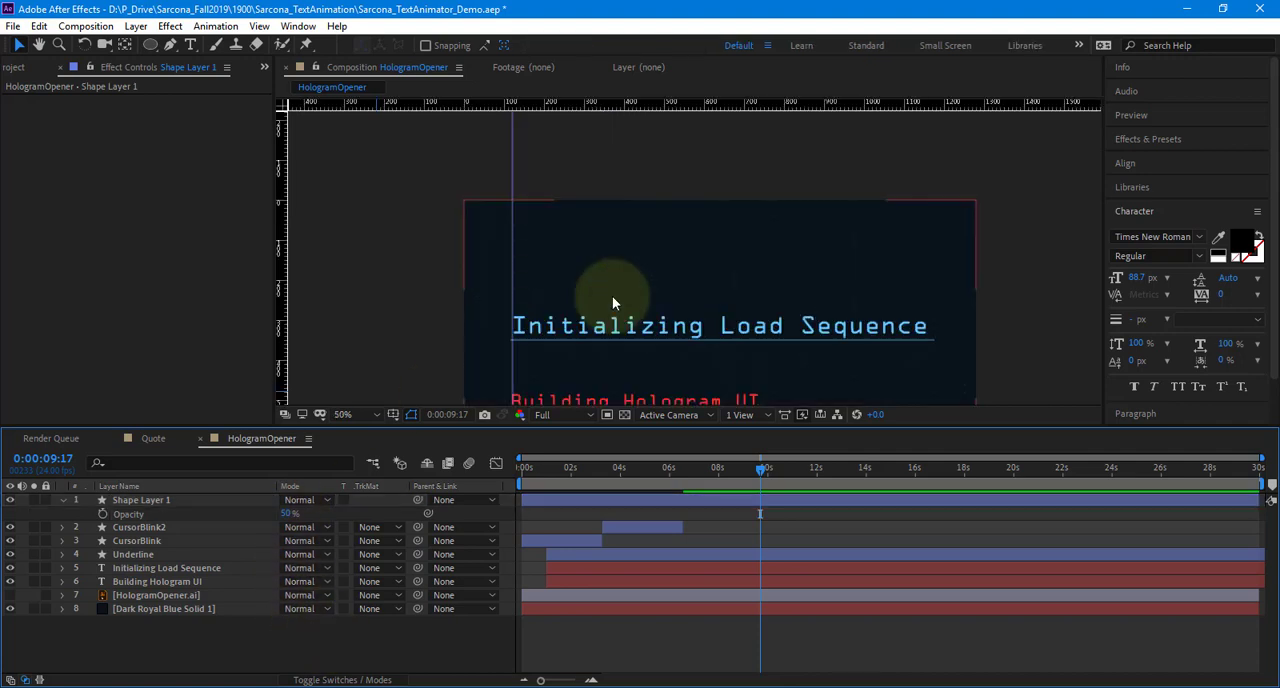
{"action": "scroll", "coordinate": [612, 296], "scroll_direction": "up", "scroll_amount": 1}
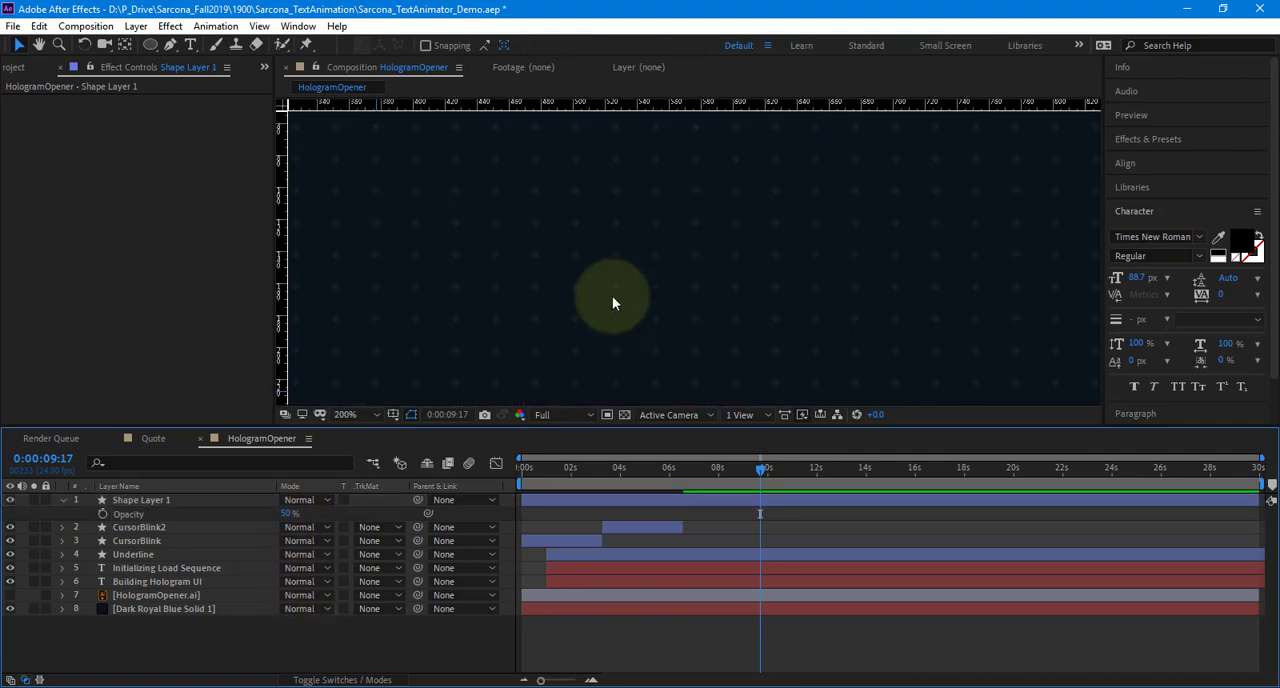
{"action": "left_click", "coordinate": [286, 514]}
{"action": "type", "text": "25"}
{"action": "key", "text": "Return"}
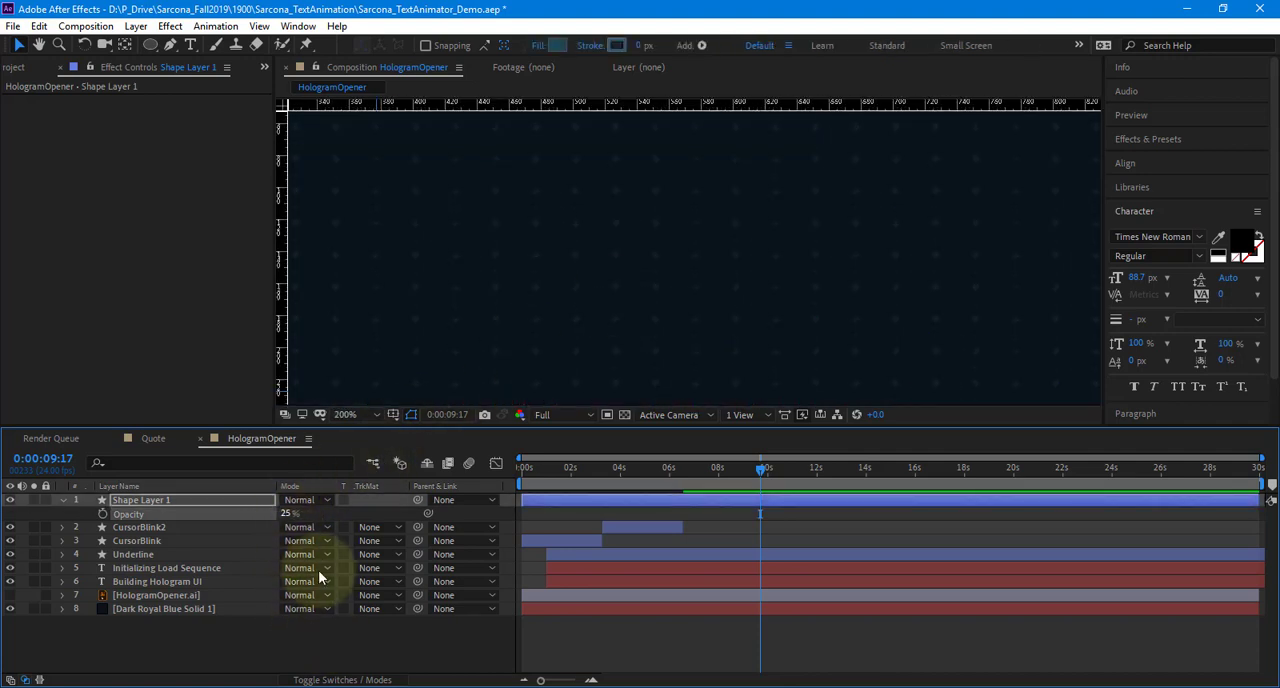
{"action": "scroll", "coordinate": [590, 297], "scroll_direction": "down", "scroll_amount": 1}
{"action": "scroll", "coordinate": [588, 297], "scroll_direction": "down", "scroll_amount": 1}
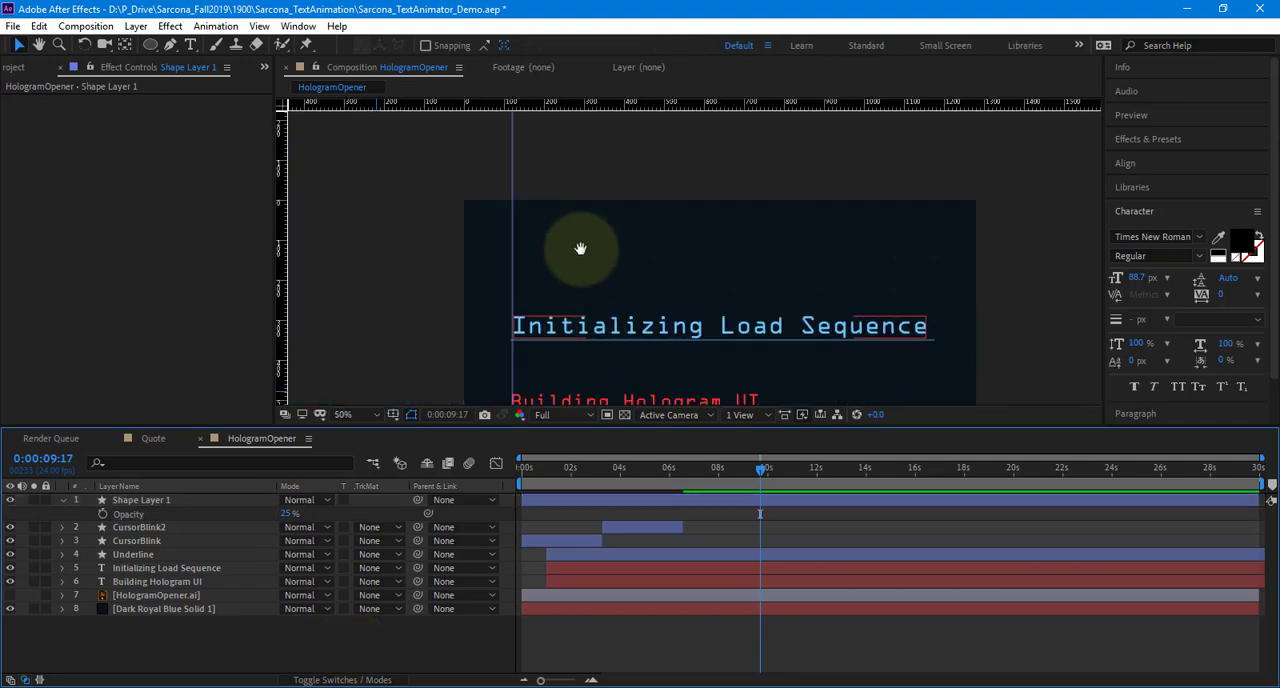
Create a new composition from the HologramOpener composition in the Compositions folder, nesting it as a layer
{"action": "left_click", "coordinate": [14, 68]}
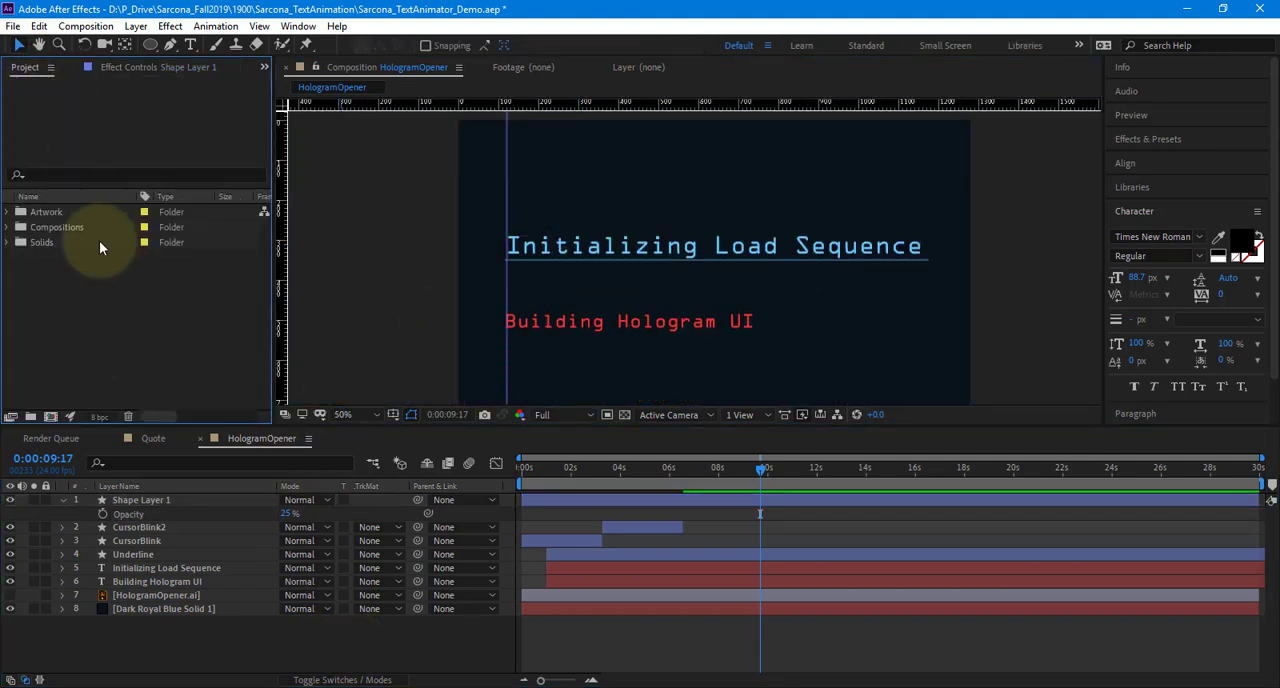
{"action": "left_click", "coordinate": [8, 227]}
{"action": "left_click_drag", "start_coordinate": [58, 278], "coordinate": [49, 420]}
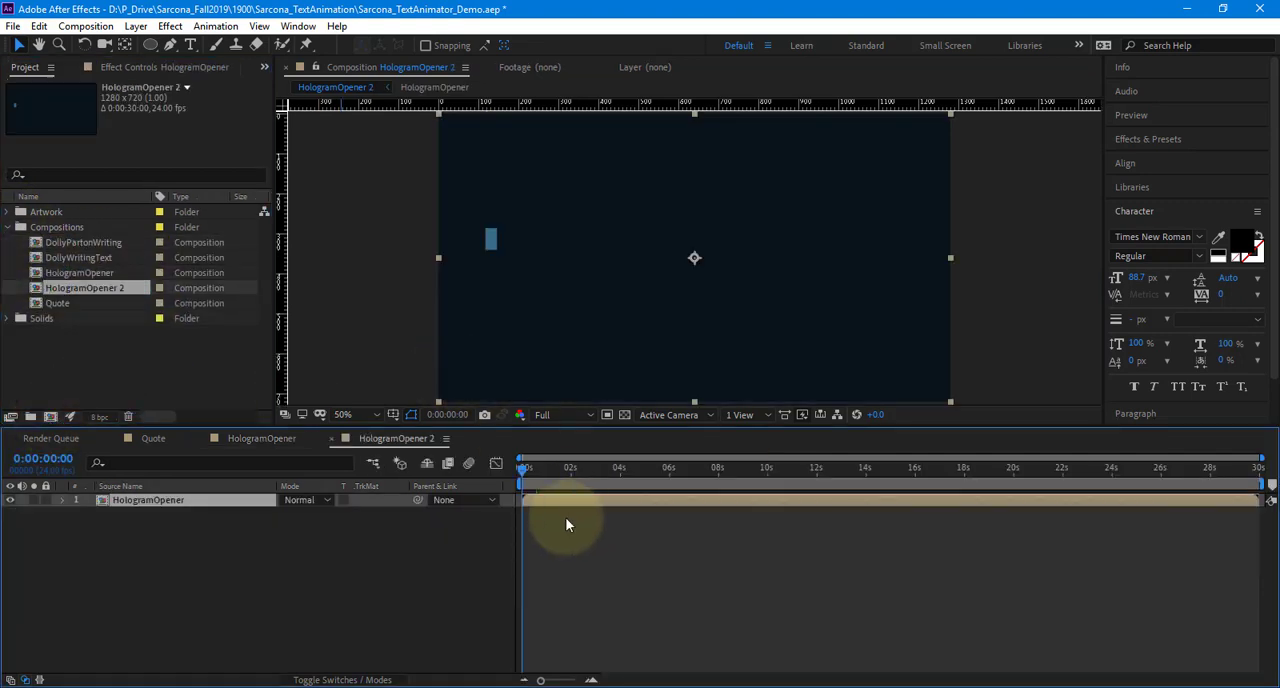
Scrub the new composition to 0:00:13:03 to view the nested title animation
{"action": "left_click_drag", "start_coordinate": [536, 479], "coordinate": [844, 485]}
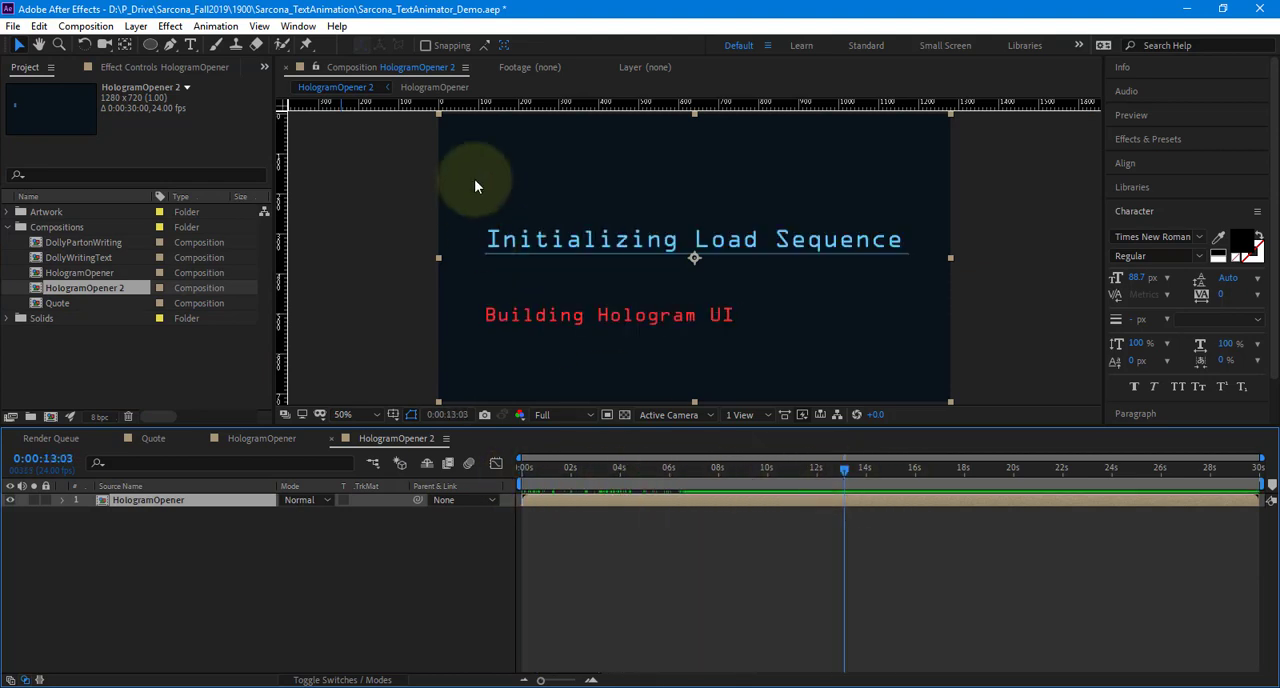
{"action": "key", "text": "h"}
{"action": "mouse_move", "coordinate": [527, 243]}
{"action": "left_mouse_down"}
{"action": "mouse_move", "coordinate": [515, 247]}
{"action": "mouse_move", "coordinate": [527, 253]}
{"action": "left_mouse_up"}
{"action": "key", "text": "v"}
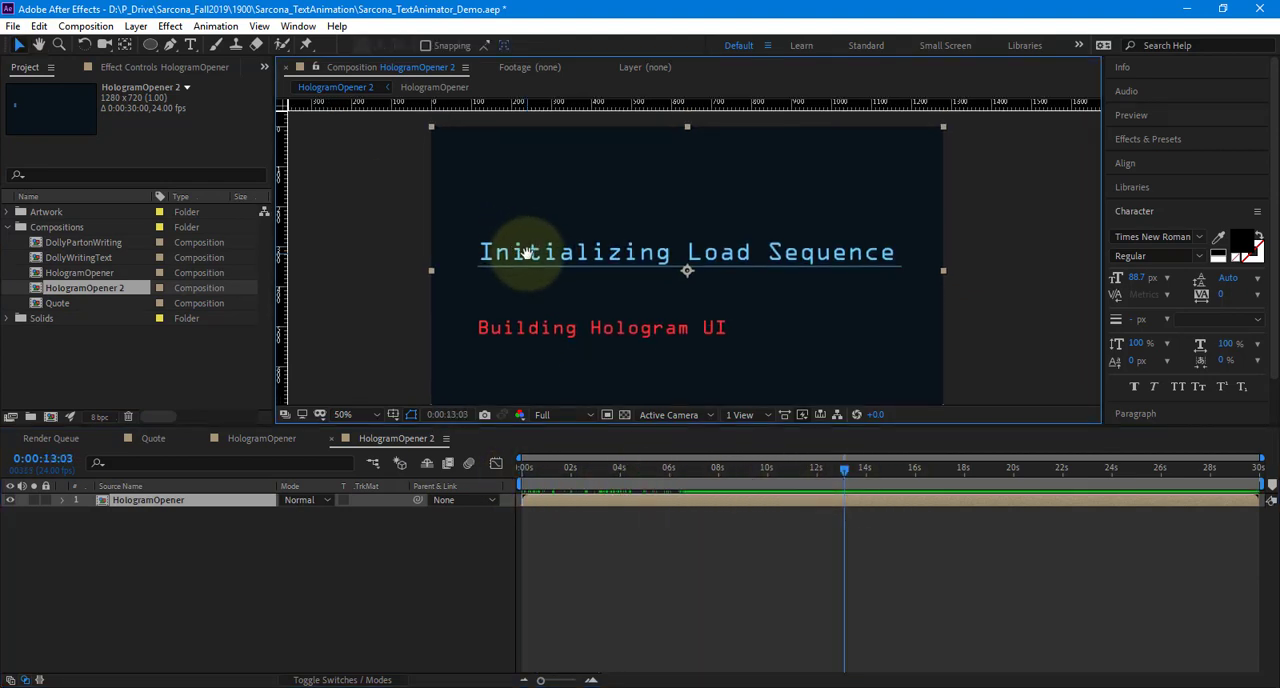
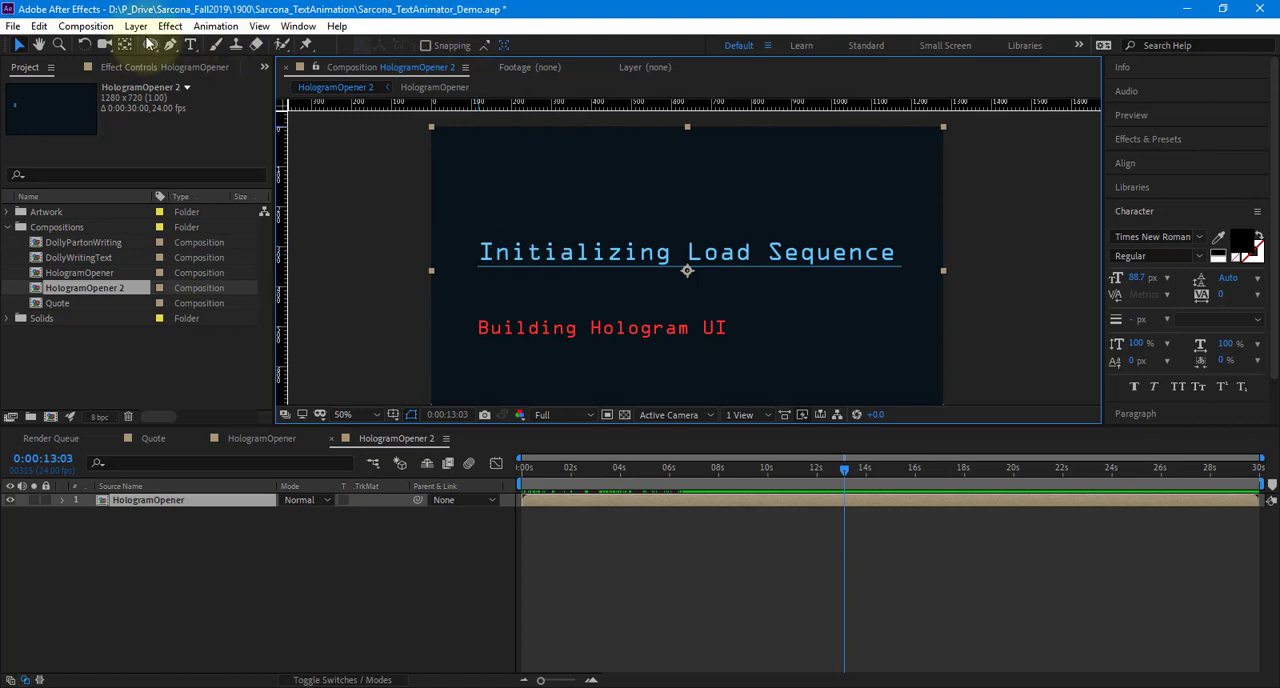
{"action": "left_click", "coordinate": [170, 26]}
{"action": "mouse_move", "coordinate": [365, 172]}
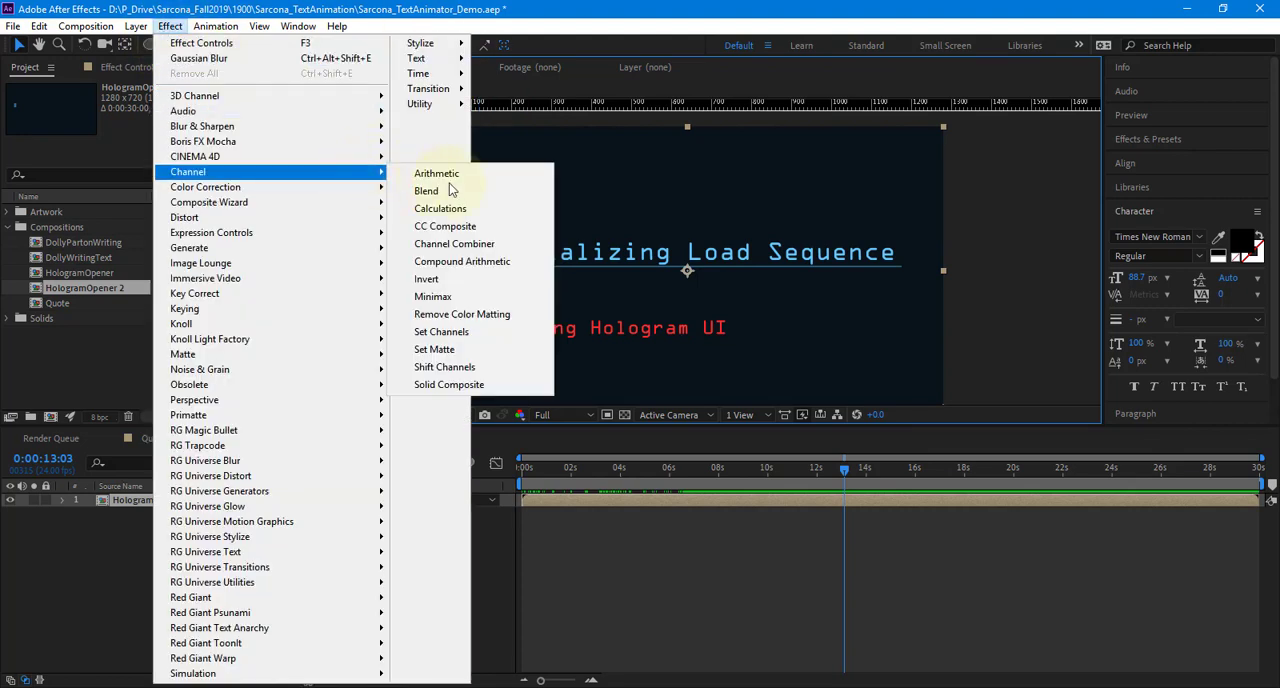
{"action": "left_click", "coordinate": [444, 367]}
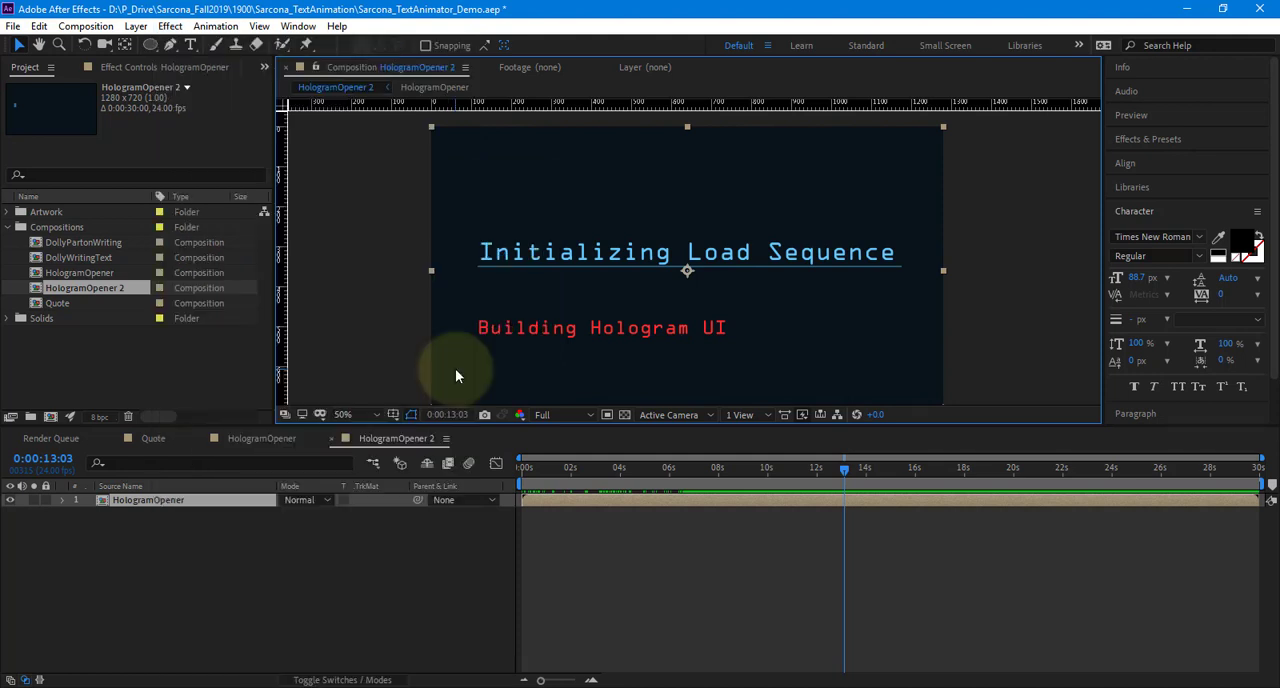
Apply the Set Channels effect to the HologramOpener layer and set its red and green channels to Off
{"action": "left_click", "coordinate": [170, 26]}
{"action": "mouse_move", "coordinate": [333, 171]}
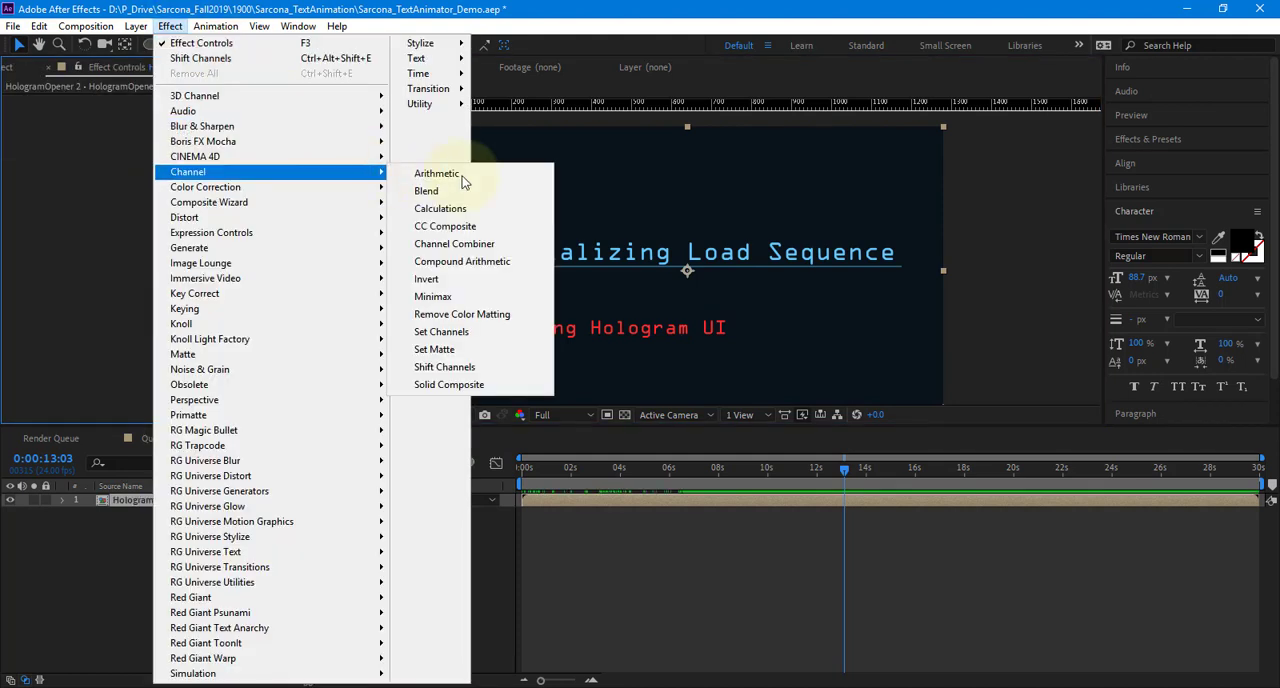
{"action": "left_click", "coordinate": [489, 338]}
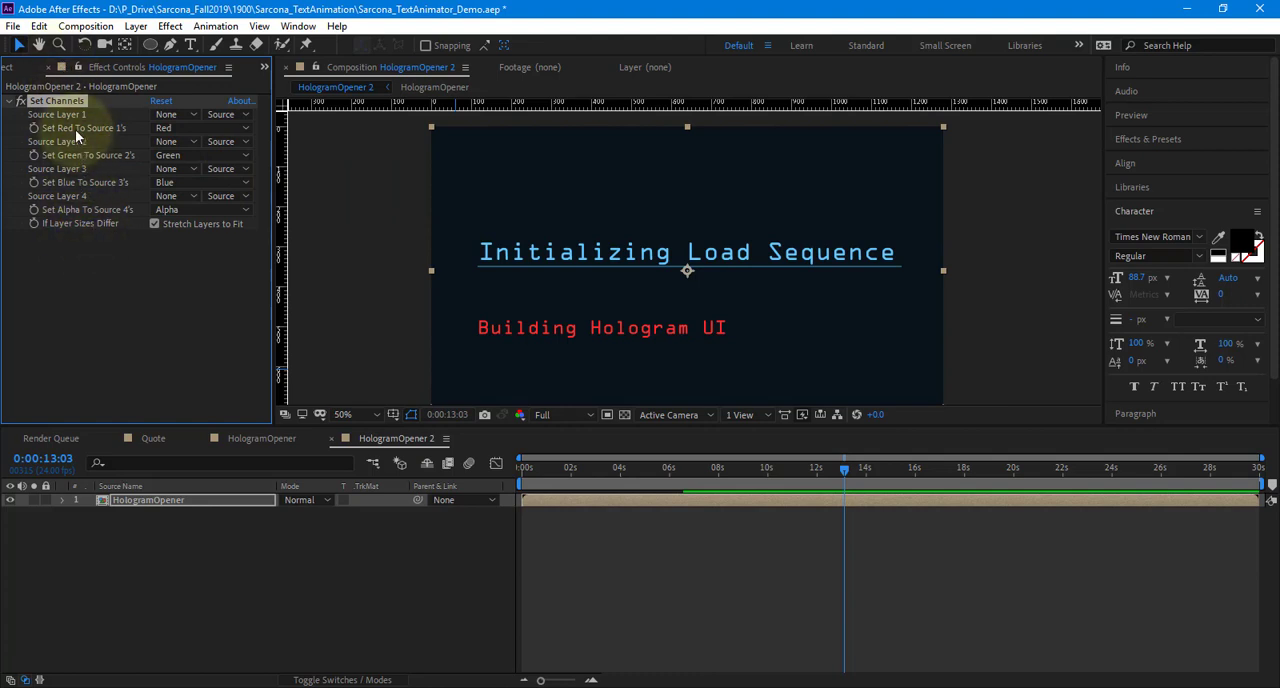
{"action": "left_click", "coordinate": [170, 128]}
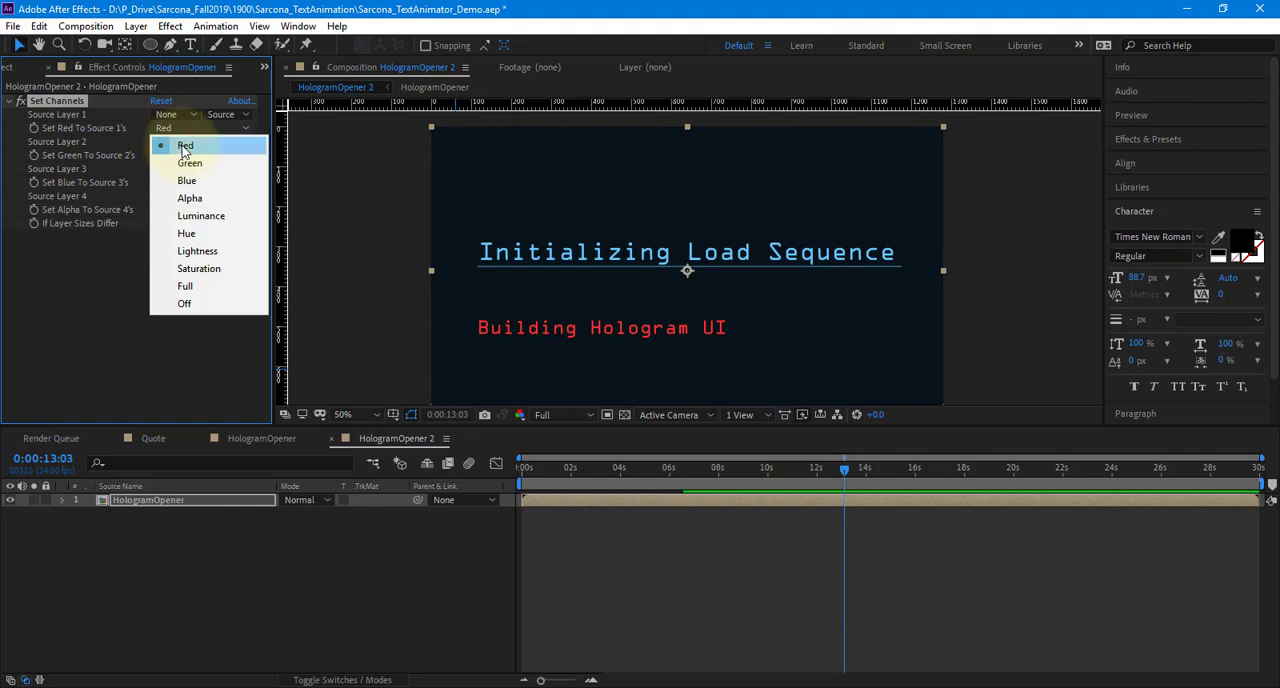
{"action": "left_click", "coordinate": [204, 305]}
{"action": "left_click", "coordinate": [178, 155]}
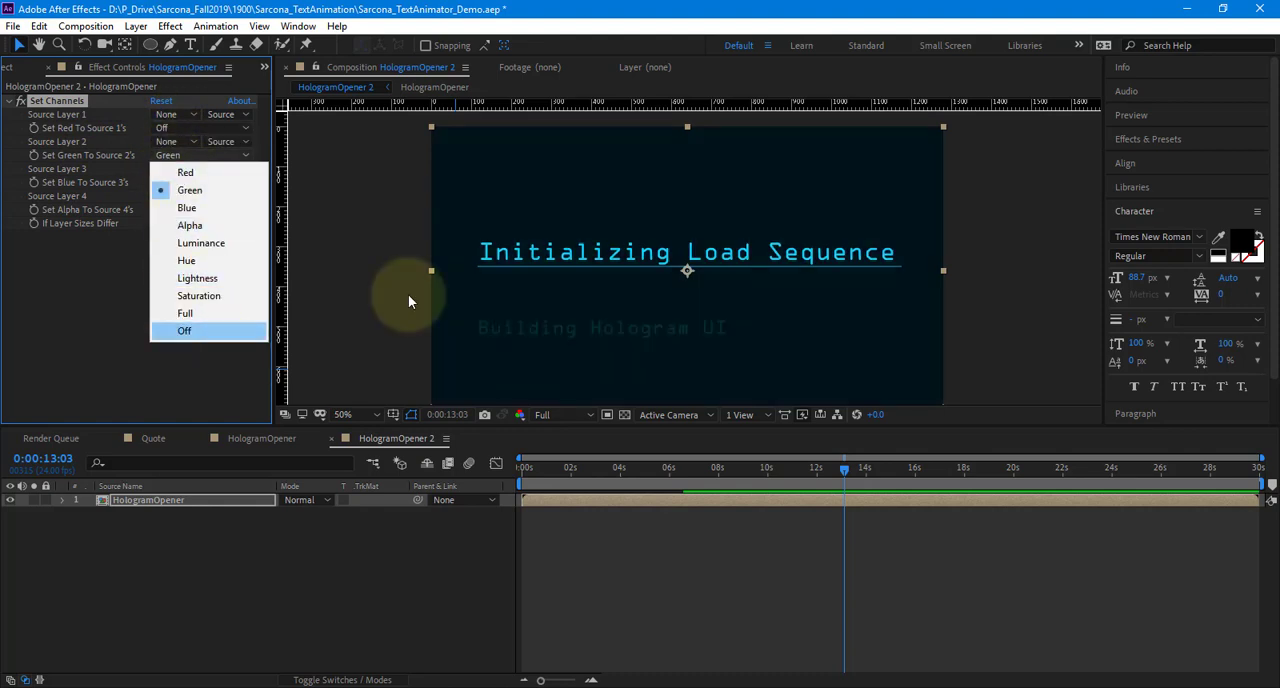
{"action": "key", "text": "Return"}
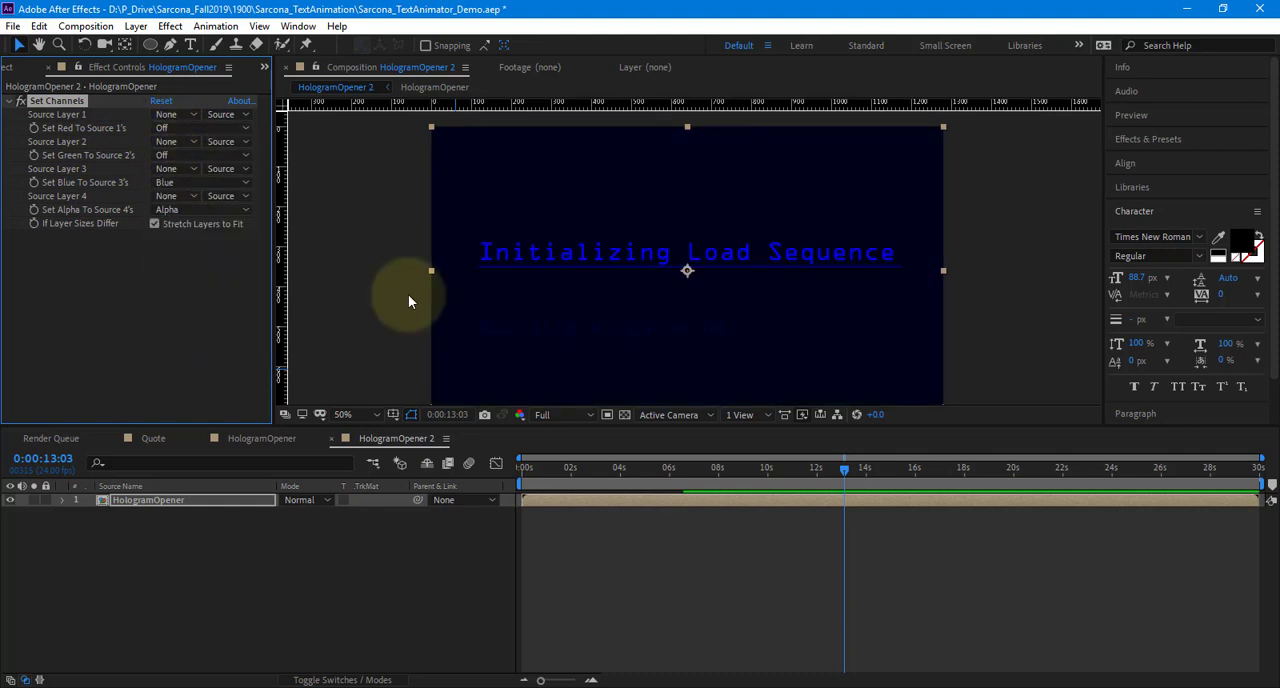
Duplicate the blue-channel HologramOpener layer and isolate green in the copy by setting blue to Off and green to Green
{"action": "left_click", "coordinate": [204, 503]}
{"action": "key", "text": "ctrl+d"}
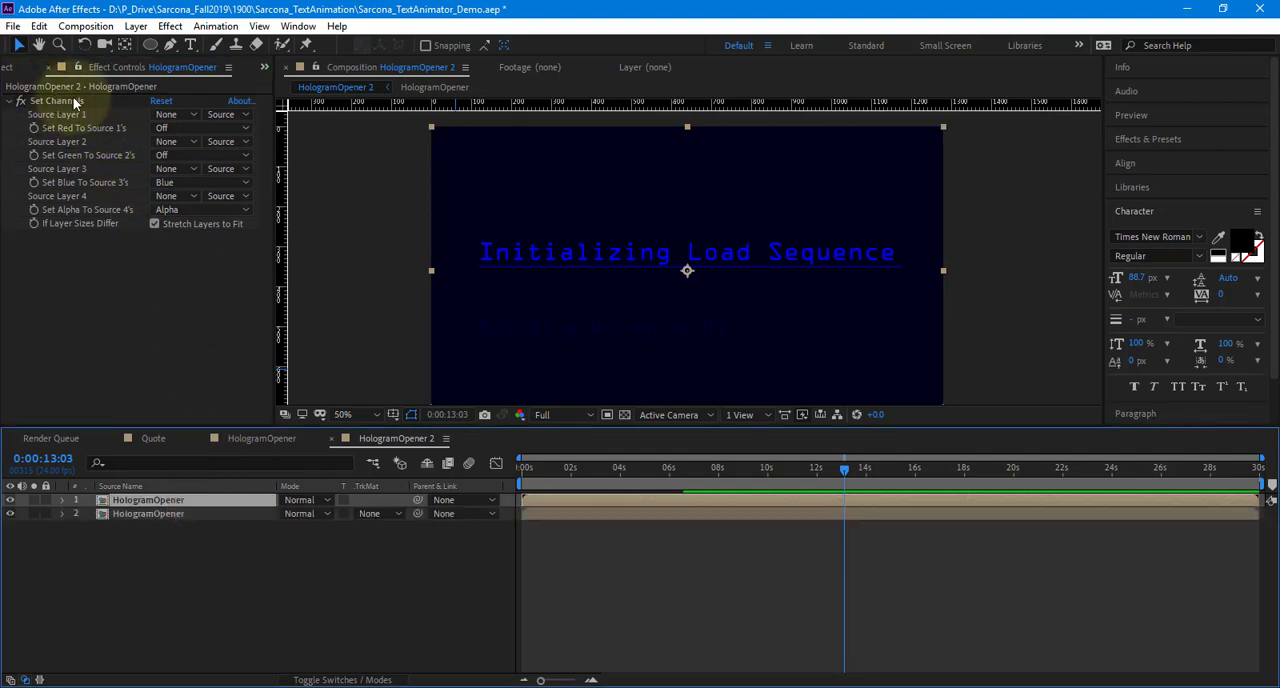
{"action": "left_click", "coordinate": [172, 182]}
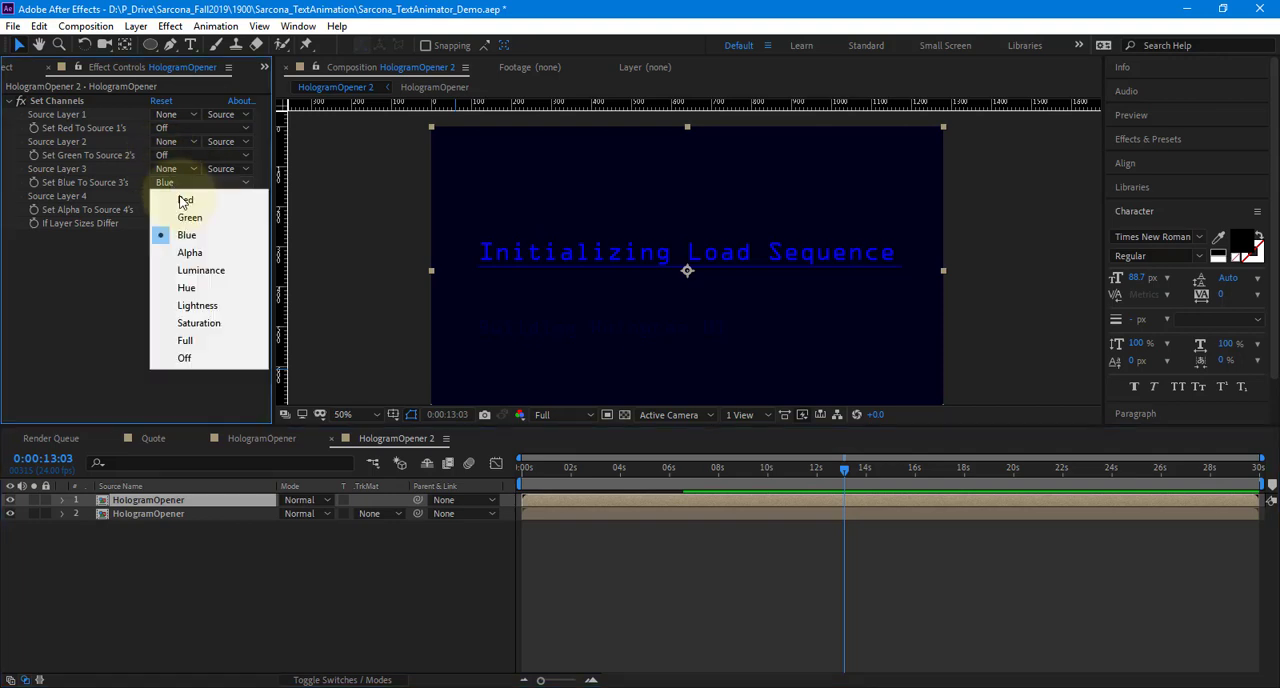
{"action": "left_click", "coordinate": [184, 357]}
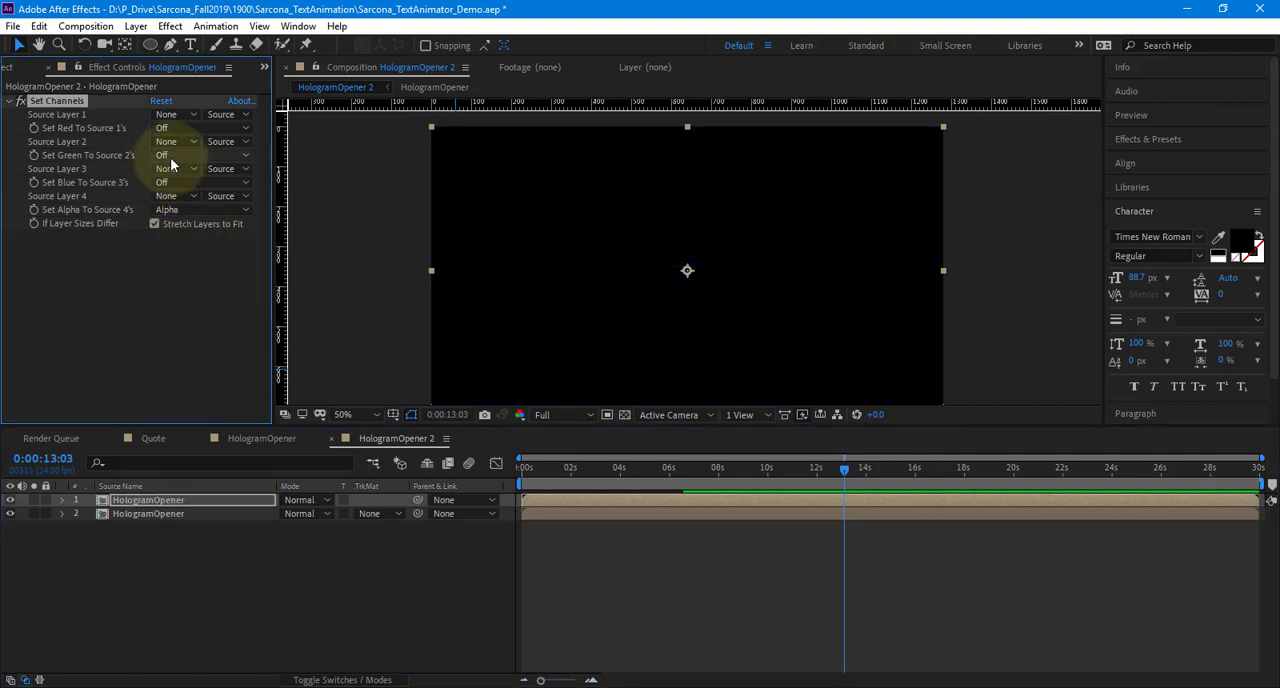
{"action": "left_click", "coordinate": [172, 155]}
{"action": "left_click", "coordinate": [189, 190]}
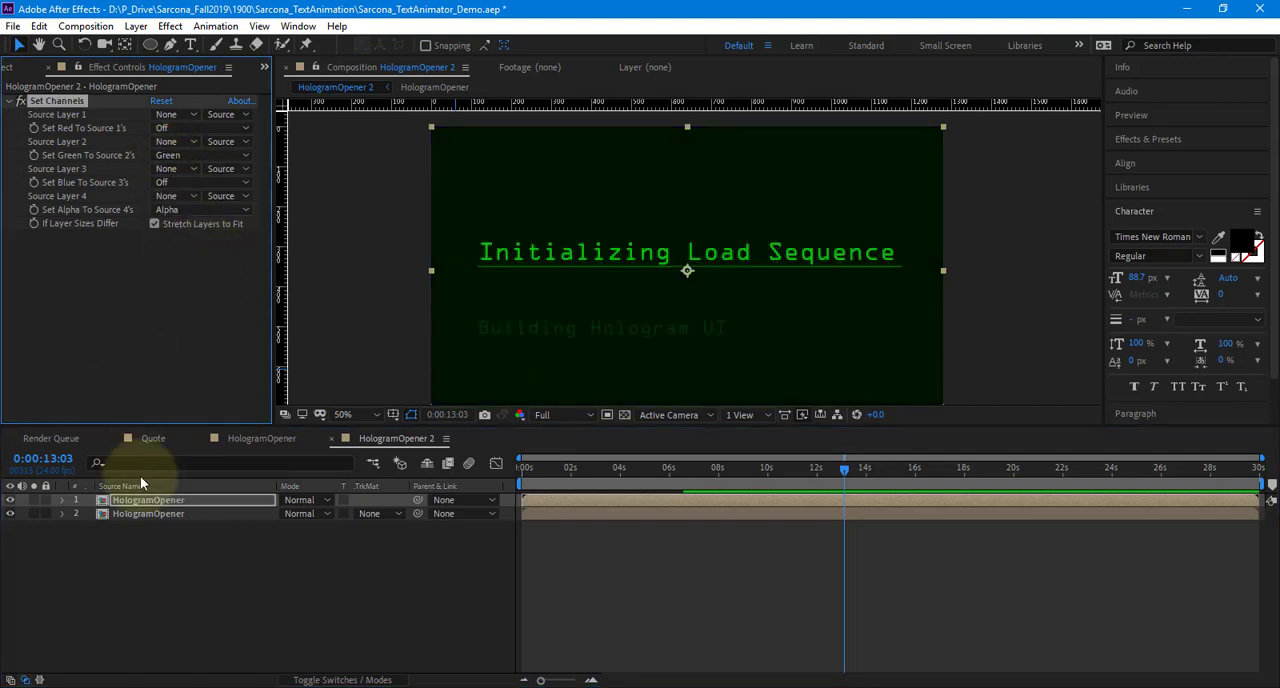
Duplicate the green-channel layer and isolate red in the new copy by setting green to Off and red to Red
{"action": "left_click", "coordinate": [153, 498]}
{"action": "key", "text": "ctrl+d"}
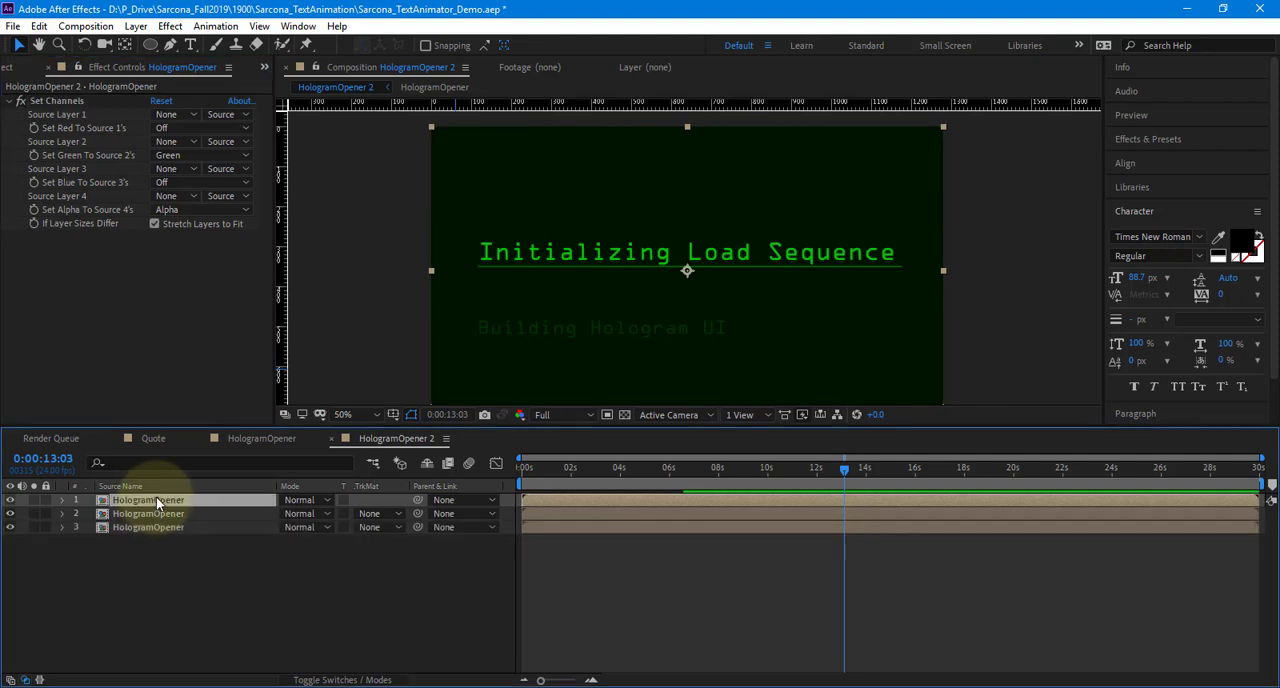
{"action": "left_click", "coordinate": [172, 155]}
{"action": "left_click", "coordinate": [186, 331]}
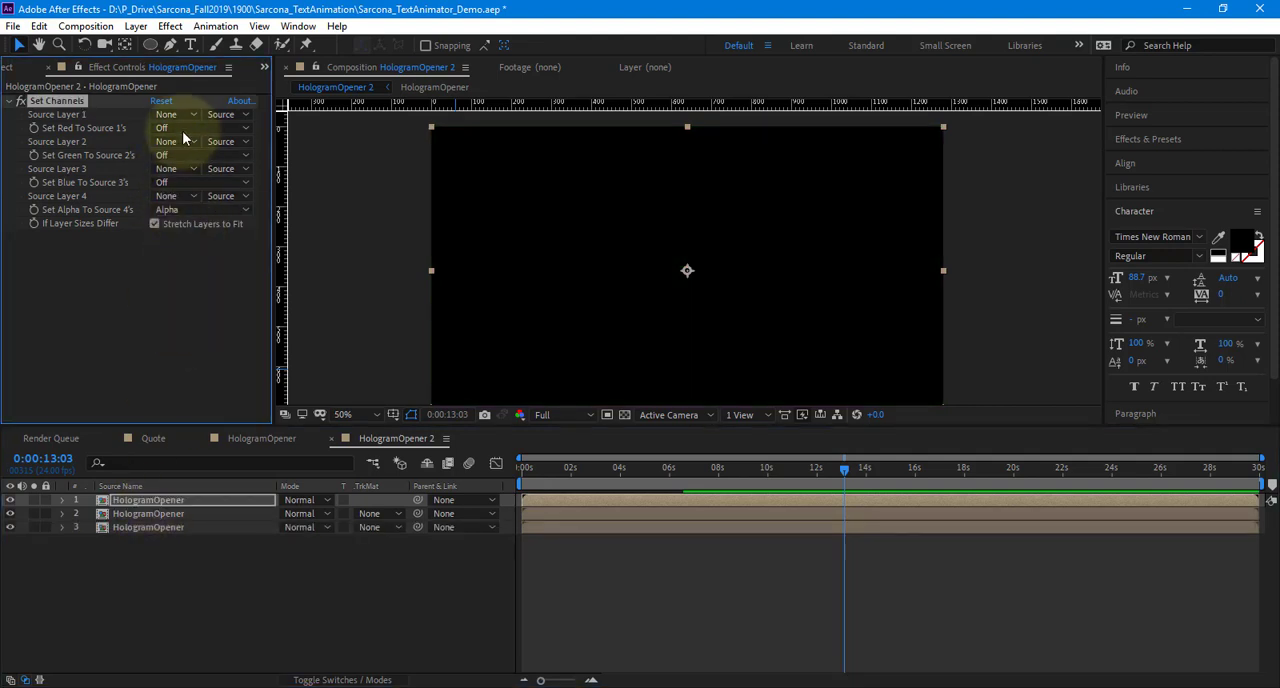
{"action": "left_click", "coordinate": [172, 128]}
{"action": "left_click", "coordinate": [186, 145]}
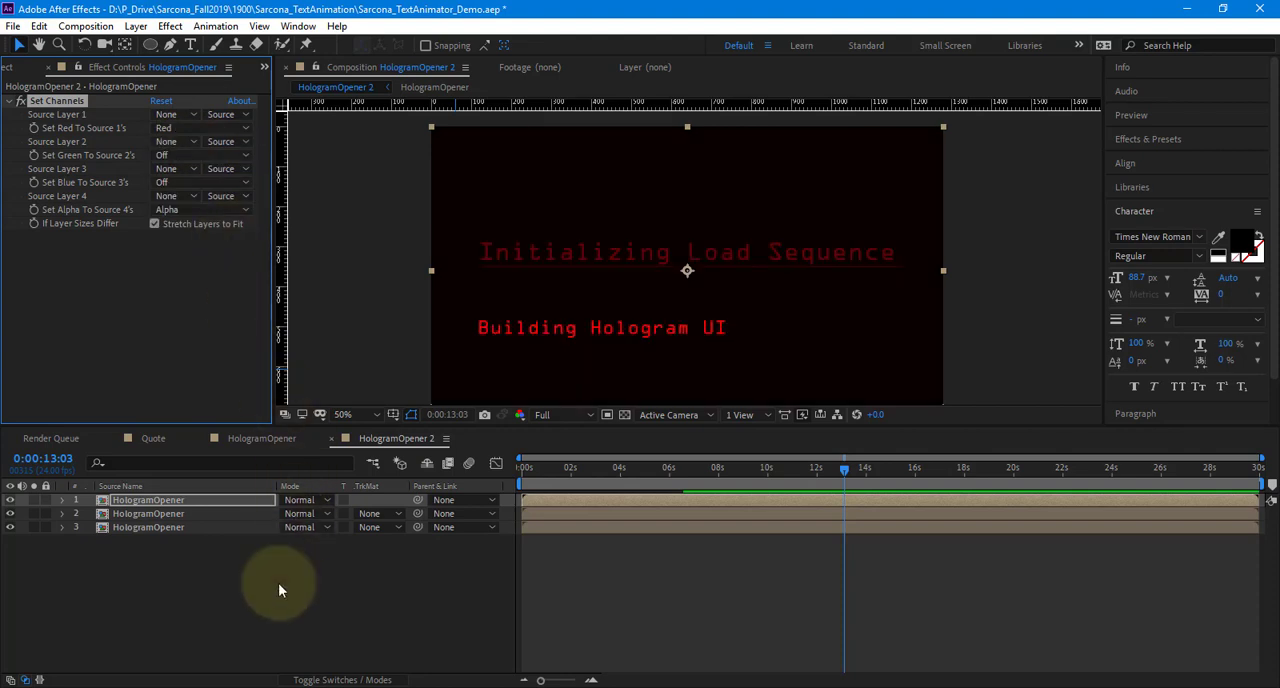
Toggle the visibility of the three HologramOpener layers to check each isolated color channel
{"action": "left_click", "coordinate": [200, 565]}
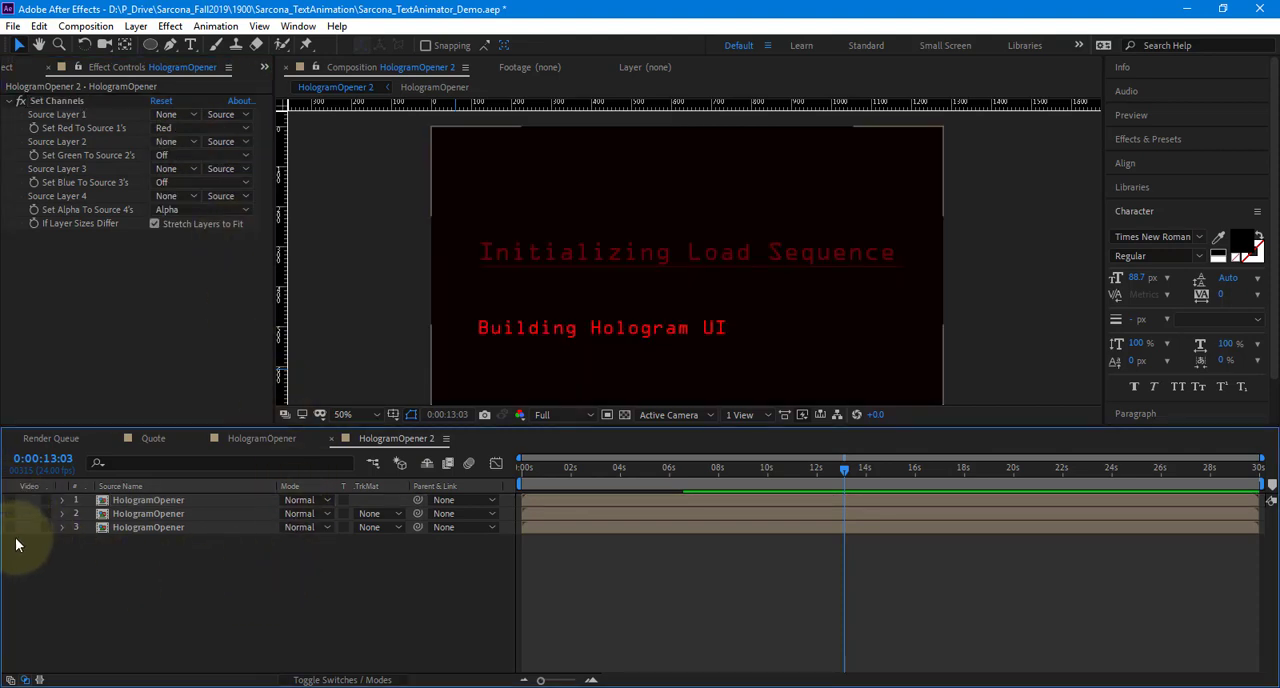
{"action": "left_click", "coordinate": [10, 528]}
{"action": "left_click", "coordinate": [10, 515]}
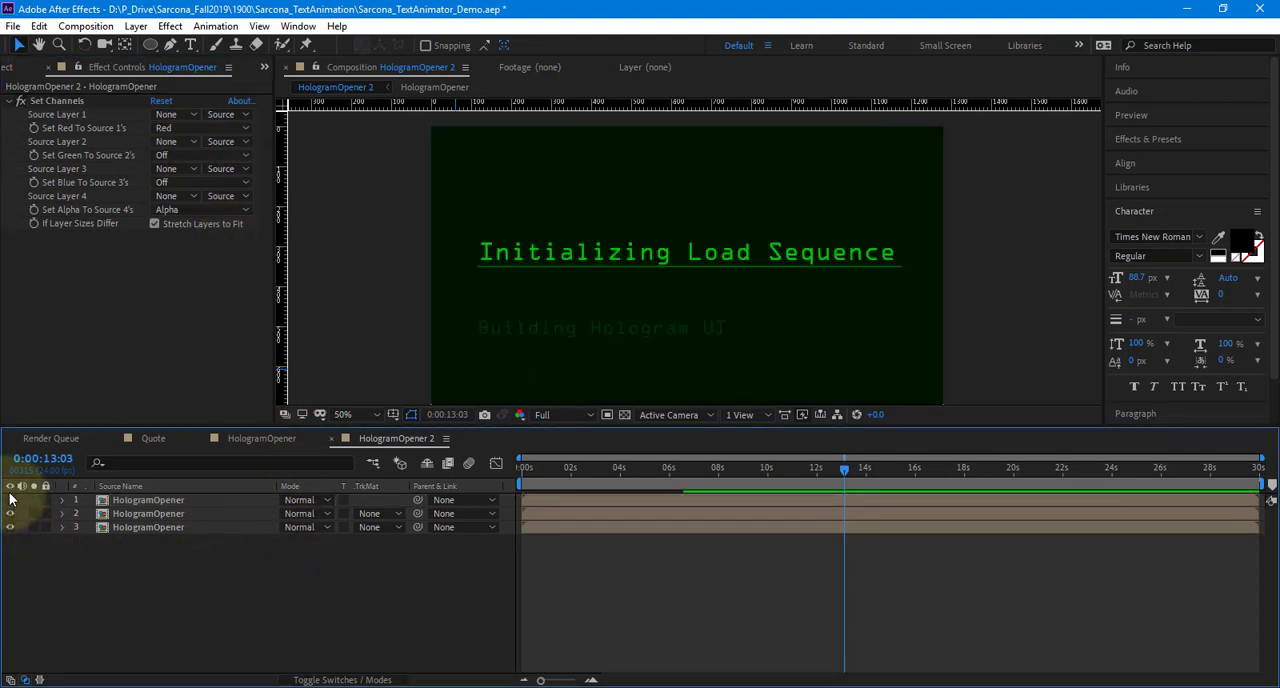
{"action": "left_click", "coordinate": [10, 500]}
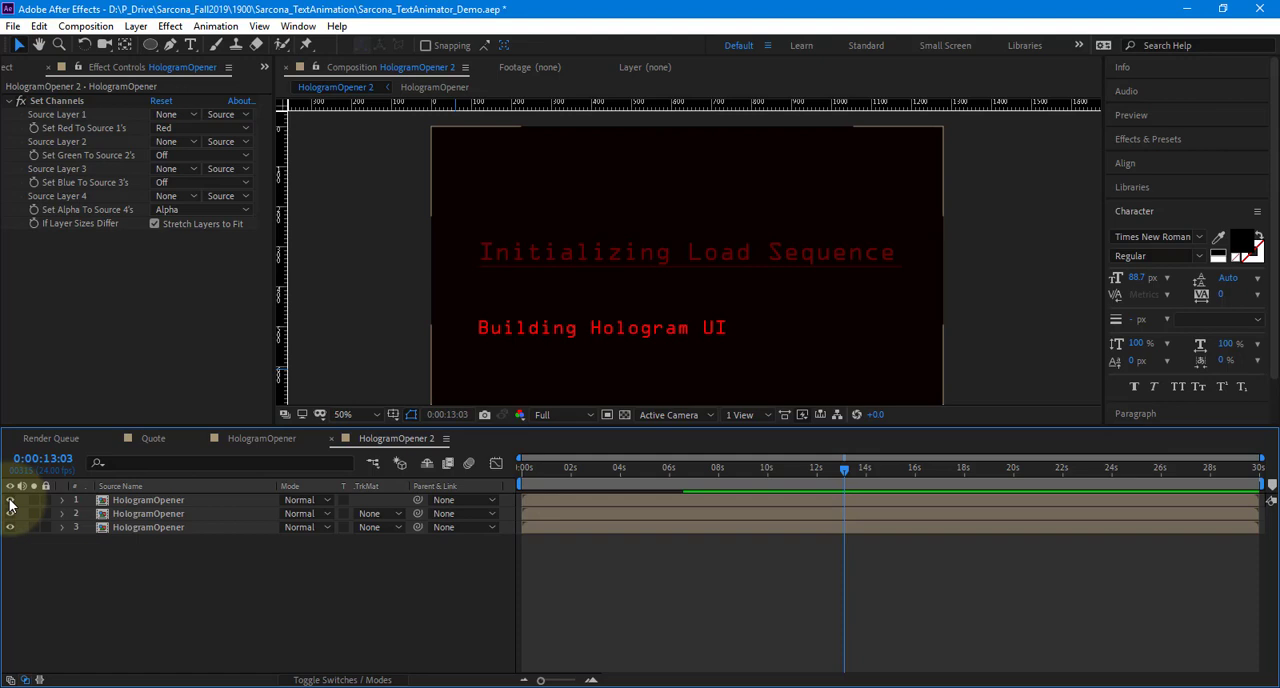
Set the blending mode of the red and green channel layers to Add
{"action": "left_click", "coordinate": [158, 501]}
{"action": "left_click", "coordinate": [300, 500]}
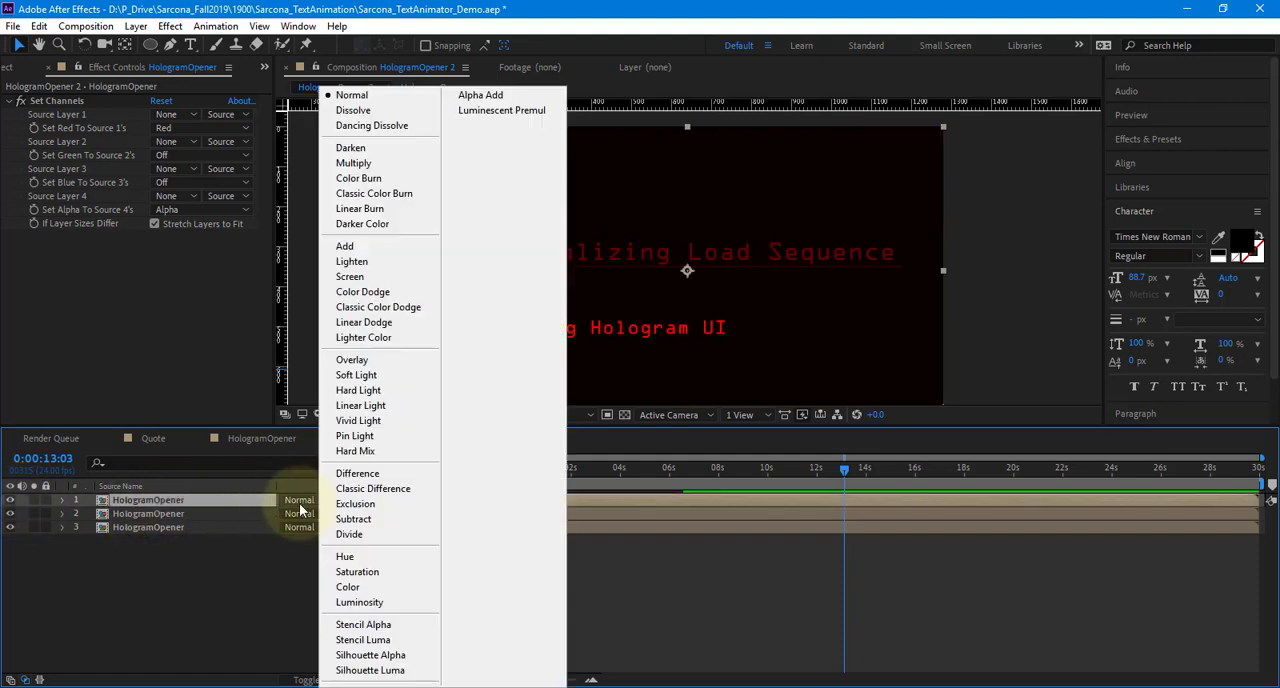
{"action": "left_click", "coordinate": [360, 248]}
{"action": "left_click", "coordinate": [160, 514]}
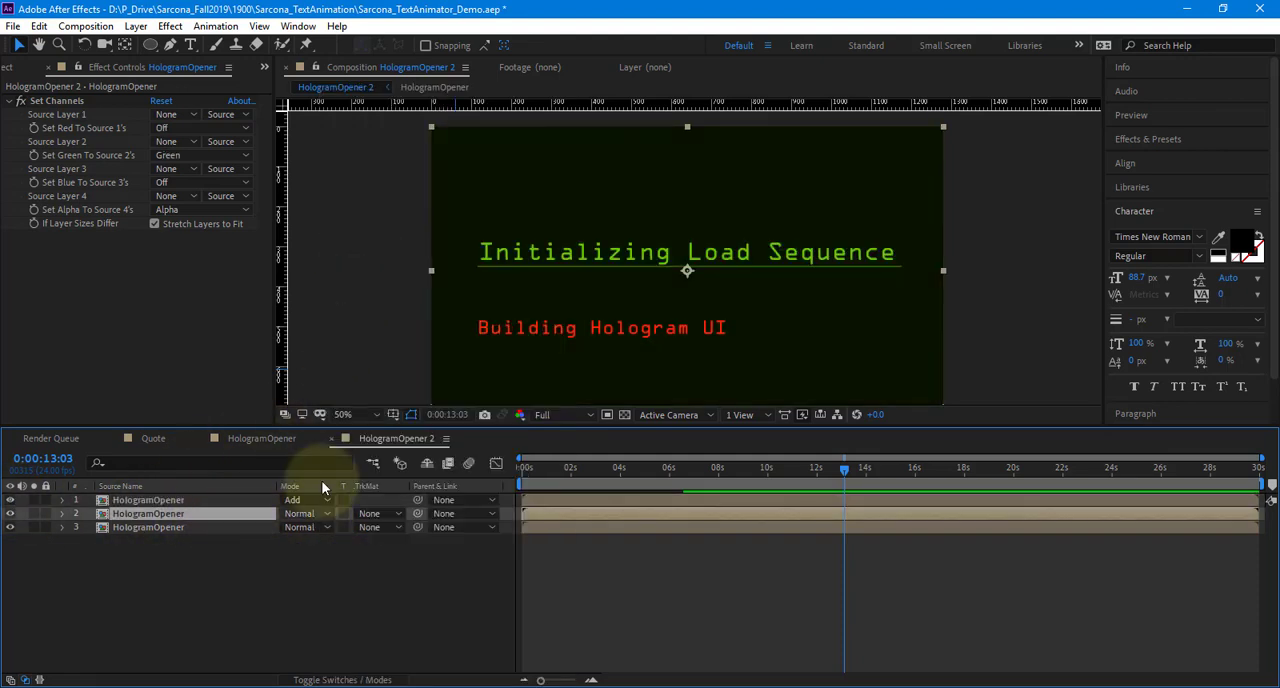
{"action": "left_click", "coordinate": [305, 513]}
{"action": "left_click", "coordinate": [357, 247]}
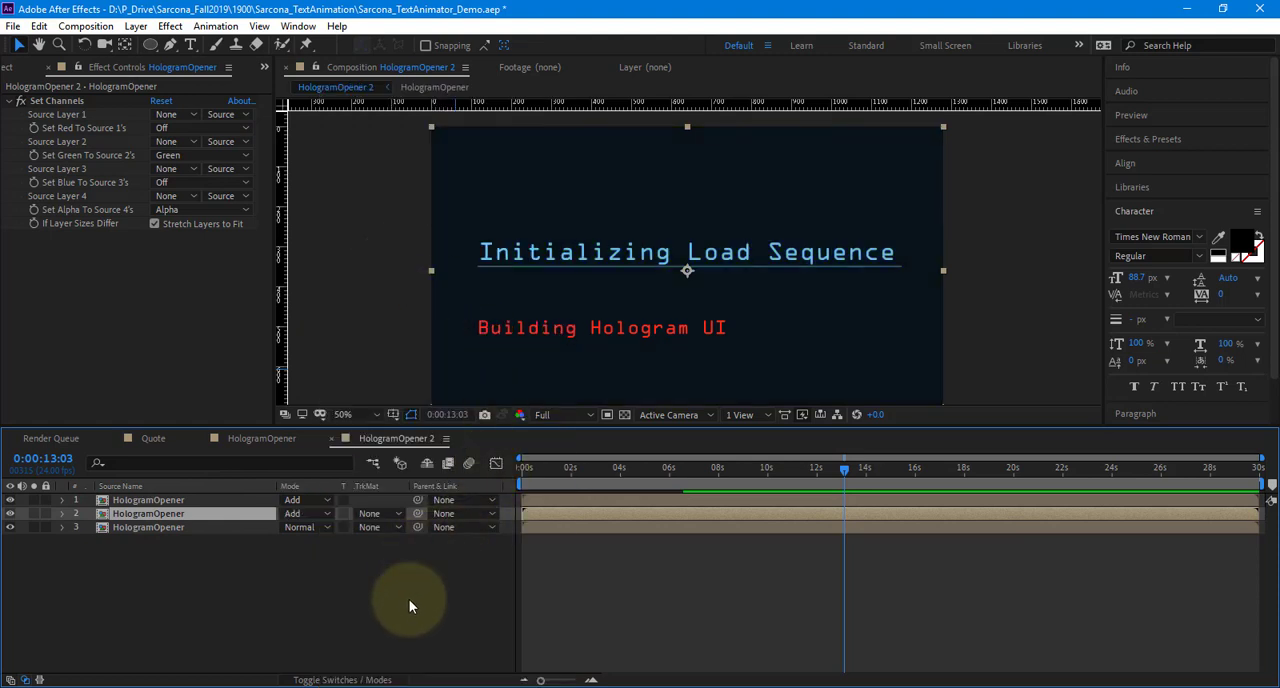
{"action": "left_click", "coordinate": [409, 599]}
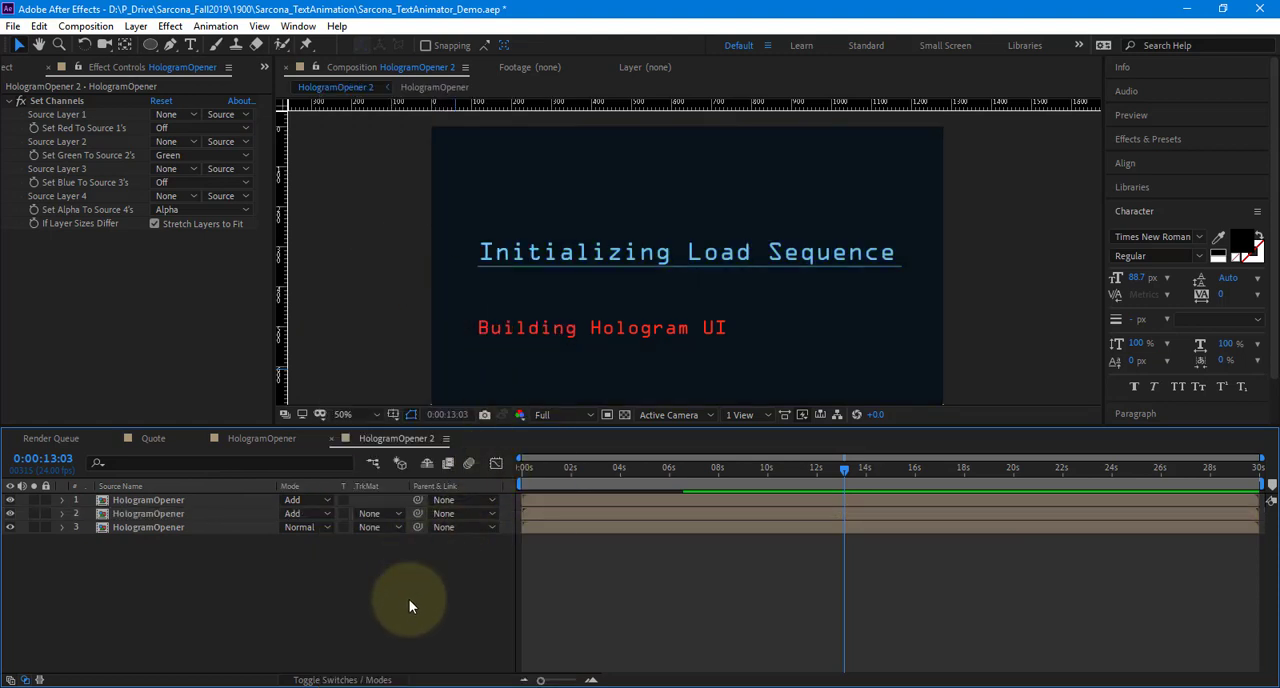
Offset the color channels by nudging the green layer right and down and the red layer slightly up
{"action": "left_click", "coordinate": [187, 514]}
{"action": "key", "text": "Return"}
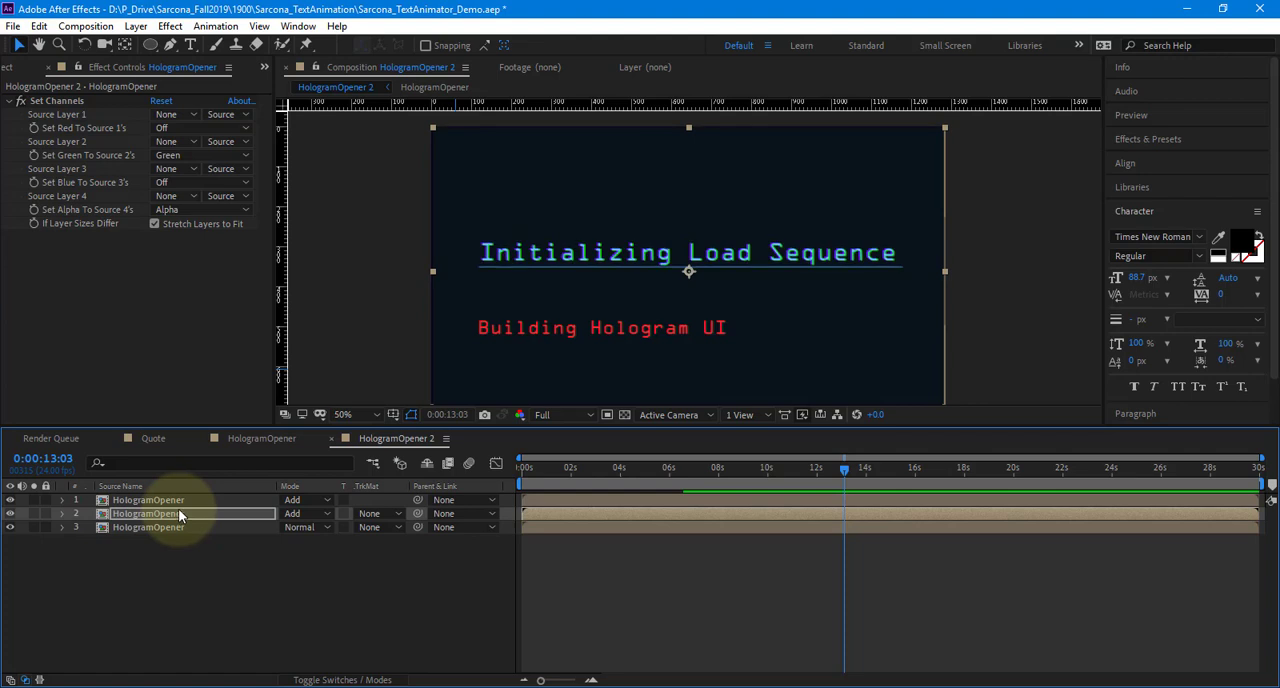
{"action": "left_click", "coordinate": [176, 499]}
{"action": "key", "text": "Up"}
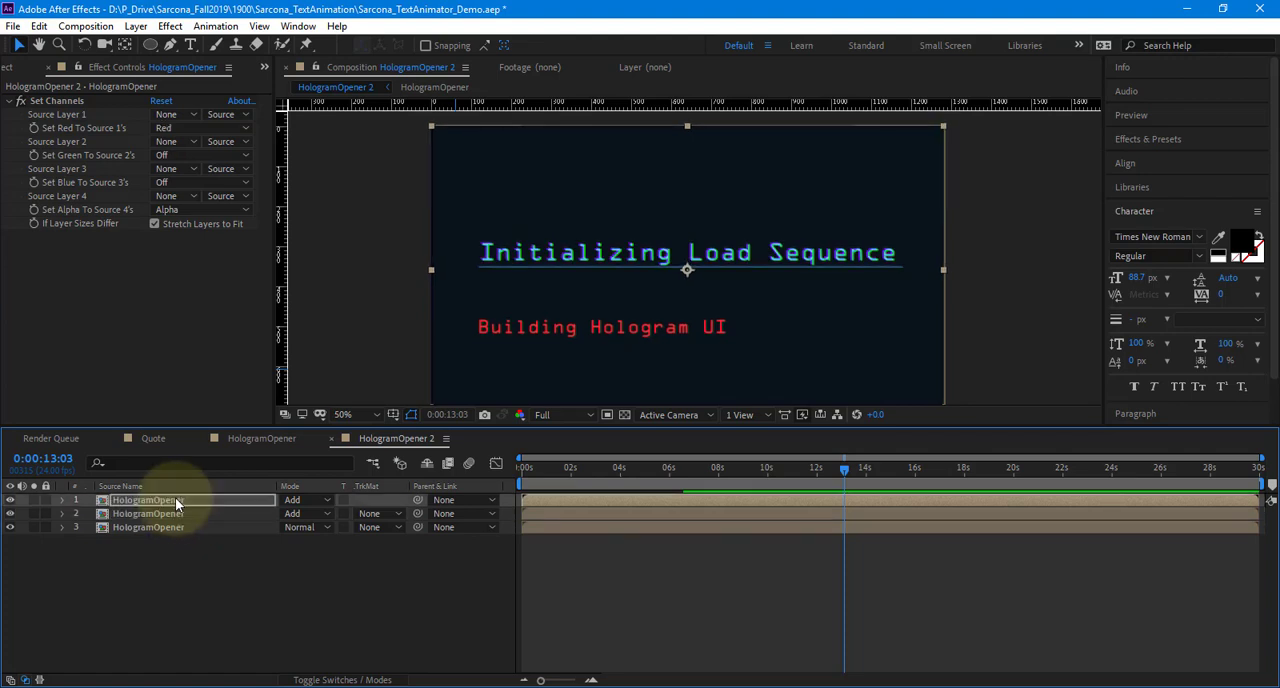
Tighten the channel offset by nudging the green layer left and the red layer right and down, checking the lettering up close
{"action": "scroll", "coordinate": [628, 257], "scroll_direction": "up", "scroll_amount": 6}
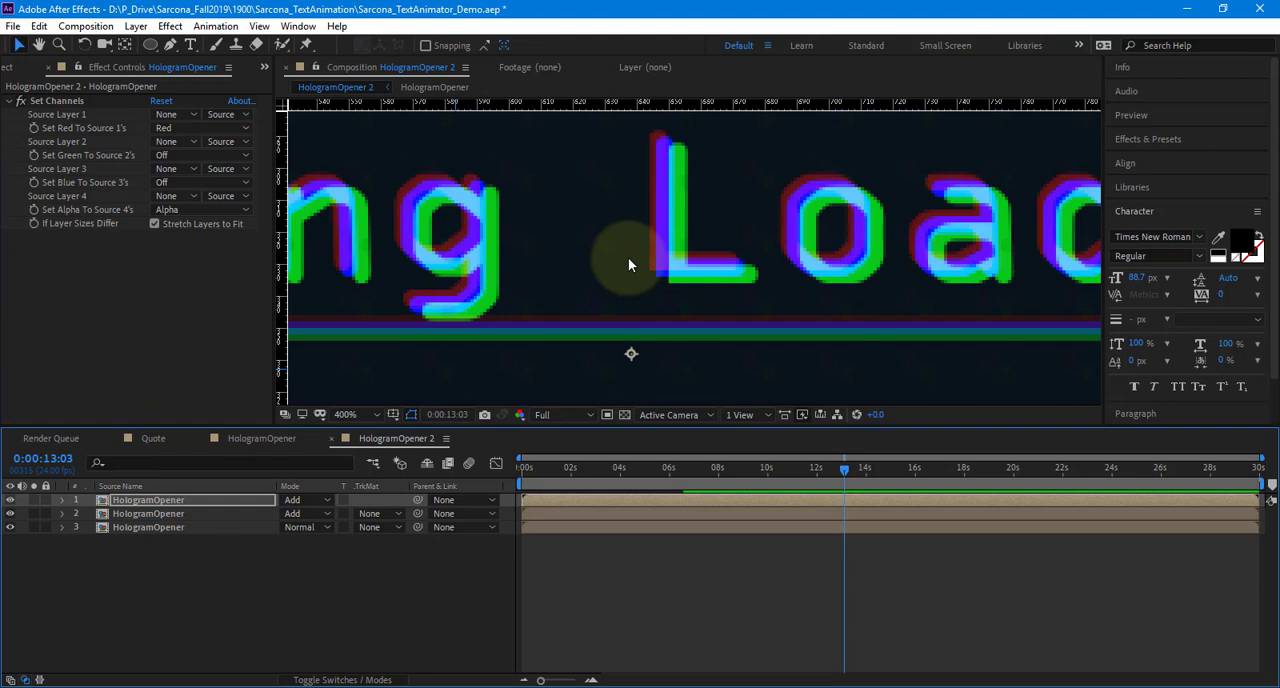
{"action": "left_click", "coordinate": [224, 514]}
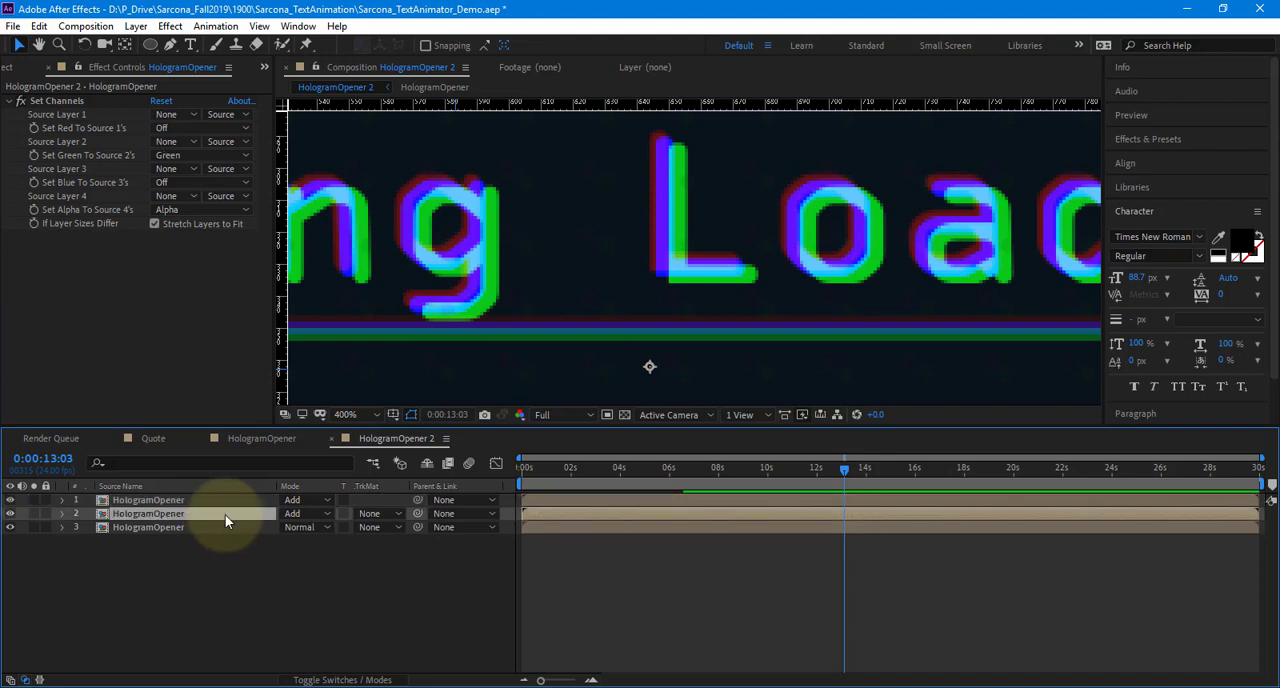
{"action": "key", "text": "Return"}
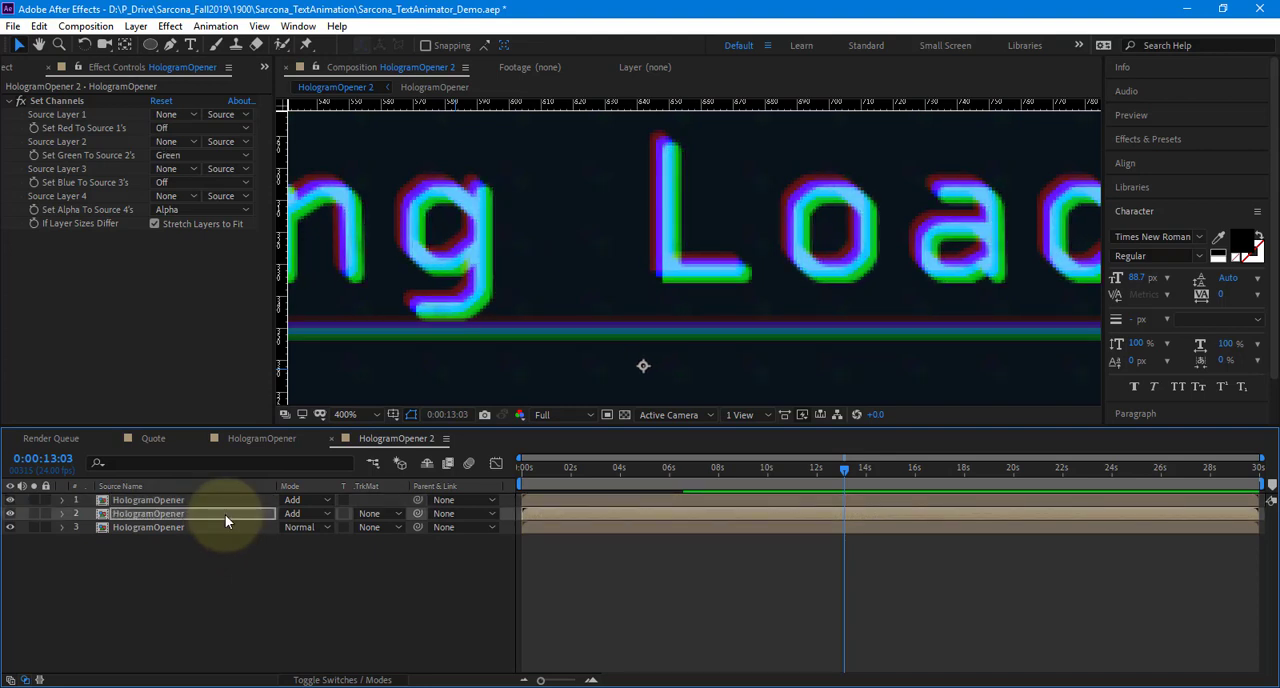
{"action": "left_click", "coordinate": [207, 504]}
{"action": "key", "text": "Return"}
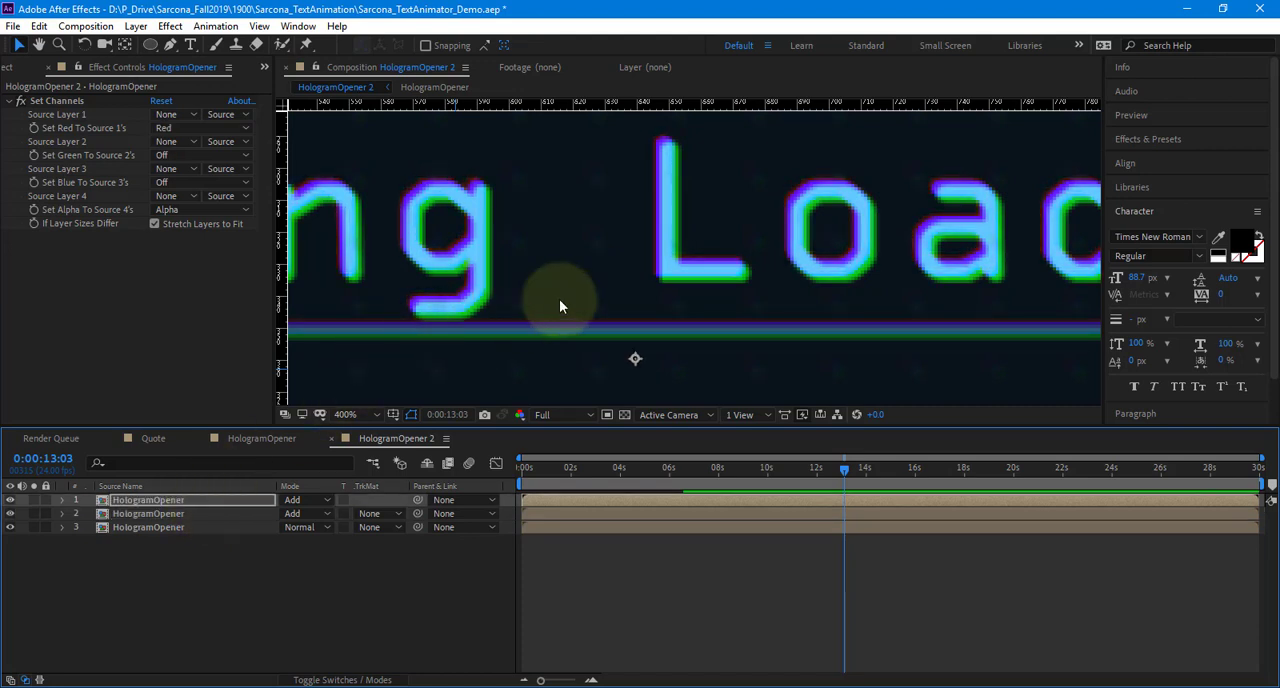
{"action": "scroll", "coordinate": [606, 295], "scroll_direction": "down", "scroll_amount": 3}
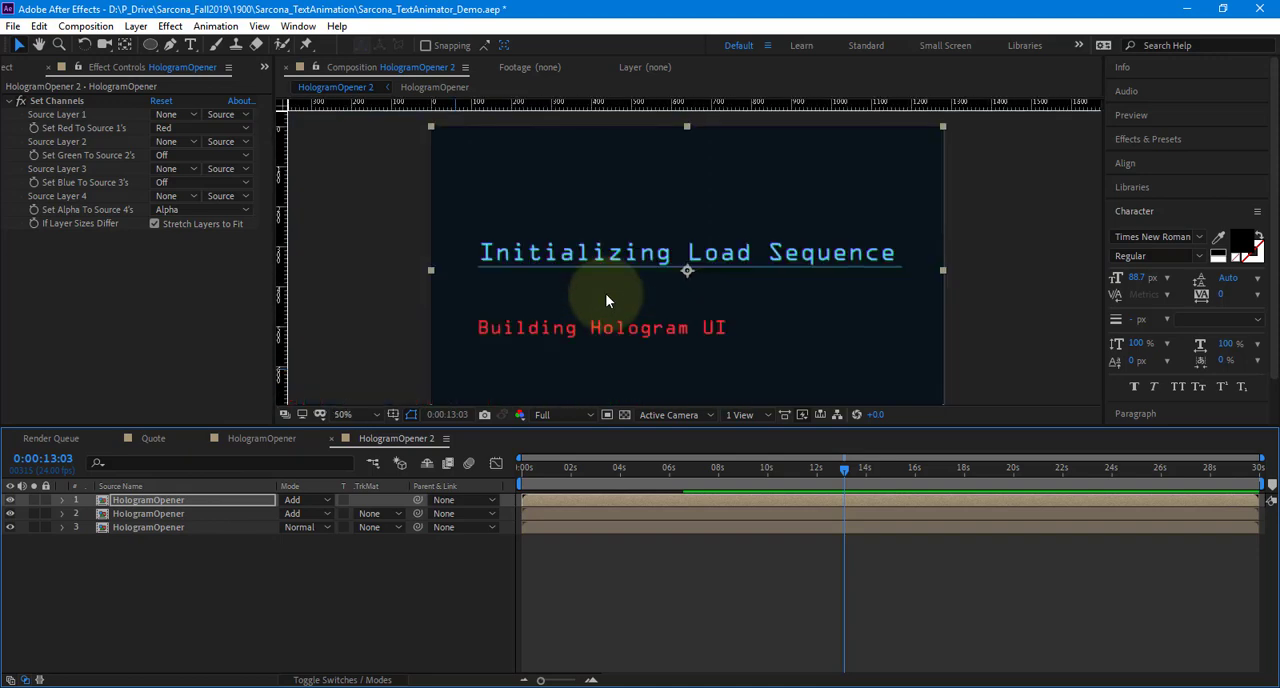
{"action": "scroll", "coordinate": [606, 295], "scroll_direction": "up", "scroll_amount": 3}
{"action": "scroll", "coordinate": [606, 296], "scroll_direction": "down", "scroll_amount": 3}
{"action": "scroll", "coordinate": [605, 293], "scroll_direction": "up", "scroll_amount": 3}
{"action": "scroll", "coordinate": [605, 293], "scroll_direction": "down", "scroll_amount": 3}
{"action": "left_click_drag", "start_coordinate": [402, 324], "coordinate": [408, 317]}
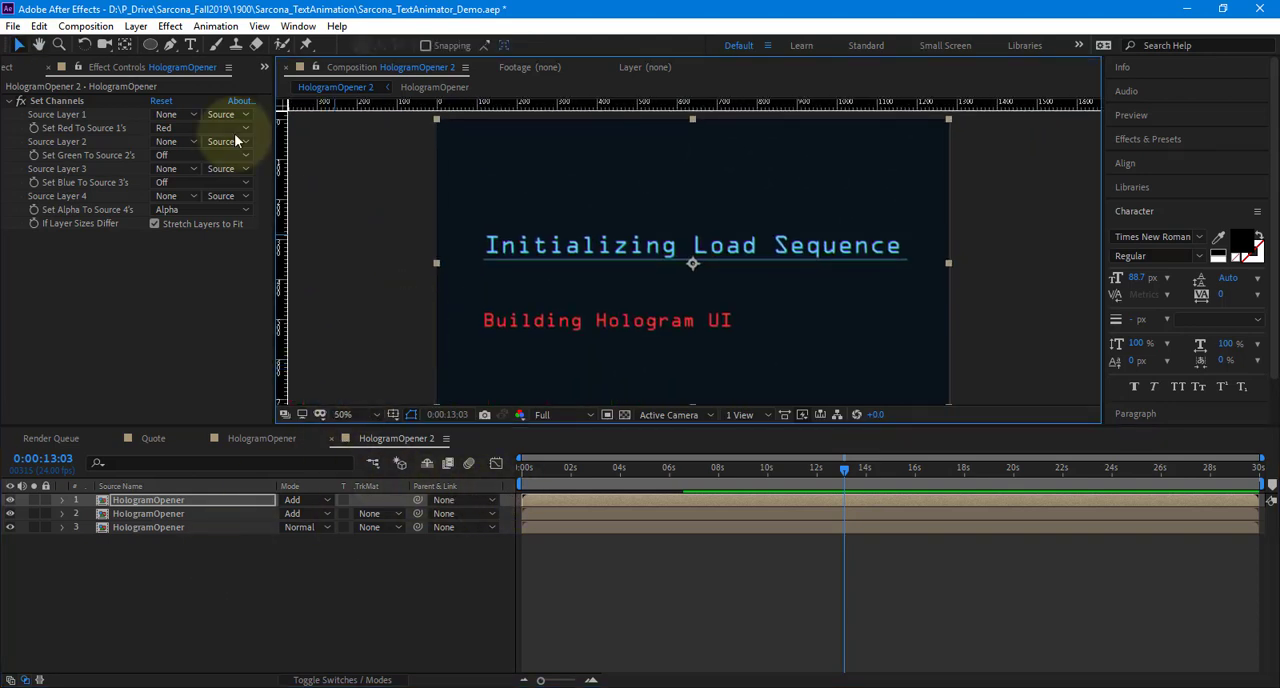
Create a new composition from HologramOpener 2 in the Compositions folder and scrub it to 0:00:07:07
{"action": "left_click", "coordinate": [7, 68]}
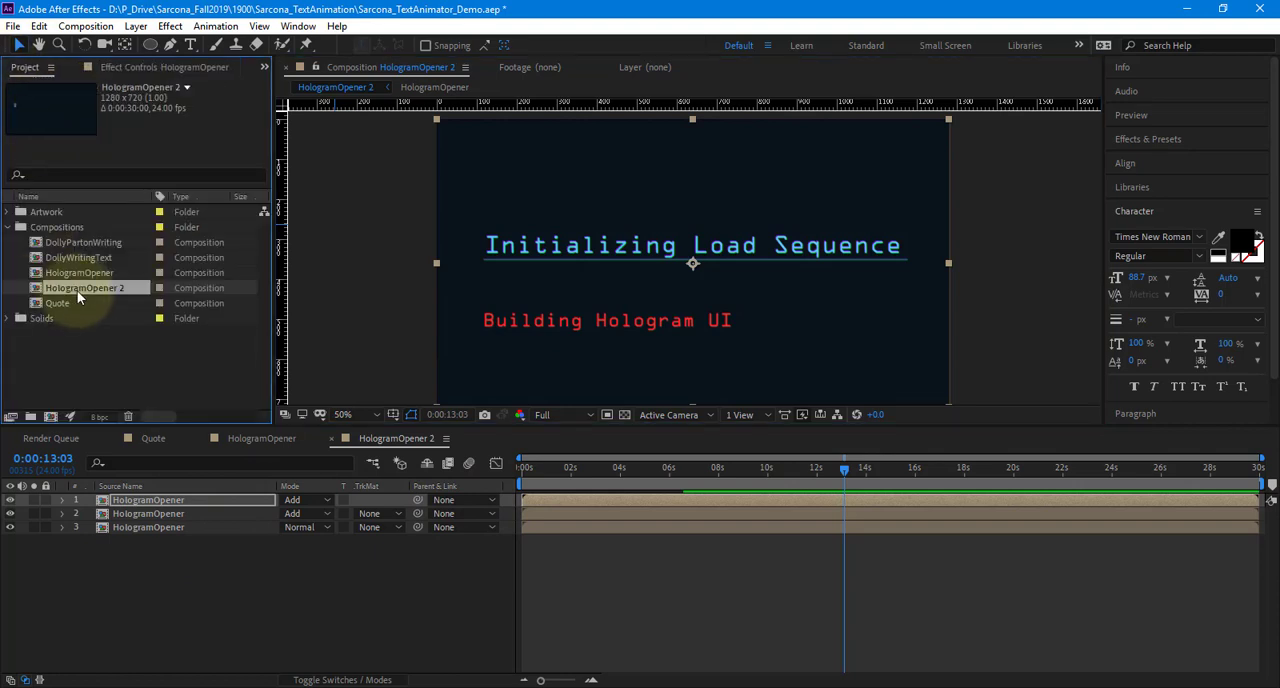
{"action": "left_click_drag", "start_coordinate": [77, 290], "coordinate": [57, 417]}
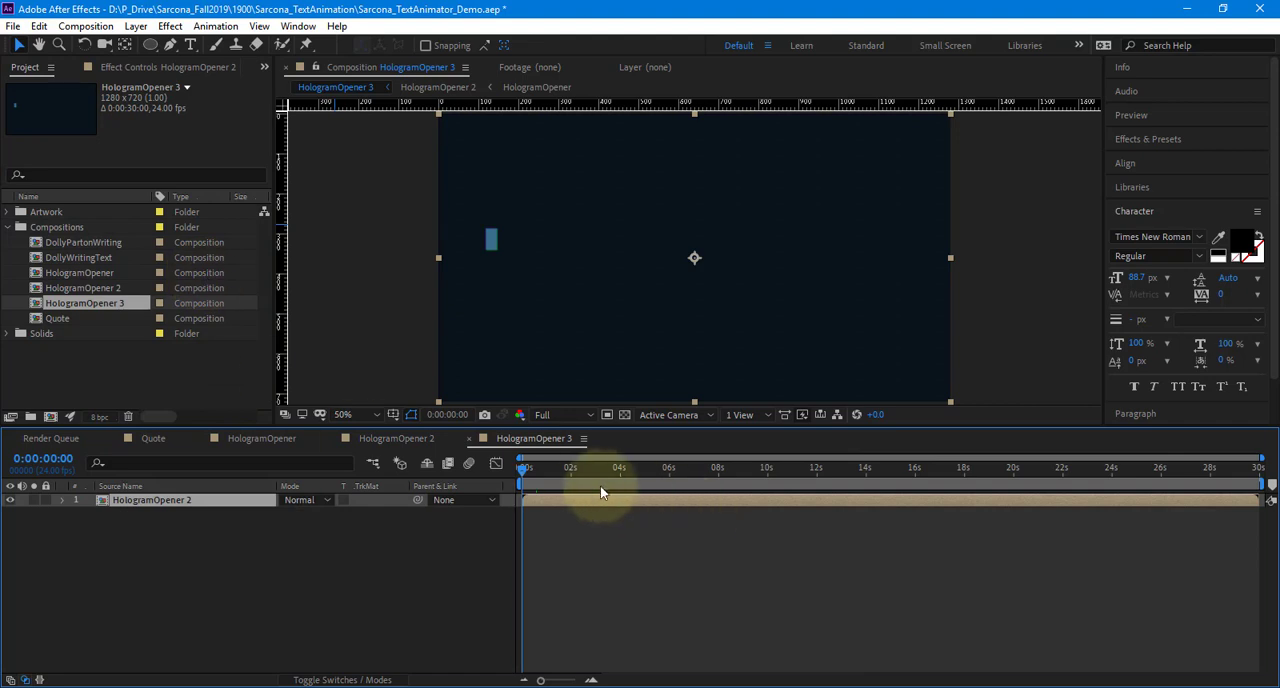
{"action": "left_click_drag", "start_coordinate": [585, 470], "coordinate": [701, 472]}
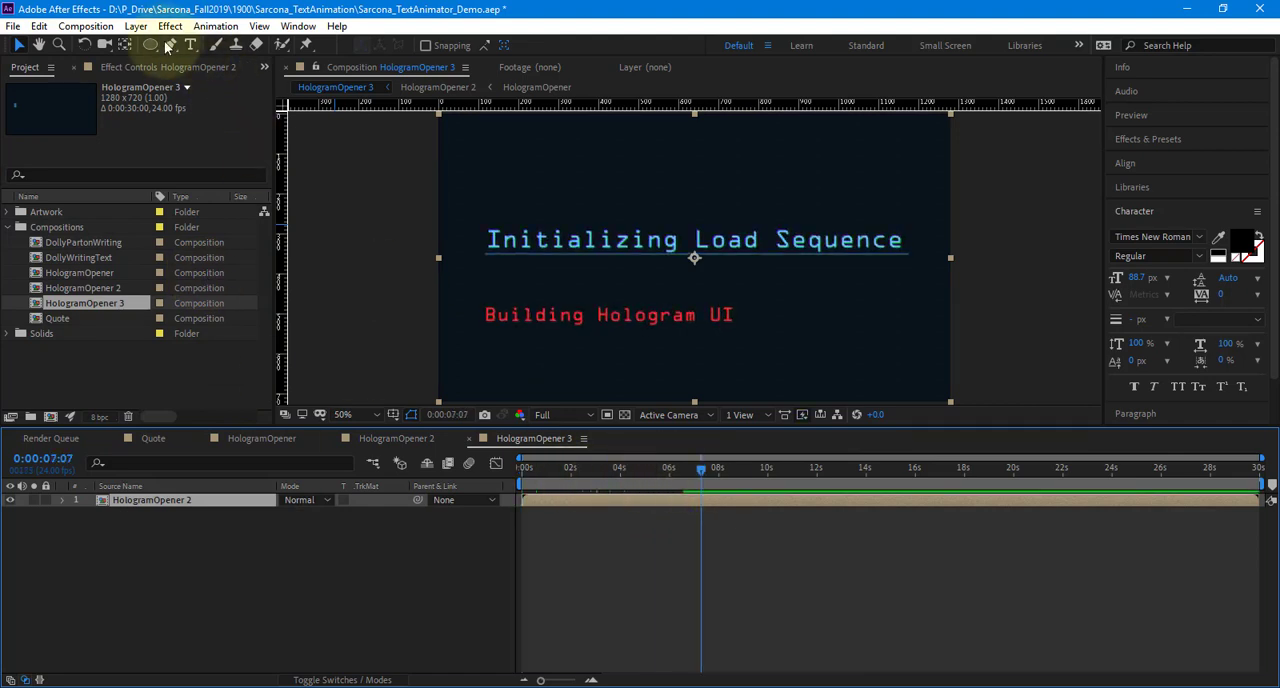
Try a Glow effect on the HologramOpener 2 layer with threshold 82.4%, radius 14 and intensity 1.5
{"action": "left_click", "coordinate": [158, 28]}
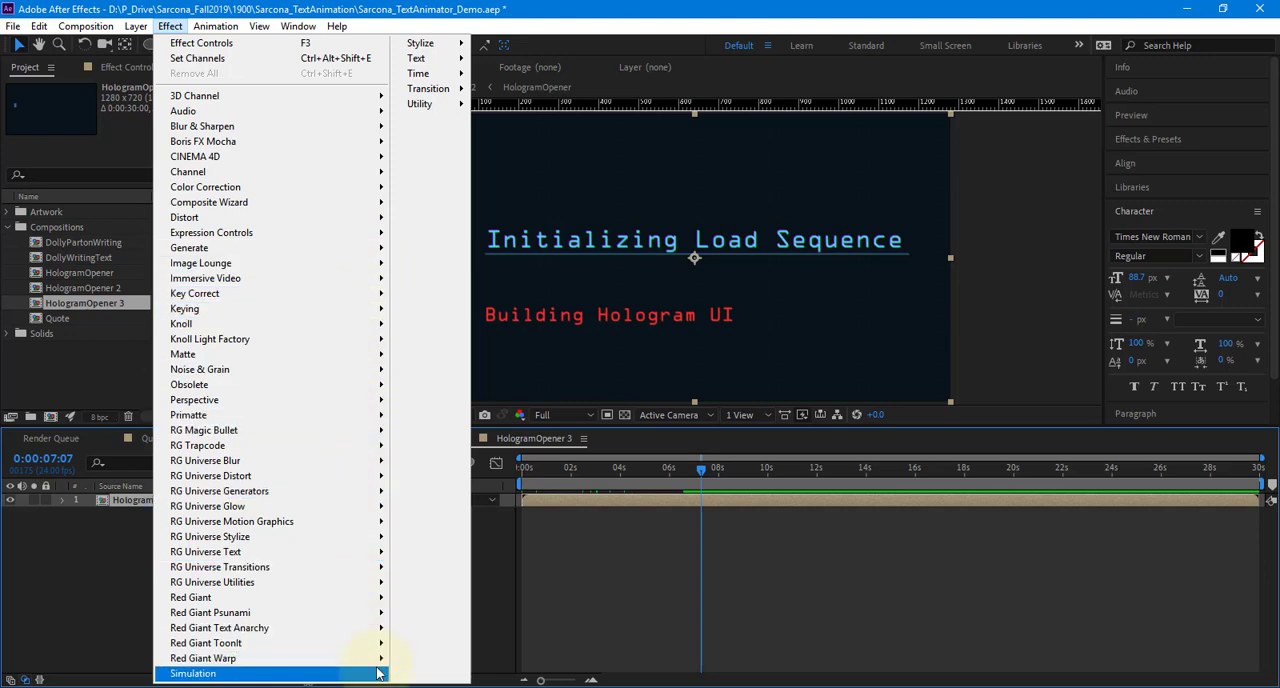
{"action": "mouse_move", "coordinate": [440, 43]}
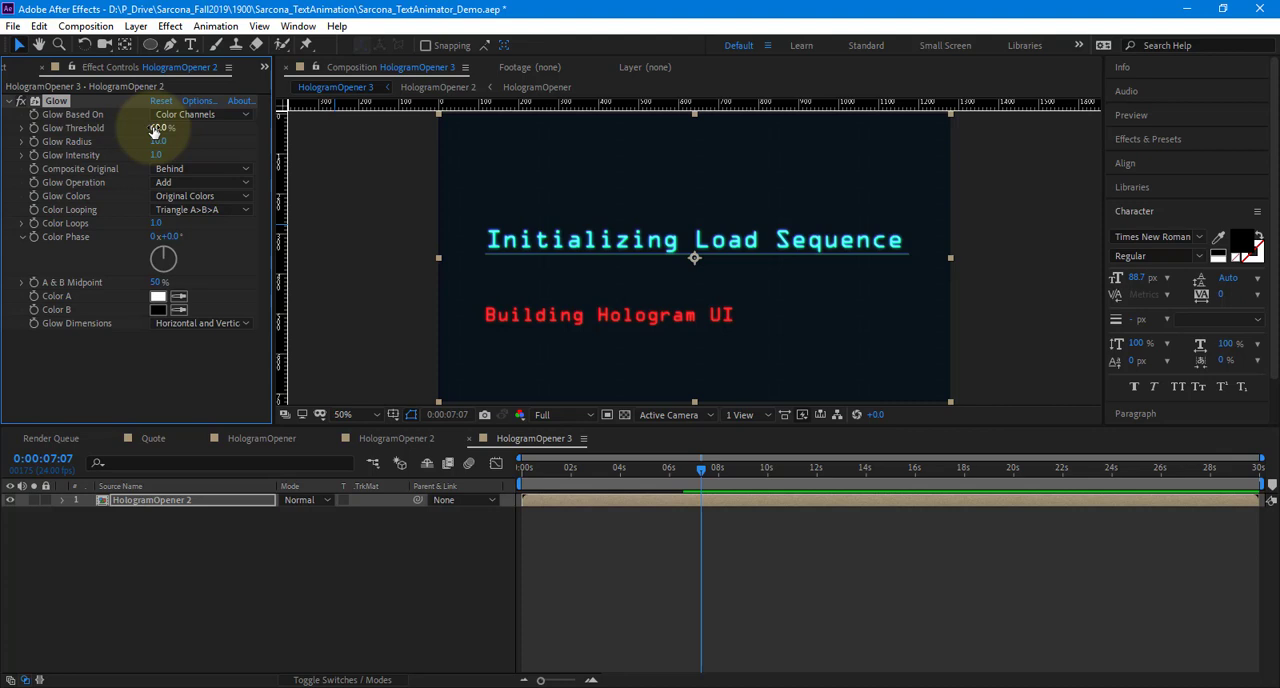
{"action": "left_click_drag", "start_coordinate": [155, 130], "coordinate": [507, 143]}
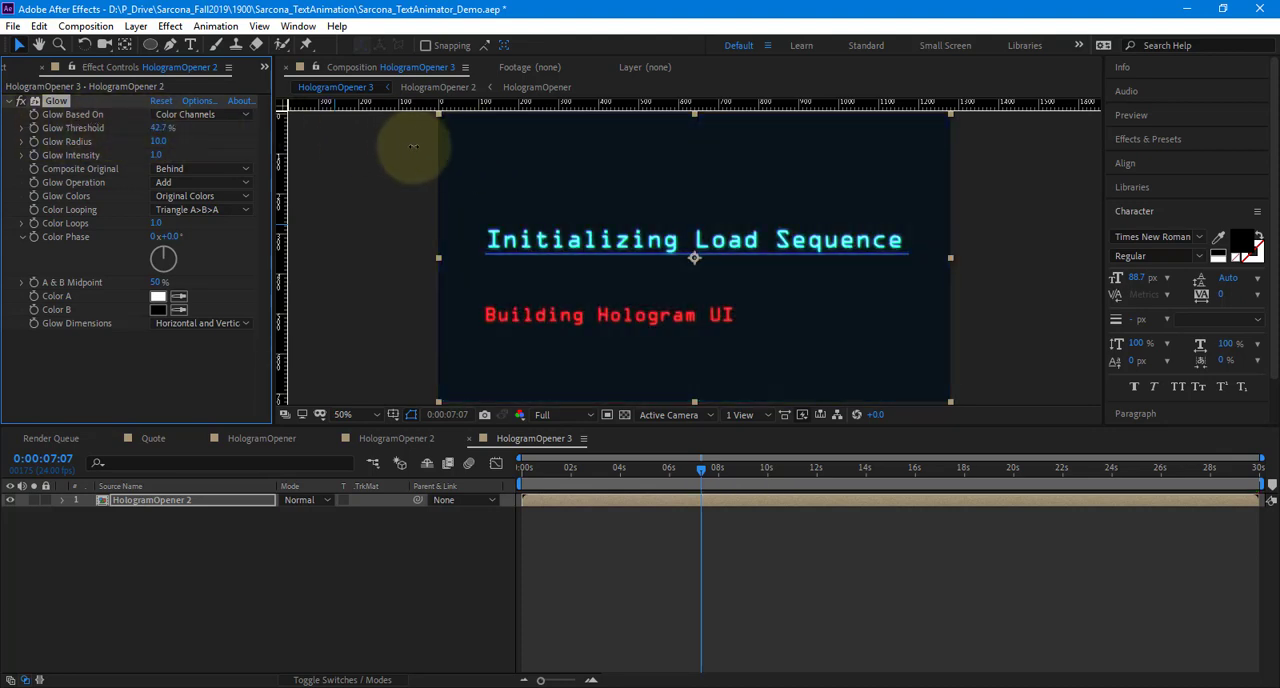
{"action": "left_click_drag", "start_coordinate": [412, 147], "coordinate": [443, 143]}
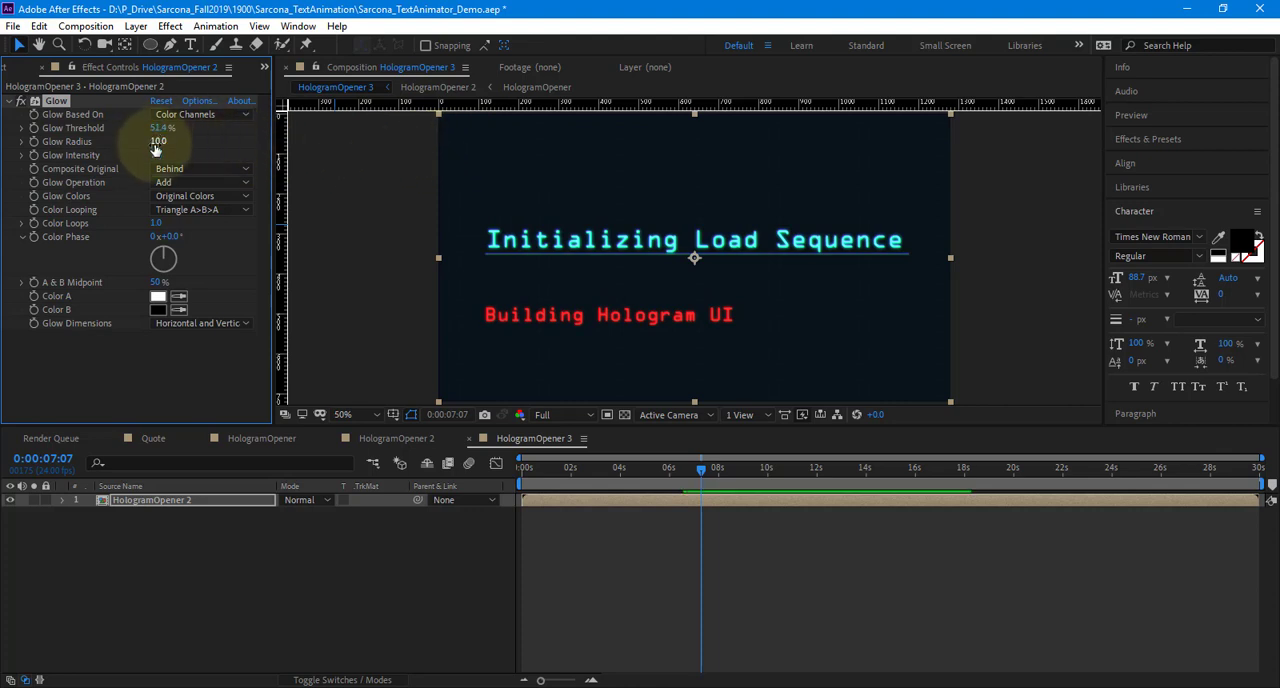
{"action": "left_click_drag", "start_coordinate": [155, 148], "coordinate": [271, 147]}
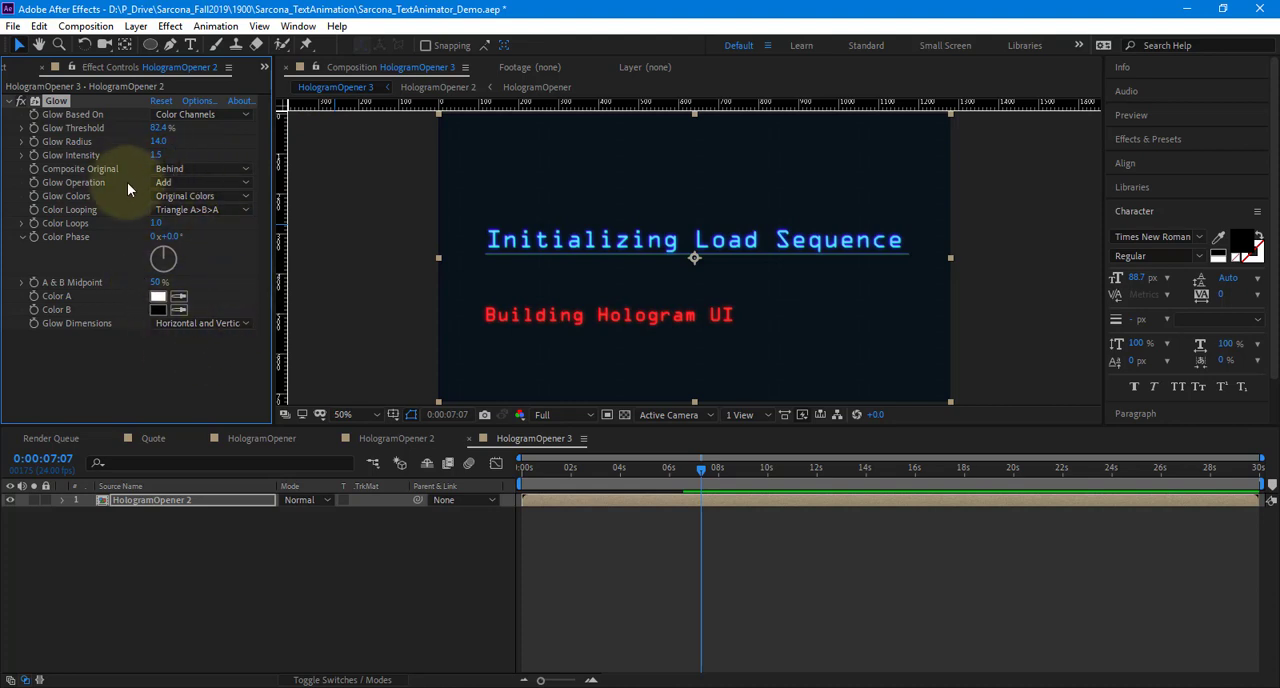
Delete the Glow effect from the HologramOpener 2 layer, leaving its glow color options unused
{"action": "left_click", "coordinate": [194, 197]}
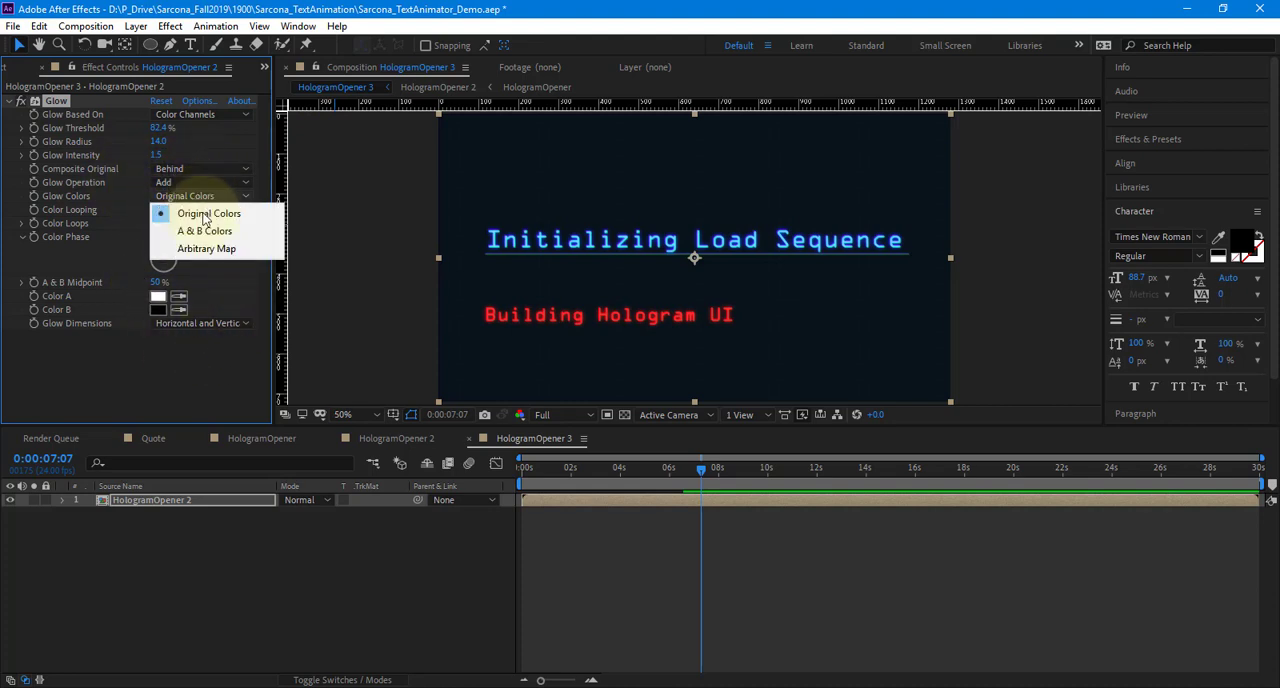
{"action": "left_click", "coordinate": [250, 147]}
{"action": "left_click", "coordinate": [55, 103]}
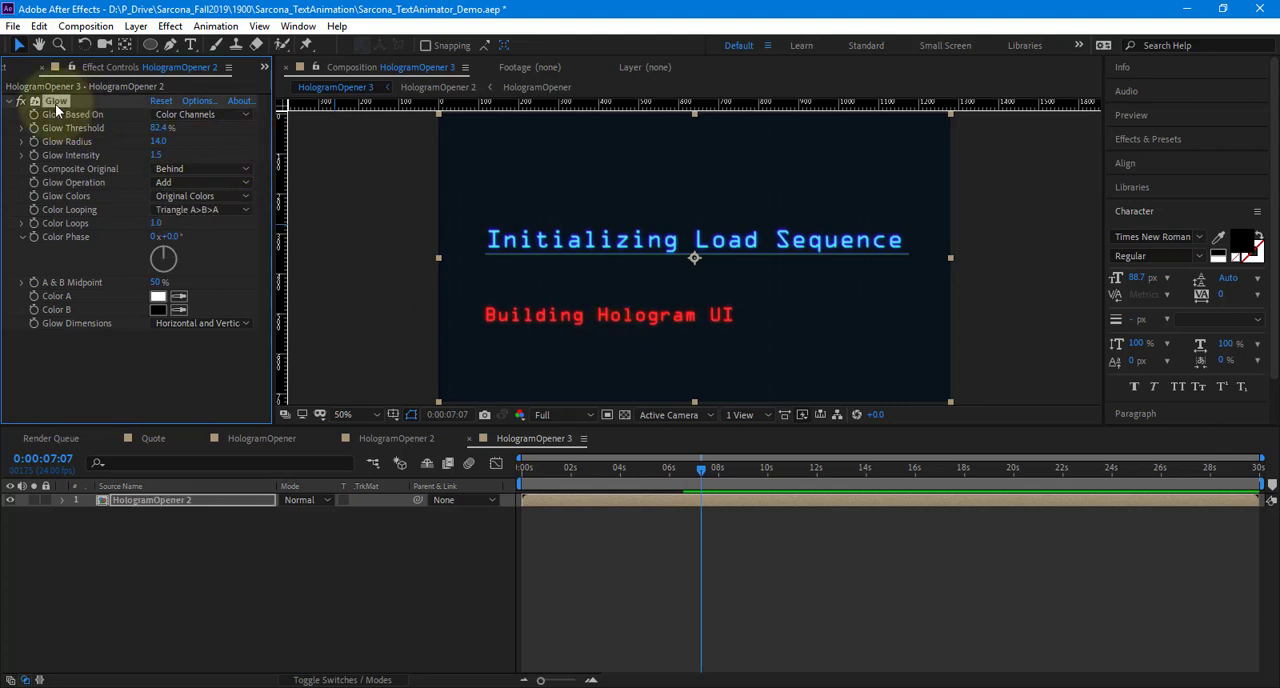
{"action": "key", "text": "Delete"}
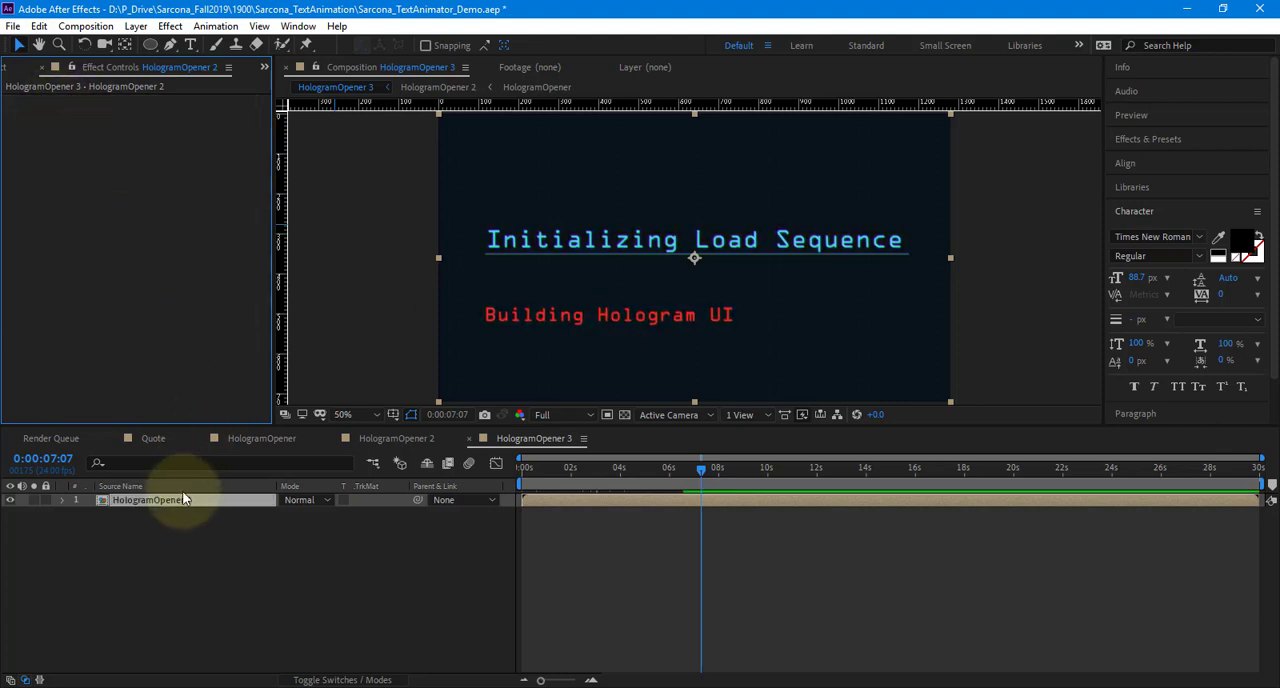
Duplicate the HologramOpener 2 layer, set the upper copy's blending mode to Add and reveal its opacity
{"action": "key", "text": "ctrl+d"}
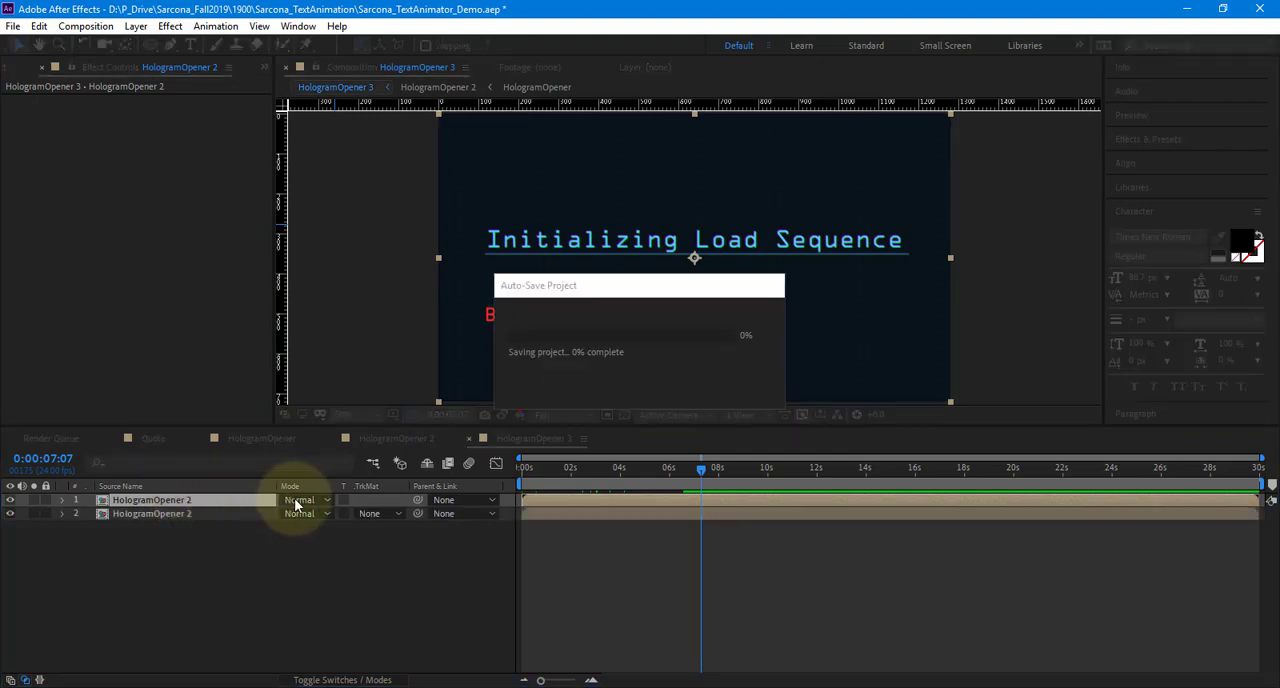
{"action": "left_click", "coordinate": [302, 502]}
{"action": "left_click", "coordinate": [365, 246]}
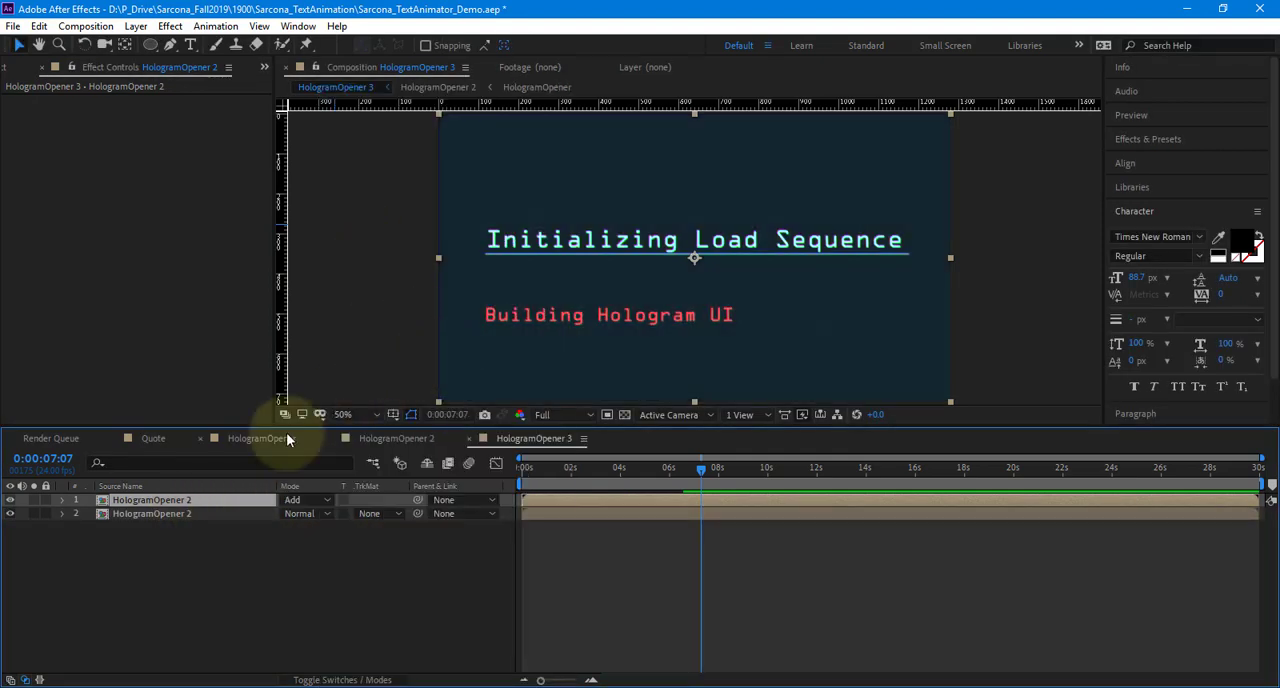
{"action": "key", "text": "t"}
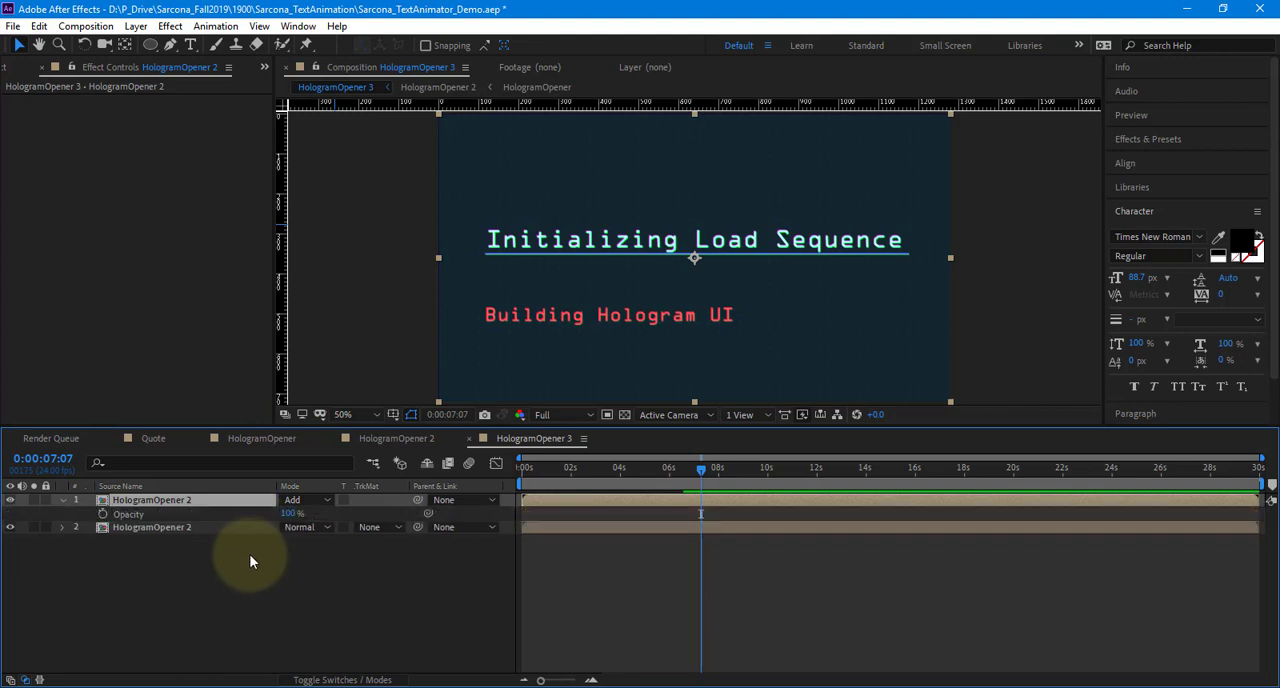
Apply a Gaussian Blur to the upper HologramOpener 2 layer with a blurriness of 41.3
{"action": "left_click", "coordinate": [170, 26]}
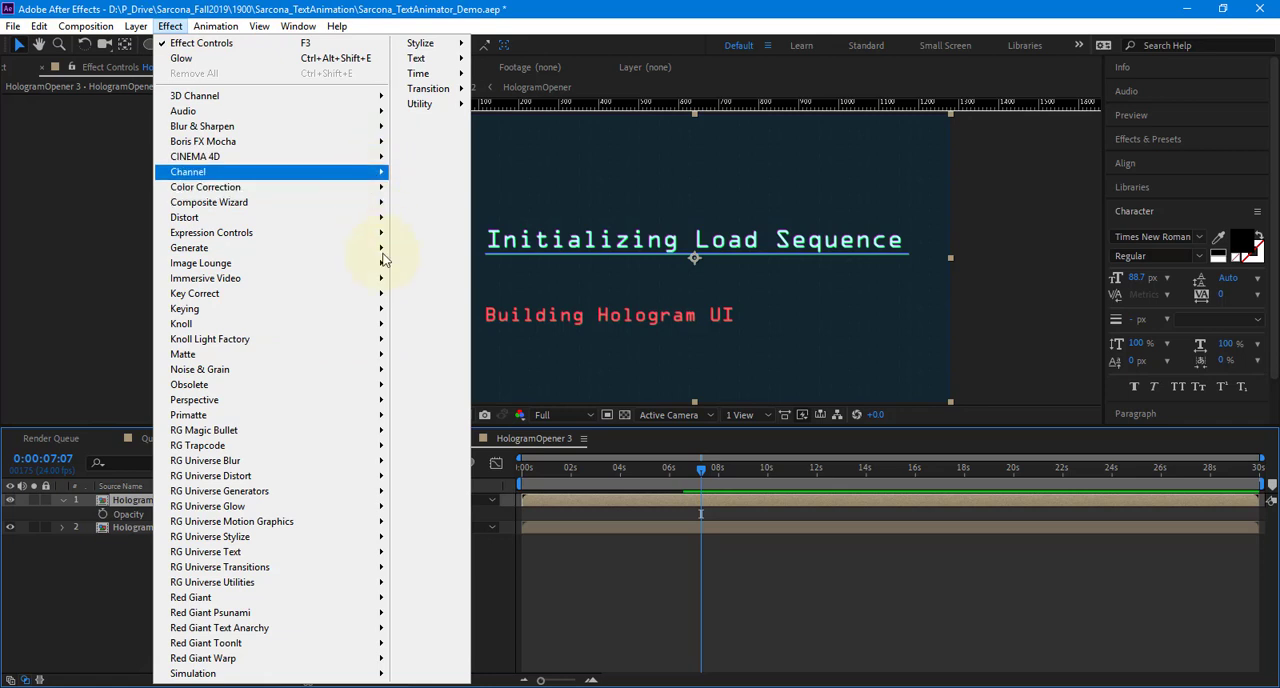
{"action": "mouse_move", "coordinate": [381, 131]}
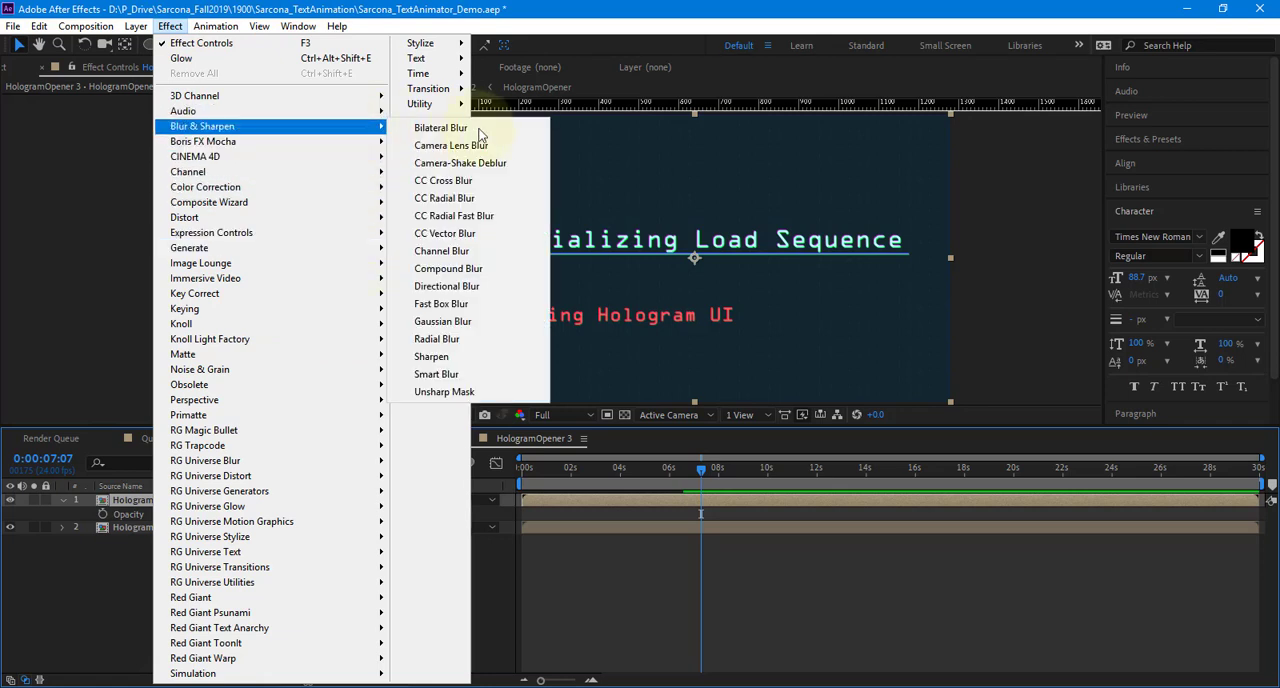
{"action": "left_click", "coordinate": [487, 322]}
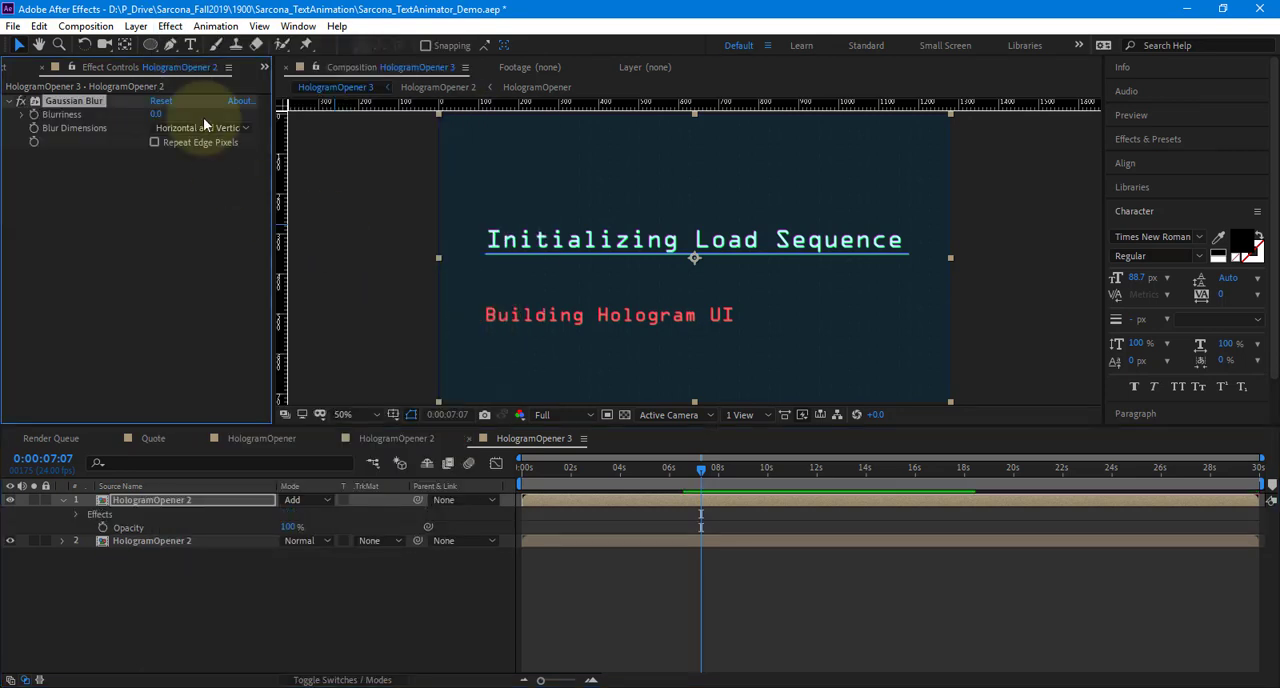
{"action": "left_click_drag", "start_coordinate": [155, 114], "coordinate": [493, 122]}
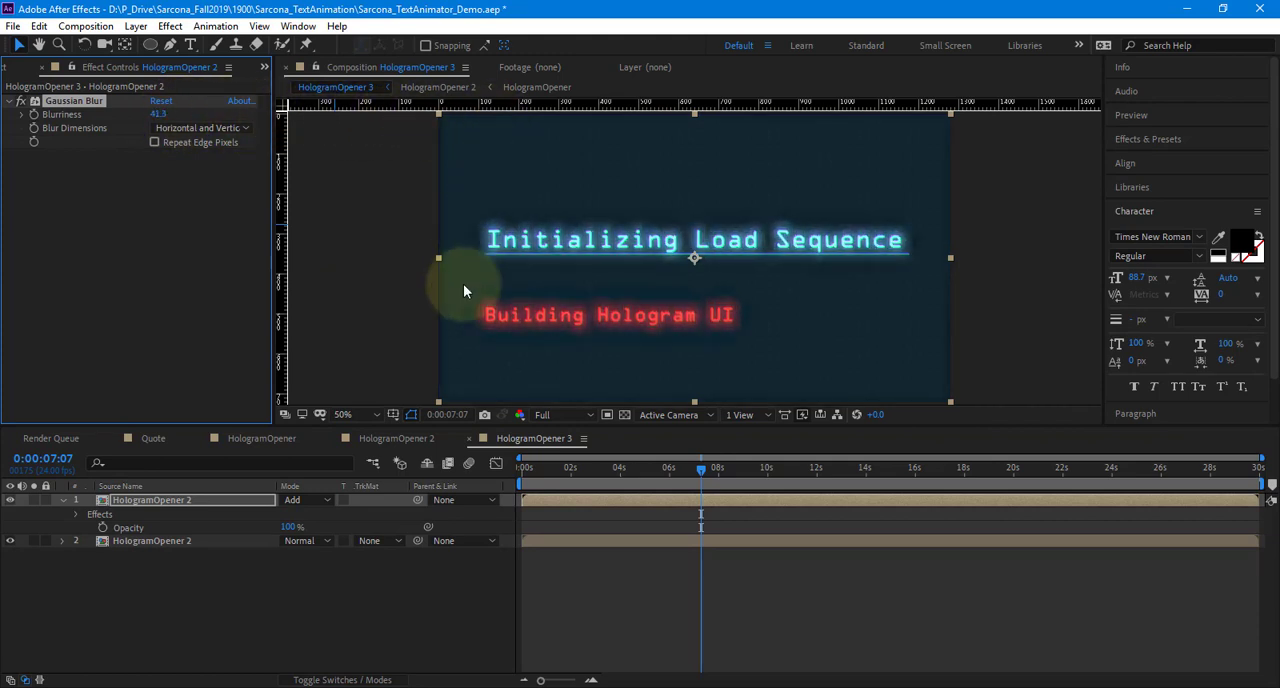
Lower the opacity of the blurred HologramOpener 2 layer to 15%
{"action": "key", "text": "t"}
{"action": "key", "text": "t"}
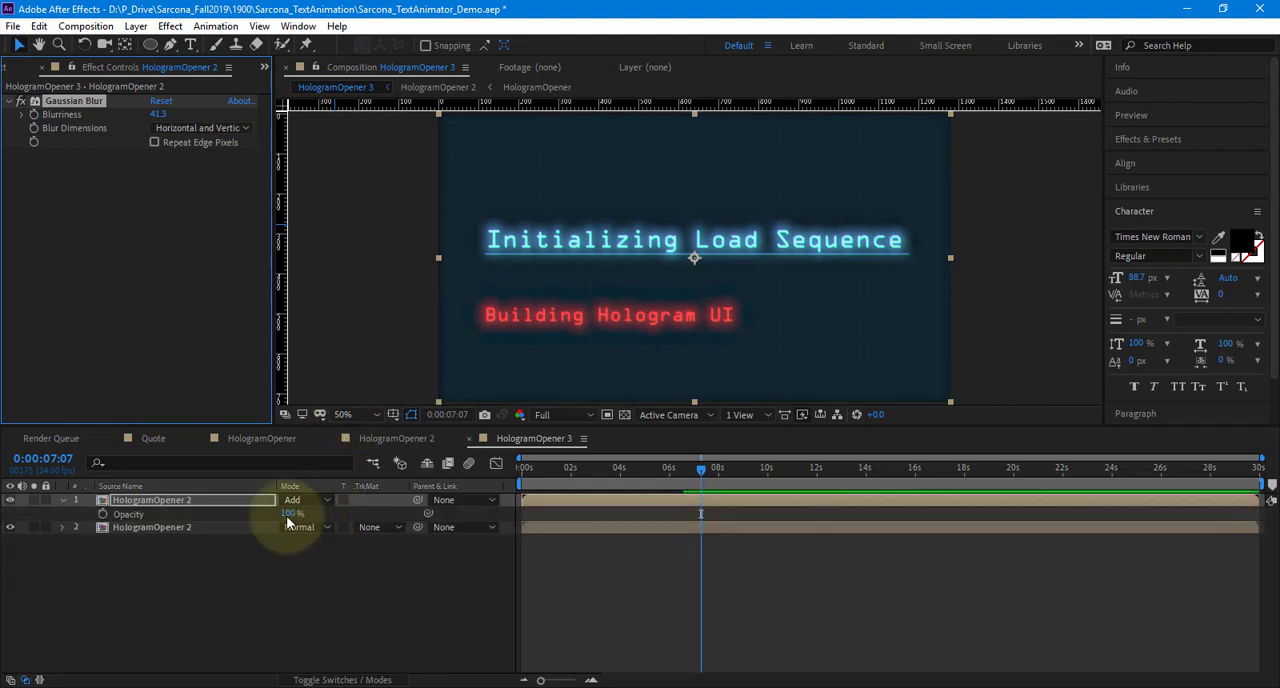
{"action": "left_click_drag", "start_coordinate": [288, 515], "coordinate": [287, 516]}
{"action": "type", "text": "0"}
{"action": "key", "text": "Return"}
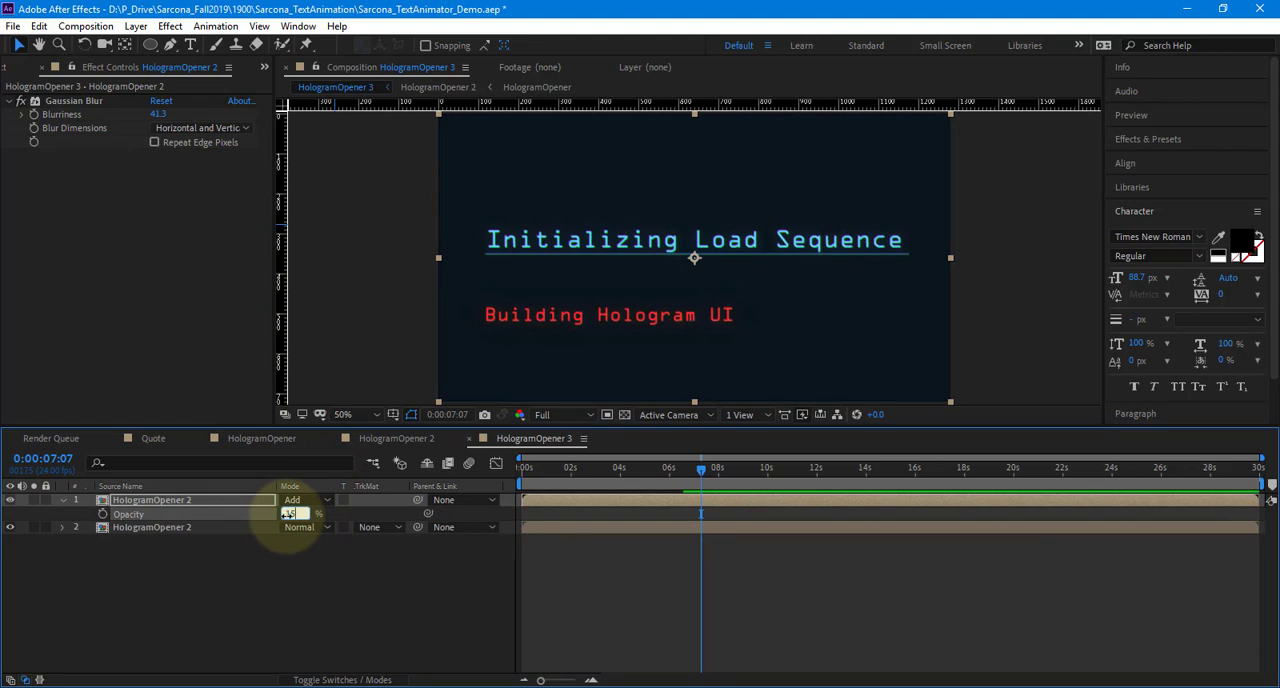
{"action": "key", "text": "Return"}
Inspect the glow around the lettering up close and fine-tune the Gaussian Blur's blurriness to 37.8
{"action": "left_click", "coordinate": [342, 637]}
{"action": "scroll", "coordinate": [728, 290], "scroll_direction": "up", "scroll_amount": 1}
{"action": "left_click_drag", "start_coordinate": [800, 208], "coordinate": [805, 213]}
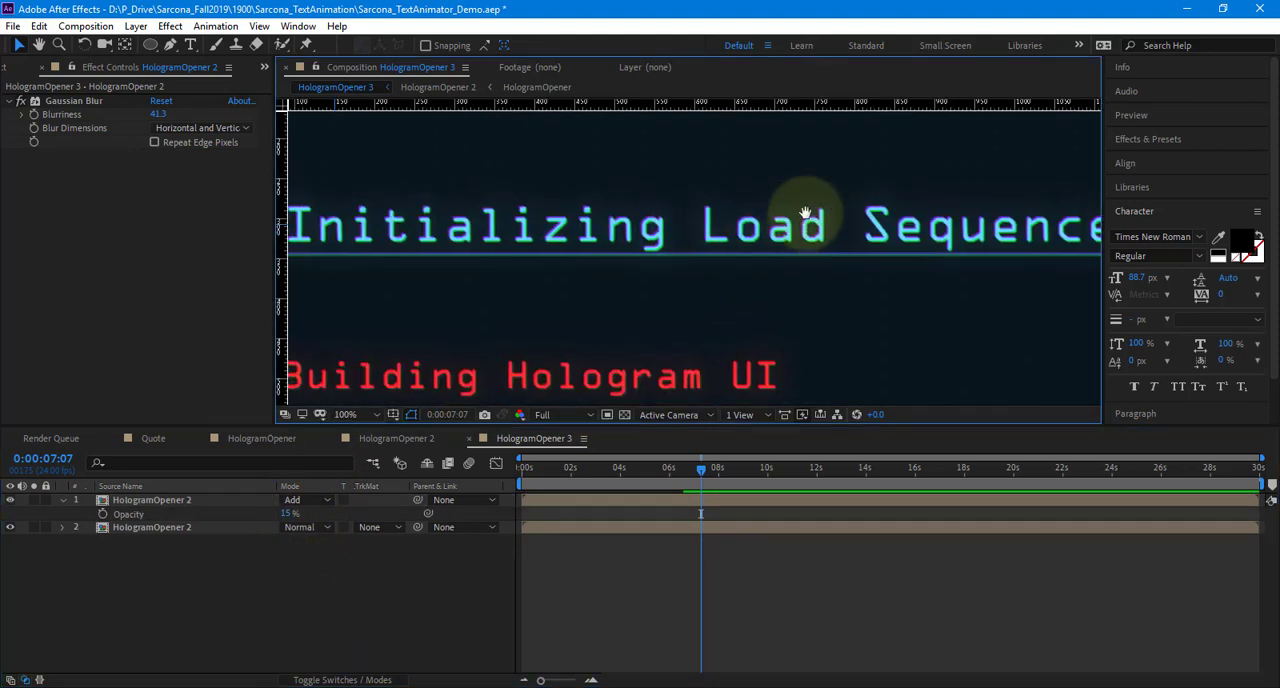
{"action": "left_click_drag", "start_coordinate": [686, 225], "coordinate": [803, 211]}
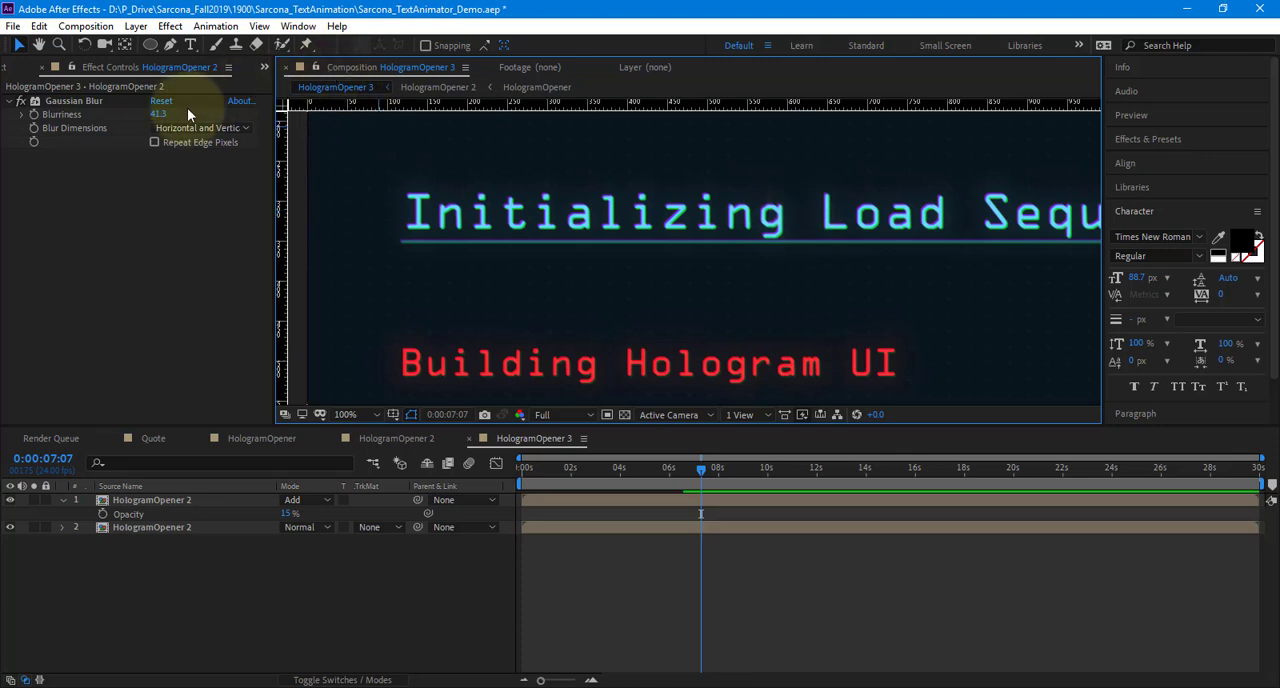
{"action": "mouse_move", "coordinate": [160, 113]}
{"action": "left_mouse_down"}
{"action": "mouse_move", "coordinate": [77, 113]}
{"action": "mouse_move", "coordinate": [218, 113]}
{"action": "mouse_move", "coordinate": [140, 113]}
{"action": "left_mouse_up"}
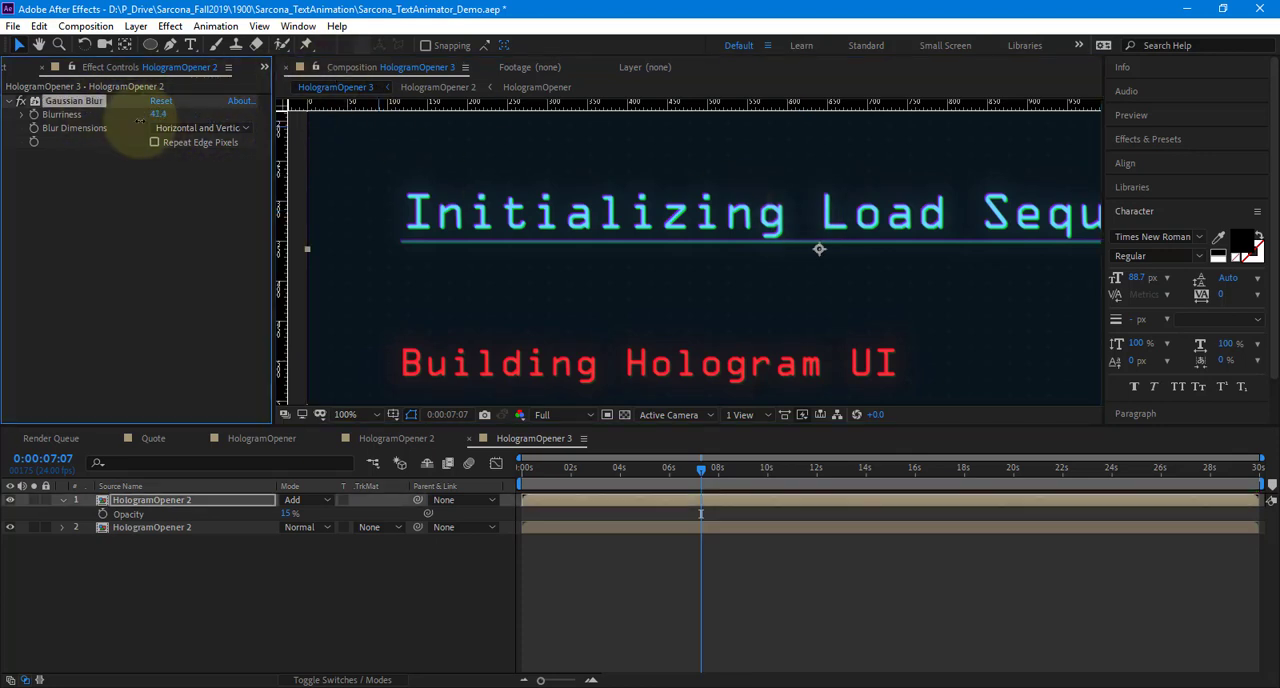
Add an Exposure effect of 0.85 to the blurred layer and toggle the layer's visibility to compare the glow
{"action": "left_click", "coordinate": [170, 26]}
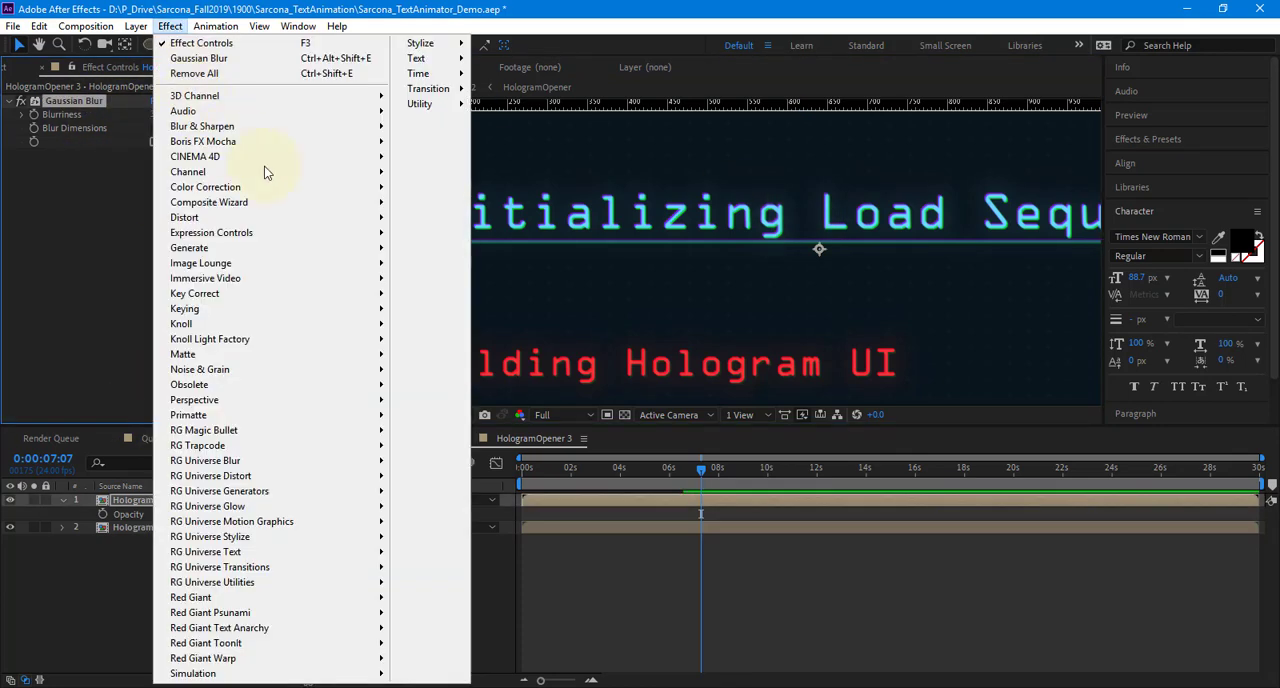
{"action": "mouse_move", "coordinate": [346, 189]}
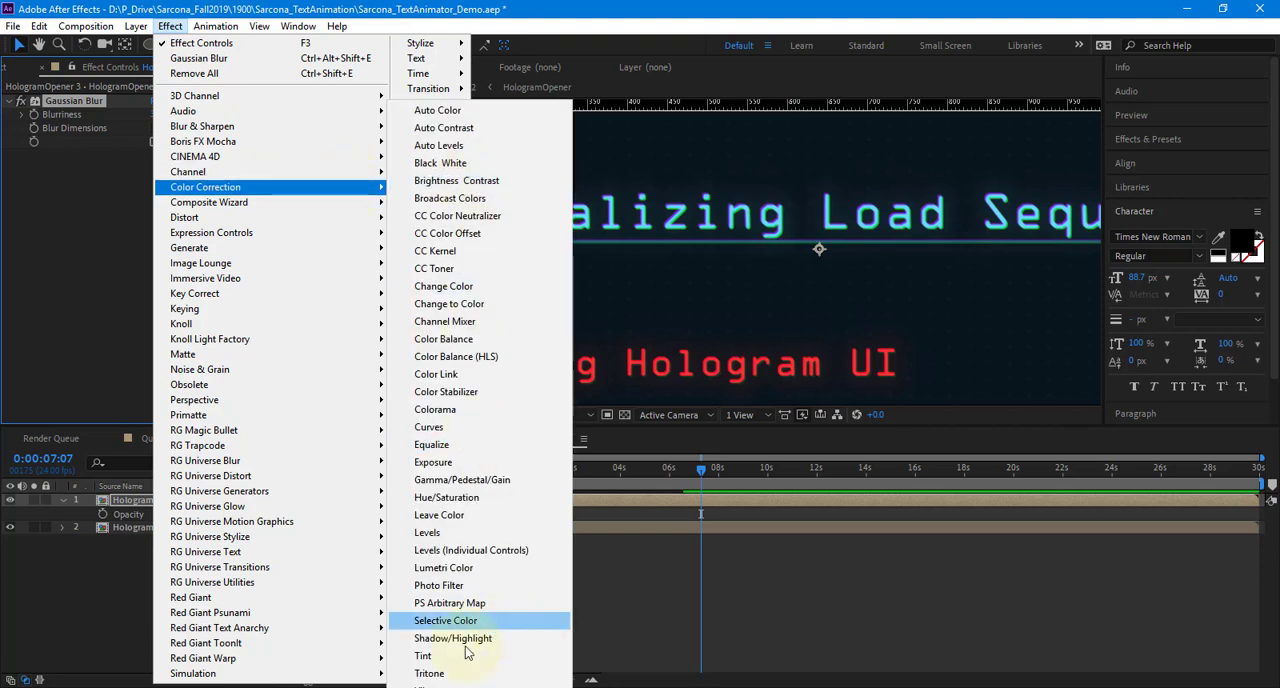
{"action": "left_click", "coordinate": [483, 463]}
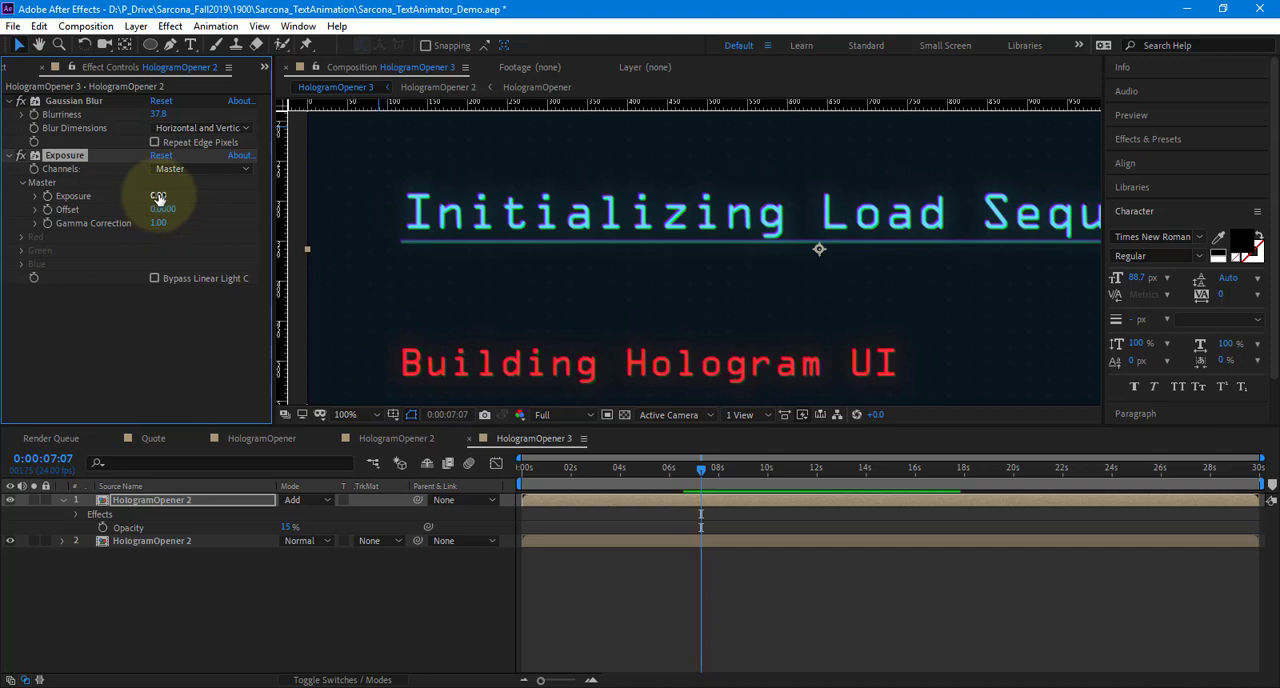
{"action": "left_click_drag", "start_coordinate": [158, 197], "coordinate": [228, 204]}
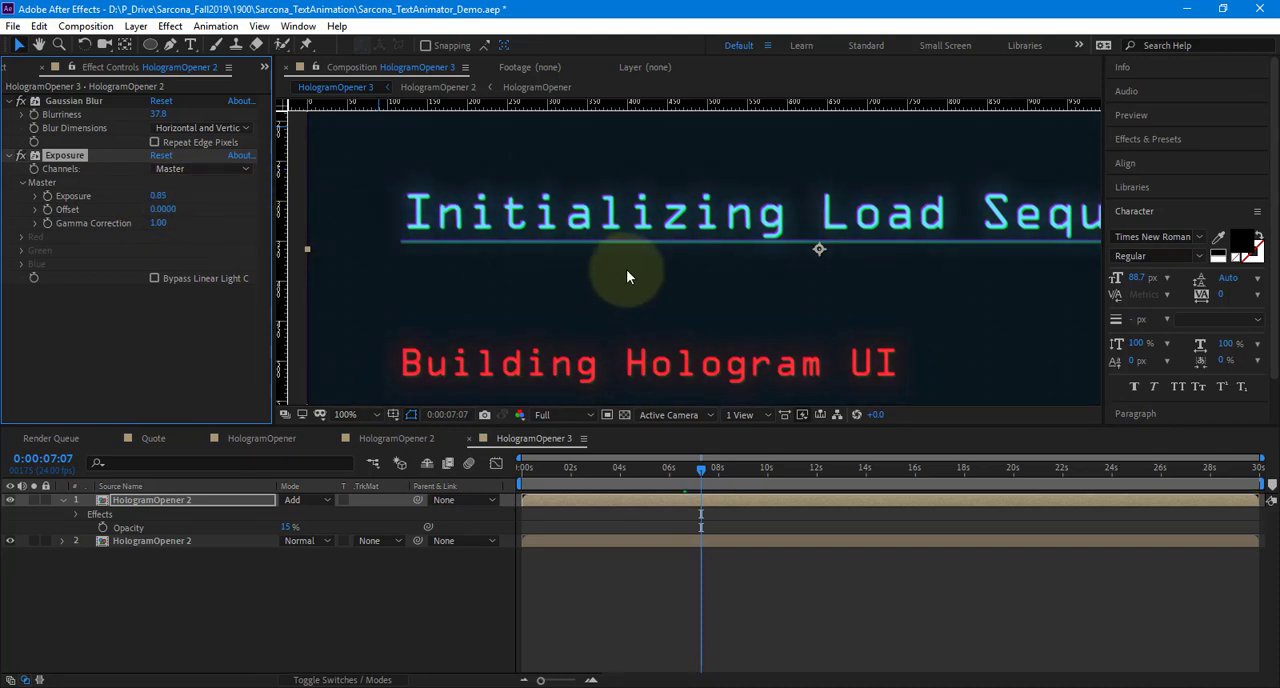
{"action": "scroll", "coordinate": [626, 277], "scroll_direction": "down", "scroll_amount": 2}
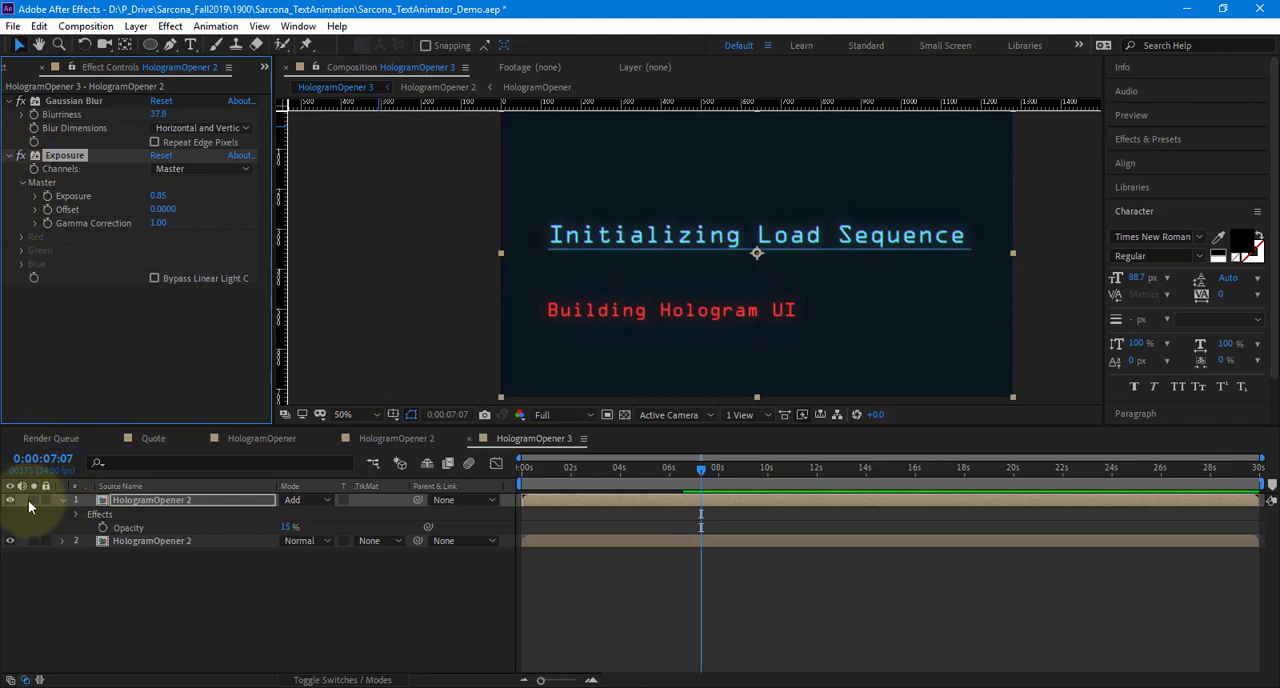
{"action": "left_click", "coordinate": [12, 500]}
{"action": "left_click", "coordinate": [12, 500]}
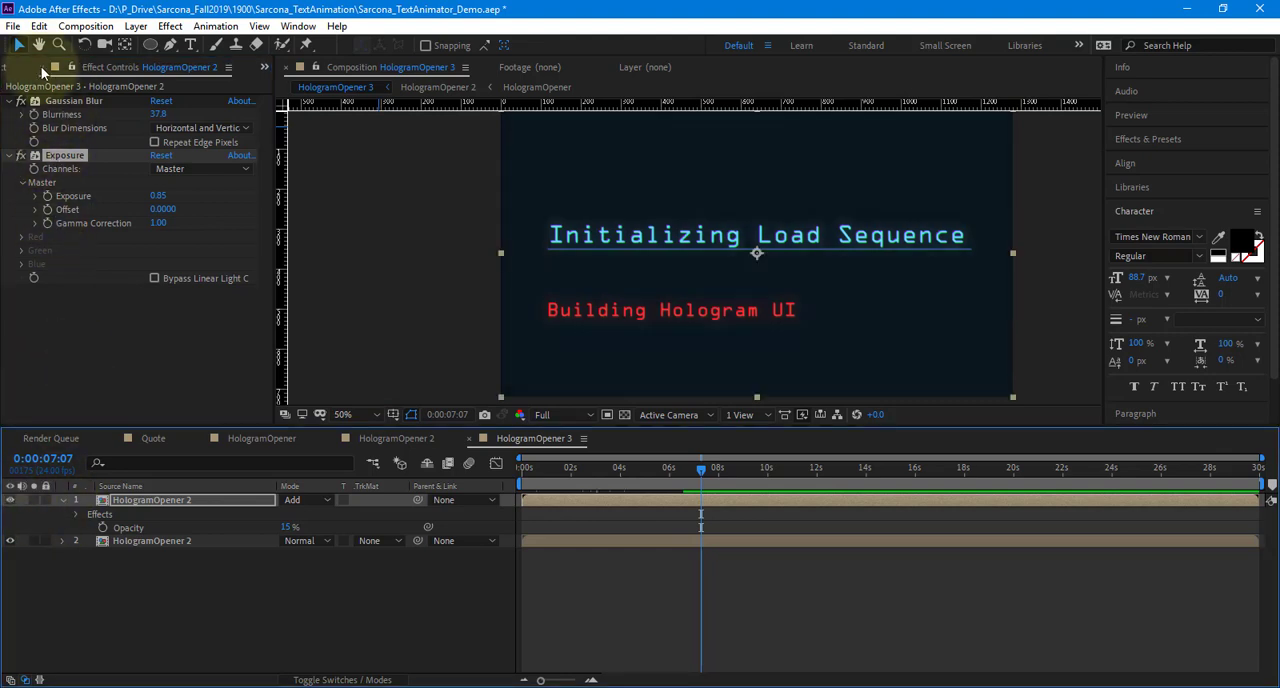
Create a new composition from HologramOpener 3 in the Compositions folder and scrub it to 0:00:05:04
{"action": "left_click", "coordinate": [9, 69]}
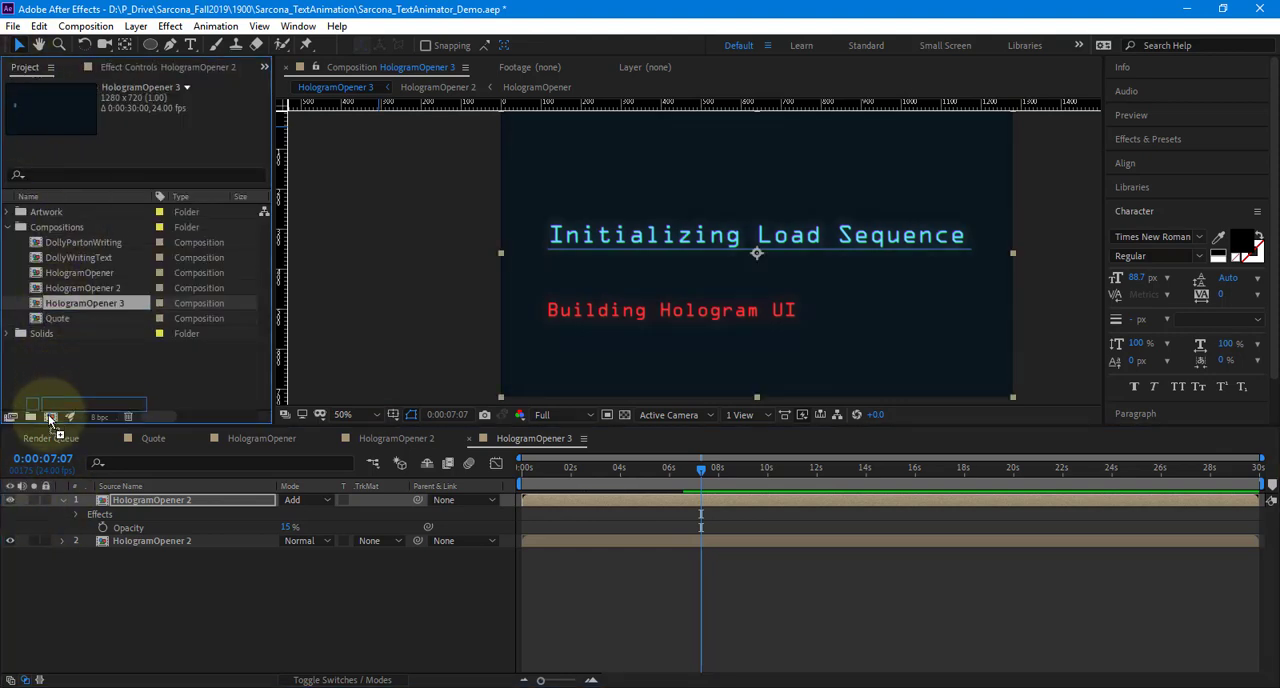
{"action": "left_click_drag", "start_coordinate": [97, 418], "coordinate": [50, 416]}
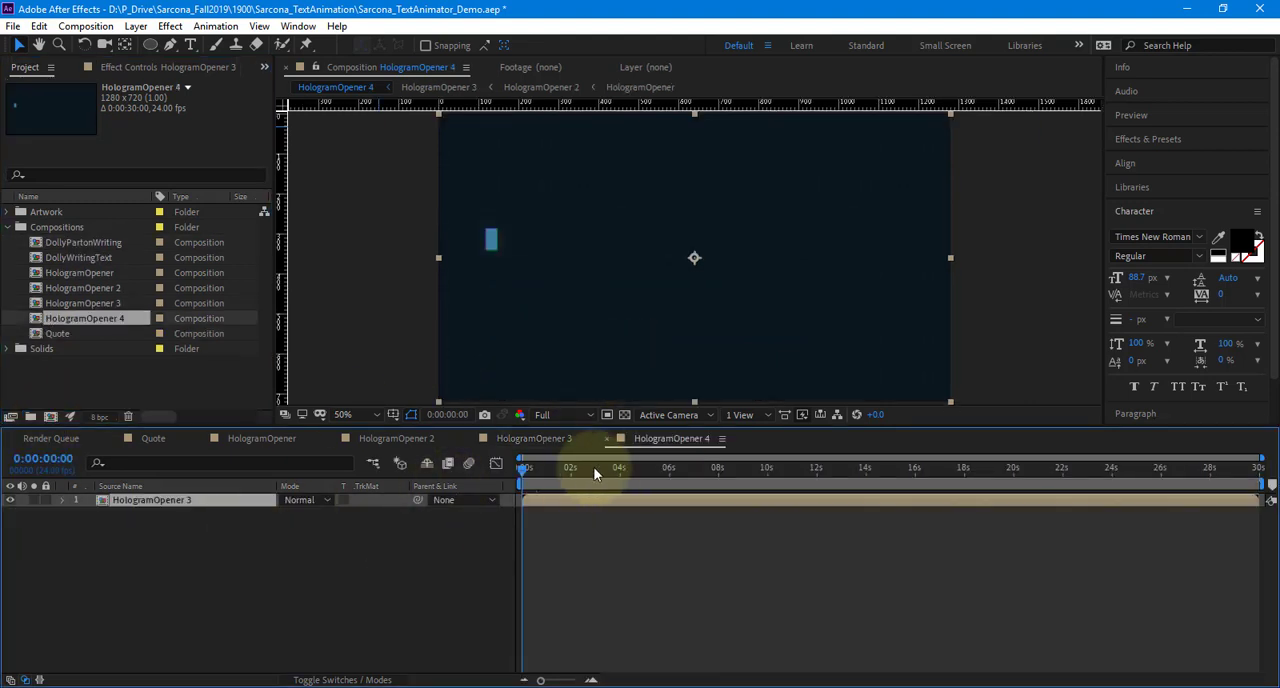
{"action": "left_click_drag", "start_coordinate": [594, 473], "coordinate": [649, 468]}
Duplicate the HologramOpener 3 layer and draw an inverted elliptical mask about 760 by 480 px around the frame's center on the upper copy
{"action": "key", "text": "ctrl+d"}
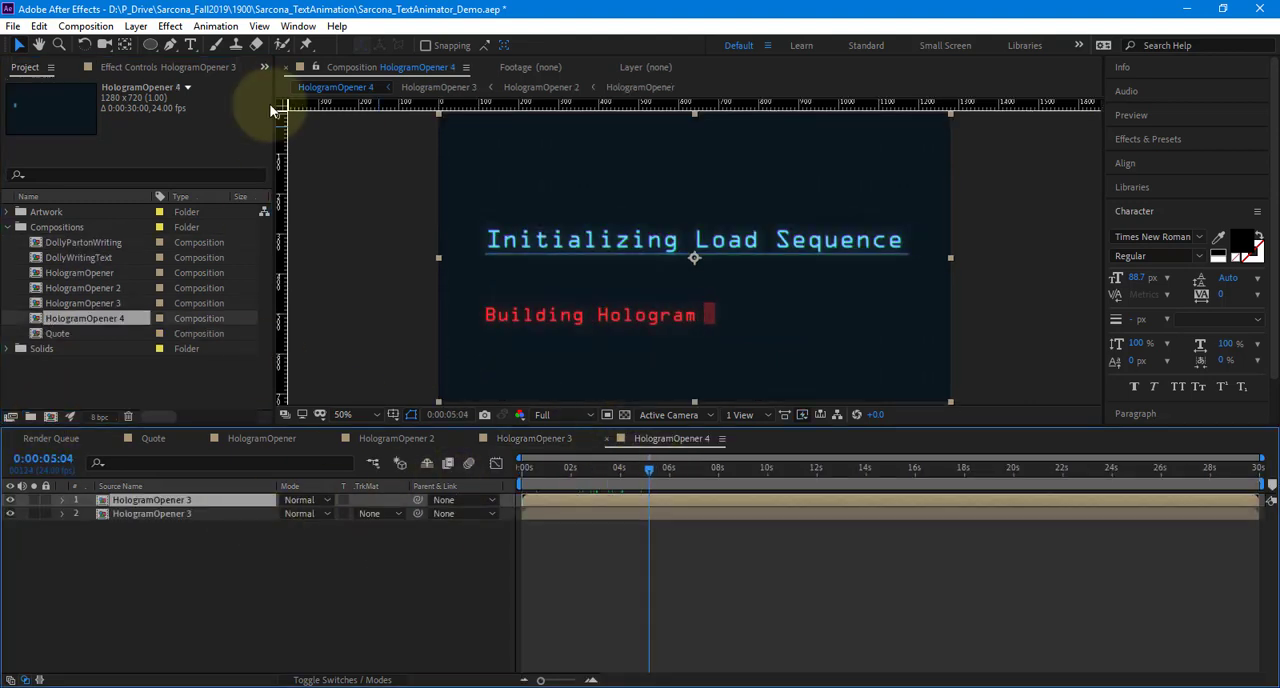
{"action": "left_click", "coordinate": [150, 44]}
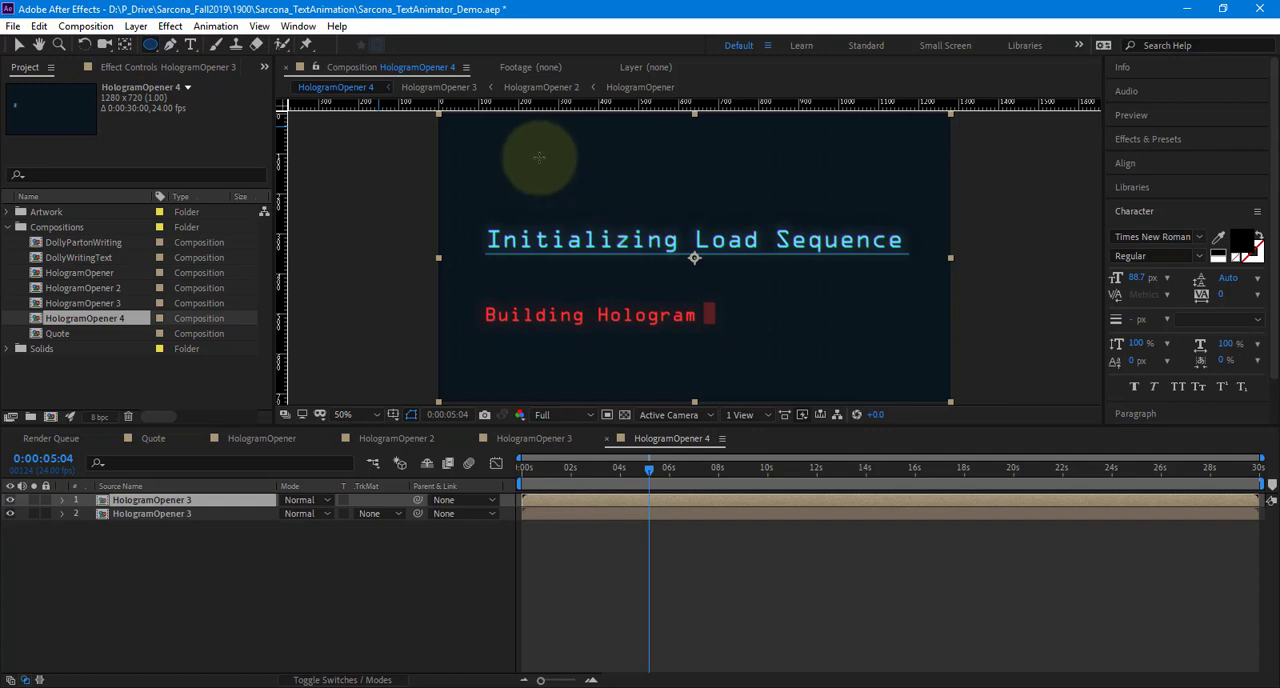
{"action": "left_click_drag", "start_coordinate": [543, 157], "coordinate": [849, 350]}
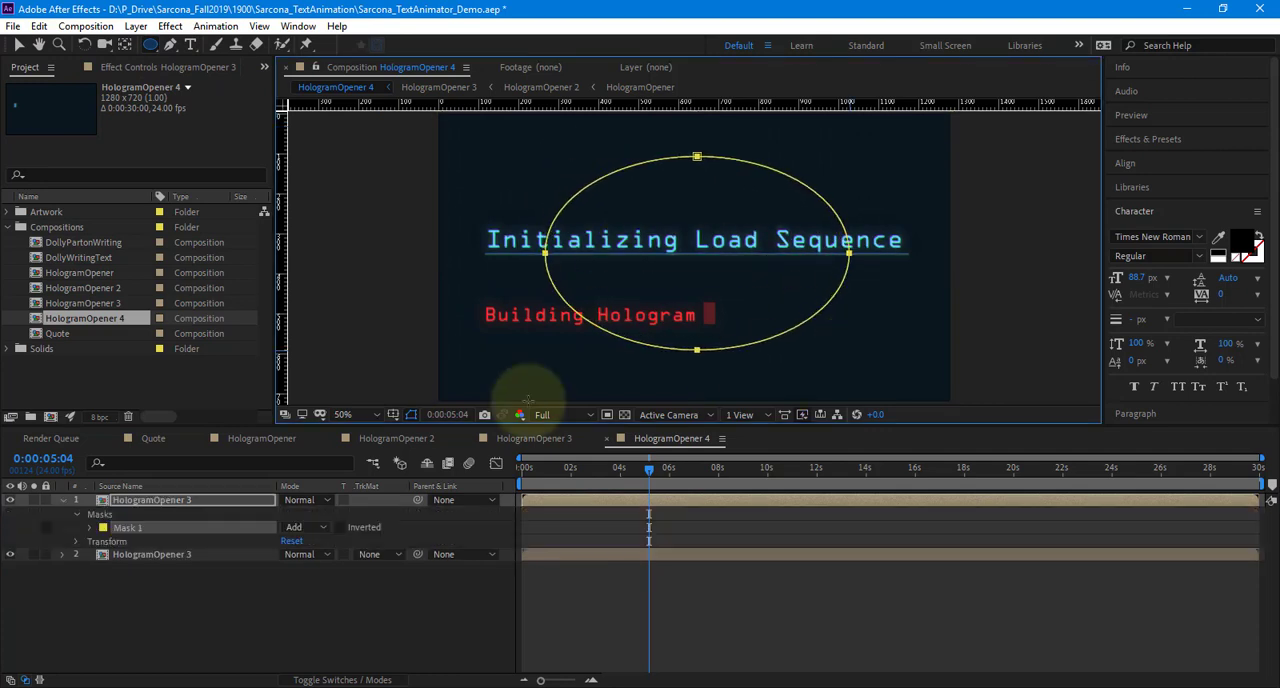
{"action": "left_click", "coordinate": [340, 527]}
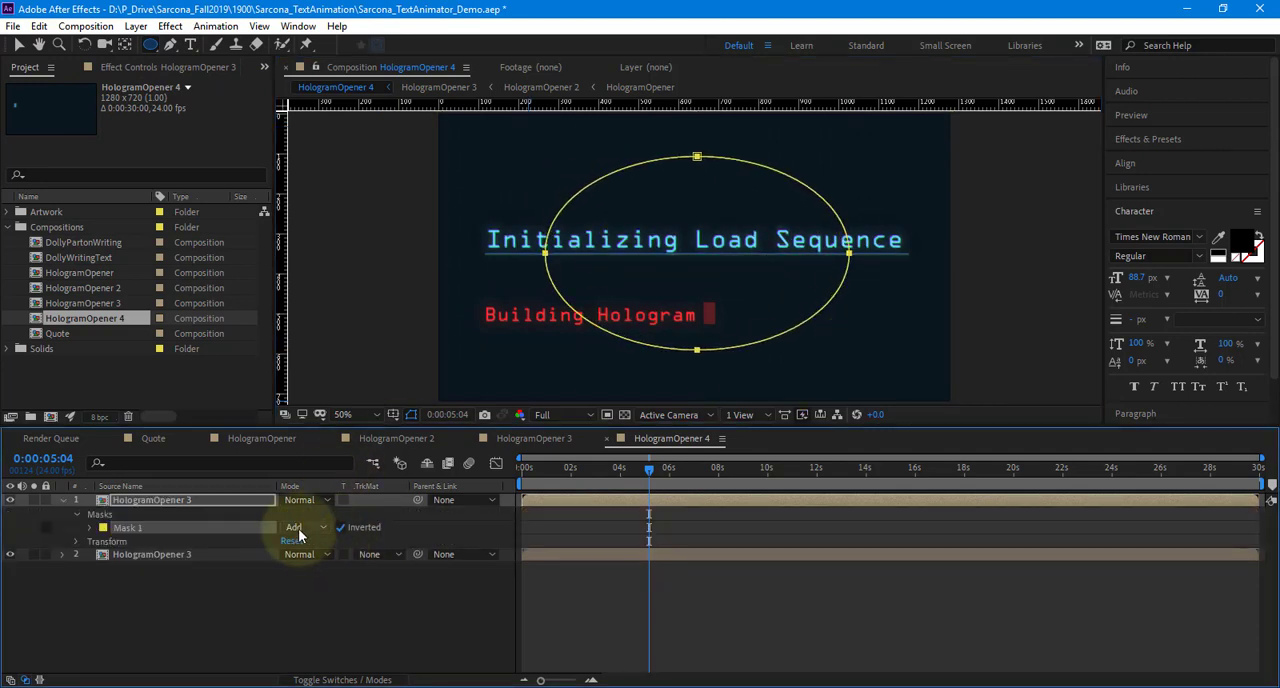
Set the masked layer's blending mode to Multiply and feather its elliptical mask by 383 pixels
{"action": "left_click", "coordinate": [304, 502]}
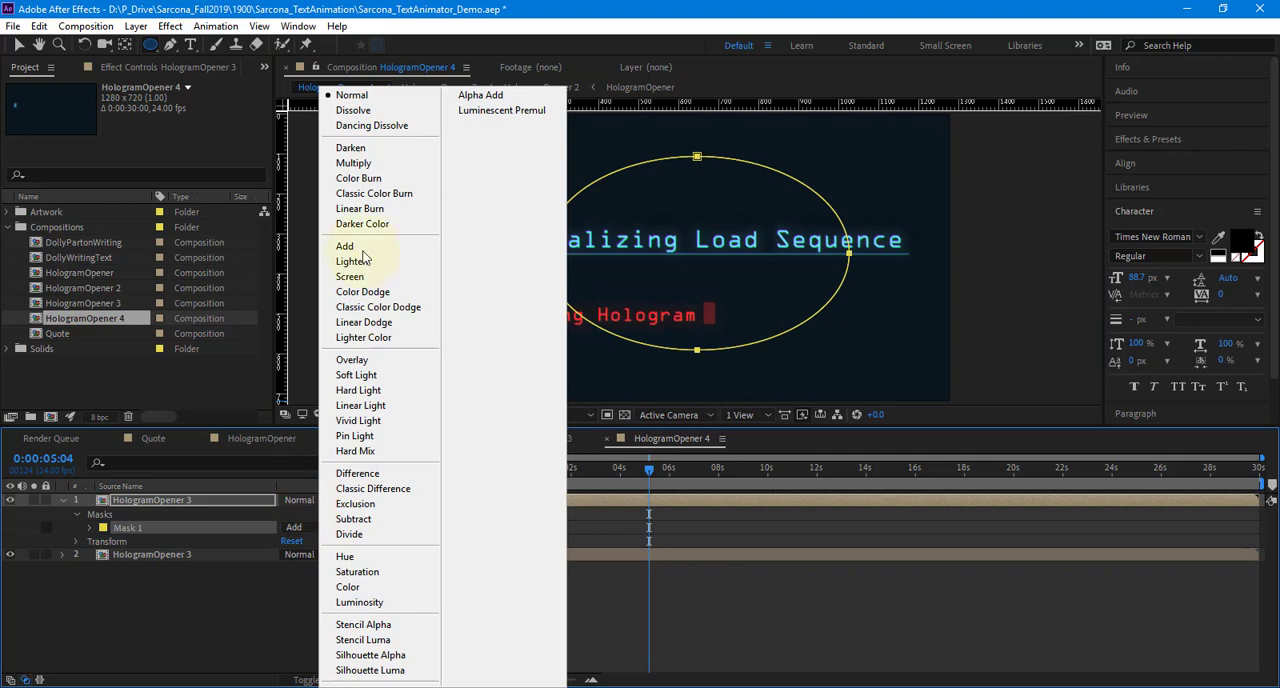
{"action": "left_click", "coordinate": [357, 163]}
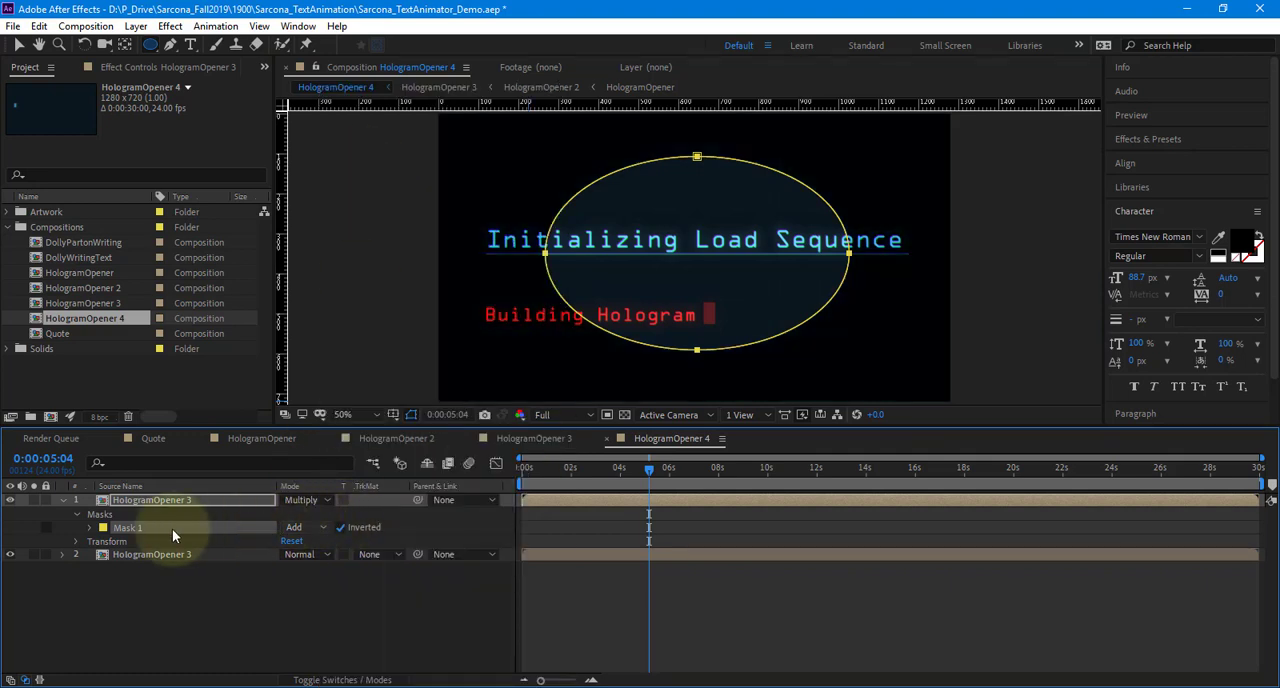
{"action": "left_click", "coordinate": [90, 527]}
{"action": "left_click_drag", "start_coordinate": [300, 554], "coordinate": [617, 567]}
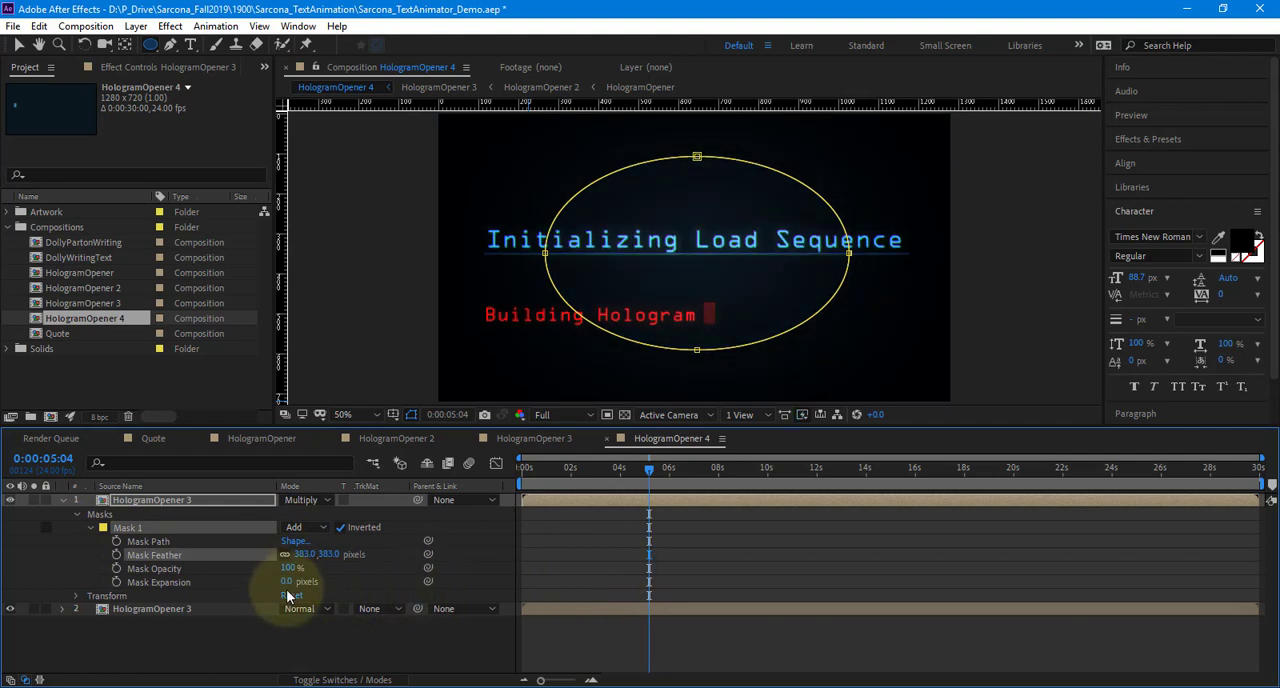
Expand the inverted elliptical mask on the upper layer by 363 pixels to push the vignette toward the frame's edges
{"action": "left_click_drag", "start_coordinate": [287, 588], "coordinate": [451, 632]}
{"action": "left_click", "coordinate": [451, 632]}
{"action": "scroll", "coordinate": [660, 295], "scroll_direction": "down", "scroll_amount": 2}
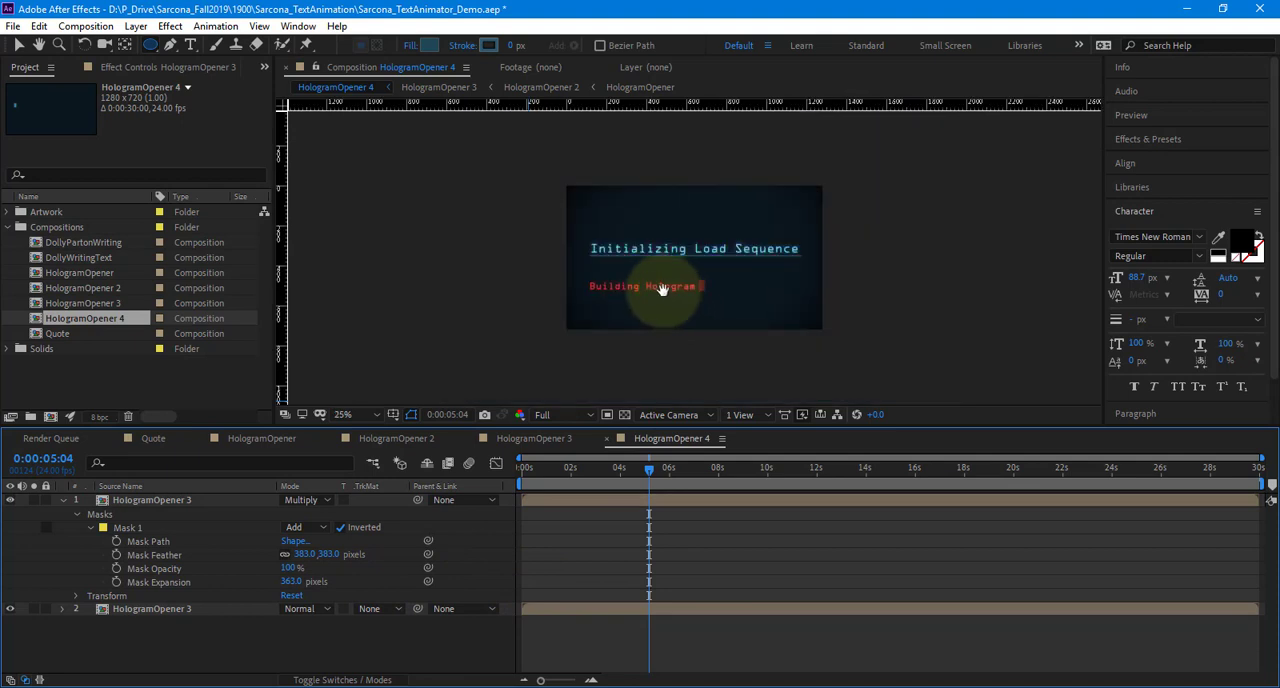
{"action": "scroll", "coordinate": [656, 291], "scroll_direction": "up", "scroll_amount": 2}
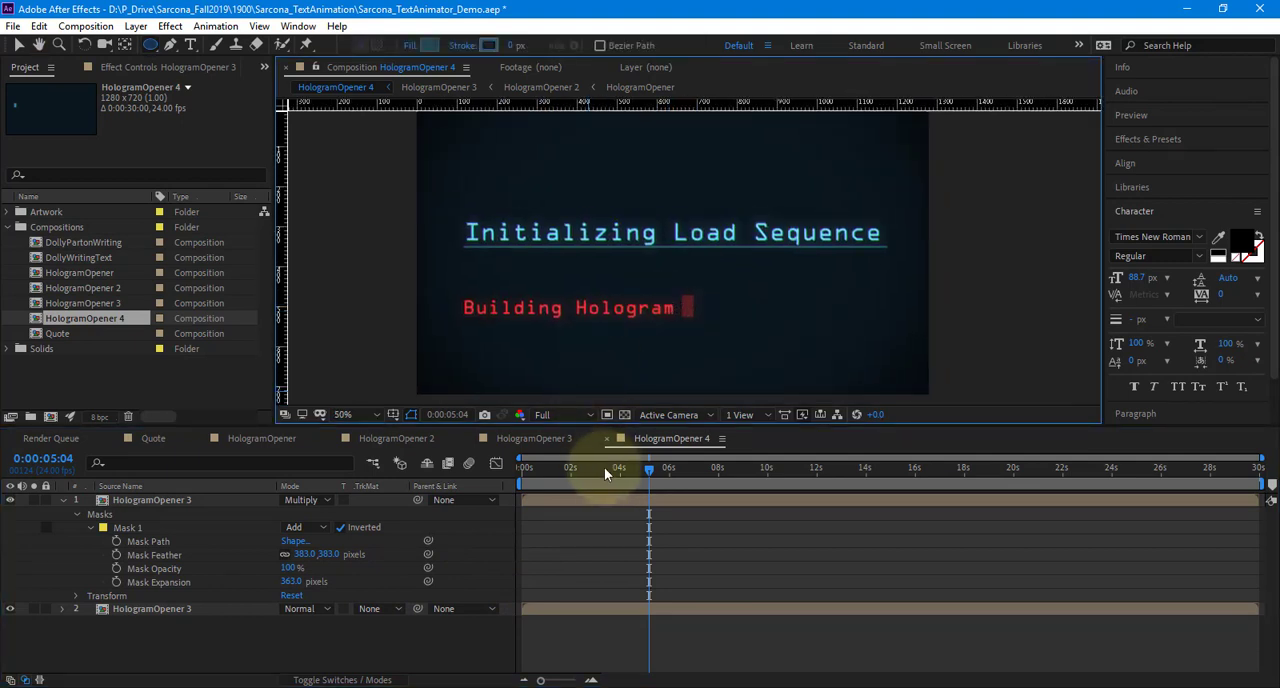
Play HologramOpener 4 from the start and compare its look with the original HologramOpener composition
{"action": "left_click", "coordinate": [420, 502]}
{"action": "key", "text": "Home"}
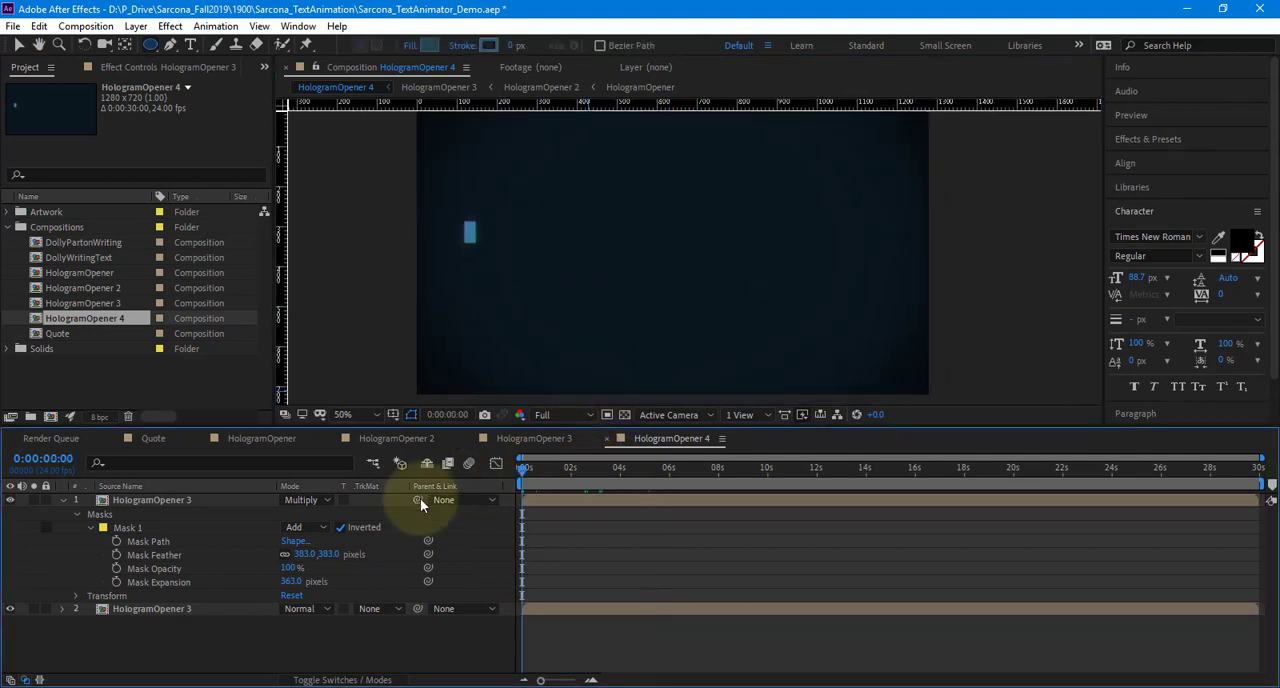
{"action": "key", "text": "space"}
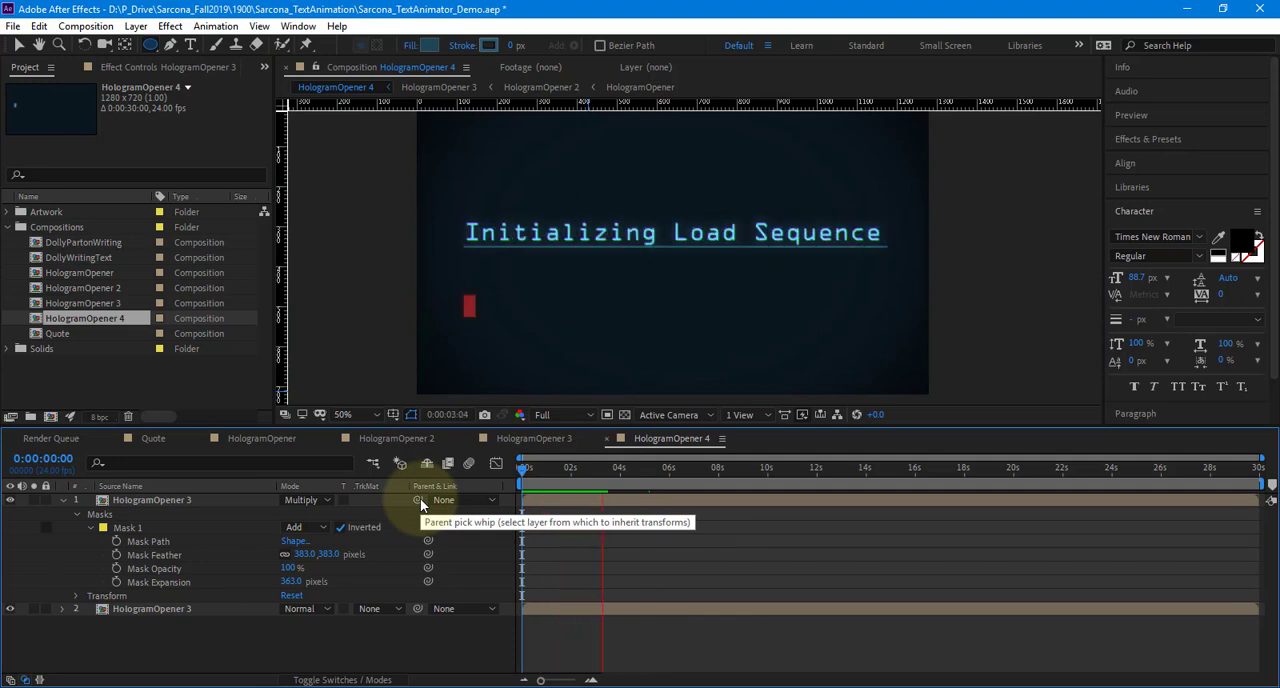
{"action": "left_click", "coordinate": [237, 440]}
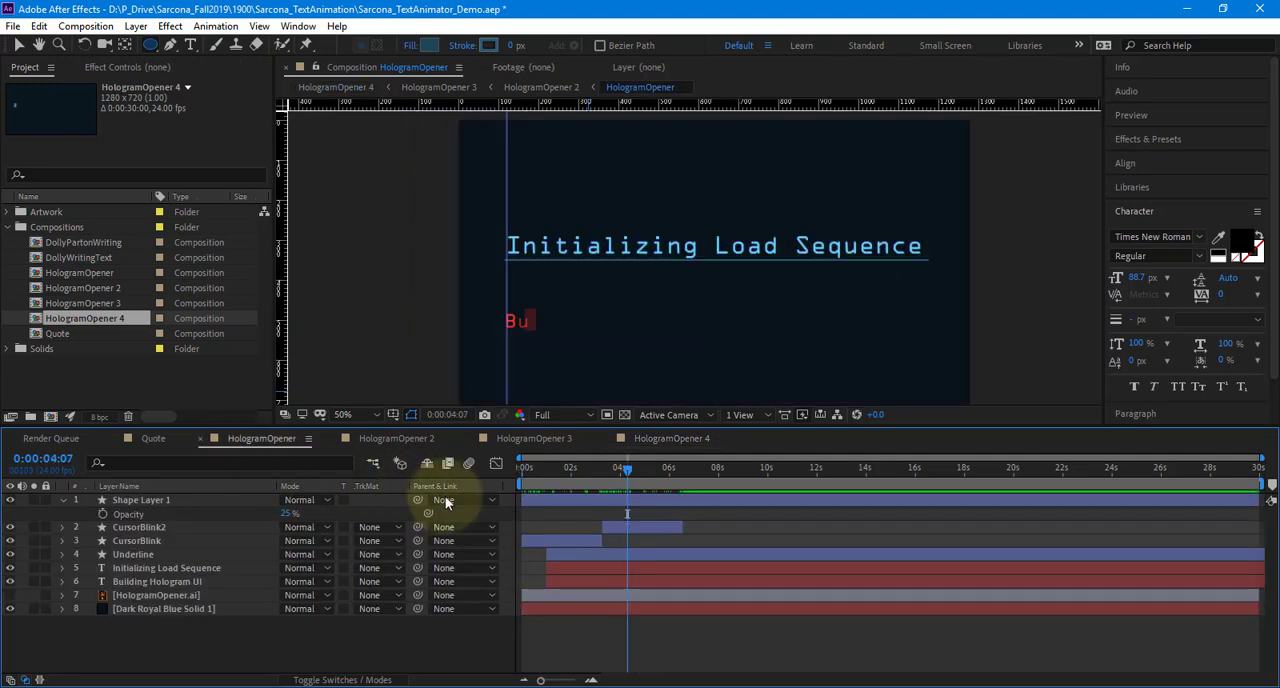
{"action": "left_click", "coordinate": [665, 438]}
{"action": "left_click", "coordinate": [278, 438]}
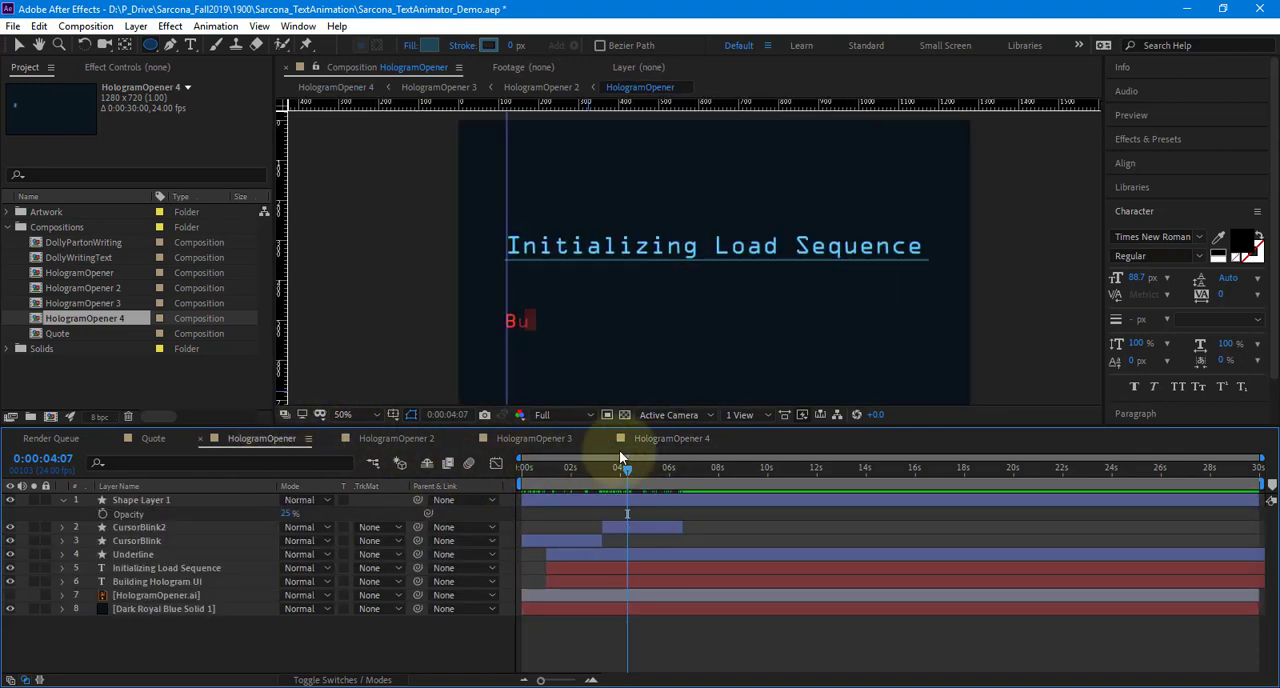
{"action": "left_click", "coordinate": [667, 441]}
{"action": "left_click", "coordinate": [558, 467]}
{"action": "key", "text": "space"}
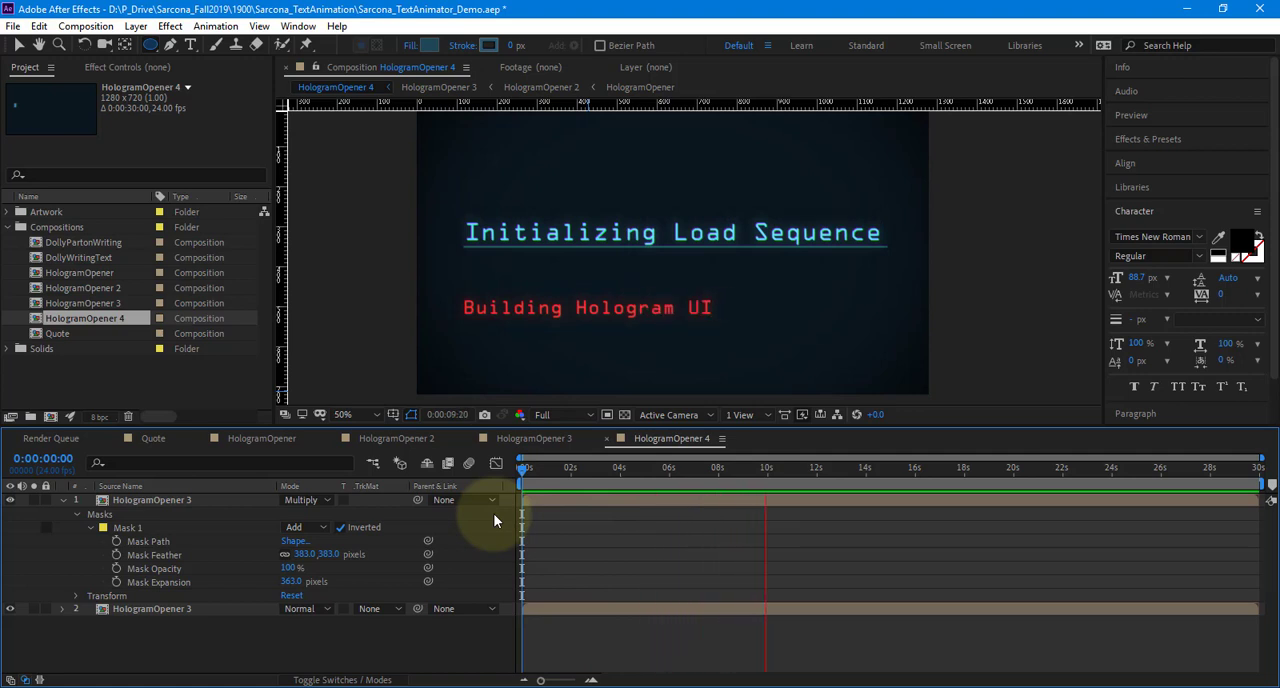
In HologramOpener 3, set the upper layer's Gaussian Blur blurriness to 80 and its opacity to 8%
{"action": "left_click", "coordinate": [532, 438]}
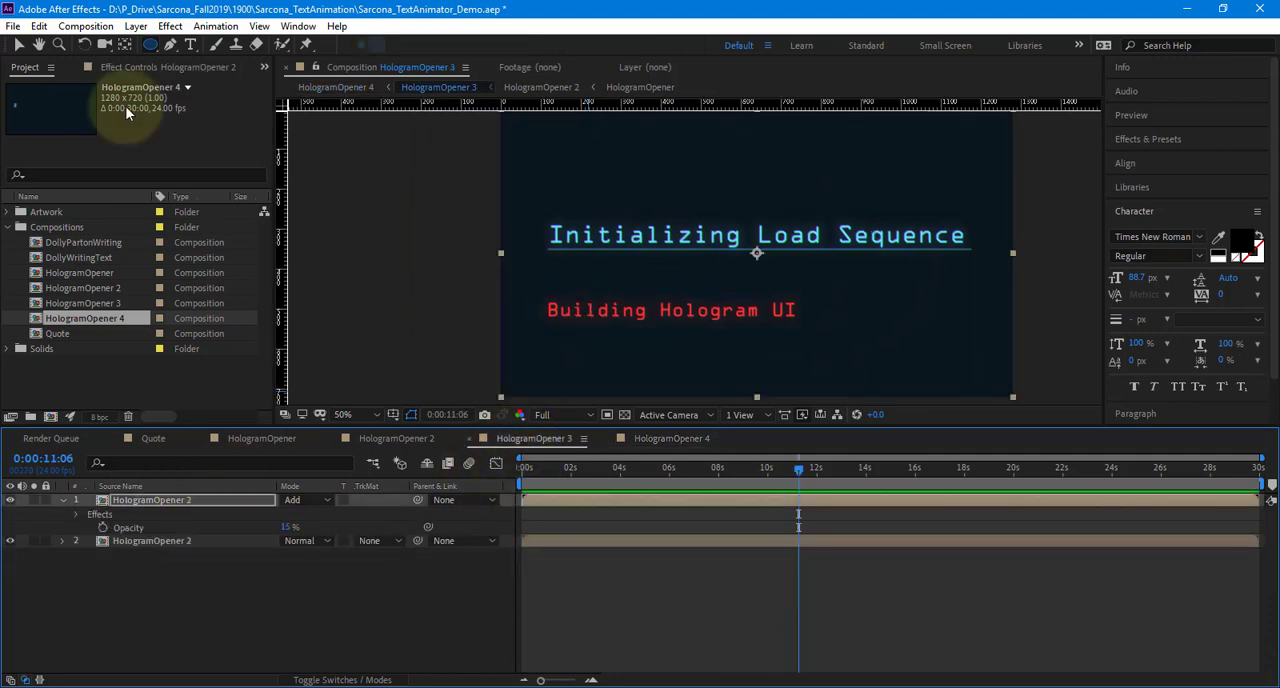
{"action": "left_click", "coordinate": [115, 69]}
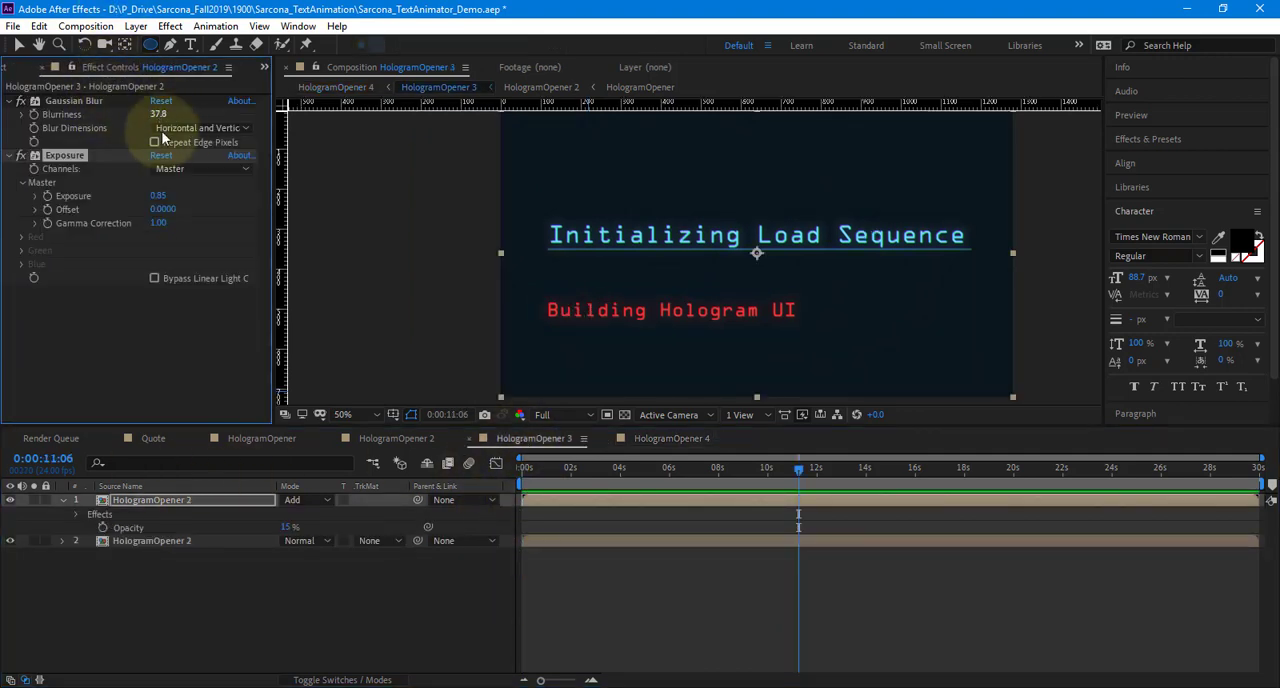
{"action": "left_click", "coordinate": [159, 114]}
{"action": "key", "text": "Return"}
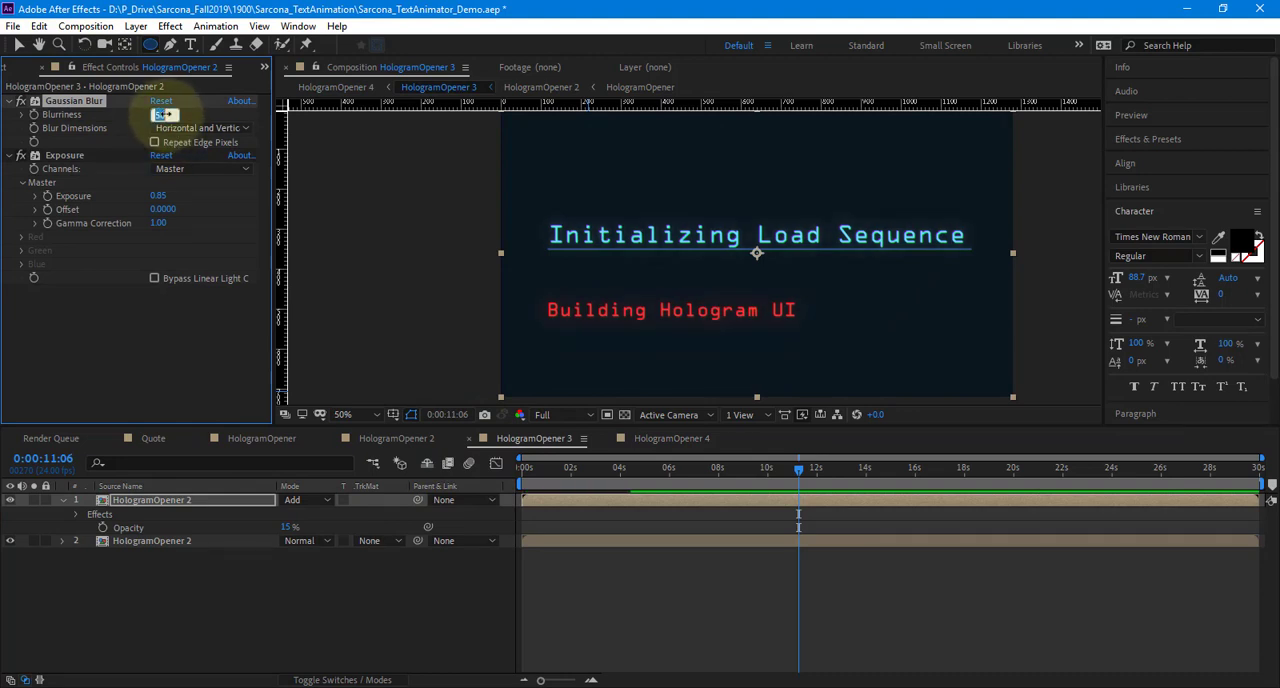
{"action": "left_click", "coordinate": [289, 527]}
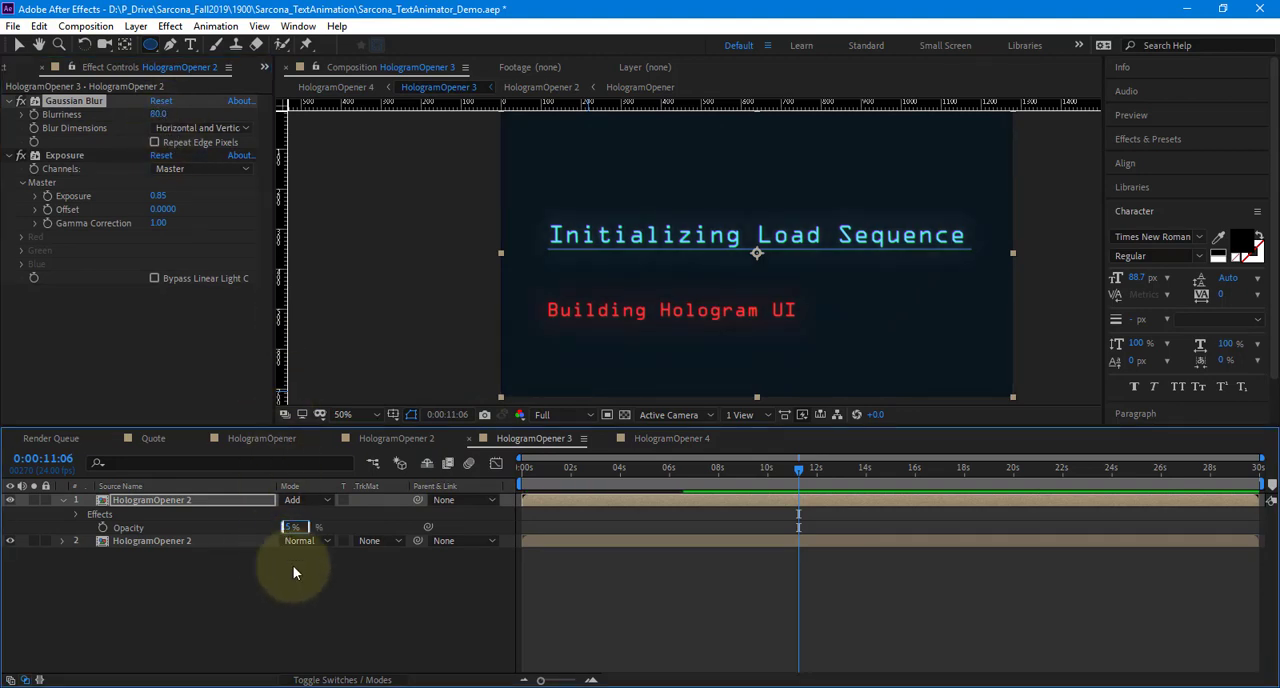
{"action": "type", "text": "8"}
{"action": "key", "text": "Return"}
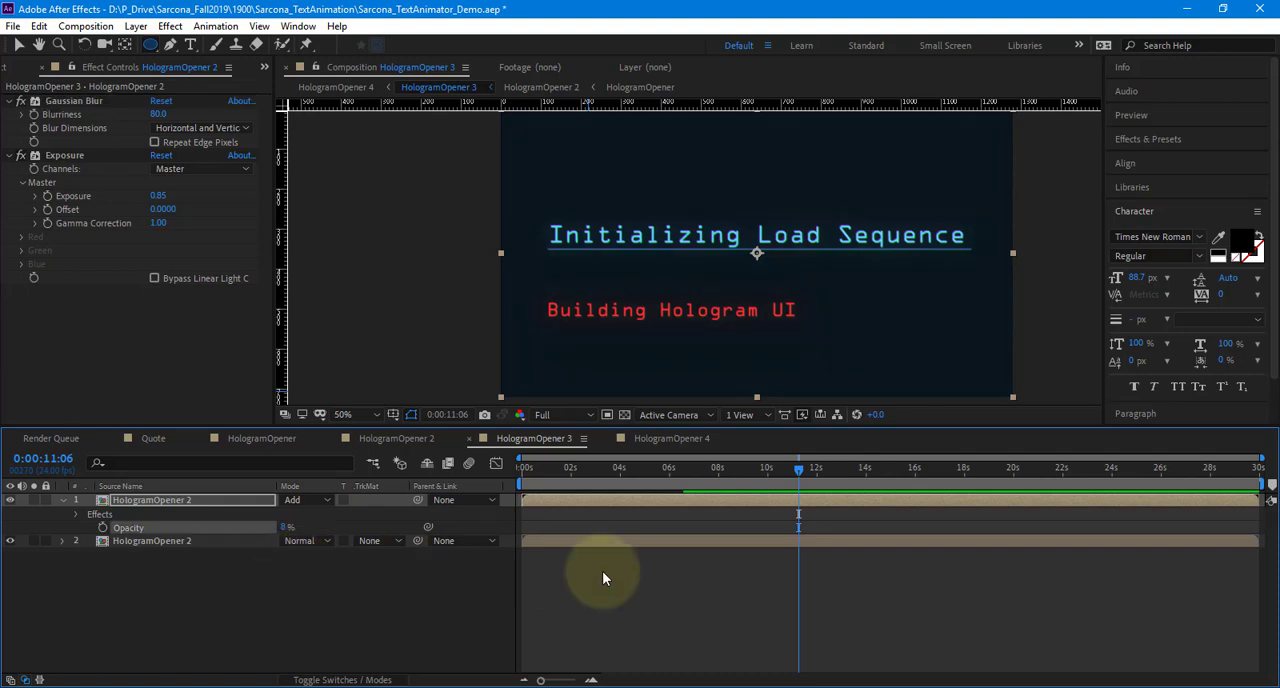
Examine the glow in HologramOpener 4 with the playhead at 0:00:10:08
{"action": "left_click", "coordinate": [689, 446]}
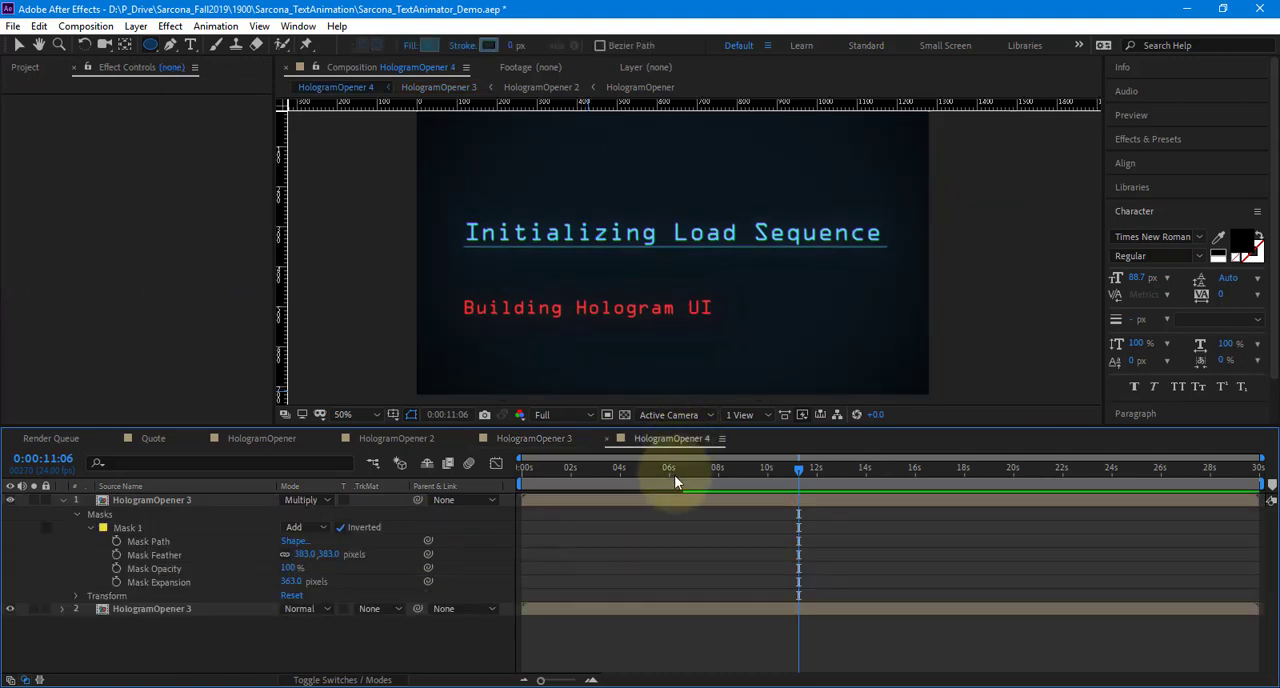
{"action": "mouse_move", "coordinate": [674, 475]}
{"action": "left_mouse_down"}
{"action": "mouse_move", "coordinate": [549, 474]}
{"action": "mouse_move", "coordinate": [677, 475]}
{"action": "left_mouse_up"}
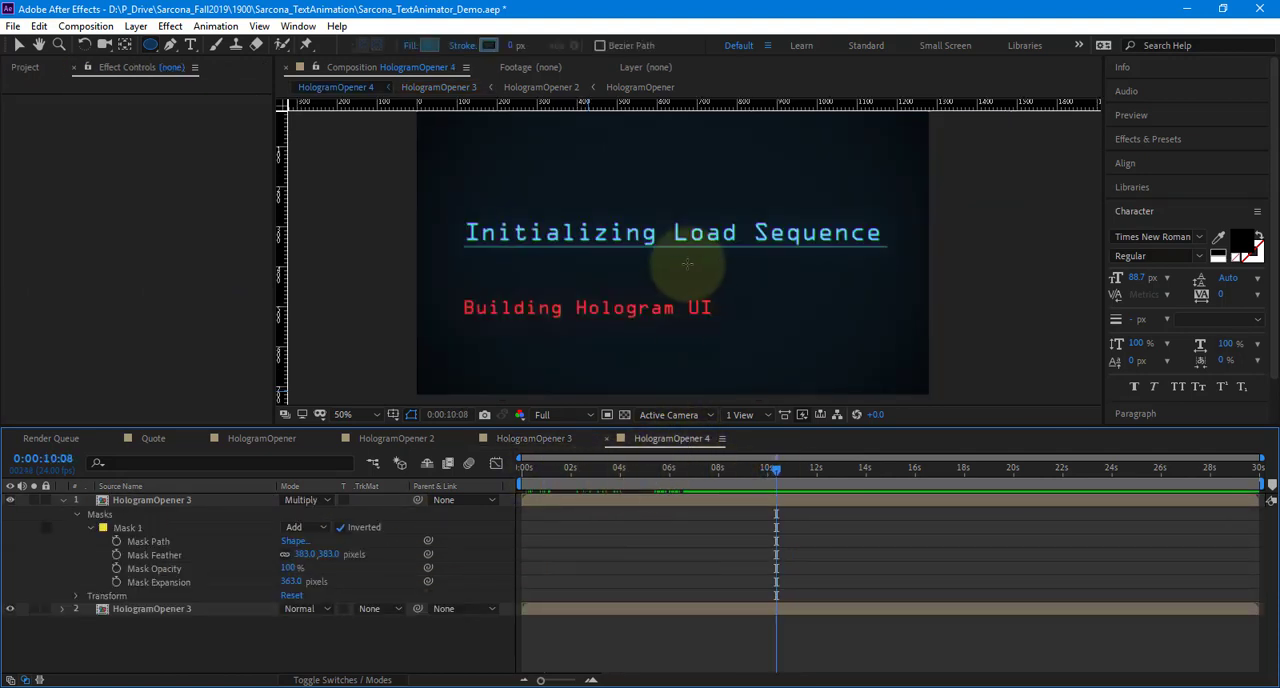
{"action": "scroll", "coordinate": [688, 264], "scroll_direction": "down", "scroll_amount": 2}
{"action": "scroll", "coordinate": [688, 264], "scroll_direction": "up", "scroll_amount": 2}
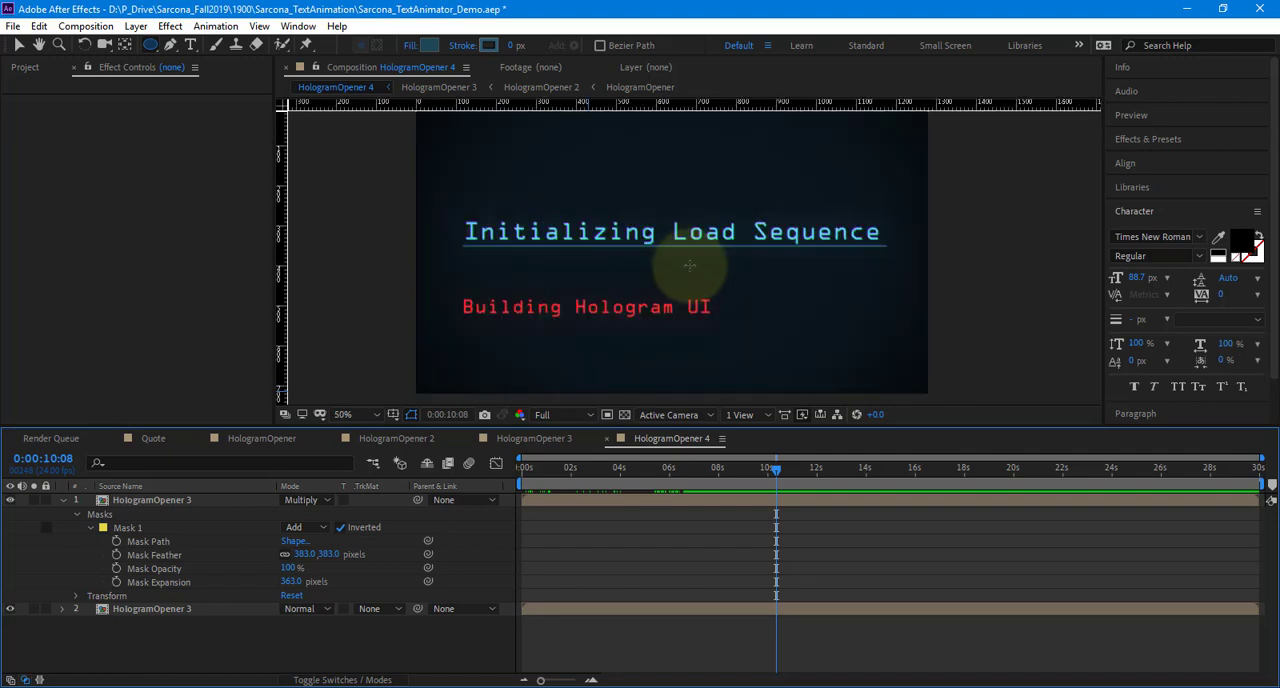
Add a Hue/Saturation effect to the masked Multiply layer and enable Colorize with hue 86° and lightness 26
{"action": "left_click", "coordinate": [229, 501]}
{"action": "left_click", "coordinate": [169, 27]}
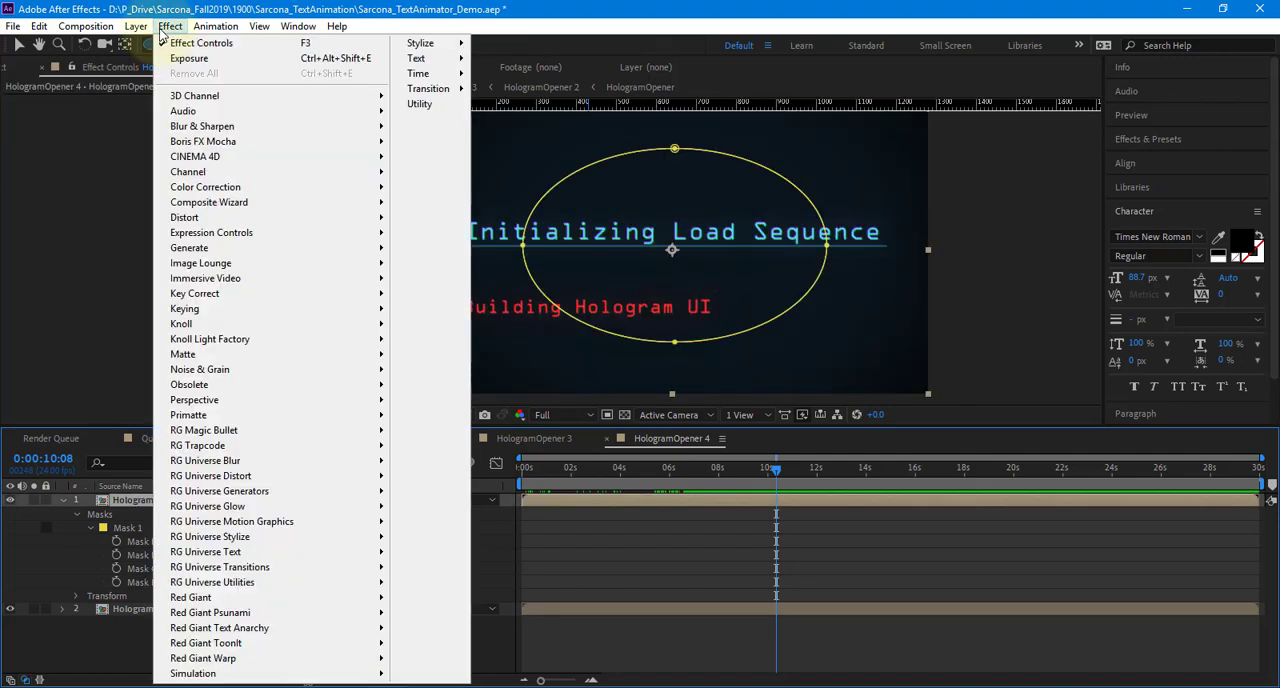
{"action": "mouse_move", "coordinate": [365, 198]}
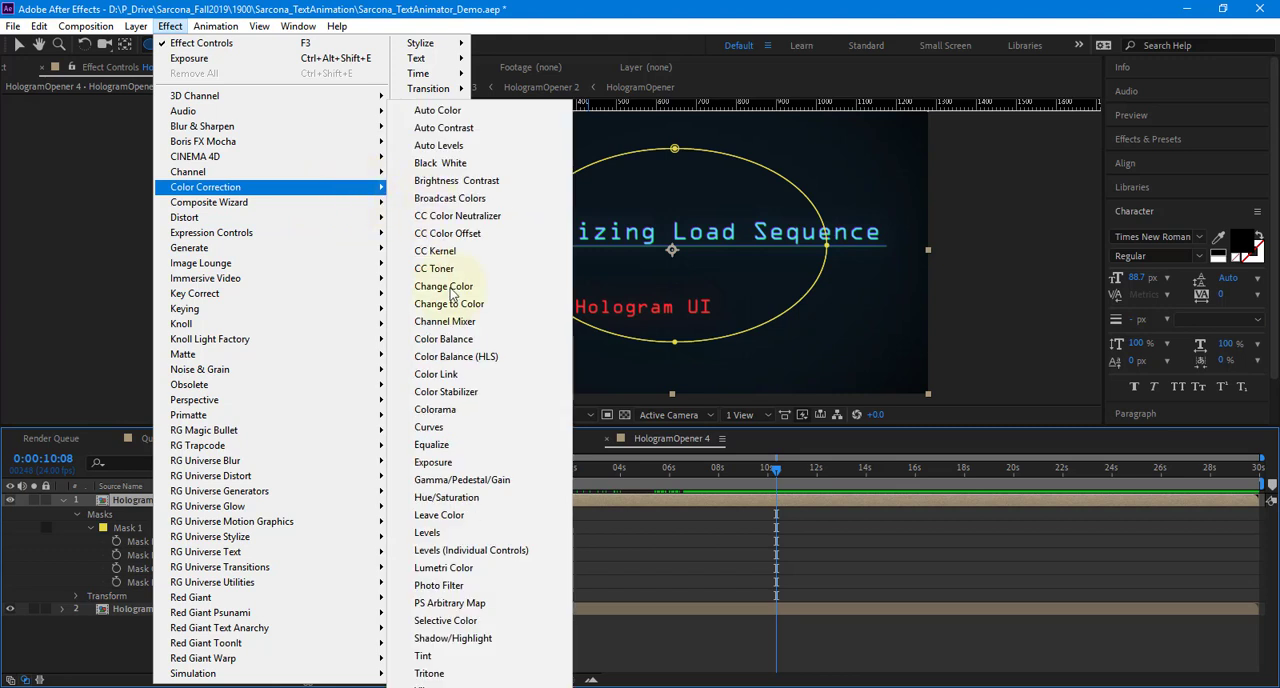
{"action": "left_click", "coordinate": [470, 497]}
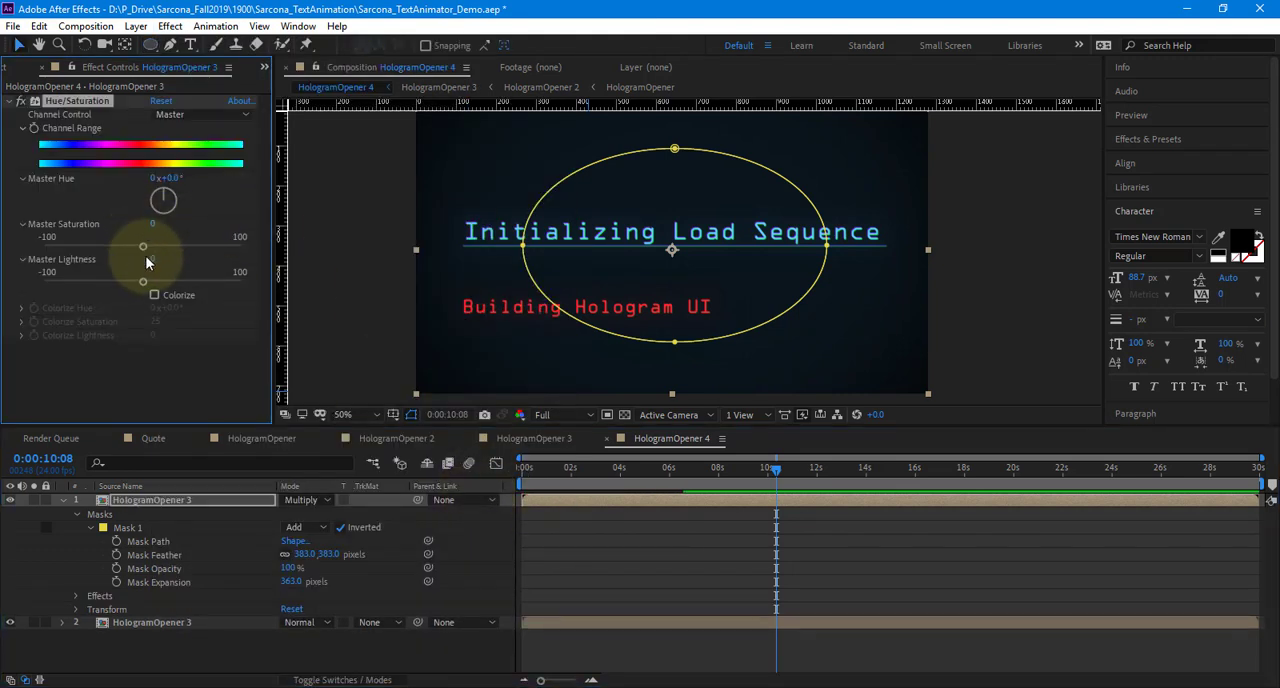
{"action": "left_click", "coordinate": [155, 295]}
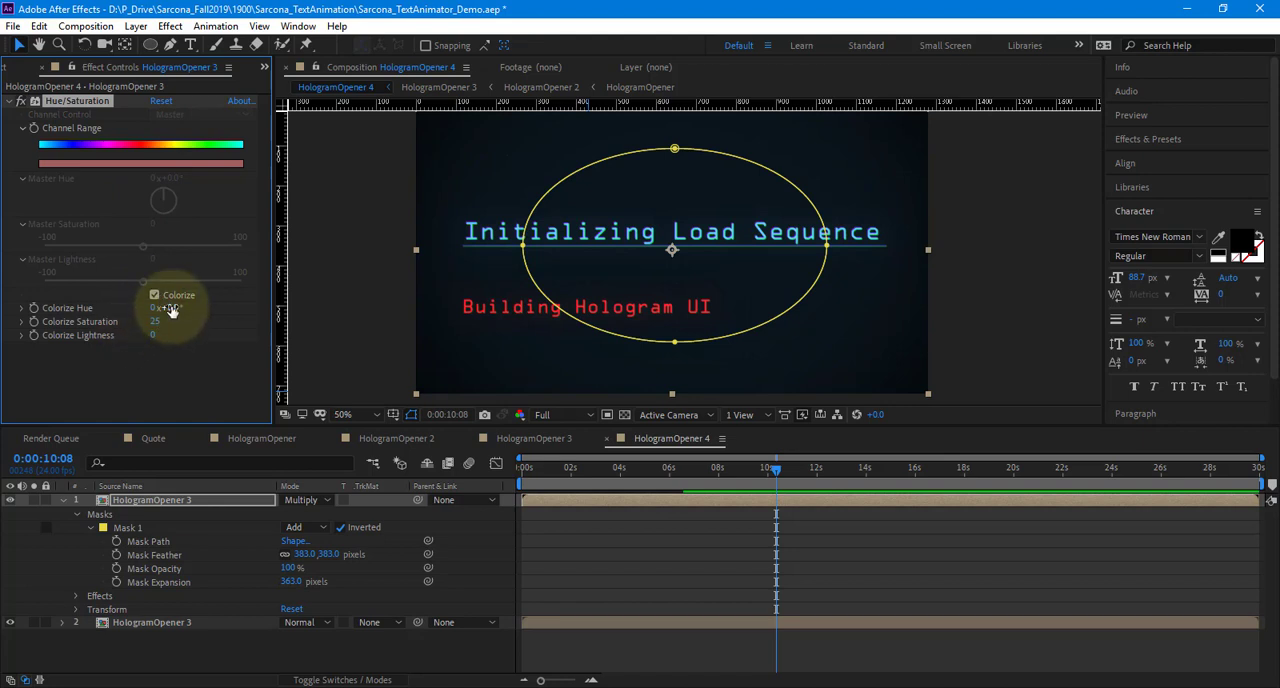
{"action": "left_click_drag", "start_coordinate": [170, 311], "coordinate": [258, 307]}
{"action": "mouse_move", "coordinate": [153, 335]}
{"action": "left_mouse_down"}
{"action": "mouse_move", "coordinate": [206, 333]}
{"action": "mouse_move", "coordinate": [177, 336]}
{"action": "left_mouse_up"}
Switch the masked layer to Normal mode while setting its Colorize Hue to 178°, and return its blending mode to Multiply
{"action": "left_click", "coordinate": [306, 503]}
{"action": "left_click", "coordinate": [306, 503]}
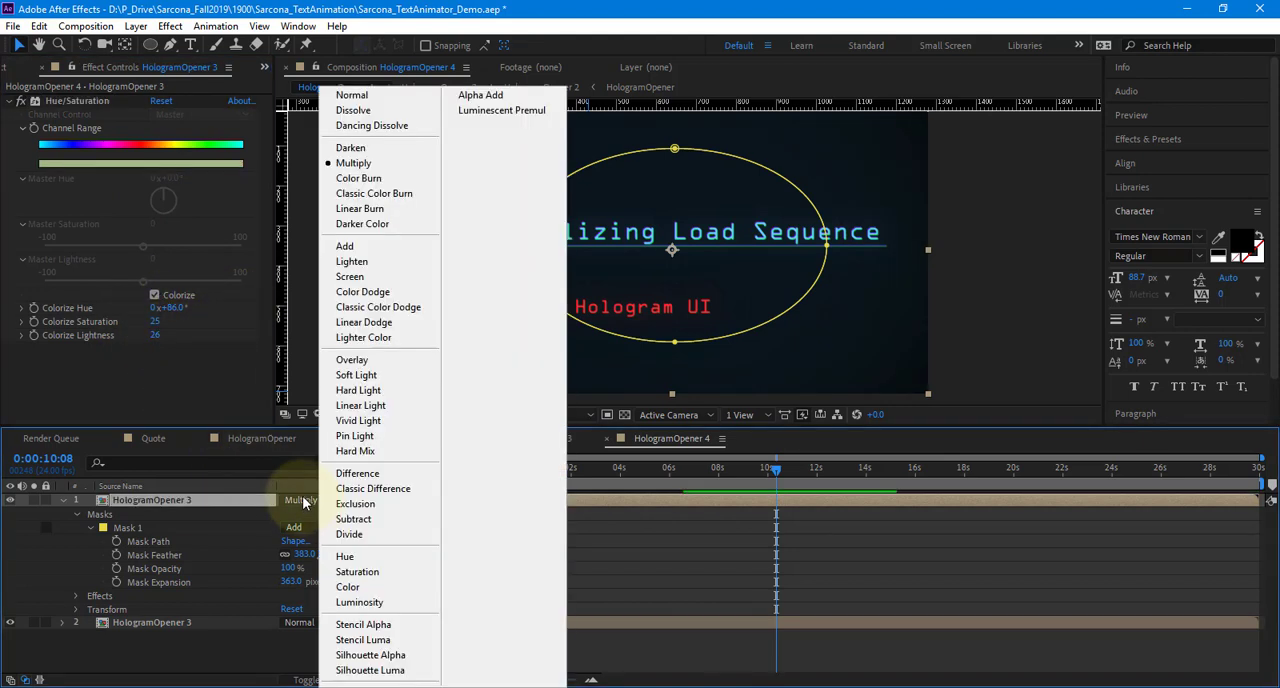
{"action": "left_click", "coordinate": [340, 93]}
{"action": "left_click_drag", "start_coordinate": [163, 307], "coordinate": [262, 330]}
{"action": "left_click", "coordinate": [306, 500]}
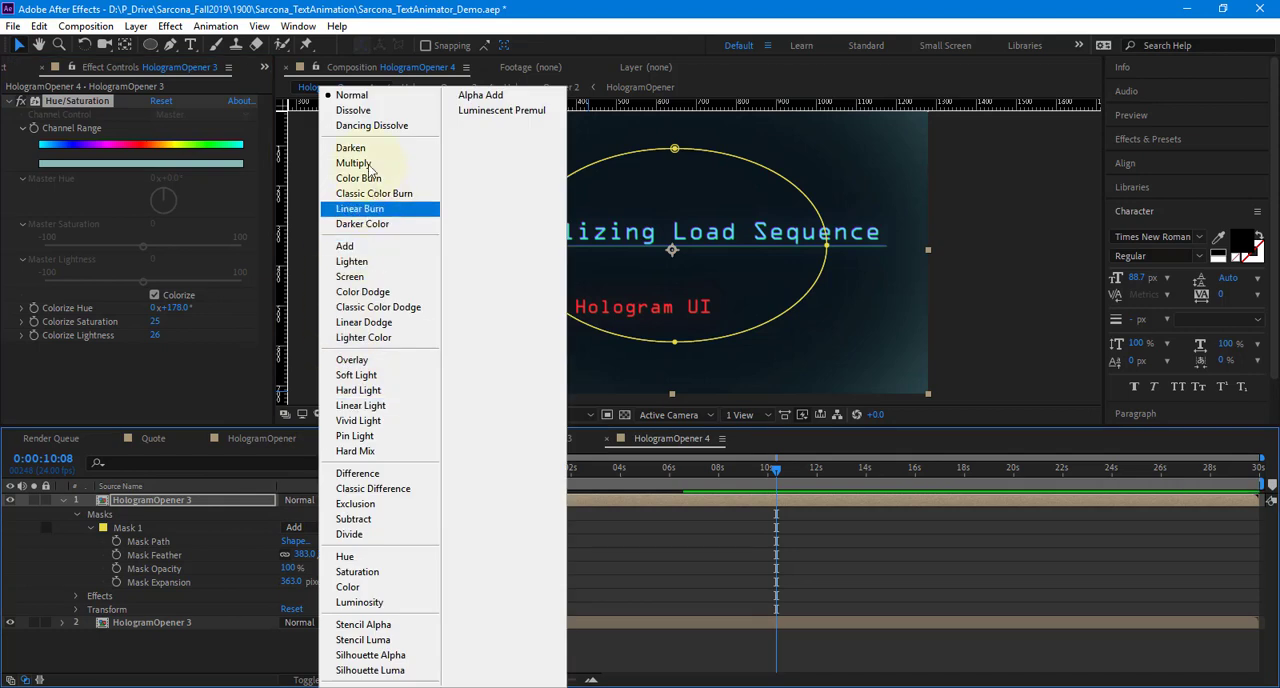
{"action": "left_click", "coordinate": [356, 164]}
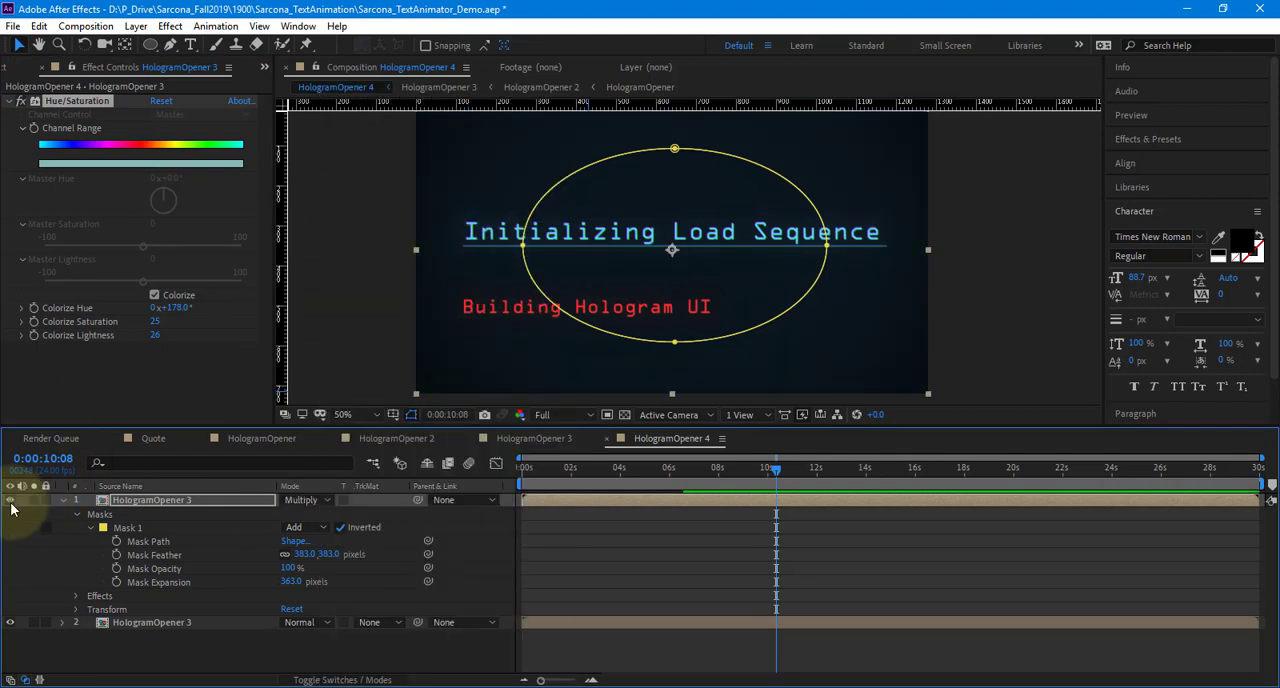
Examine the vignette over the whole HologramOpener 4 frame with the mask outline hidden
{"action": "left_click", "coordinate": [240, 503]}
{"action": "left_click_drag", "start_coordinate": [521, 233], "coordinate": [562, 228]}
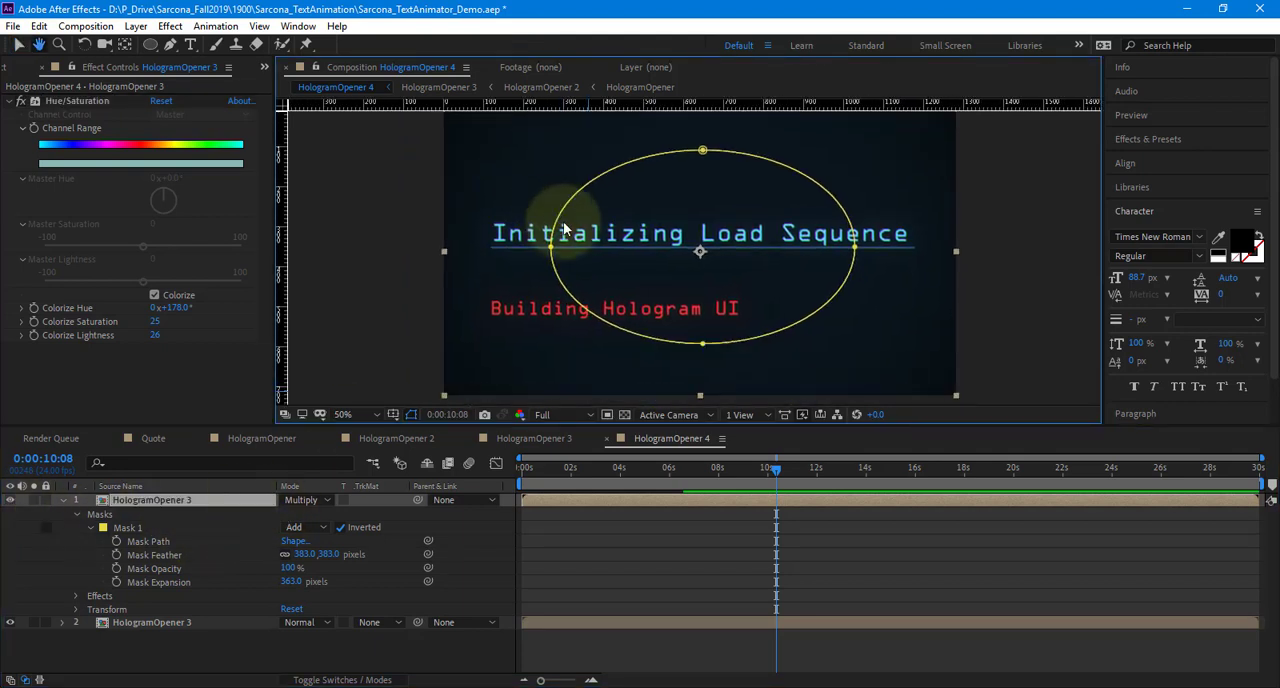
{"action": "scroll", "coordinate": [686, 263], "scroll_direction": "down", "scroll_amount": 2}
{"action": "left_click", "coordinate": [1047, 271]}
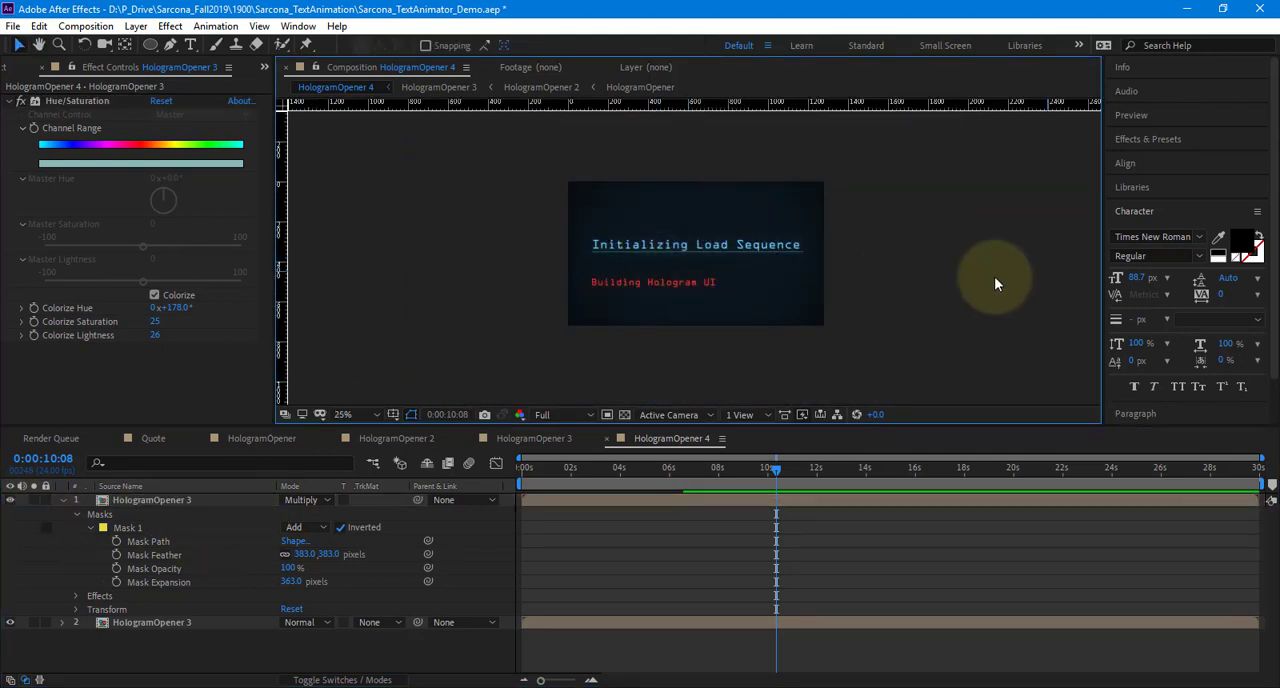
{"action": "scroll", "coordinate": [794, 281], "scroll_direction": "up", "scroll_amount": 2}
{"action": "left_click_drag", "start_coordinate": [794, 281], "coordinate": [806, 286]}
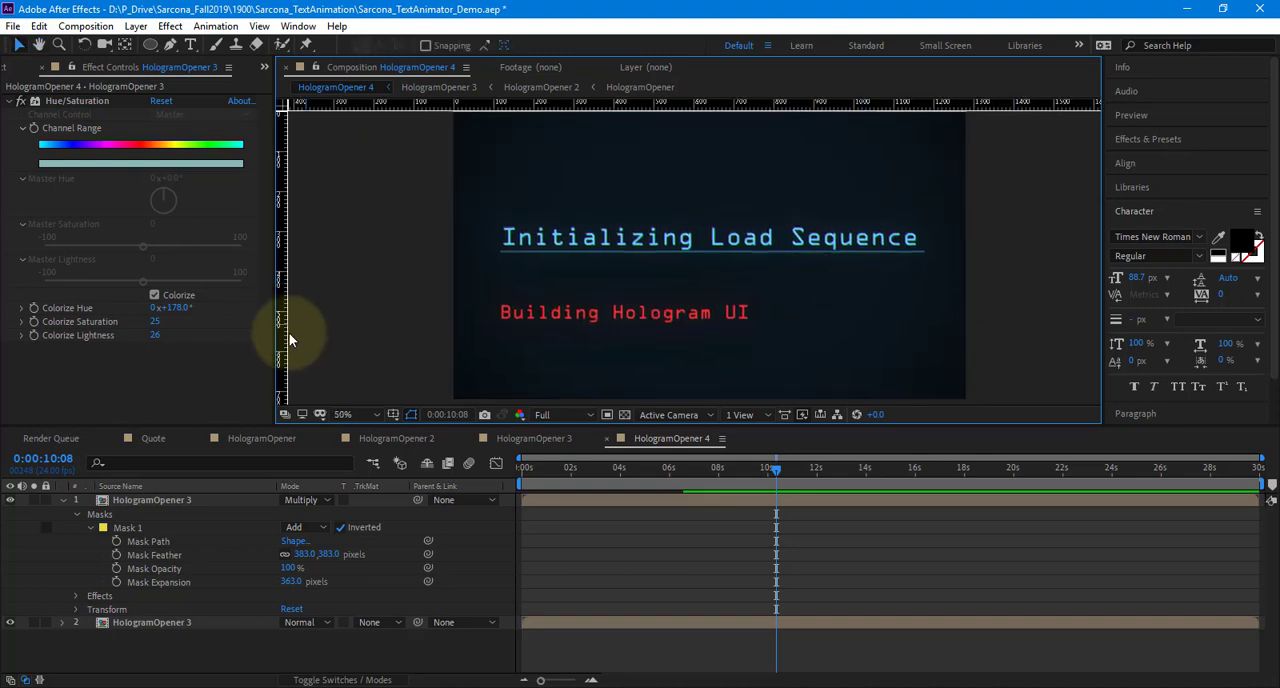
Compare the nested compositions with HologramOpener 4 and inspect the color fringing on its title text up close
{"action": "left_click", "coordinate": [278, 439]}
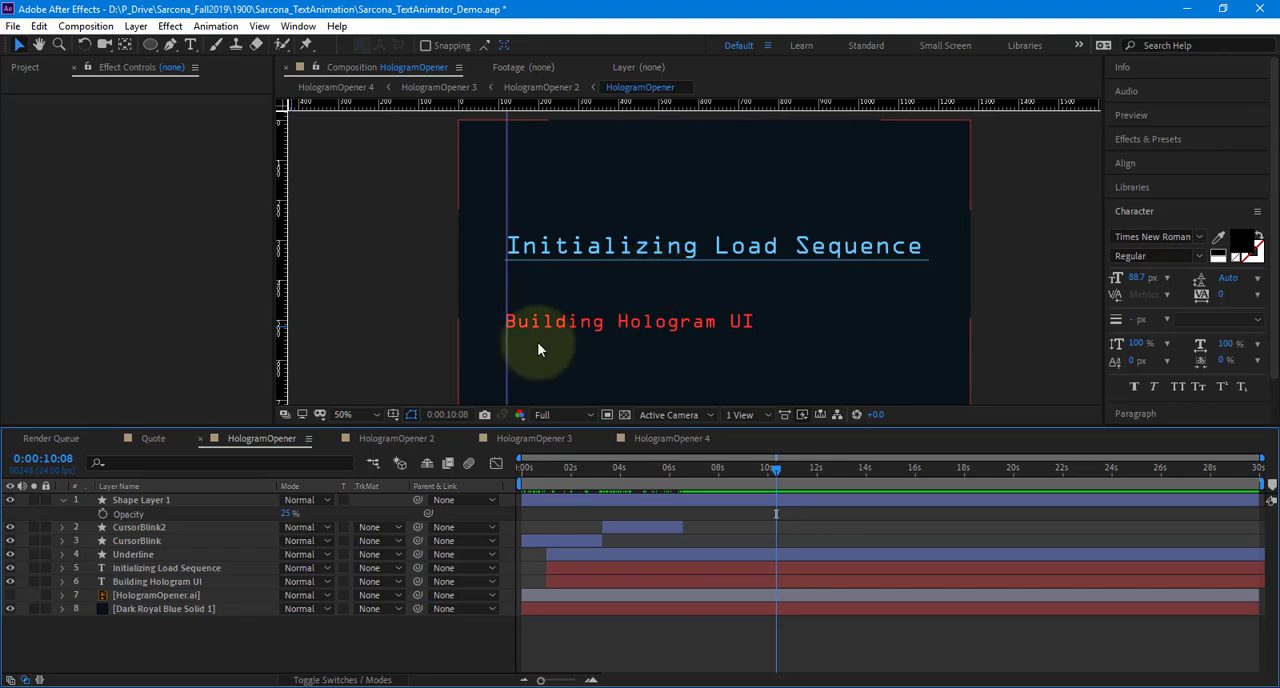
{"action": "left_click", "coordinate": [396, 438]}
{"action": "left_click", "coordinate": [645, 438]}
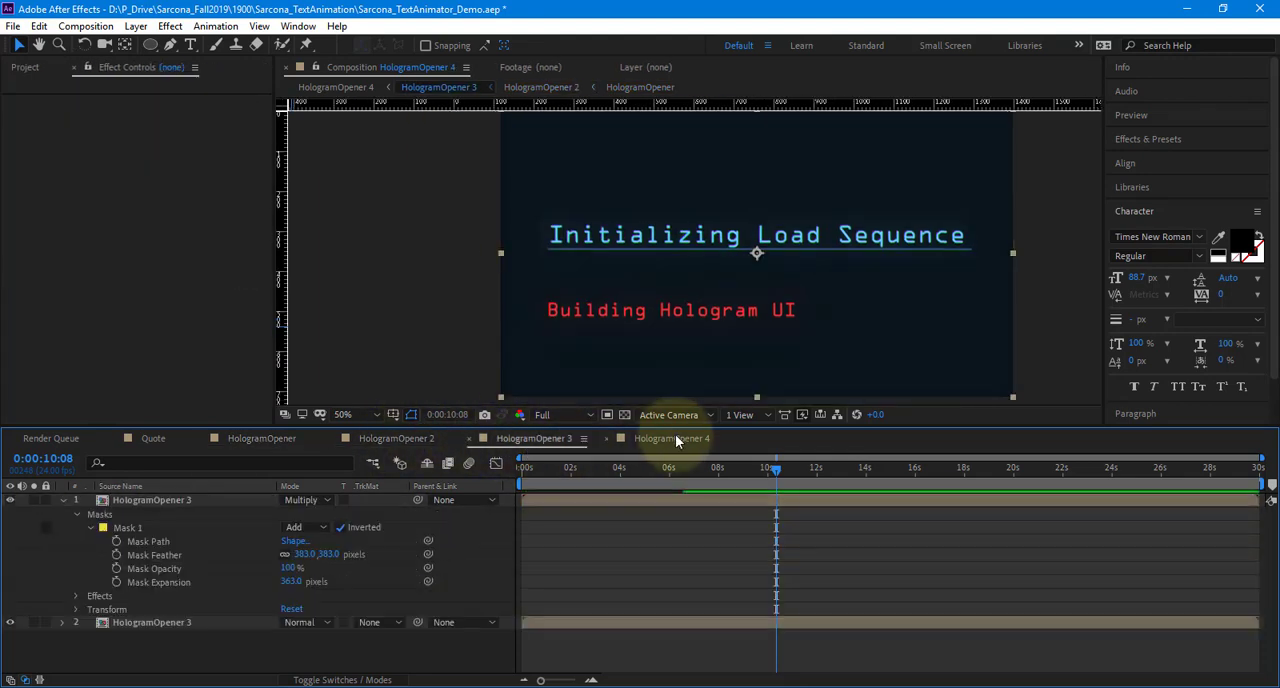
{"action": "scroll", "coordinate": [683, 253], "scroll_direction": "up", "scroll_amount": 6}
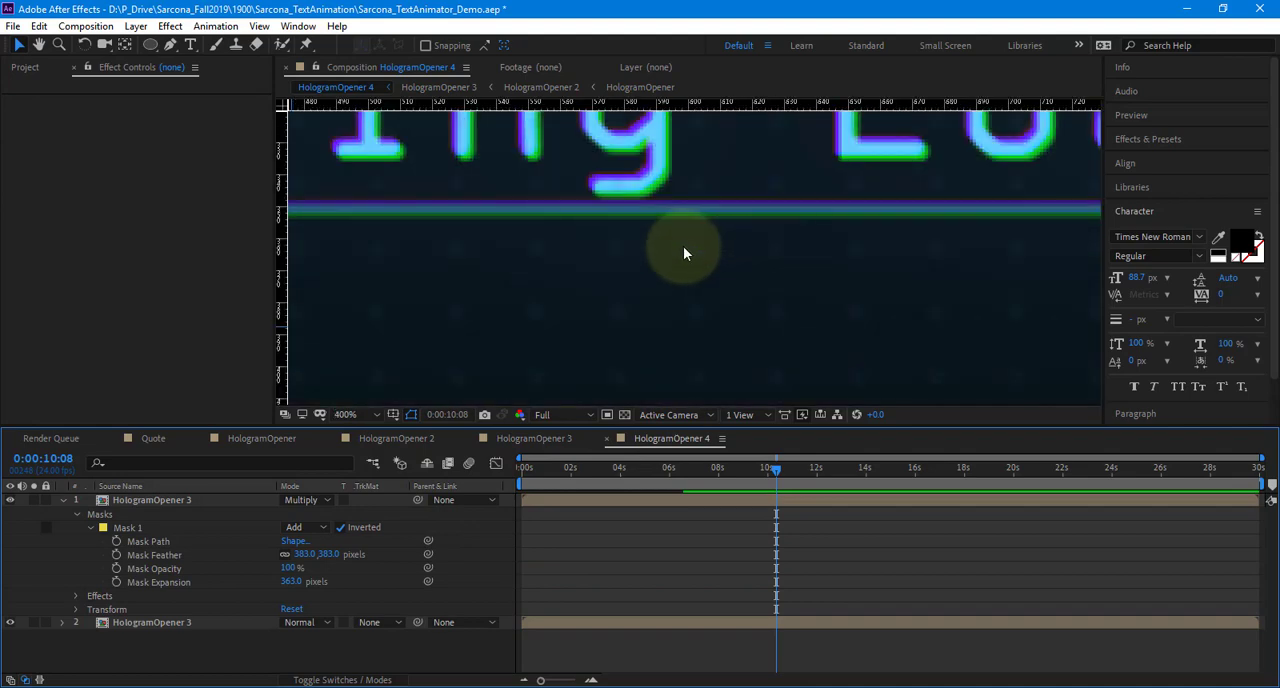
{"action": "scroll", "coordinate": [855, 194], "scroll_direction": "down", "scroll_amount": 6}
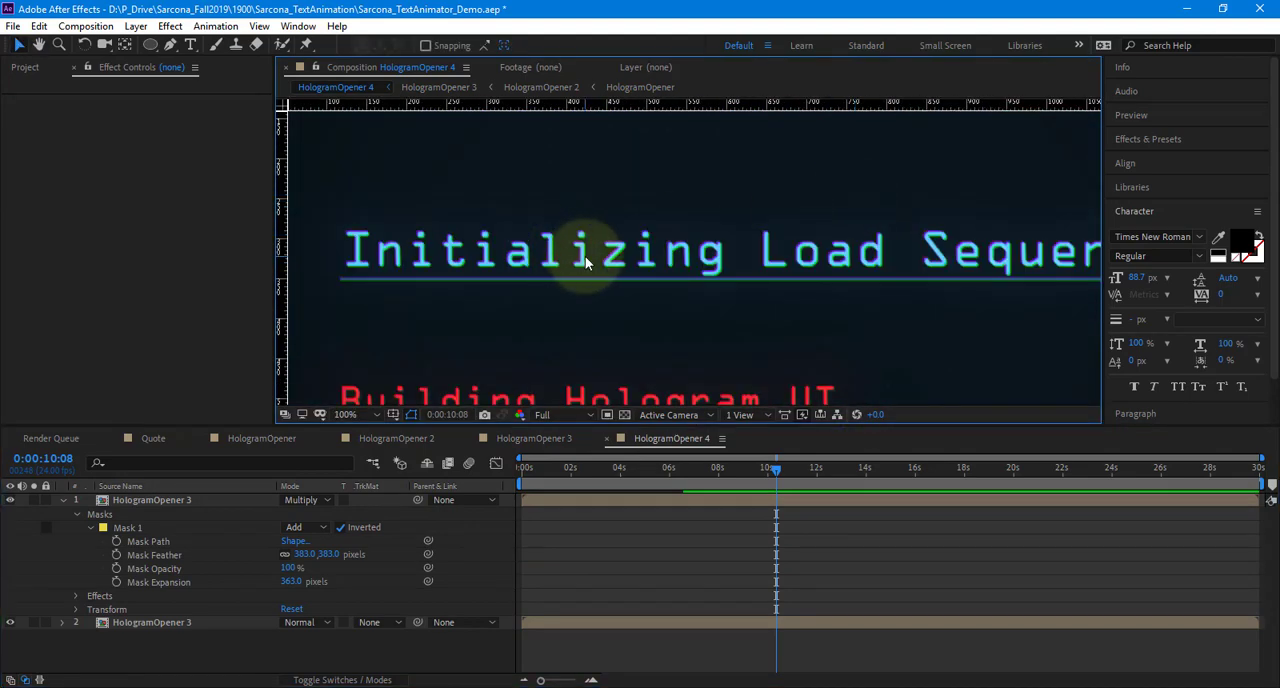
{"action": "scroll", "coordinate": [581, 269], "scroll_direction": "down", "scroll_amount": 2}
{"action": "key", "text": "h"}
{"action": "left_click_drag", "start_coordinate": [521, 299], "coordinate": [457, 246]}
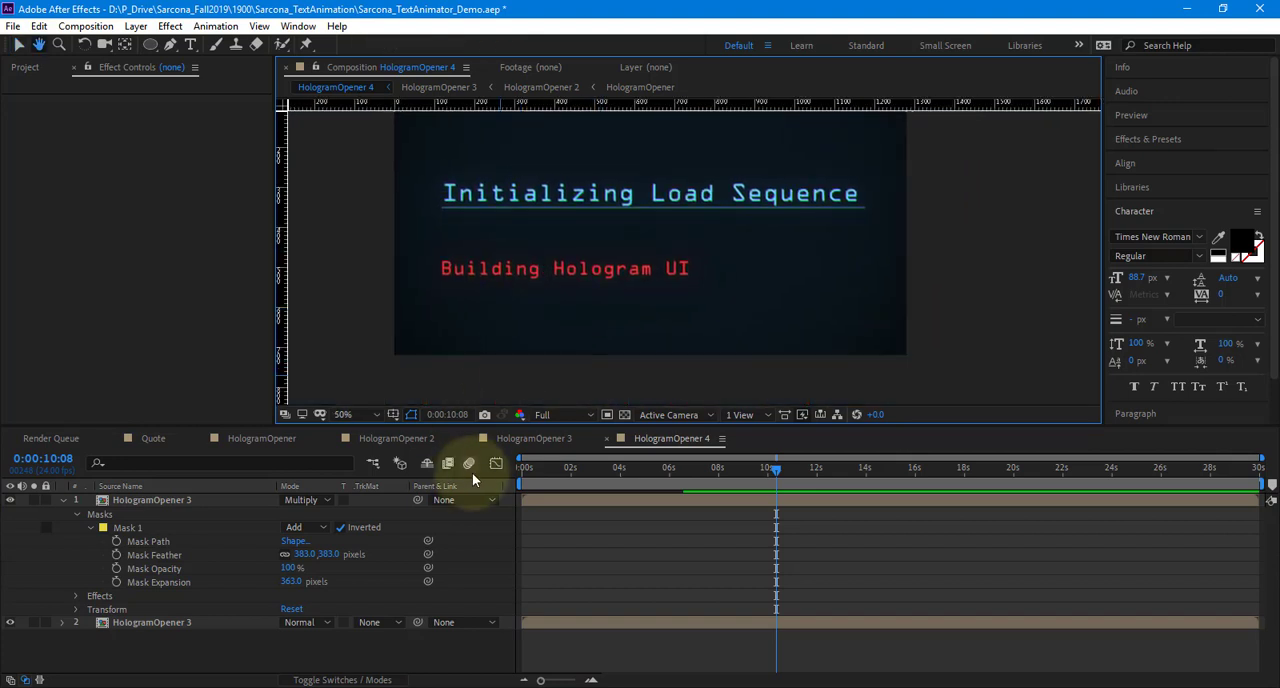
Rename the HologramOpener 4 composition in the project as HologramOpener_FINAL
{"action": "left_click", "coordinate": [27, 68]}
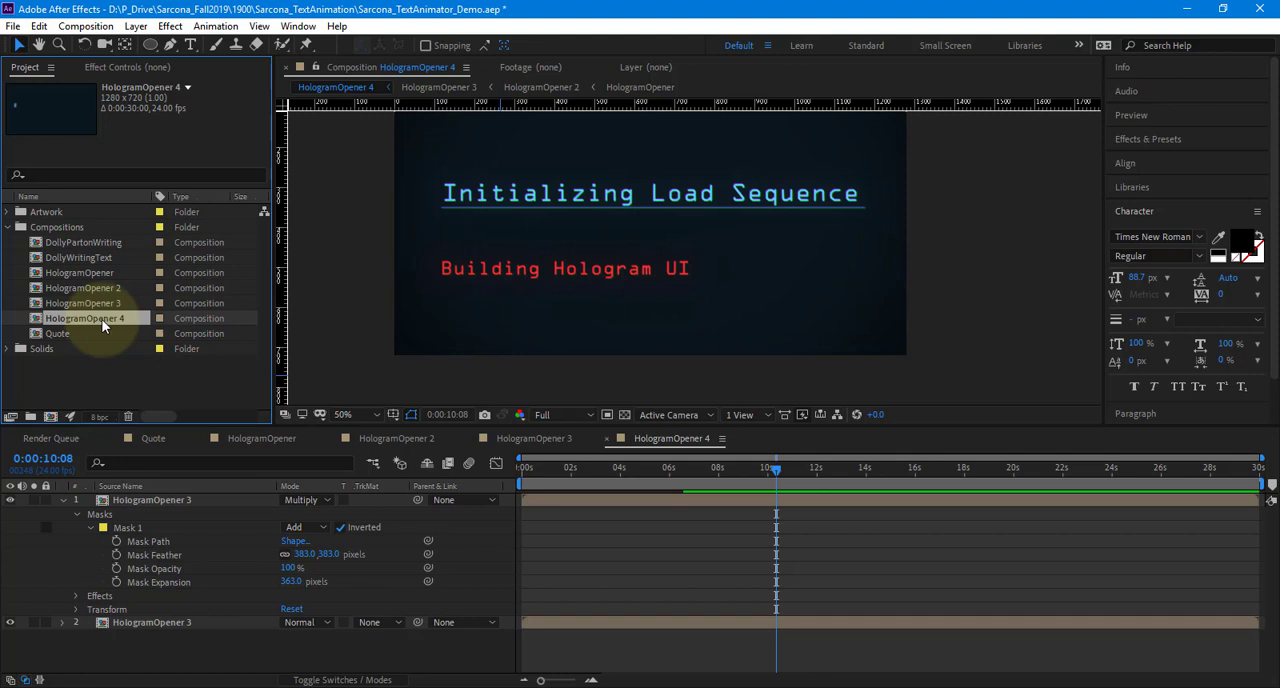
{"action": "key", "text": "Return"}
{"action": "type", "text": "HologramOpener_FINAL"}
{"action": "key", "text": "Return"}
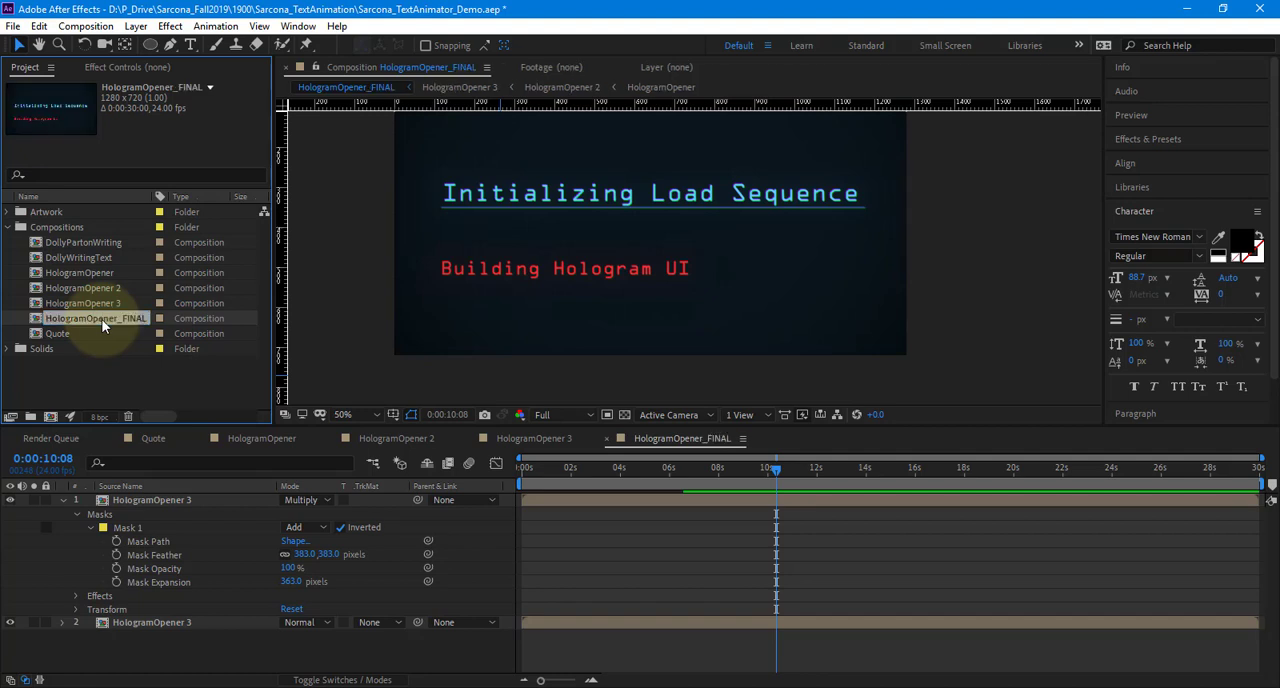
{"action": "left_click", "coordinate": [99, 244]}
{"action": "key", "text": "Return"}
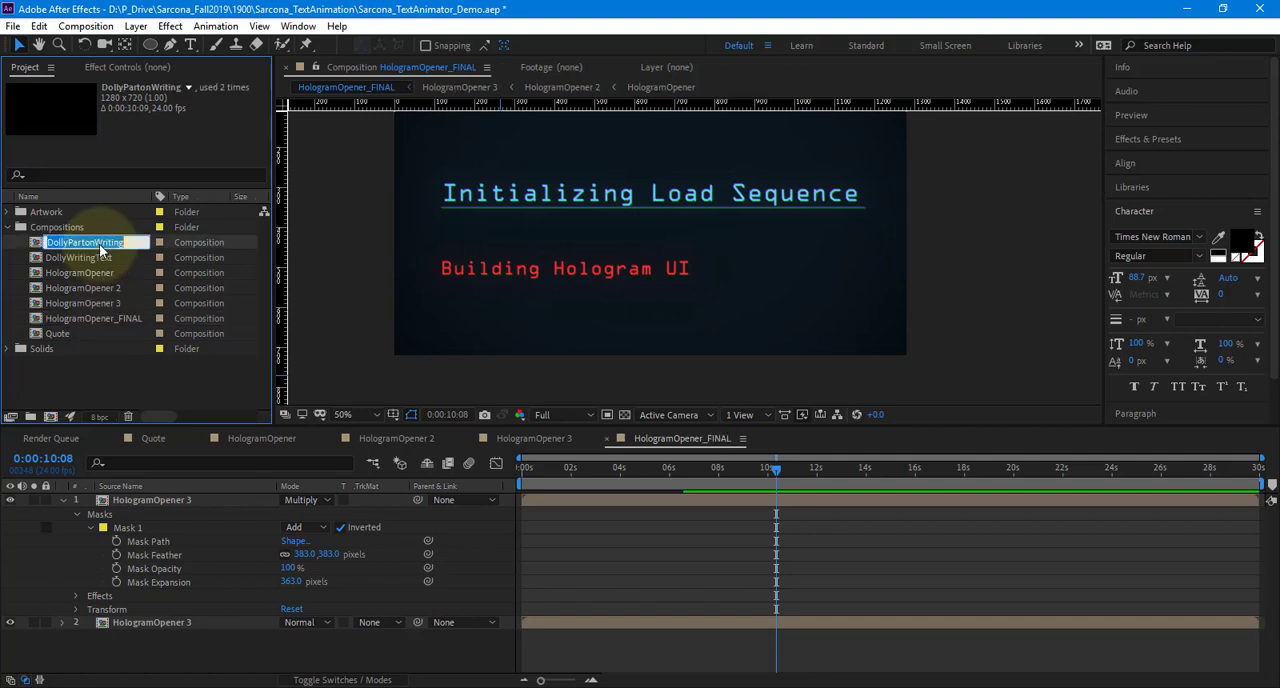
{"action": "key", "text": "Right"}
{"action": "key", "text": "Return"}
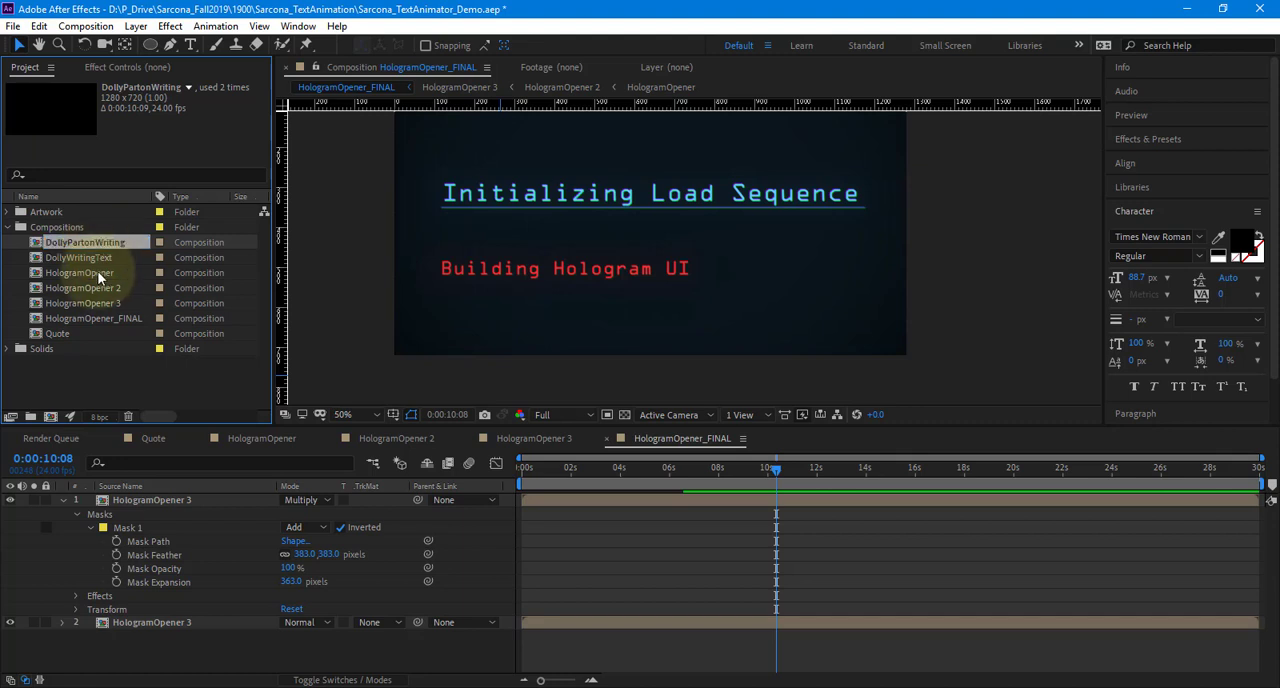
Open the Quote composition and rename it in the project as Quote_FINAL
{"action": "left_click", "coordinate": [153, 440]}
{"action": "left_click", "coordinate": [57, 334]}
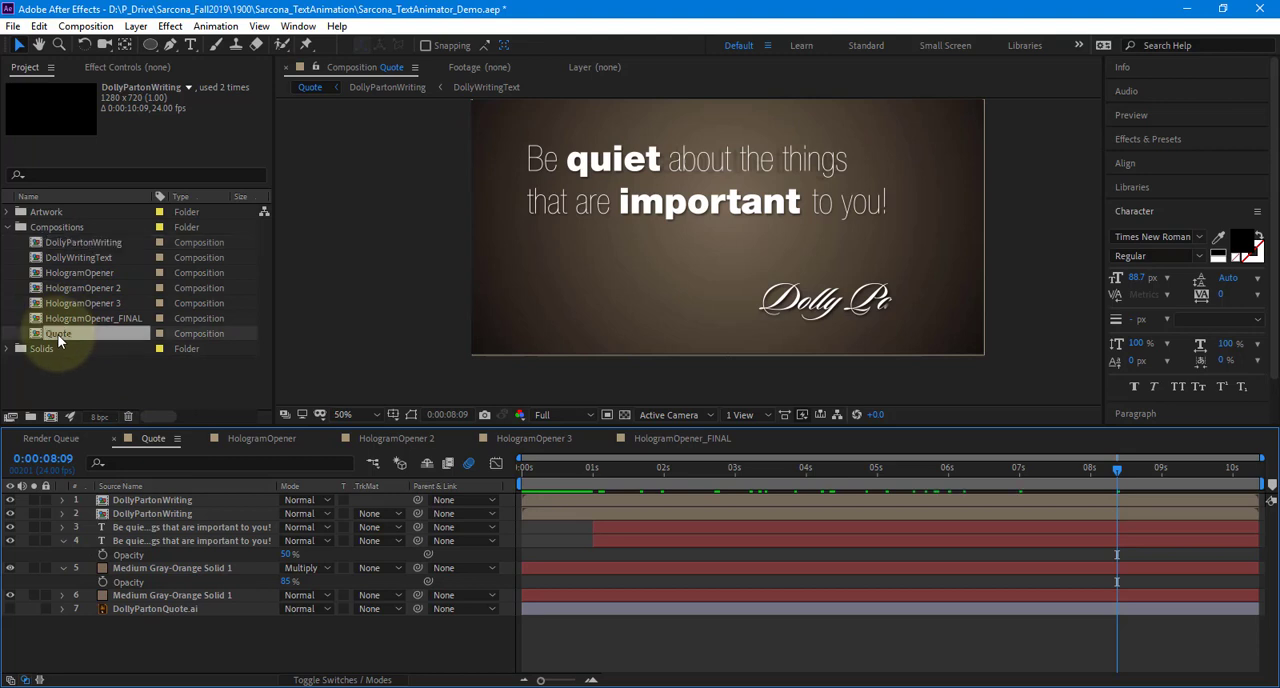
{"action": "key", "text": "Return"}
{"action": "key", "text": "Right"}
{"action": "type", "text": "_FINAL"}
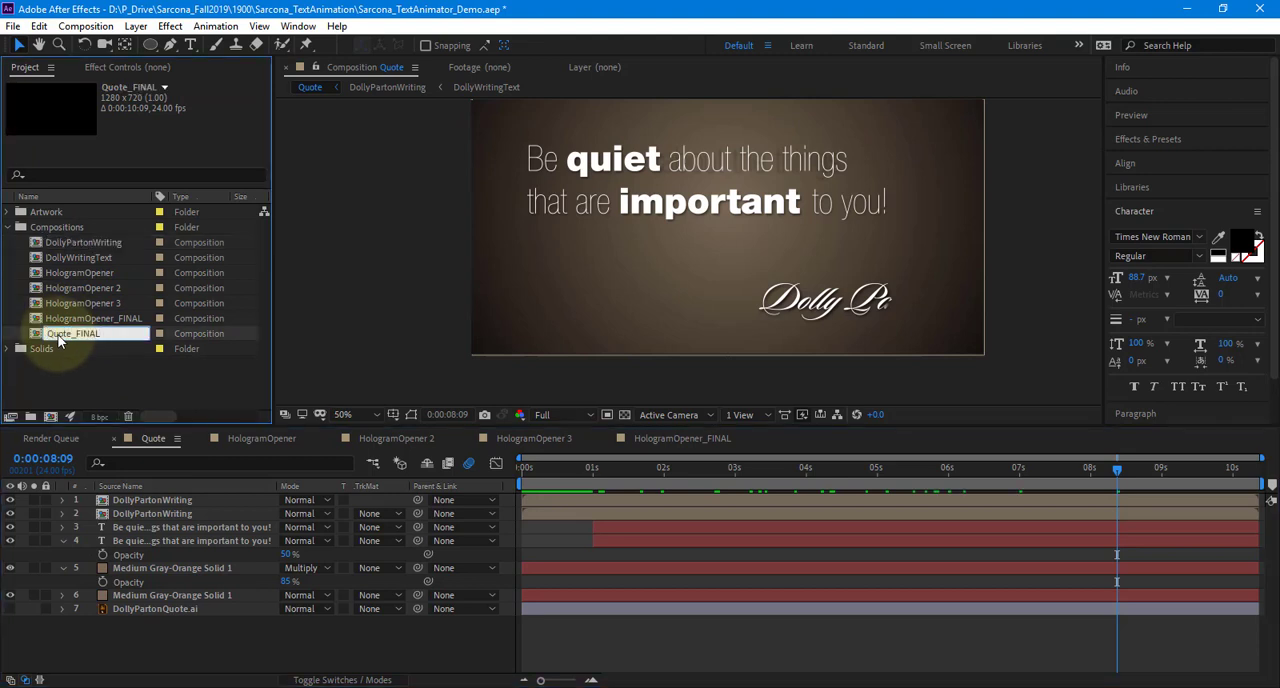
{"action": "key", "text": "Return"}
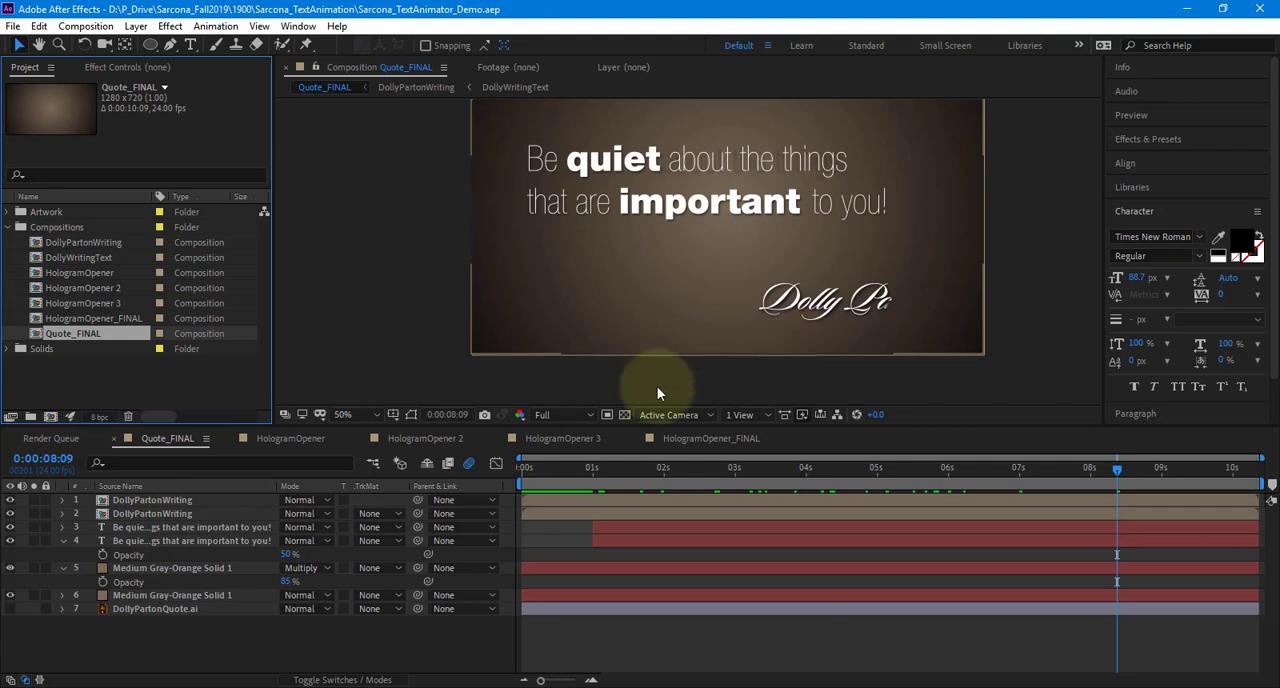
Review the HologramOpener and HologramOpener 2 compositions
{"action": "left_click", "coordinate": [300, 440]}
{"action": "left_click", "coordinate": [425, 438]}
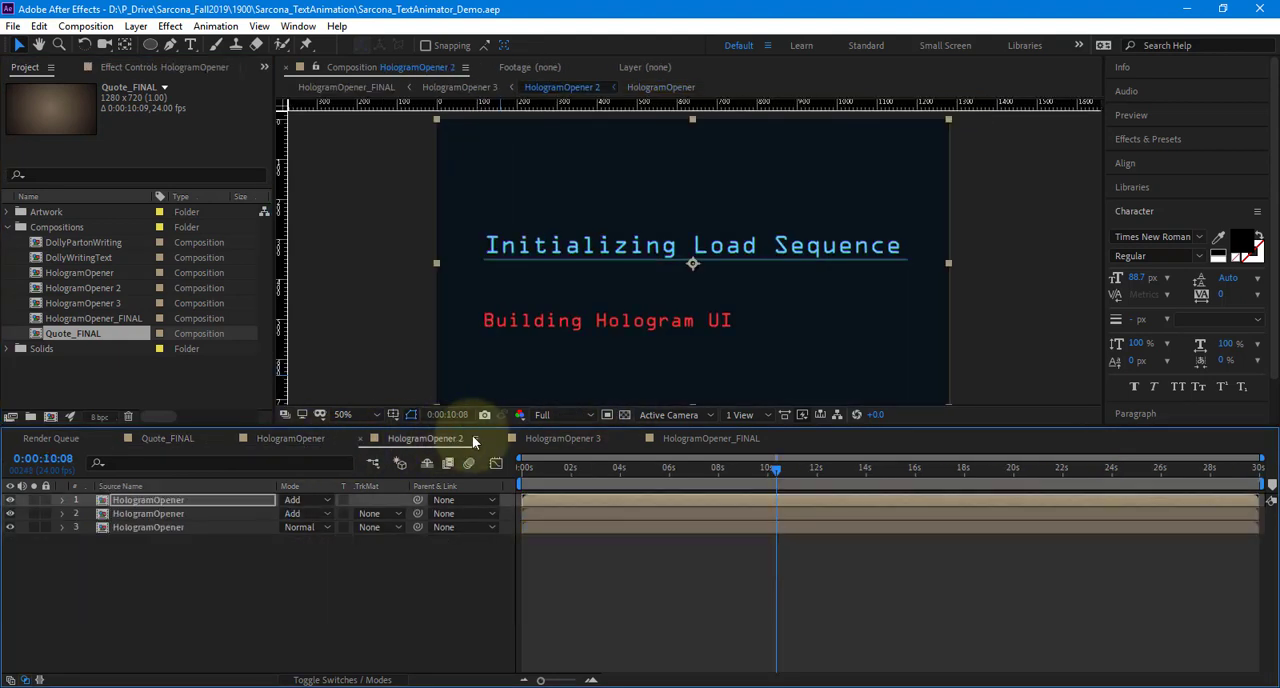